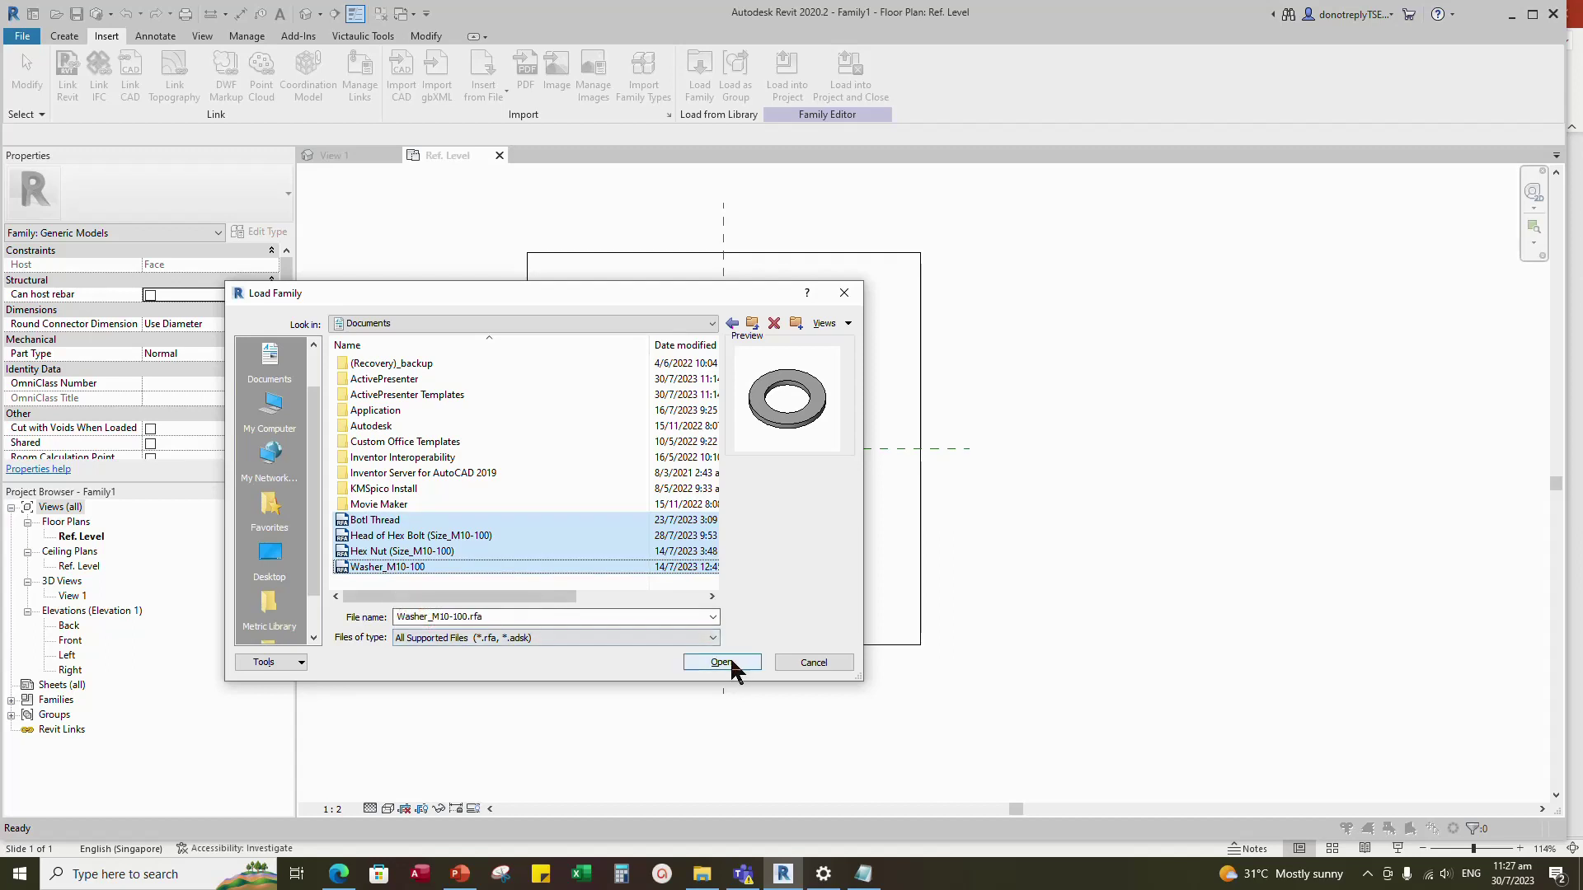
# - Load the Botl Thread, Head of Hex Bolt, Hex Nut and Washer_M10-100 families and expand the Generic Models list in the project browser
pyautogui.click(730, 663)
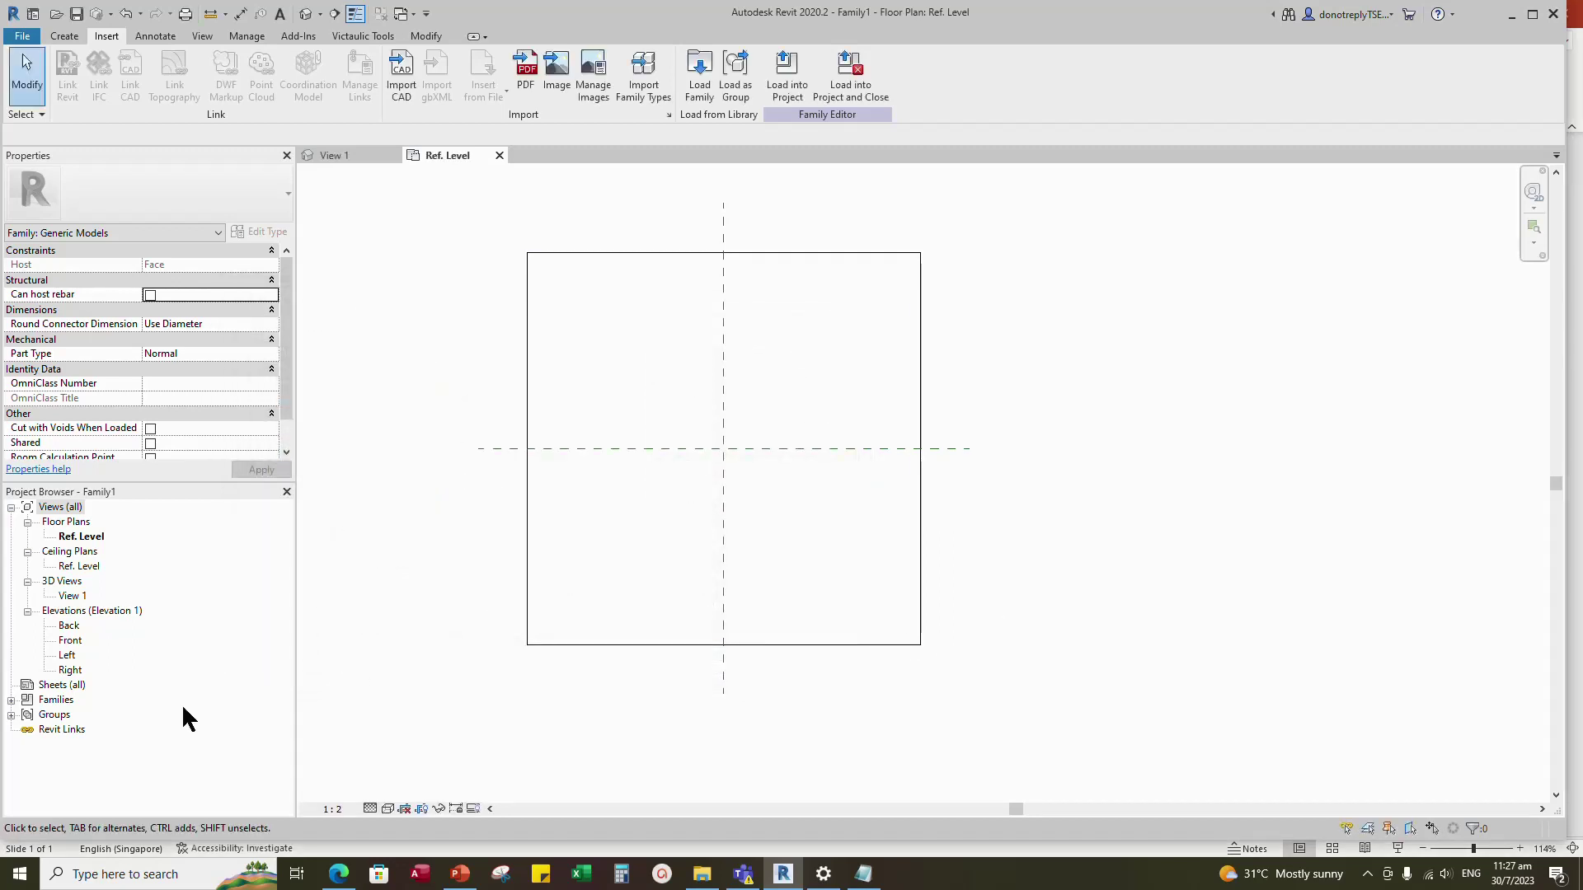
pyautogui.click(12, 700)
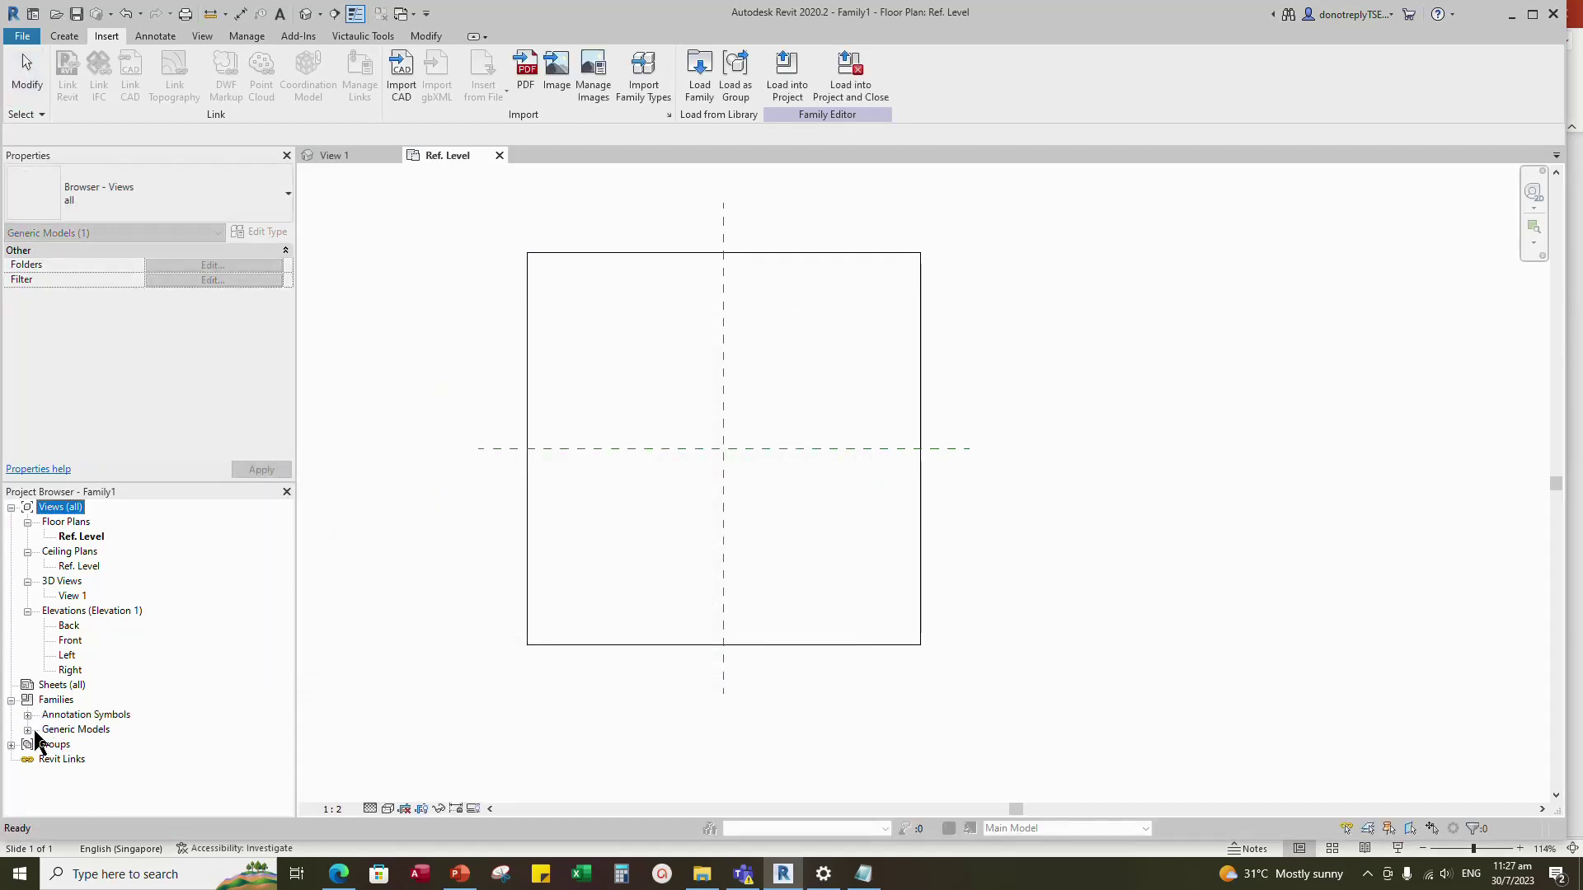
pyautogui.click(27, 730)
pyautogui.scroll(-1, 79, 754)
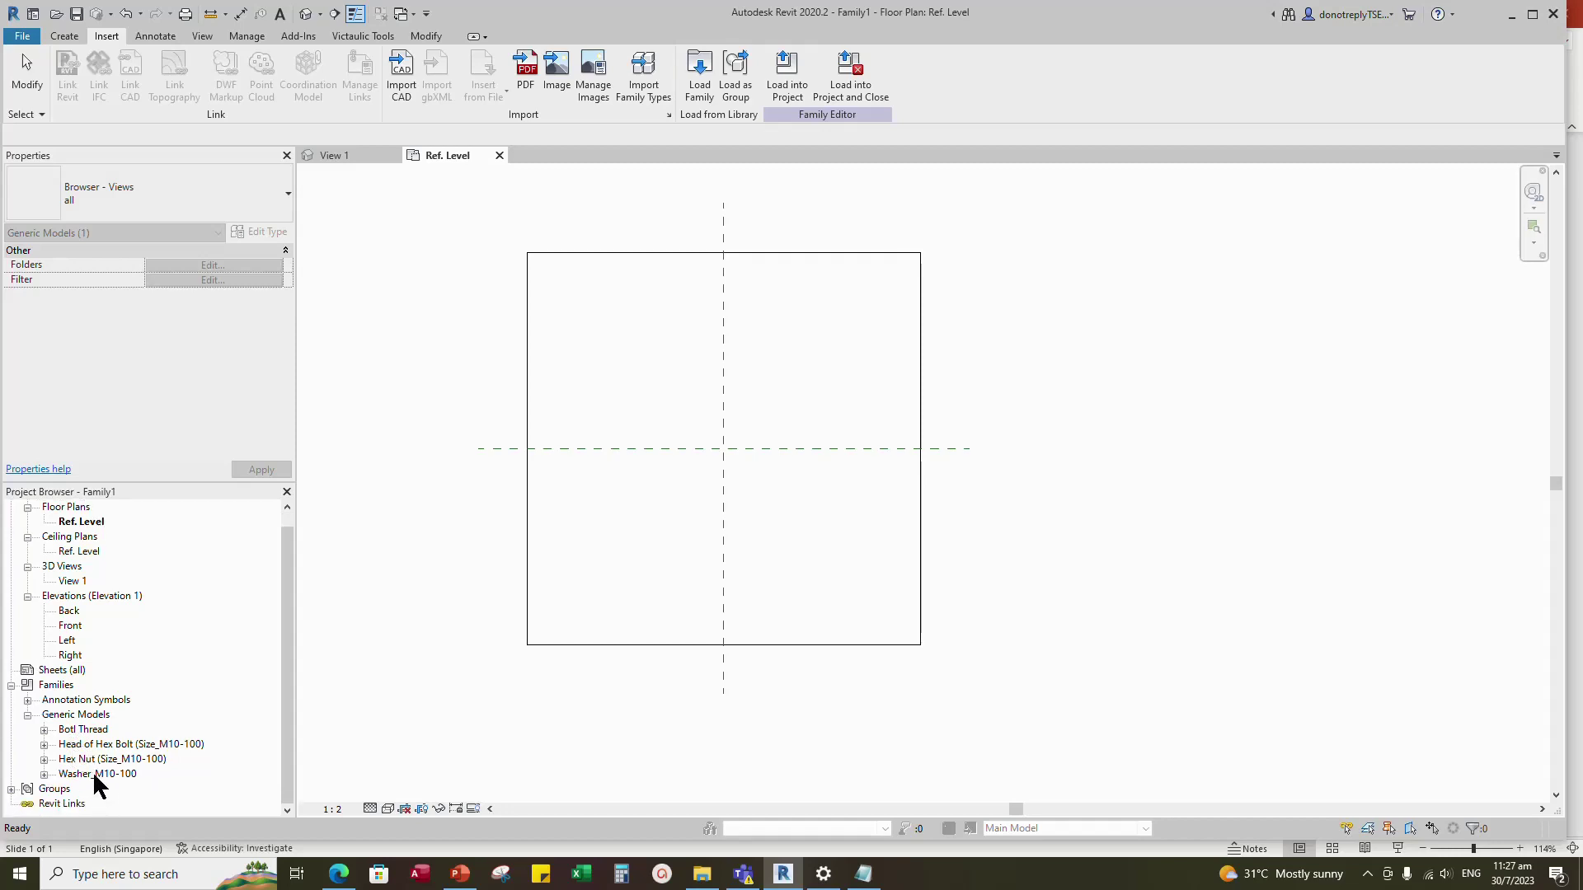
pyautogui.click(417, 404)
# - Import Hex Bolt Nut.csv from Documents as a lookup table of the family
pyautogui.click(426, 36)
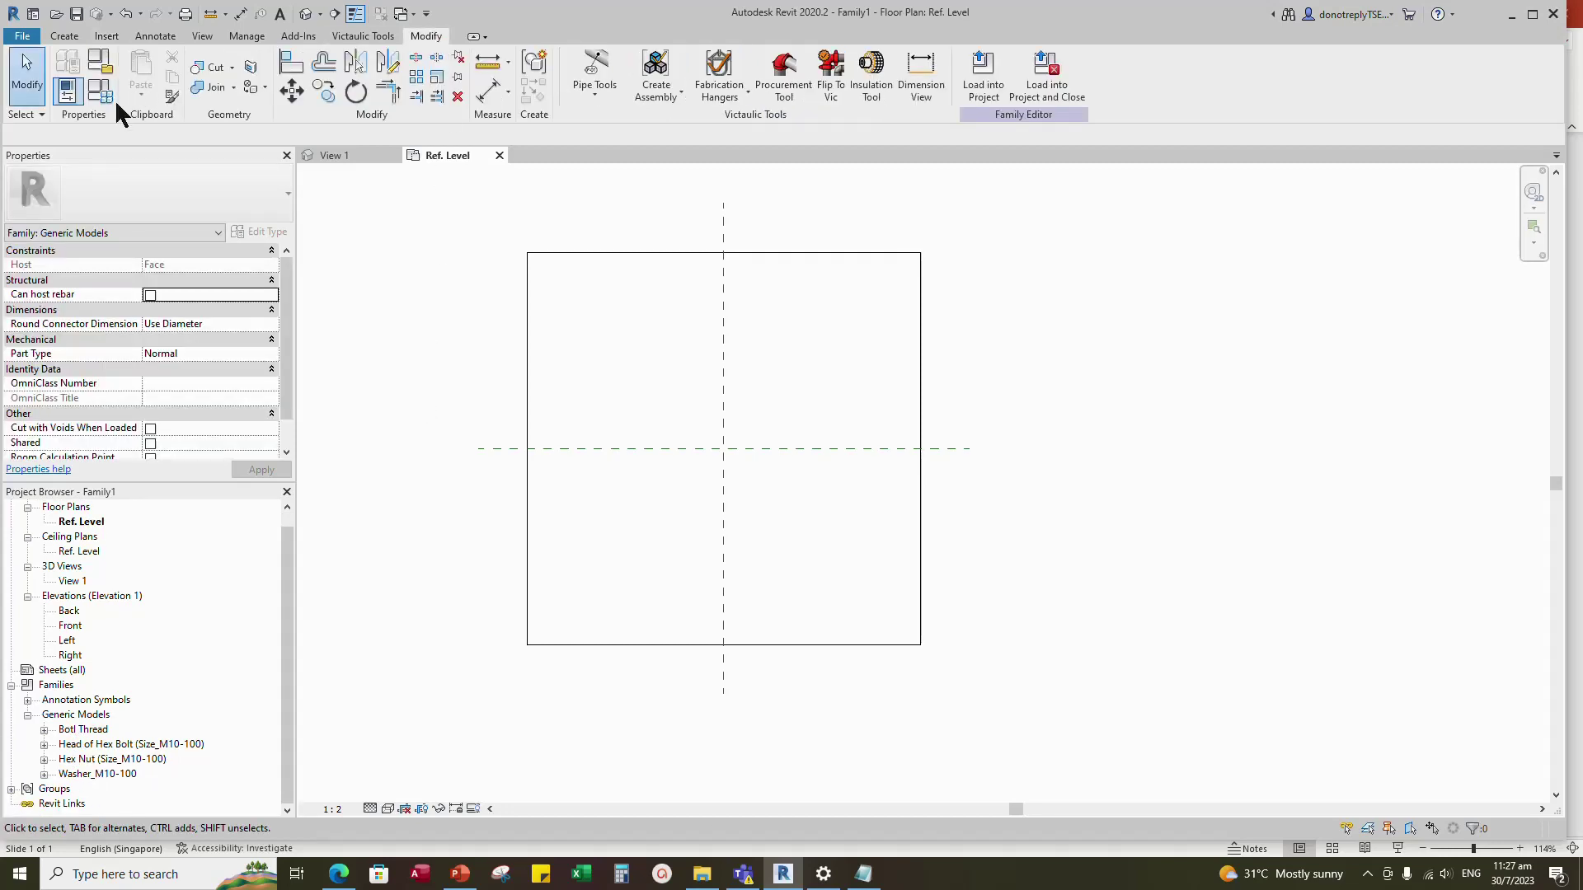
pyautogui.click(103, 92)
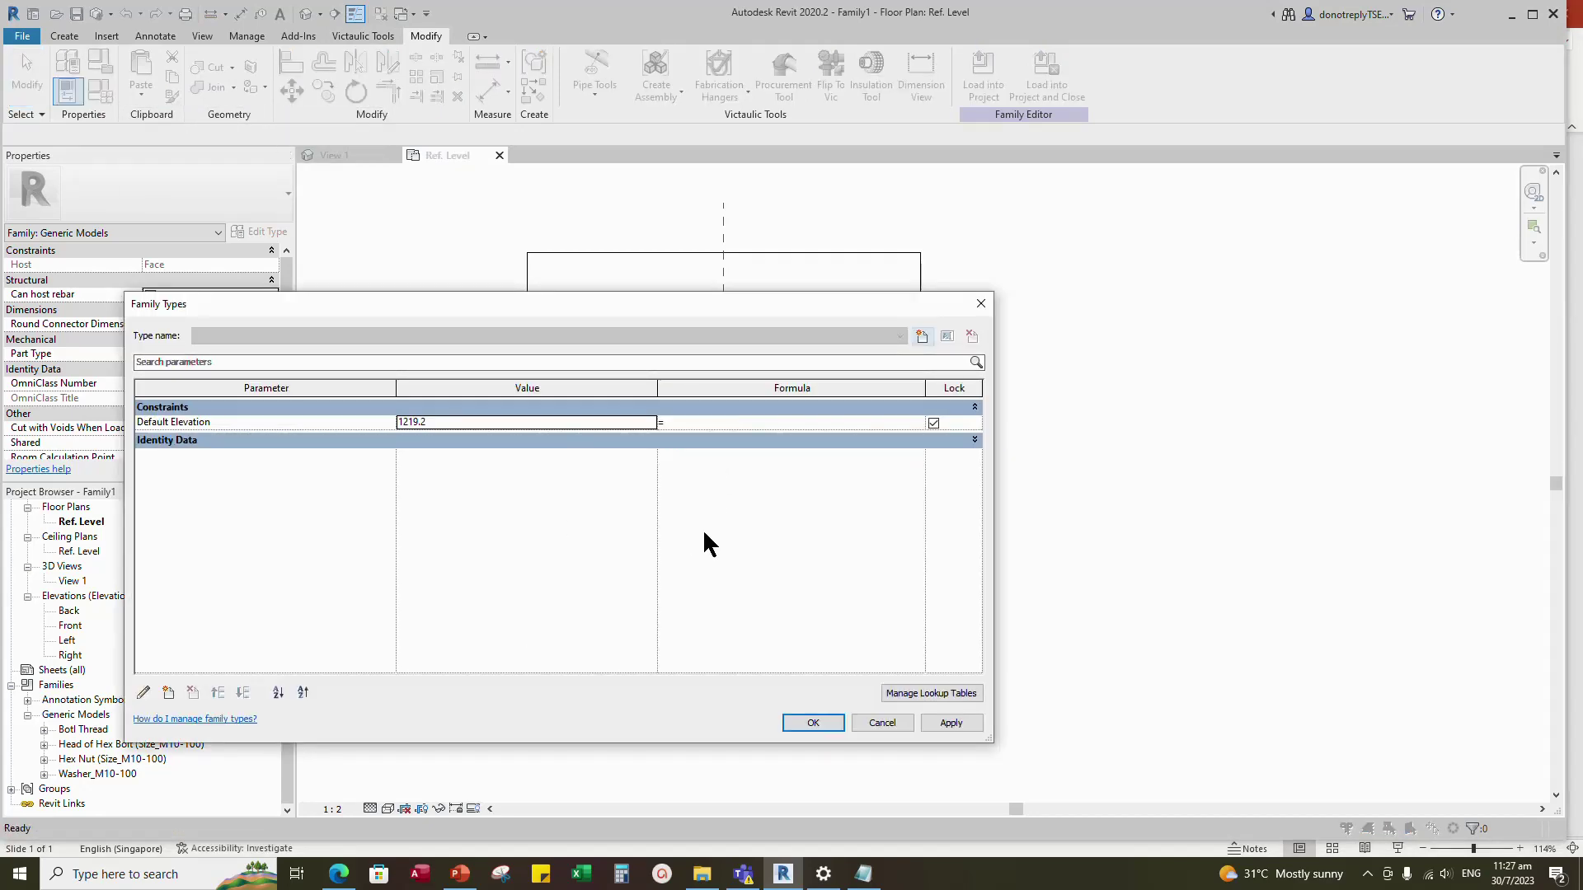
pyautogui.click(932, 692)
pyautogui.click(1087, 427)
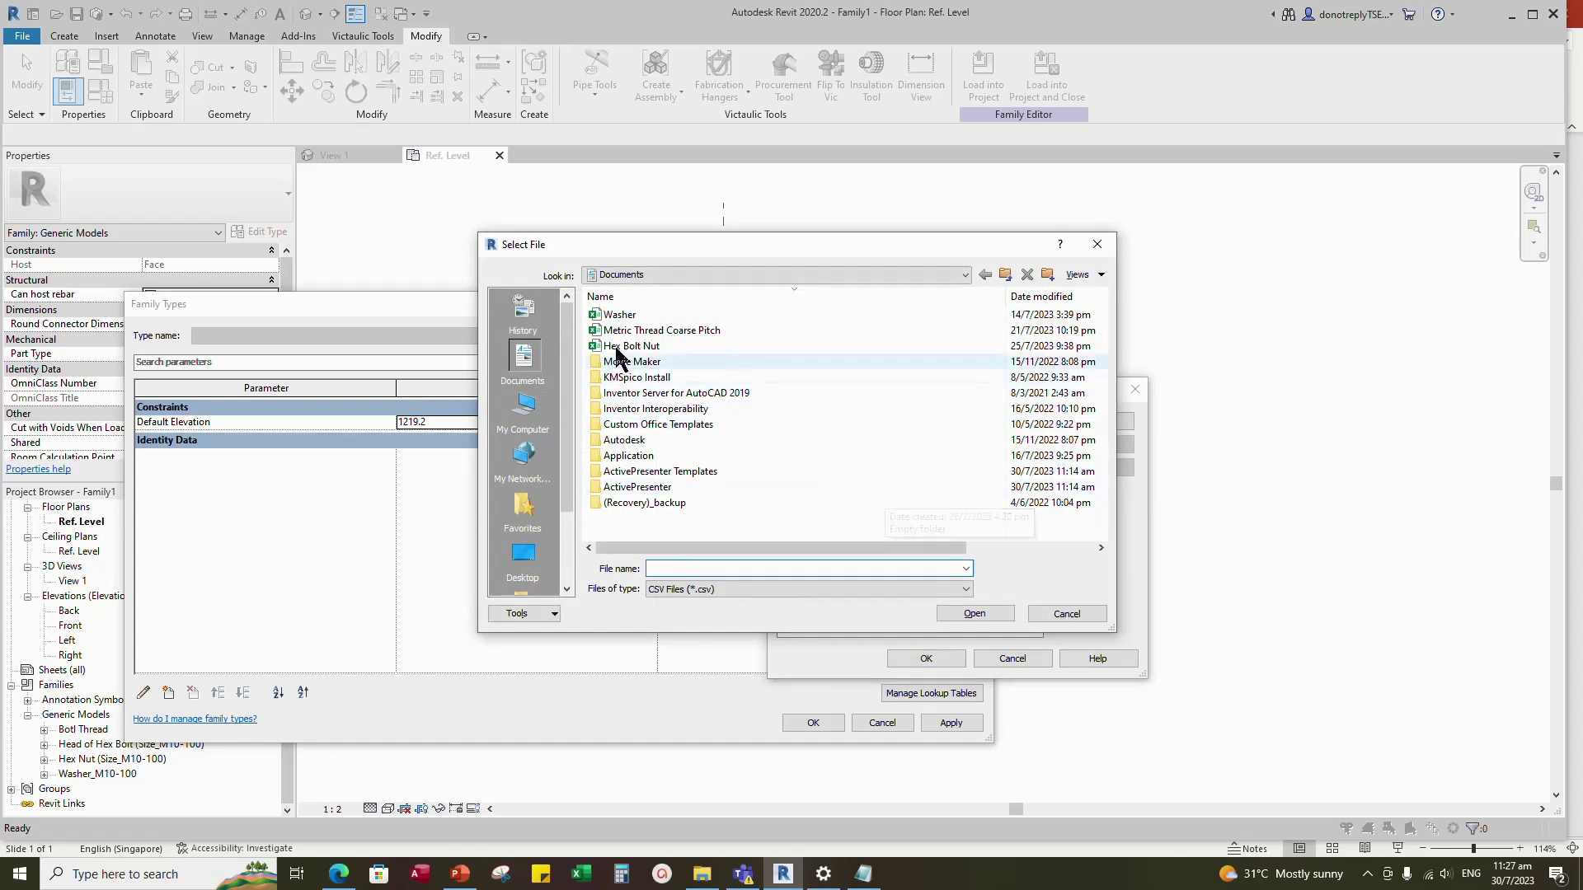
pyautogui.click(622, 315)
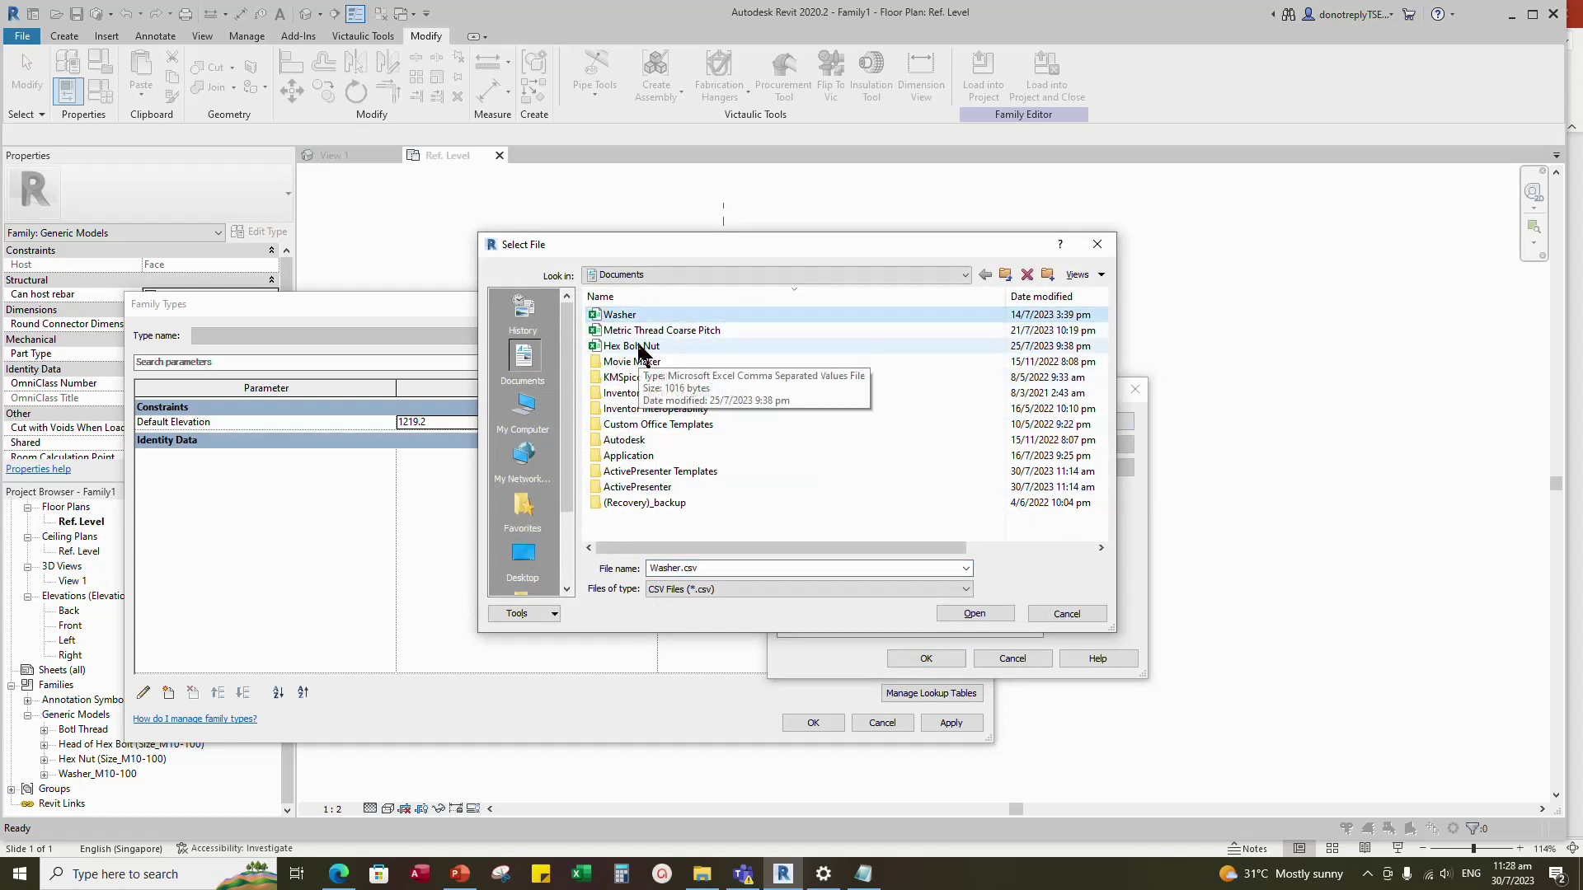
pyautogui.click(639, 346)
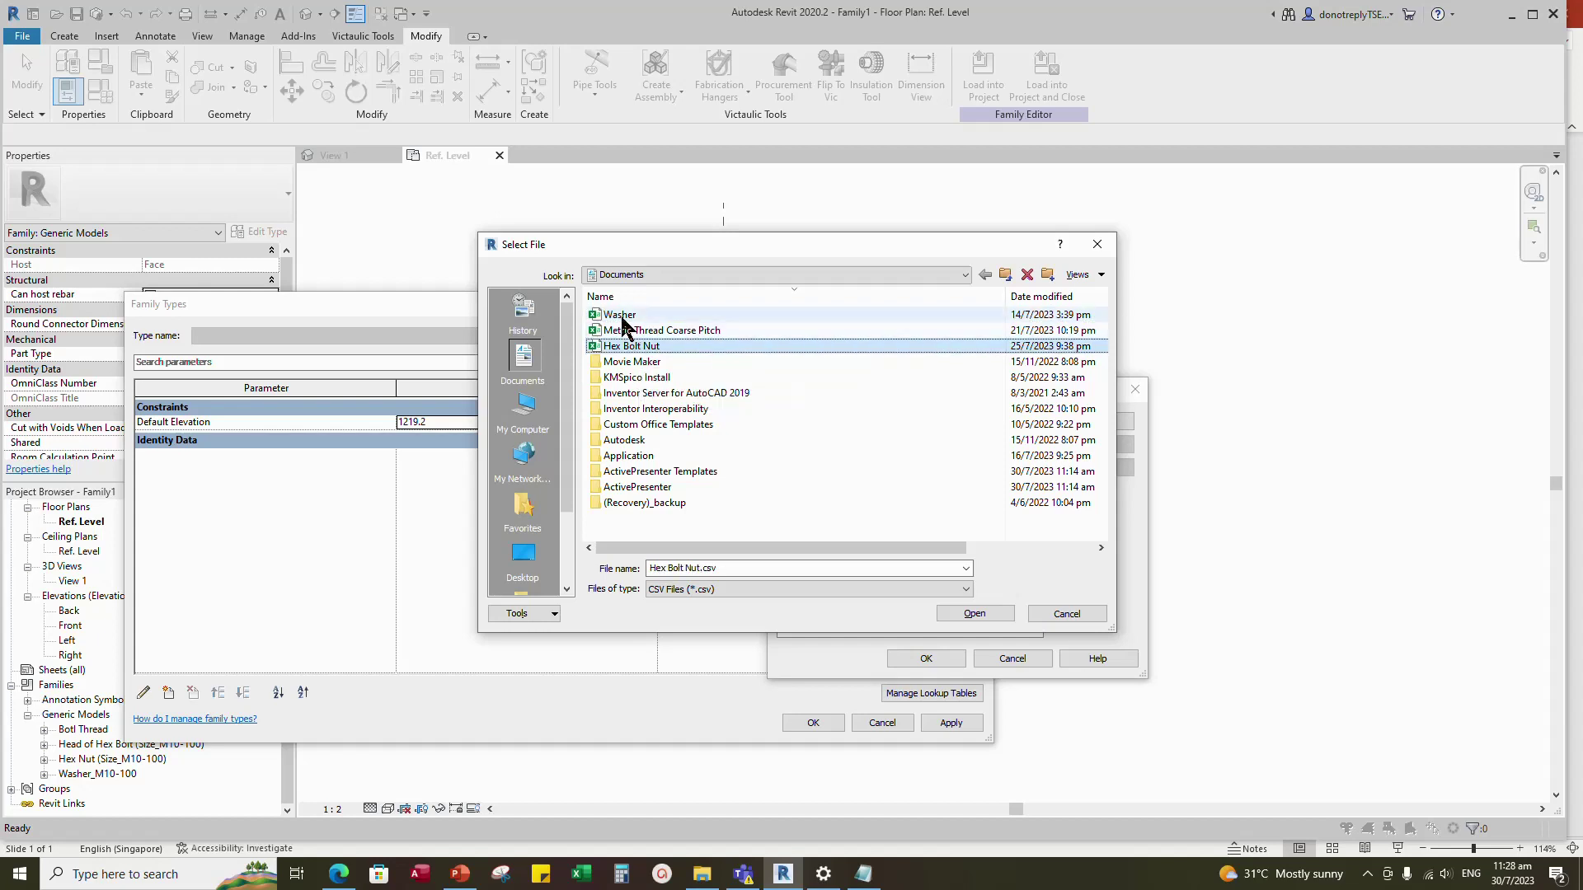
pyautogui.click(622, 316)
pyautogui.click(623, 330)
pyautogui.click(621, 315)
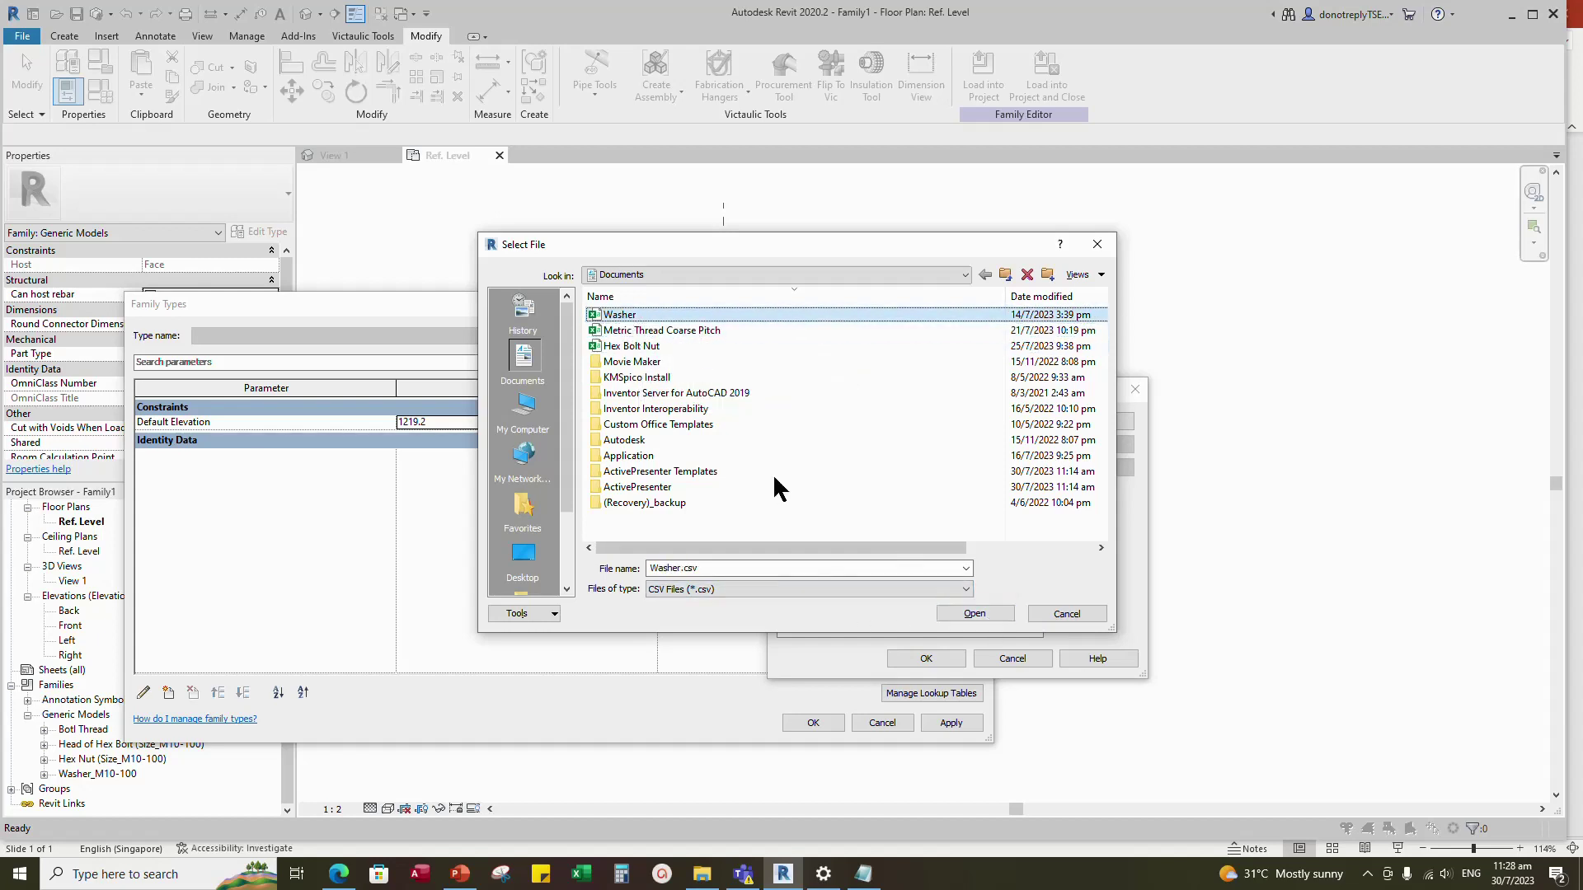
pyautogui.click(643, 347)
pyautogui.click(985, 620)
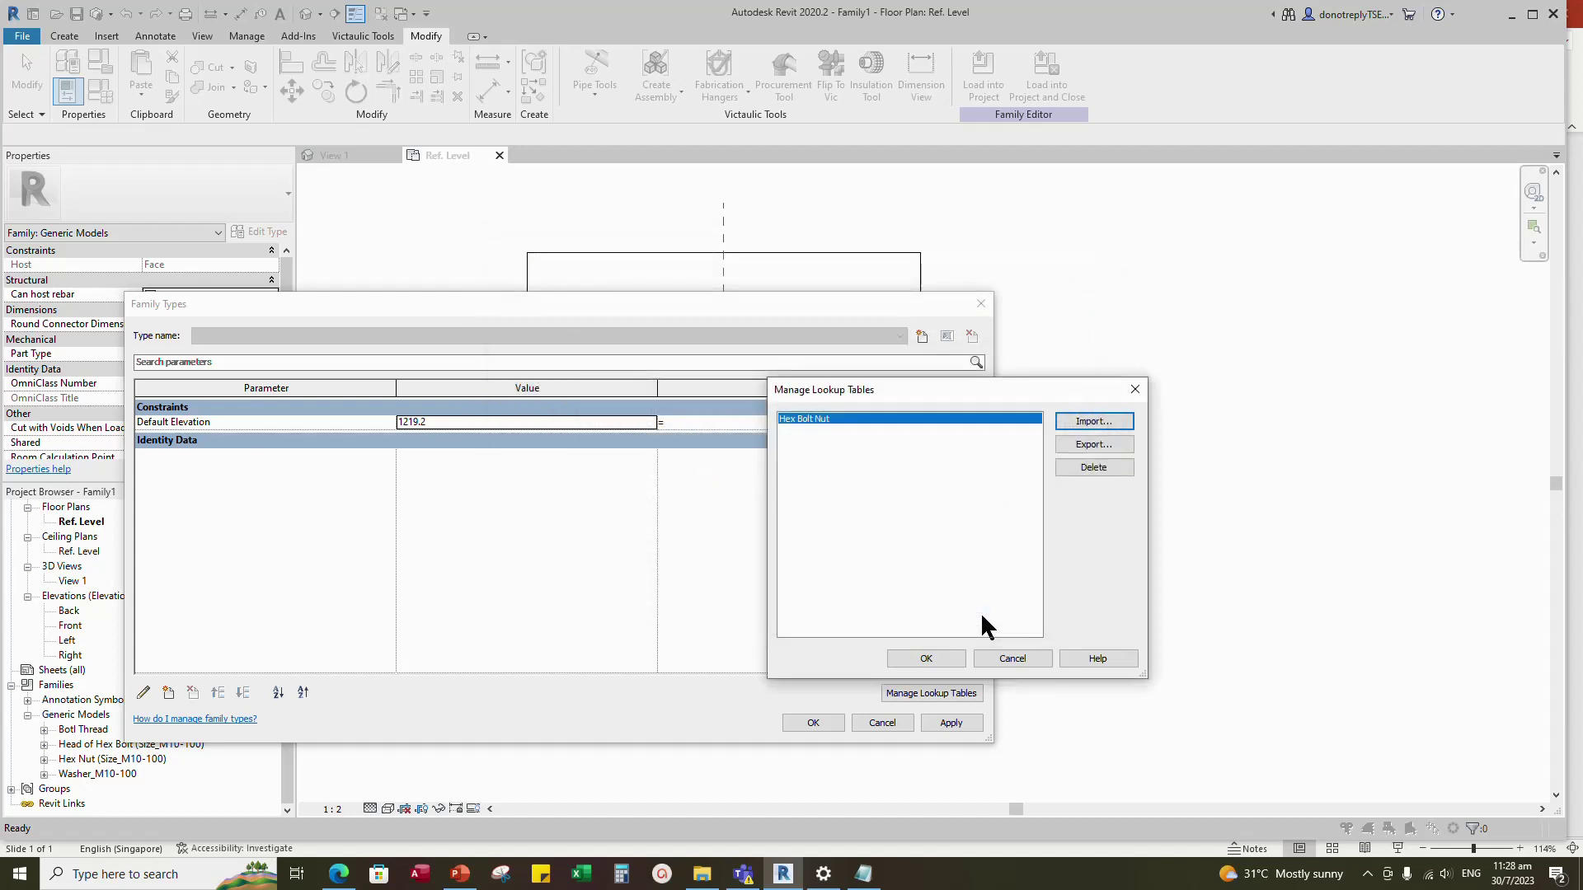
# - Import the Washer and Metric Thread Coarse Pitch CSV files as further lookup tables and apply the changes to the family
pyautogui.click(1097, 422)
pyautogui.click(646, 318)
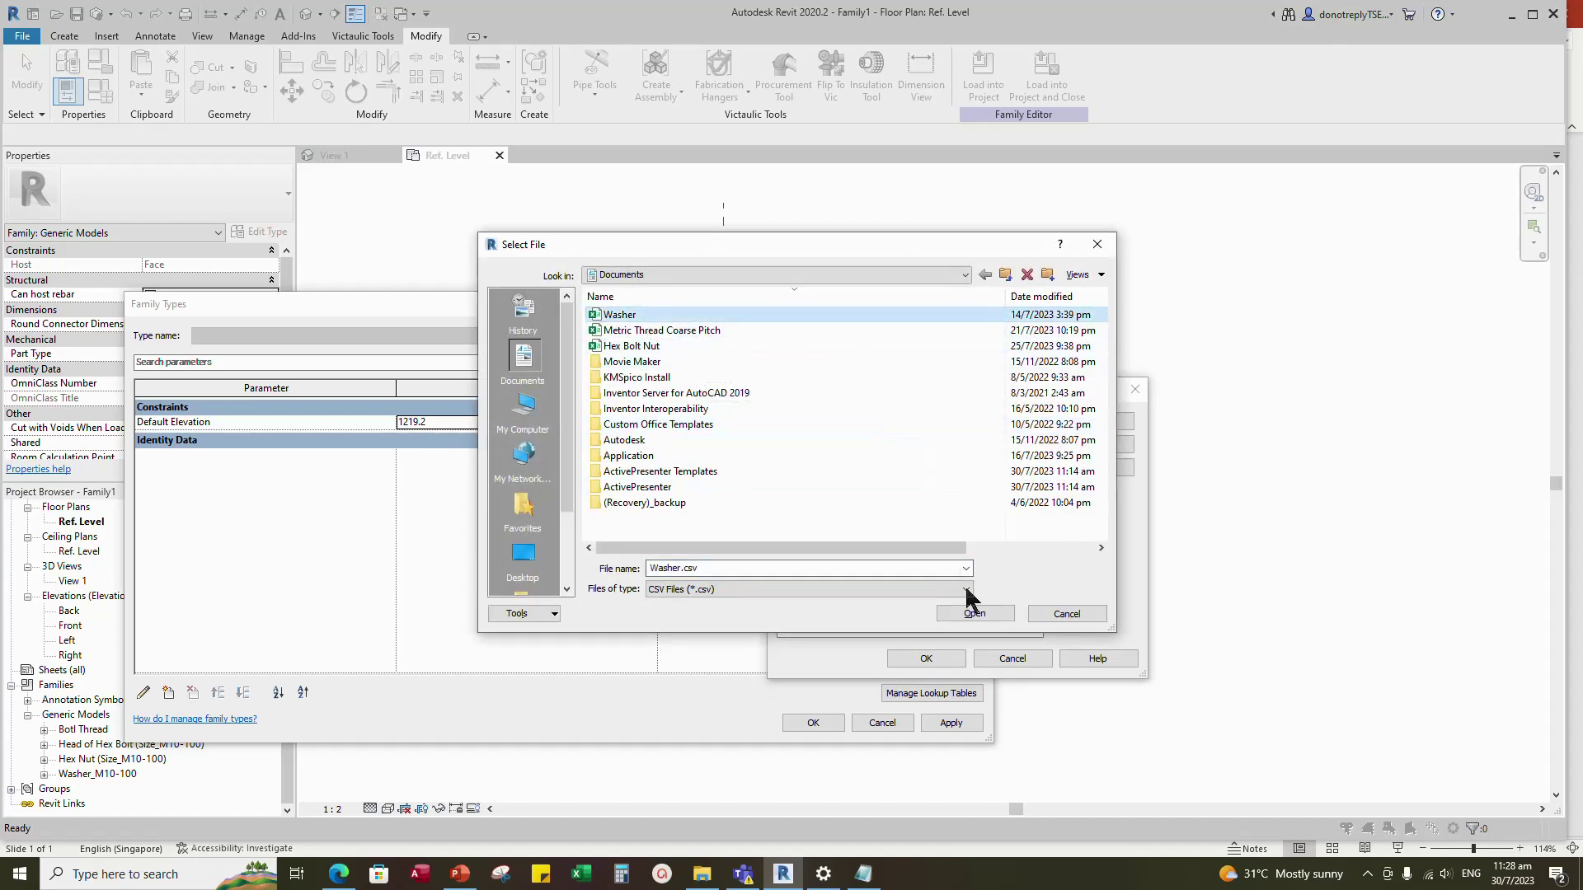
pyautogui.click(977, 612)
pyautogui.click(1097, 422)
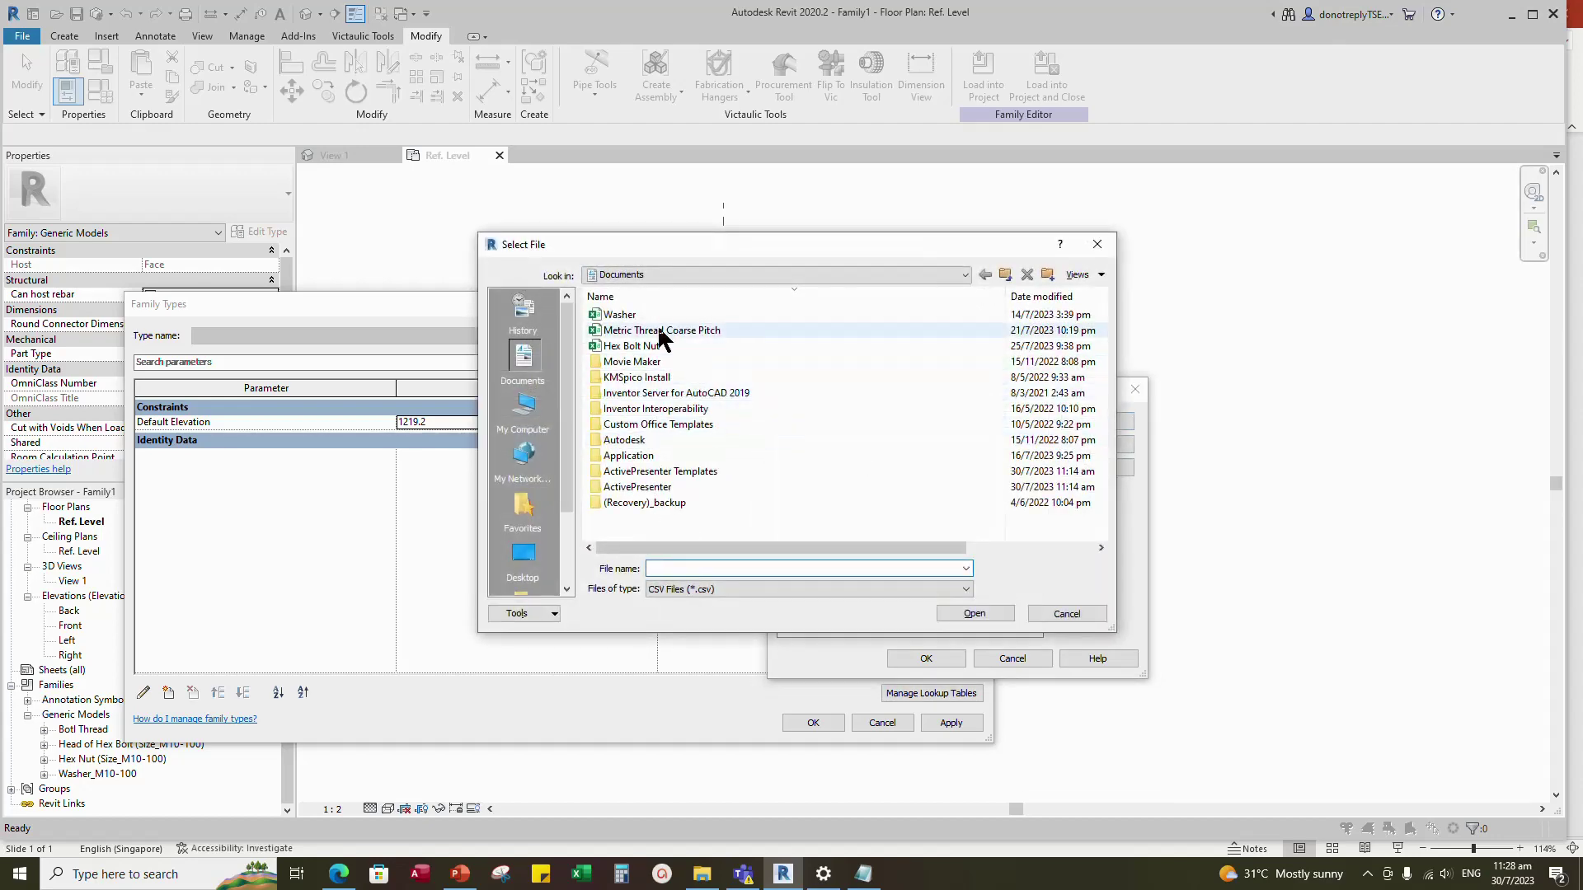
pyautogui.click(660, 323)
pyautogui.click(977, 612)
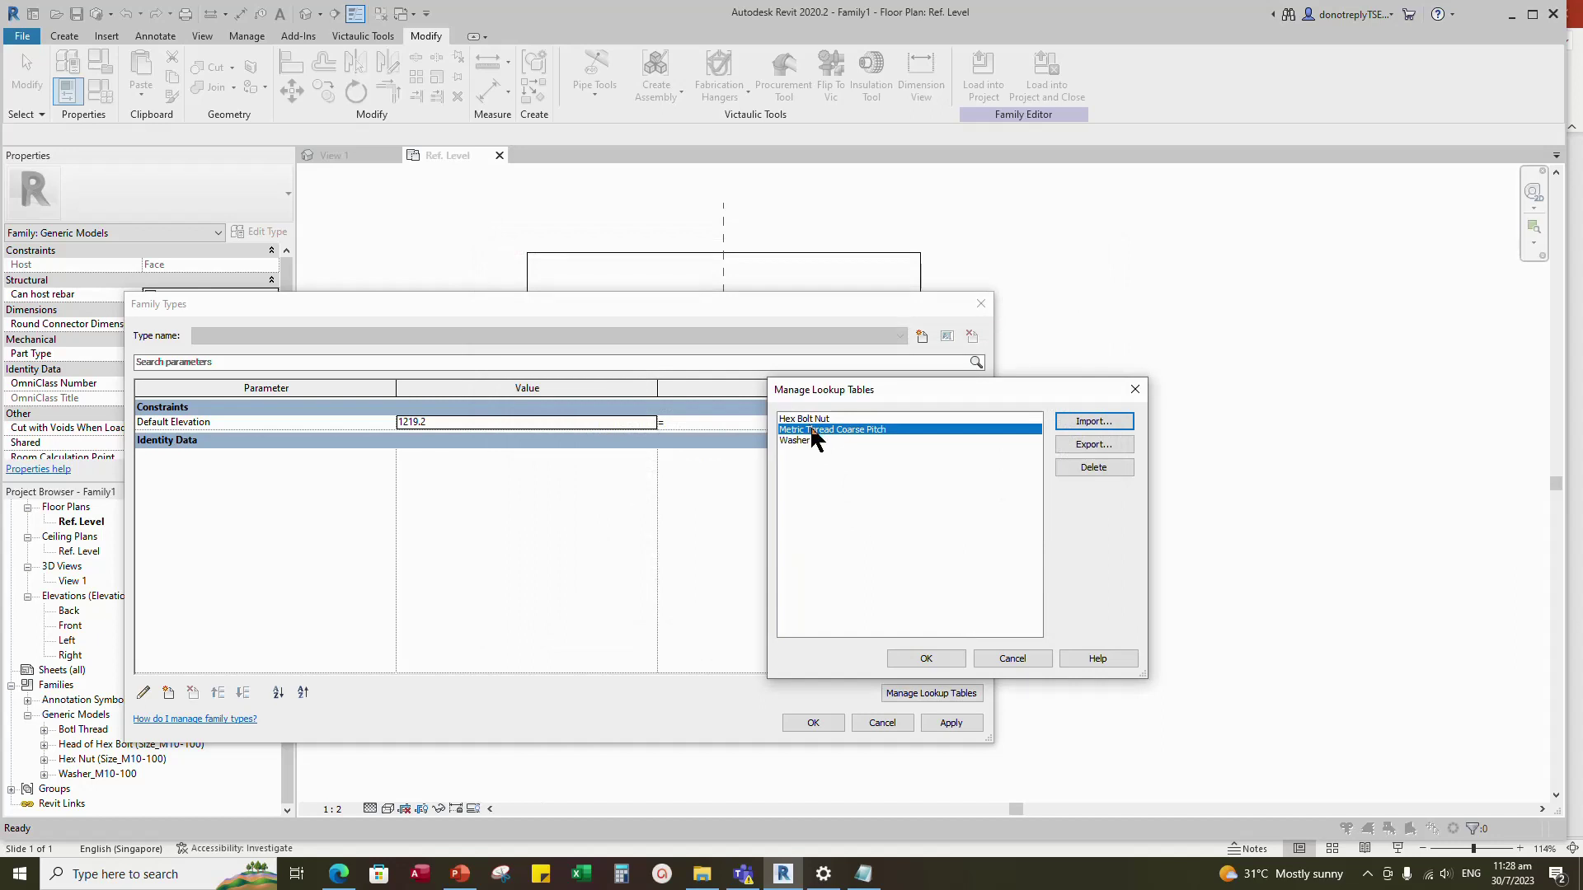
pyautogui.click(926, 658)
pyautogui.click(961, 724)
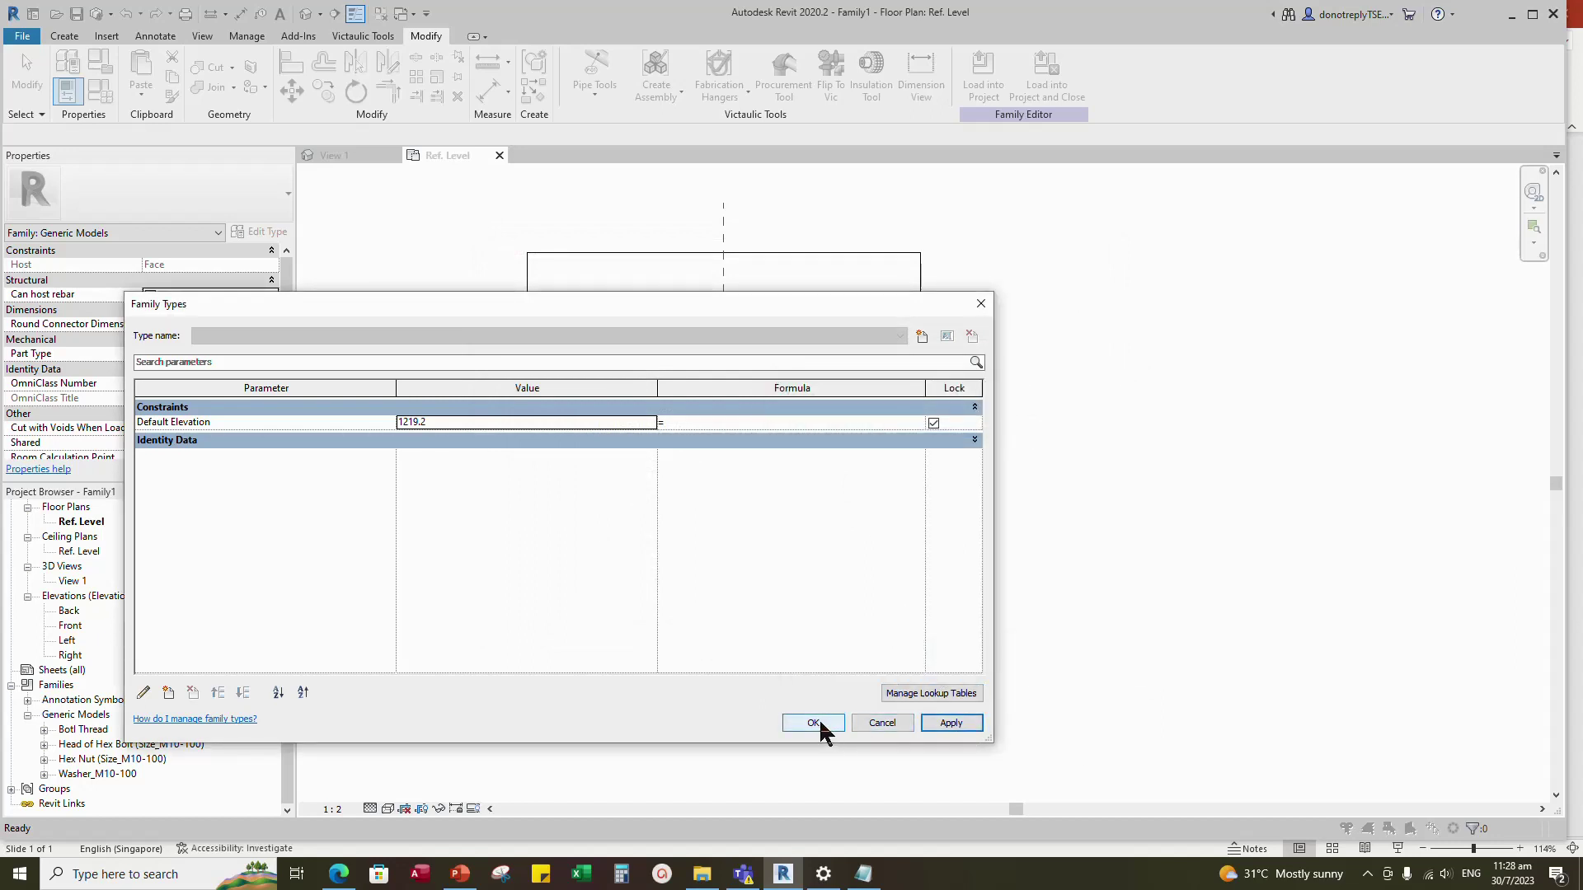
# - Add a family instance parameter named Lookup Table Name, with type Text and grouped under Other
pyautogui.click(168, 692)
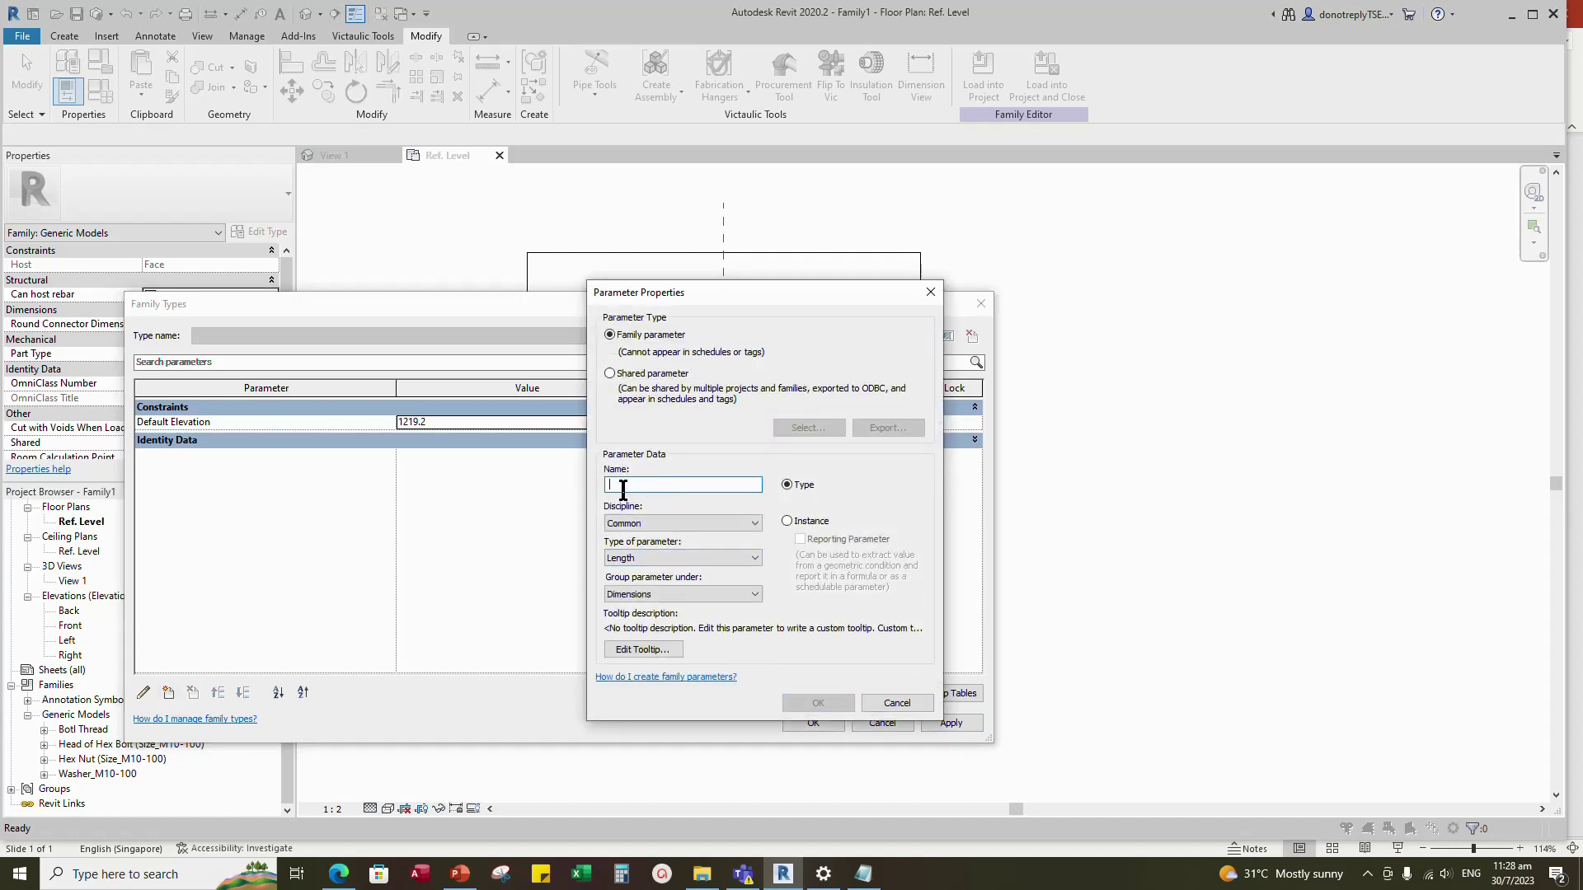
pyautogui.write('Lookup Table Name')
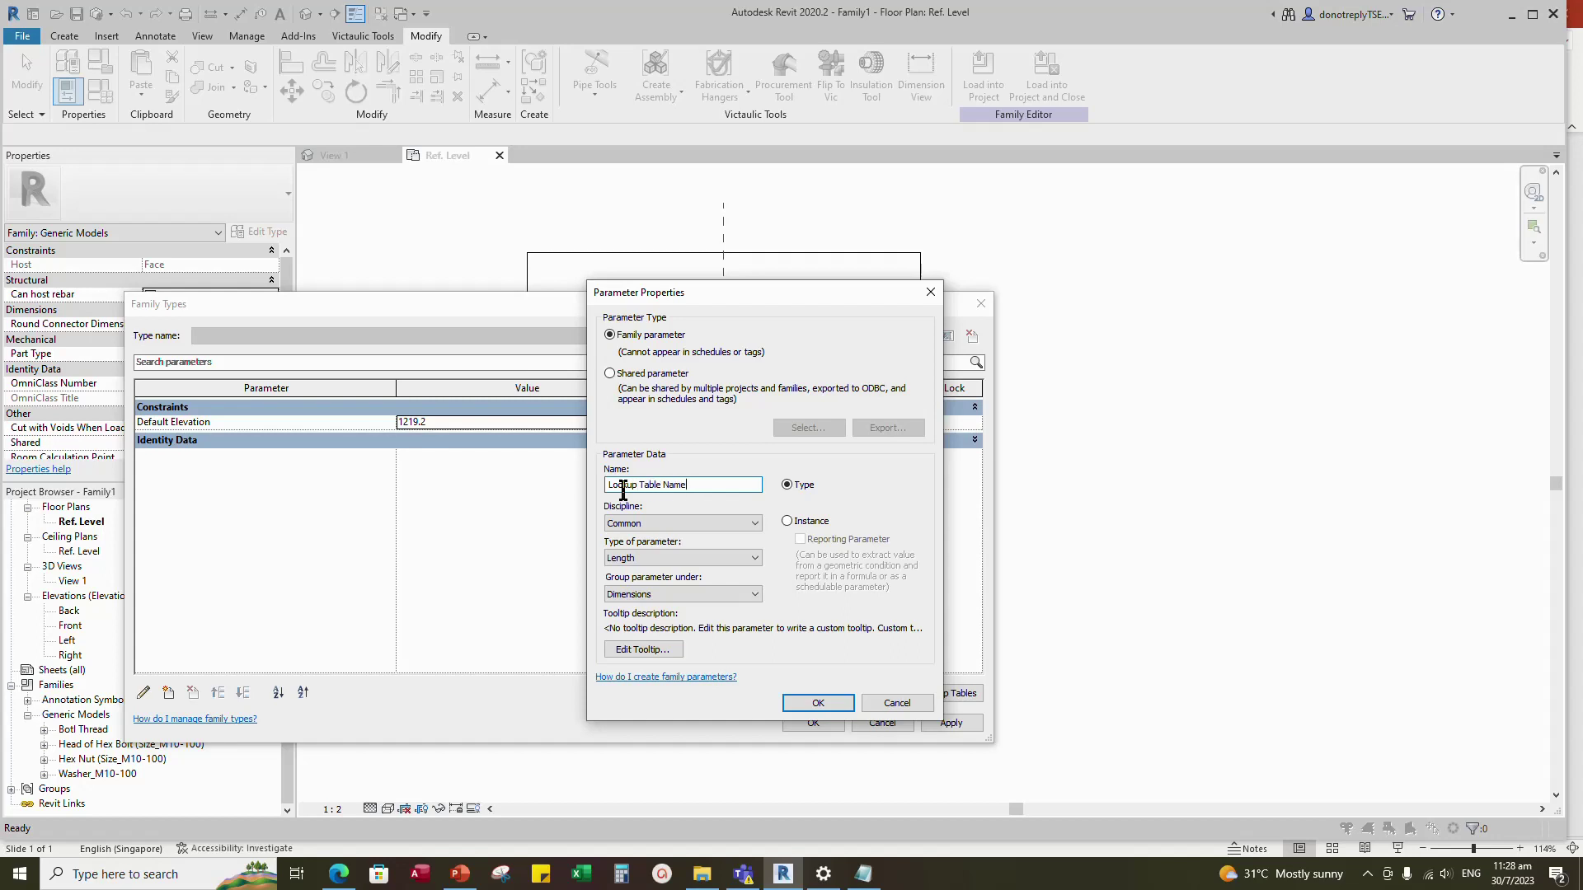
pyautogui.click(660, 558)
pyautogui.click(660, 571)
pyautogui.click(655, 594)
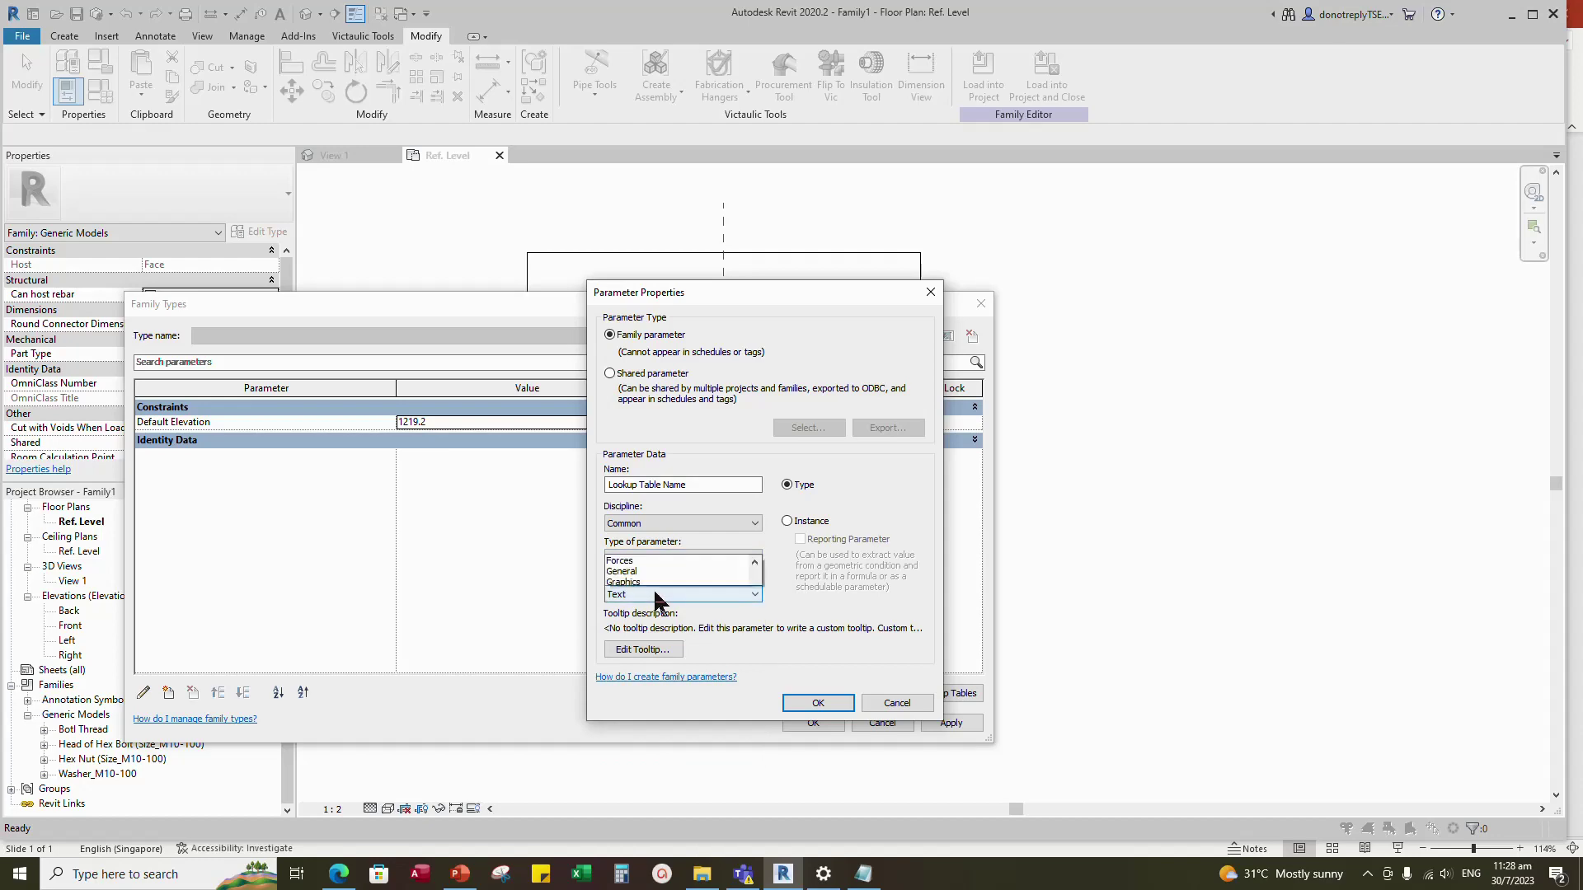
pyautogui.click(635, 416)
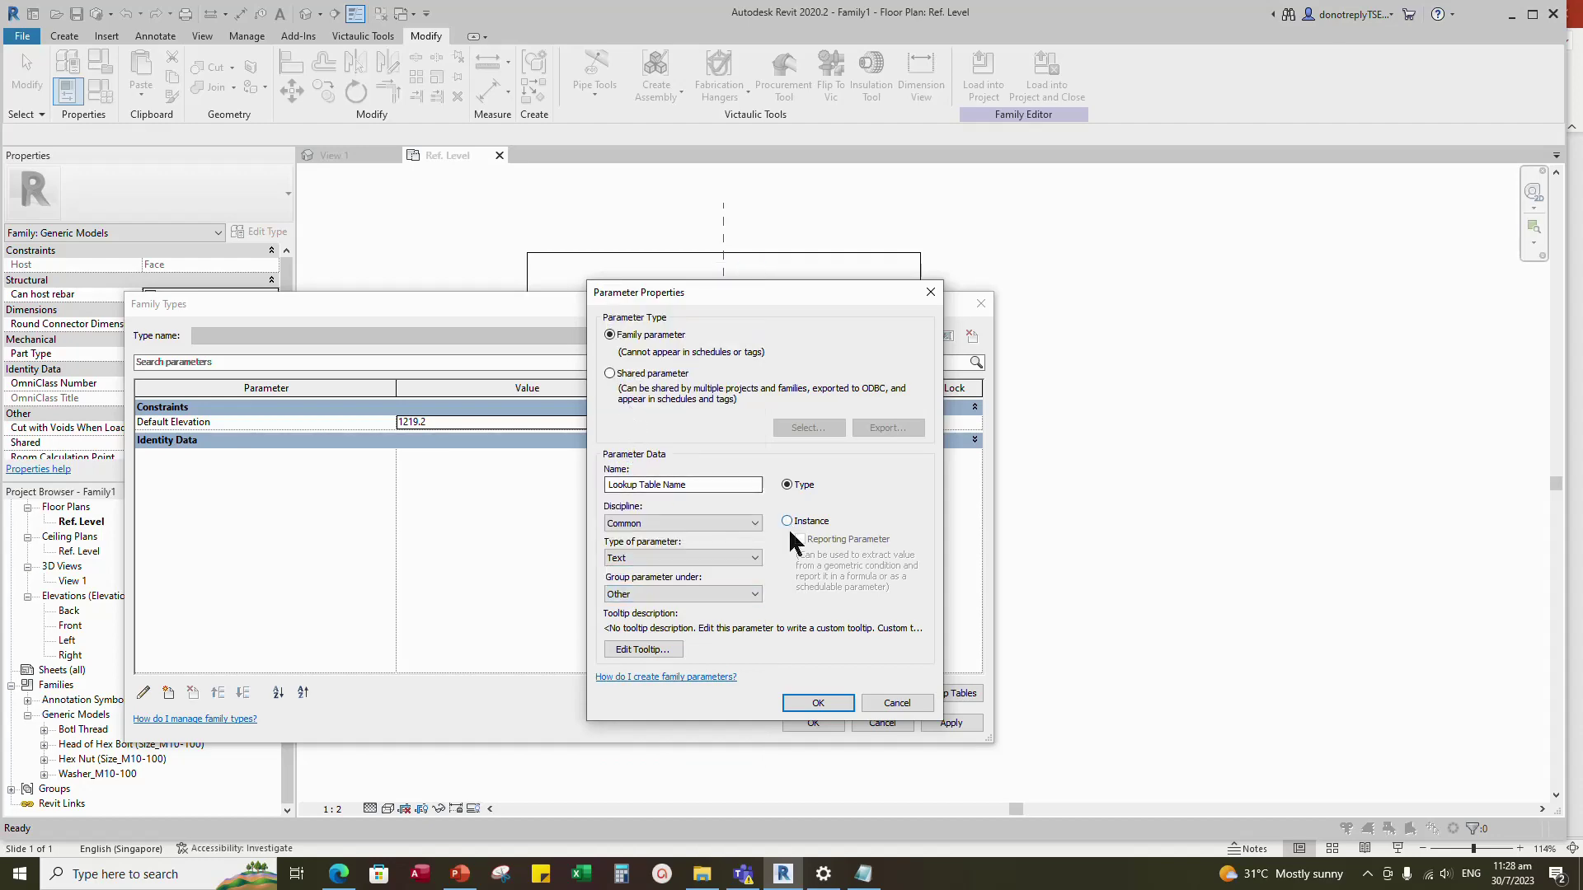
pyautogui.click(818, 702)
# - Add a second Text instance parameter named Lookup Table Name1, grouped under Other
pyautogui.click(169, 693)
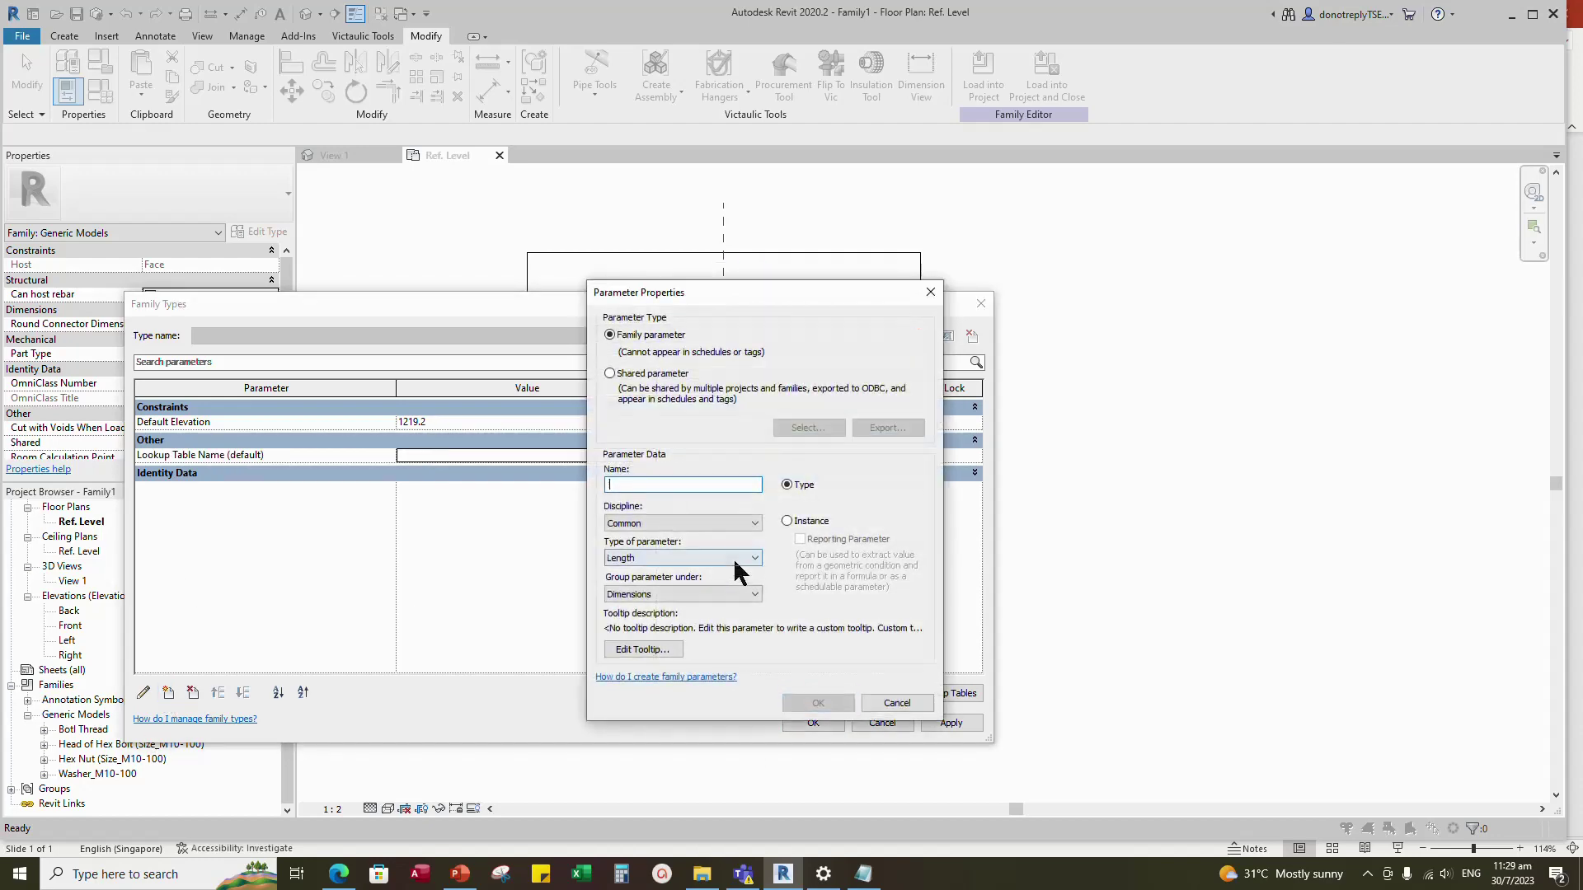
pyautogui.write('Lookup Table Name1')
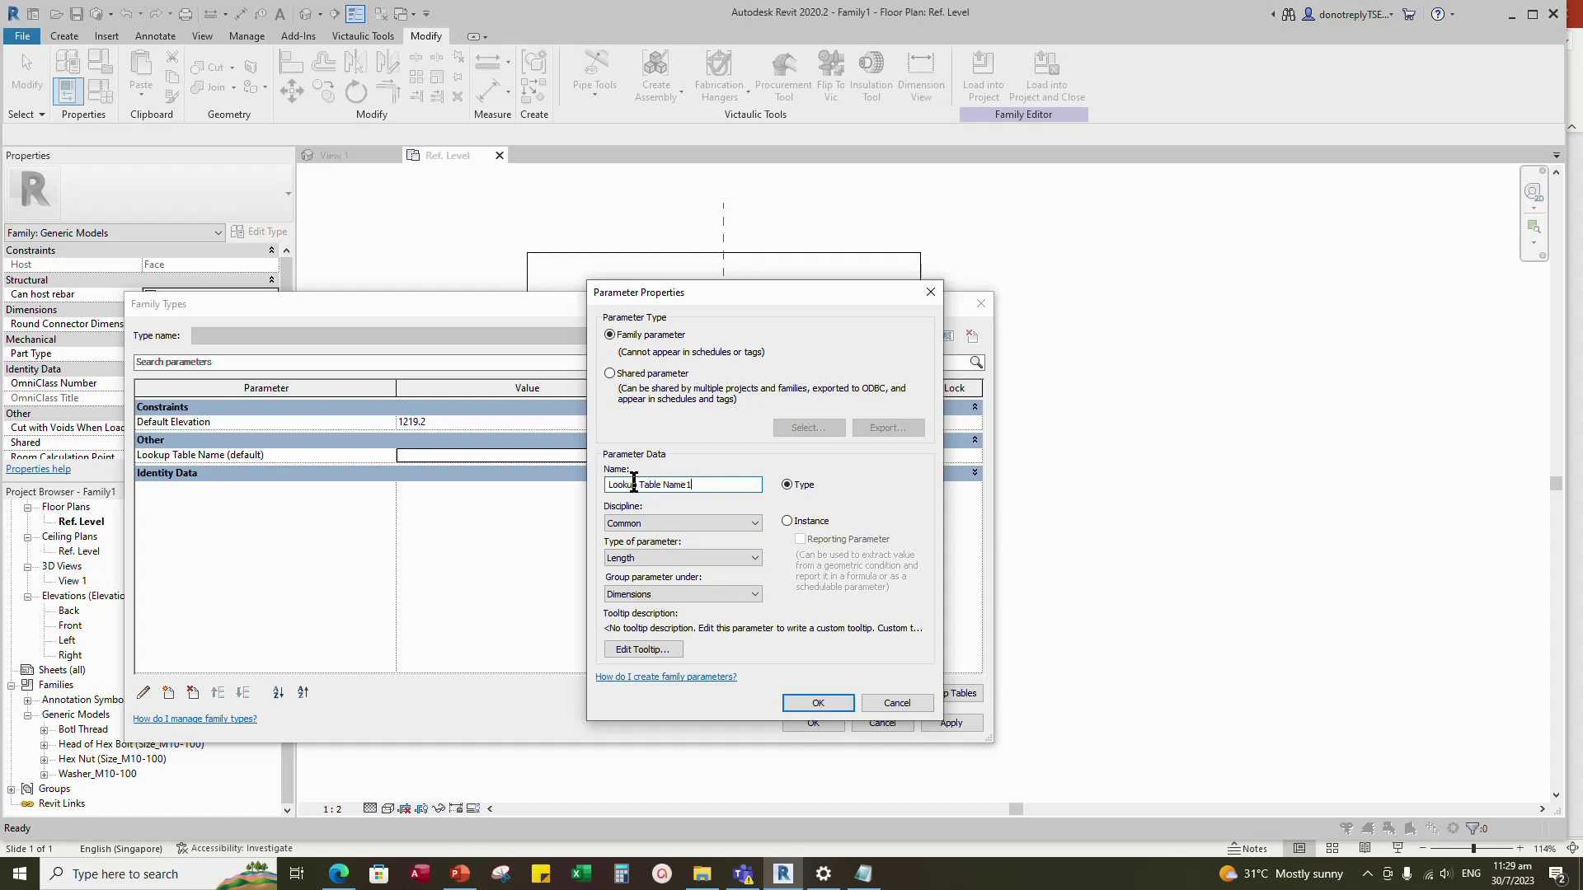
pyautogui.click(637, 558)
pyautogui.click(637, 573)
pyautogui.click(642, 594)
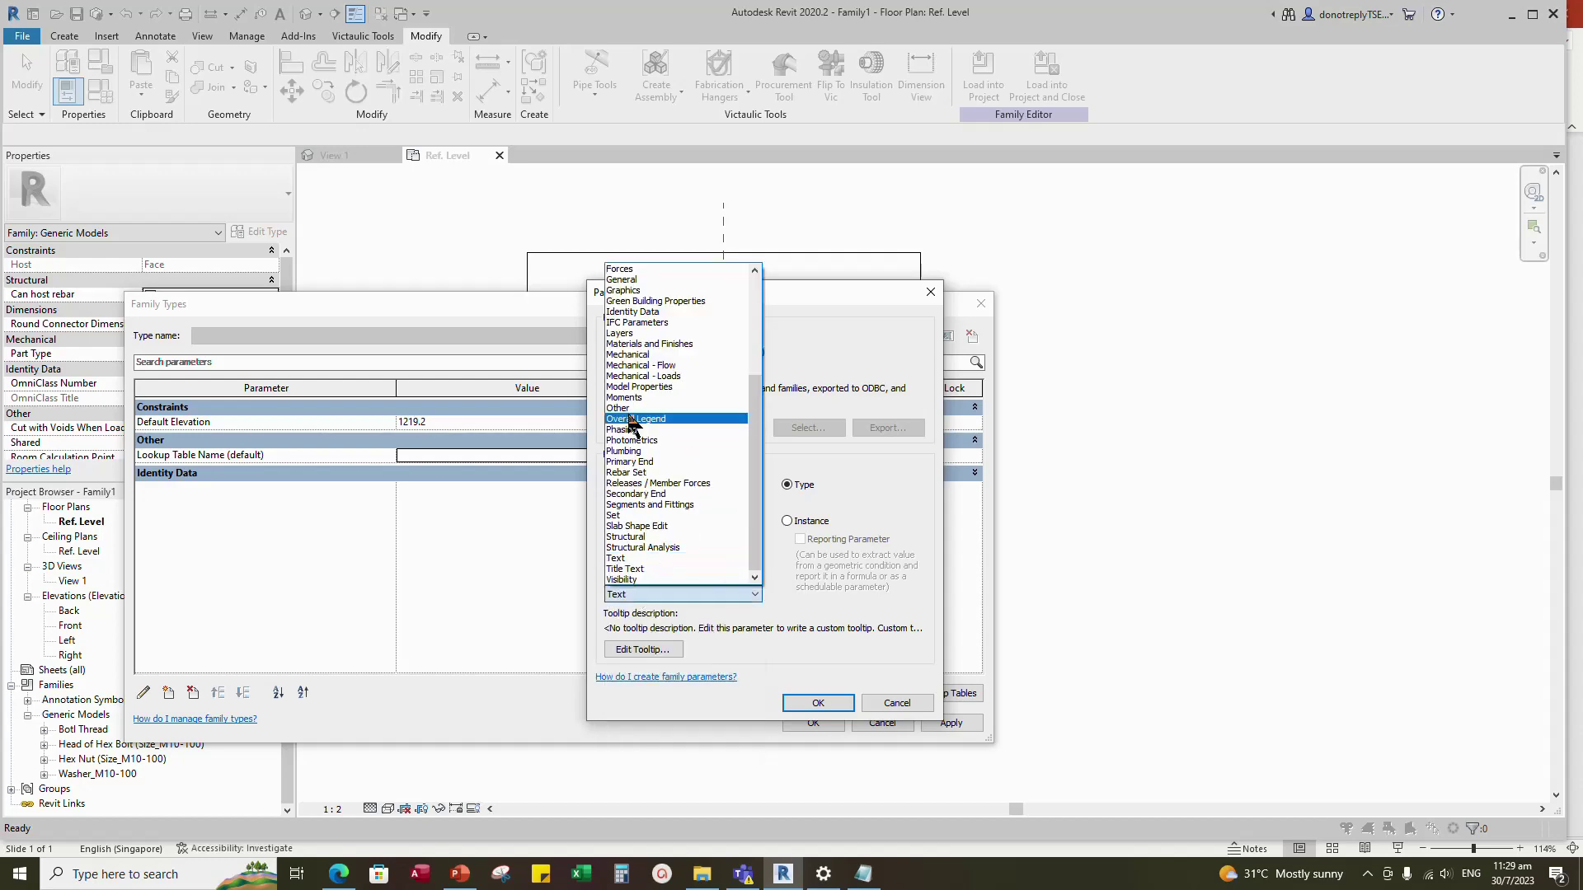
pyautogui.click(620, 408)
pyautogui.click(788, 521)
pyautogui.click(818, 702)
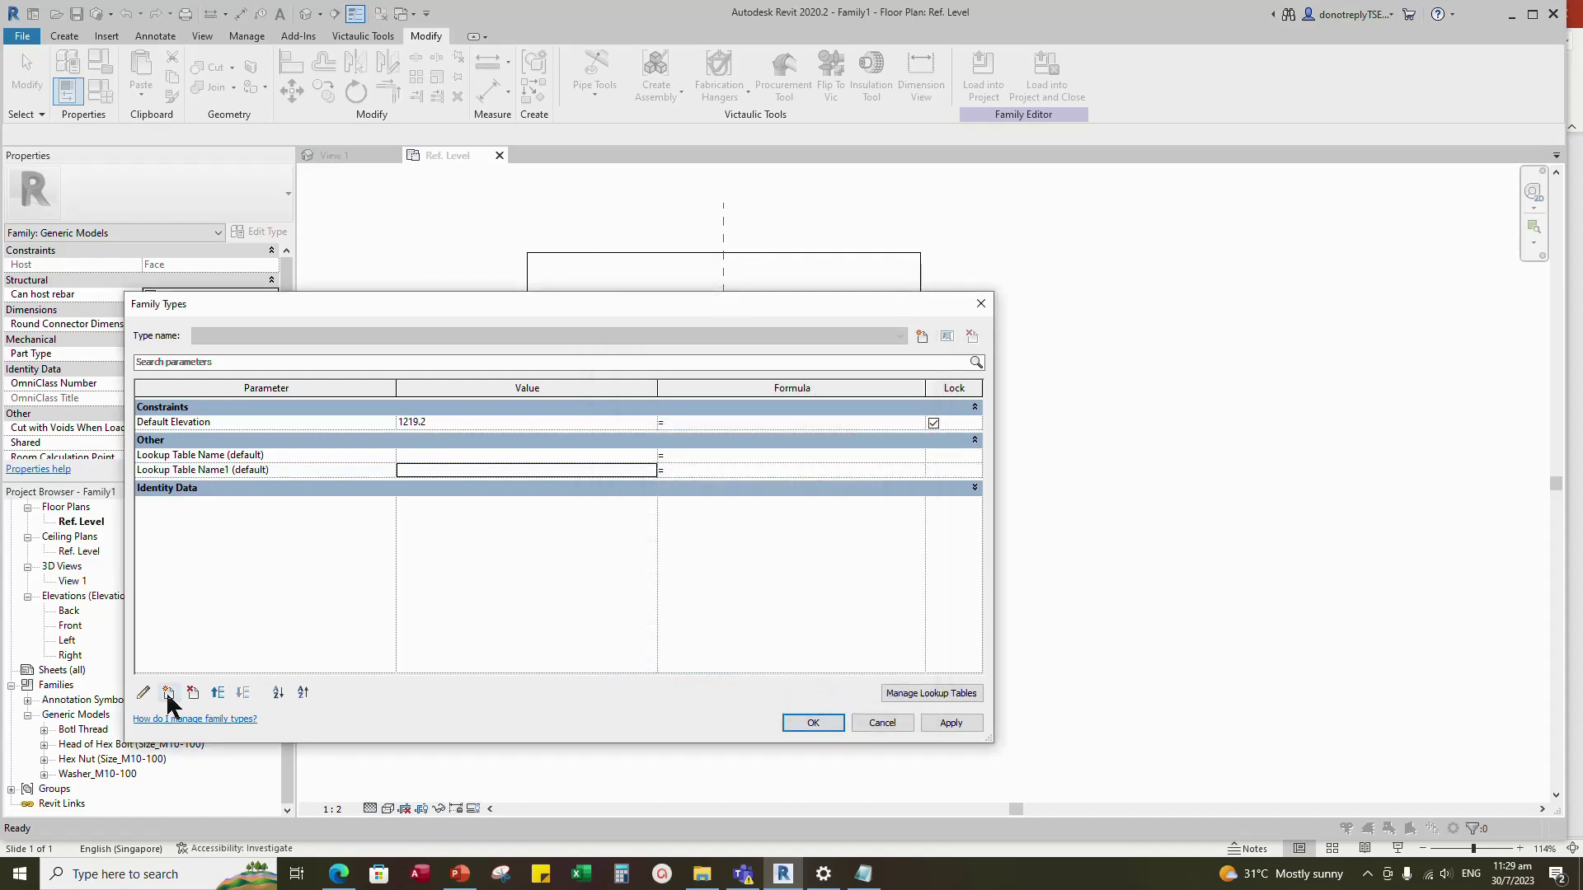
# - Add a third Text instance parameter named Lookup Table Name2, grouped under Other
pyautogui.click(168, 692)
pyautogui.click(621, 484)
pyautogui.write('Lookup Table Name2')
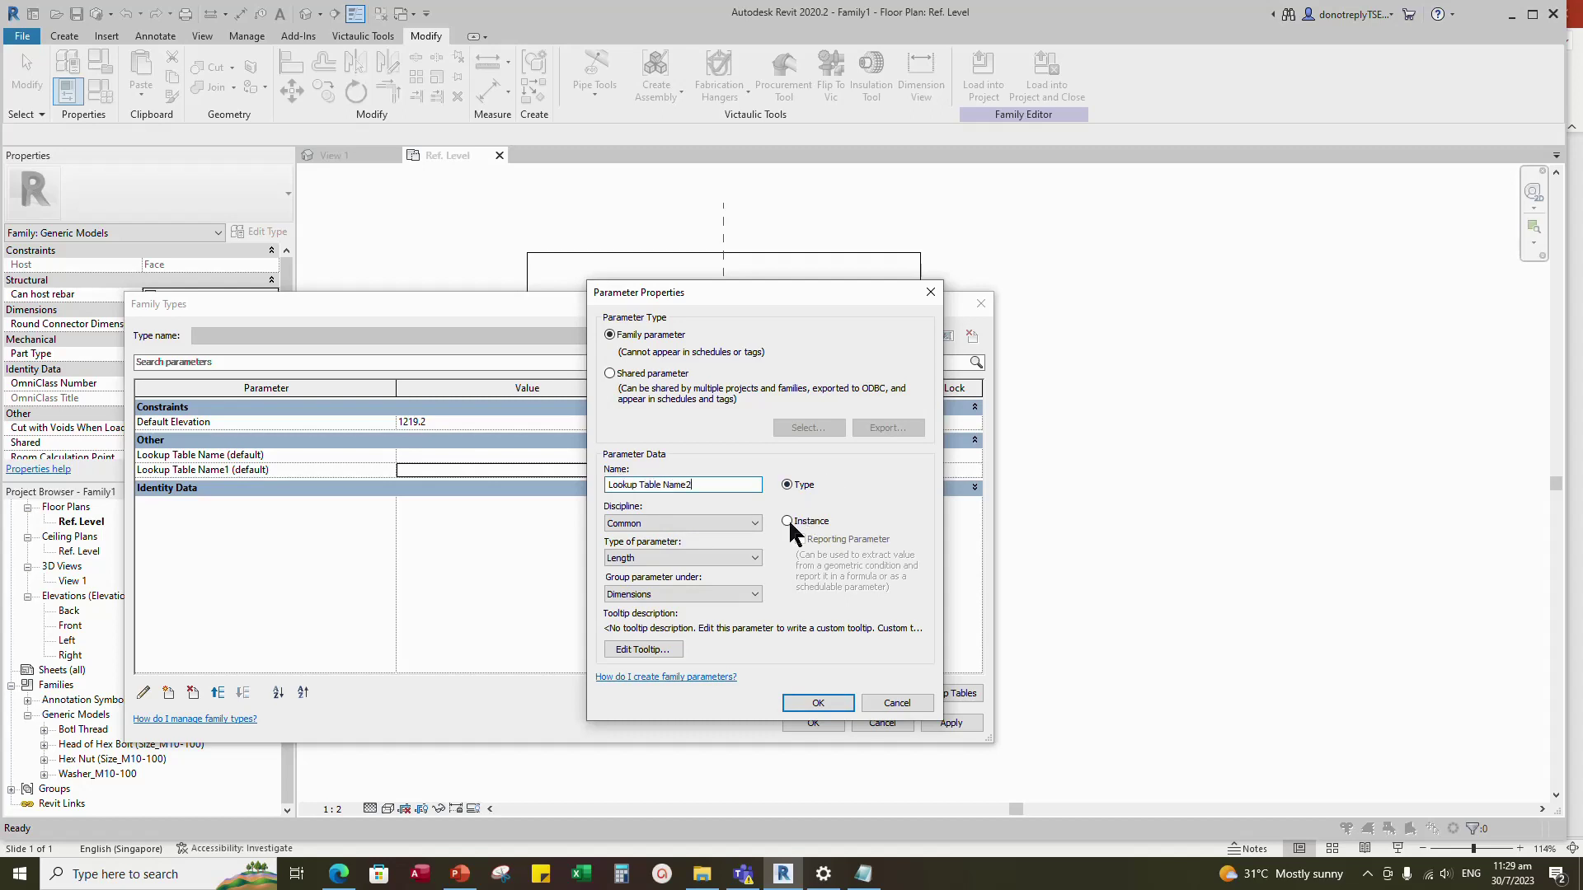
pyautogui.click(787, 522)
pyautogui.click(660, 557)
pyautogui.click(643, 574)
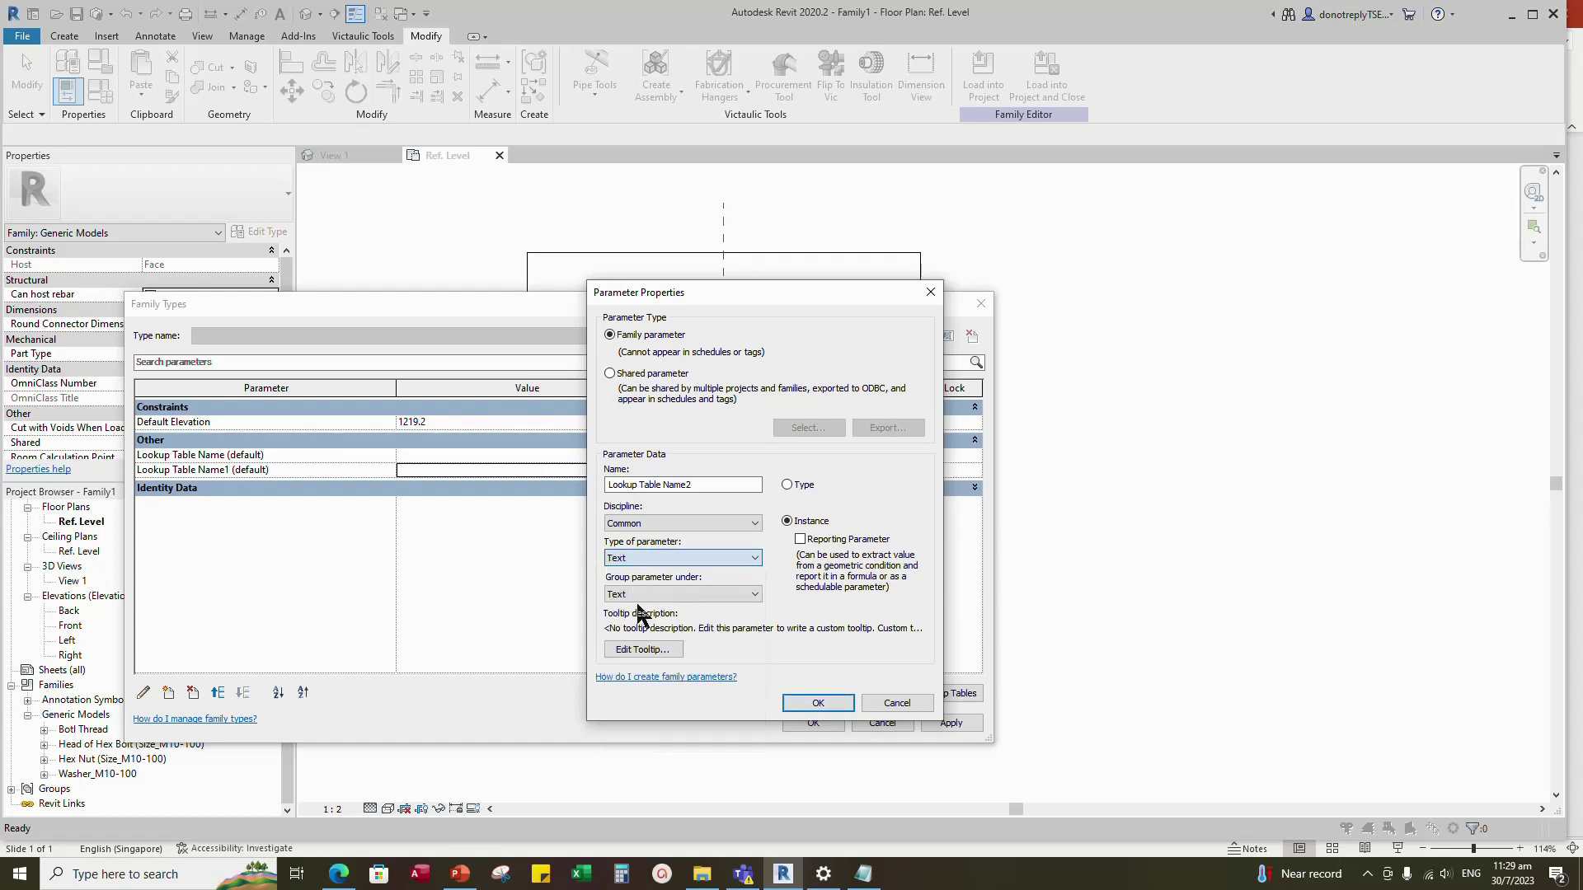
pyautogui.click(681, 594)
pyautogui.click(626, 408)
pyautogui.click(816, 702)
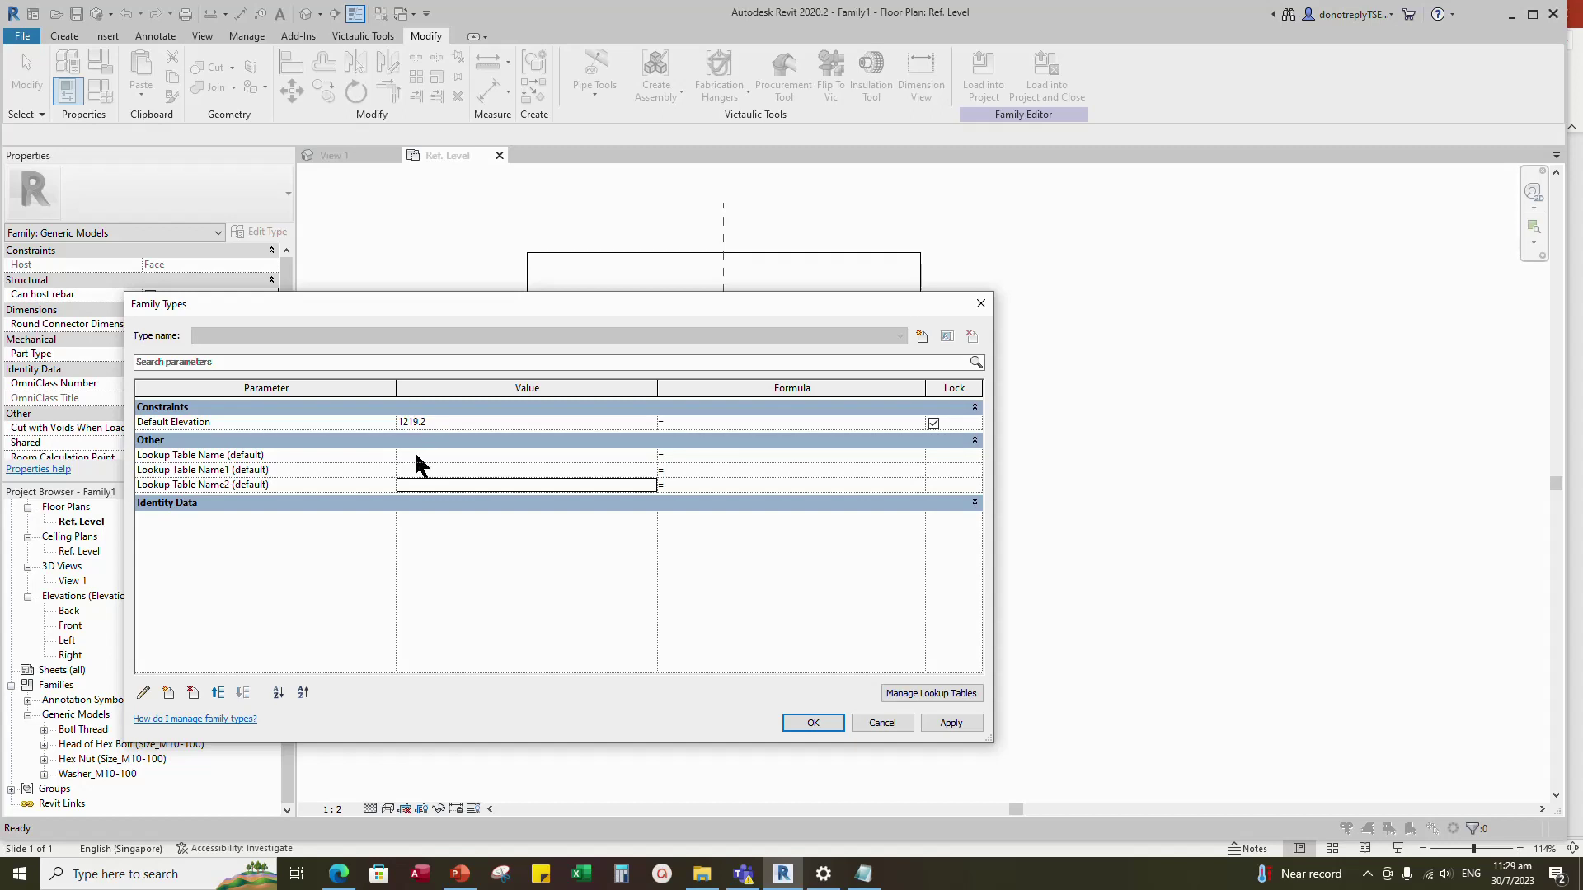
# - Check the imported lookup table names, set the Lookup Table Name parameter to Hex Bolt Nut and apply it
pyautogui.click(948, 695)
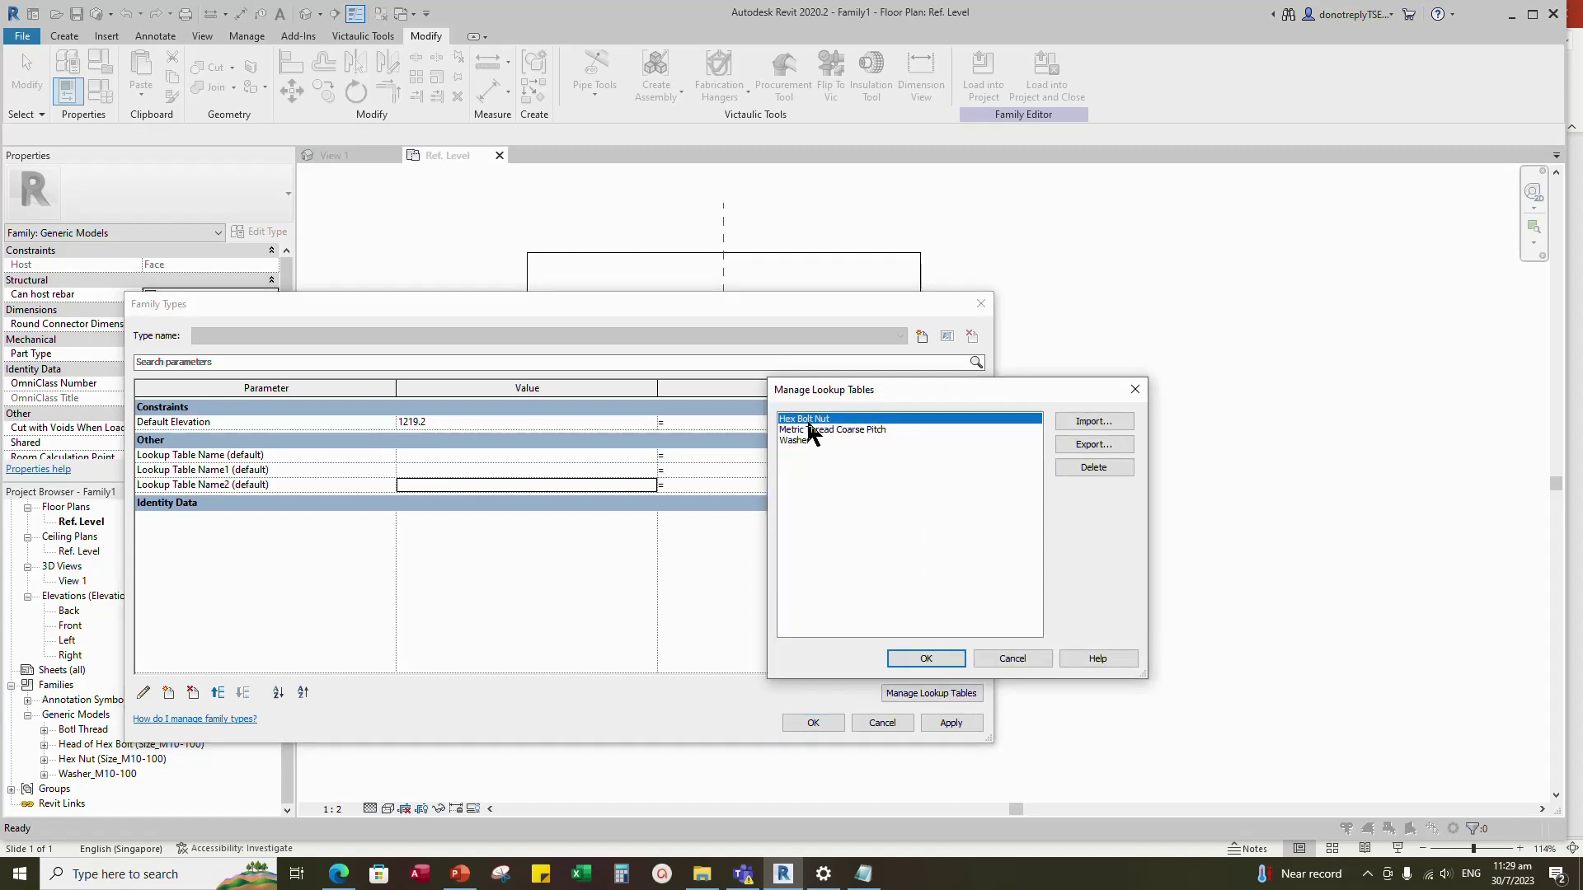
pyautogui.click(926, 659)
pyautogui.click(409, 456)
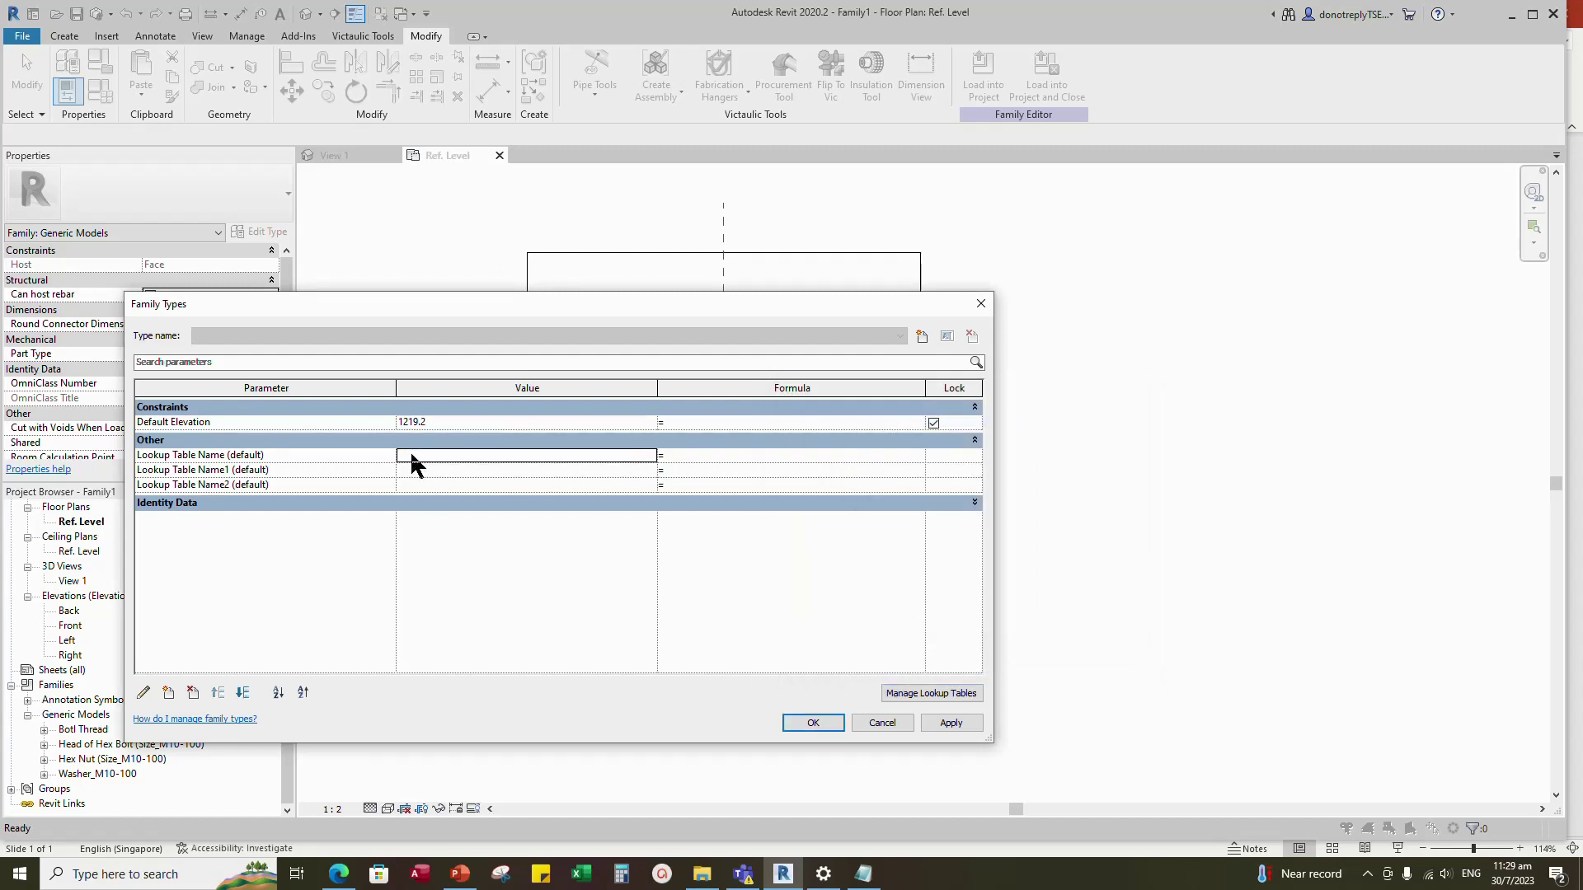
pyautogui.write('Hex Bolt Nut')
pyautogui.click(953, 722)
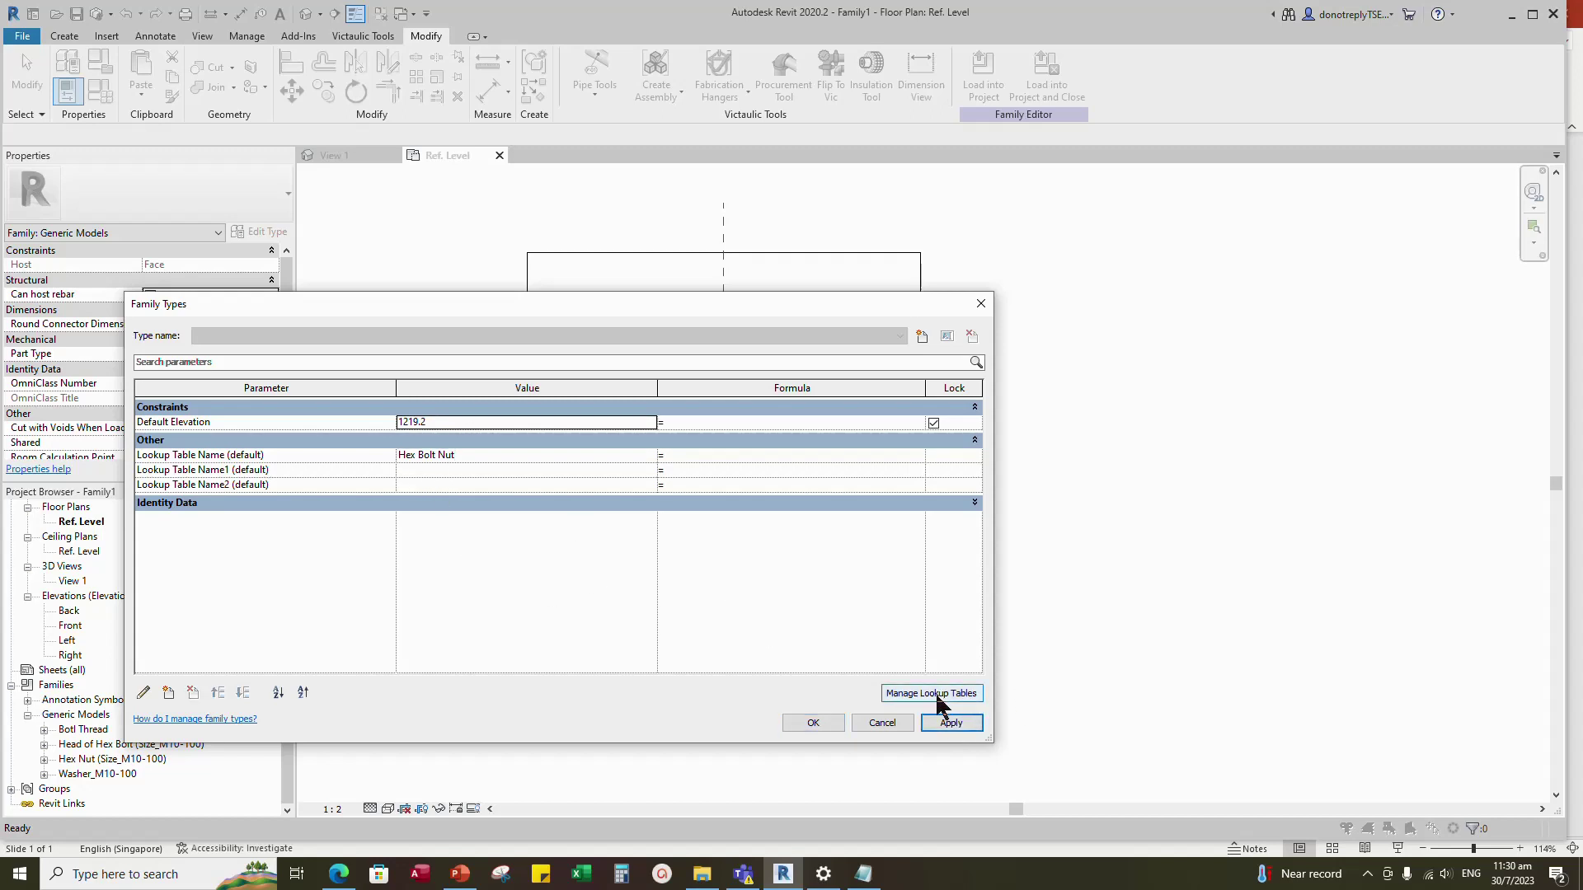
# - Check the lookup table list again, set Lookup Table Name1 to Washer and apply it
pyautogui.click(937, 697)
pyautogui.click(914, 659)
pyautogui.click(446, 470)
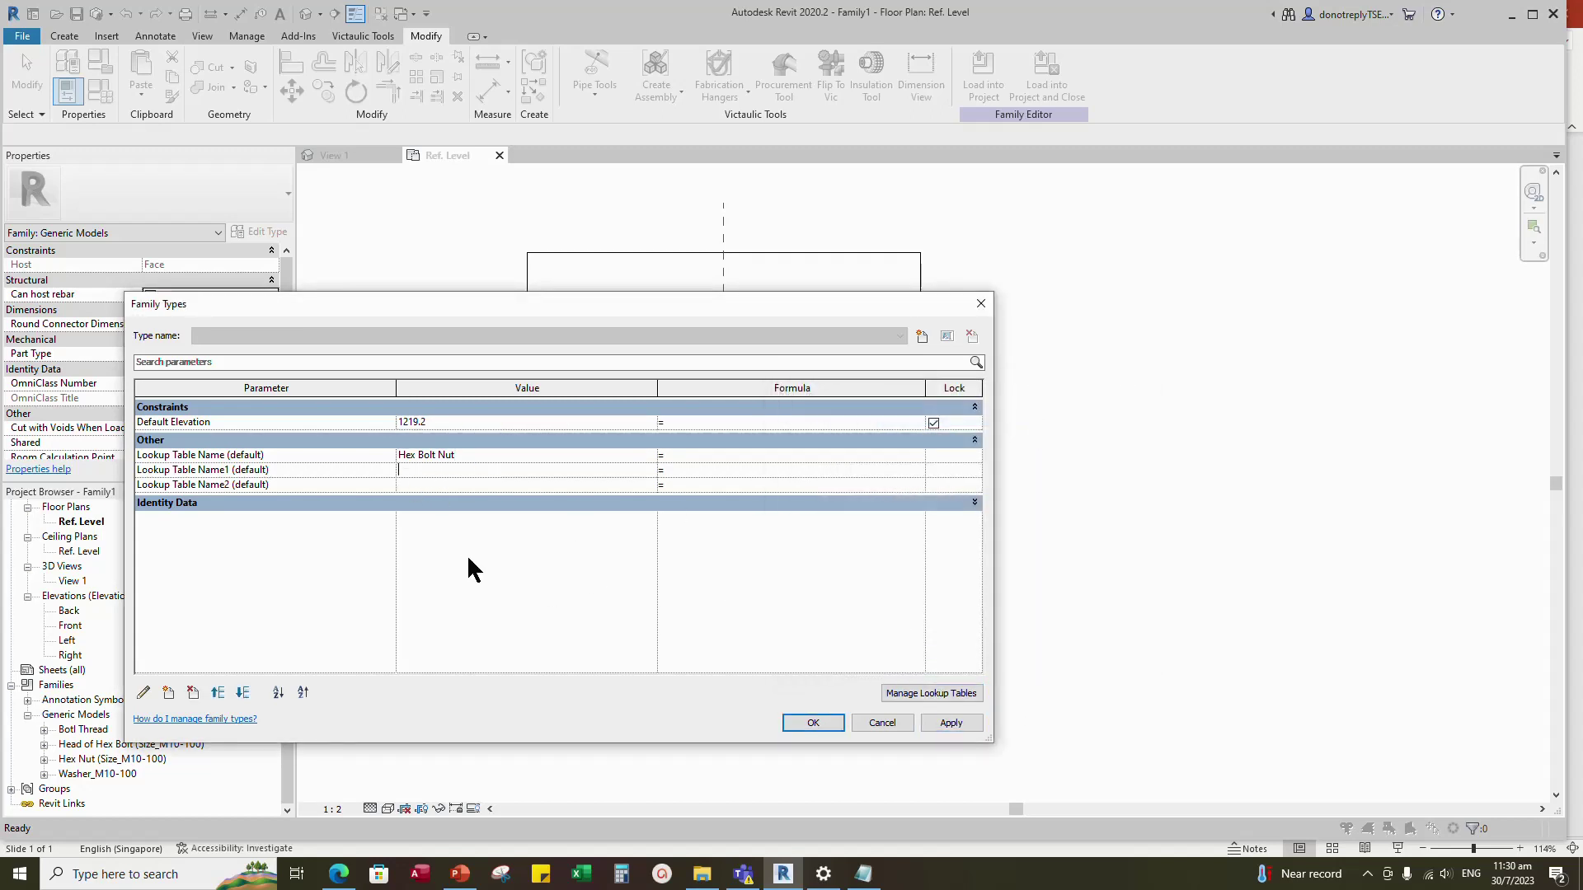
pyautogui.write('Washer')
pyautogui.click(955, 724)
# - Set Lookup Table Name2 to Metric Thread Coarse Pitch, matching the lookup table list, and accept the family types
pyautogui.click(928, 695)
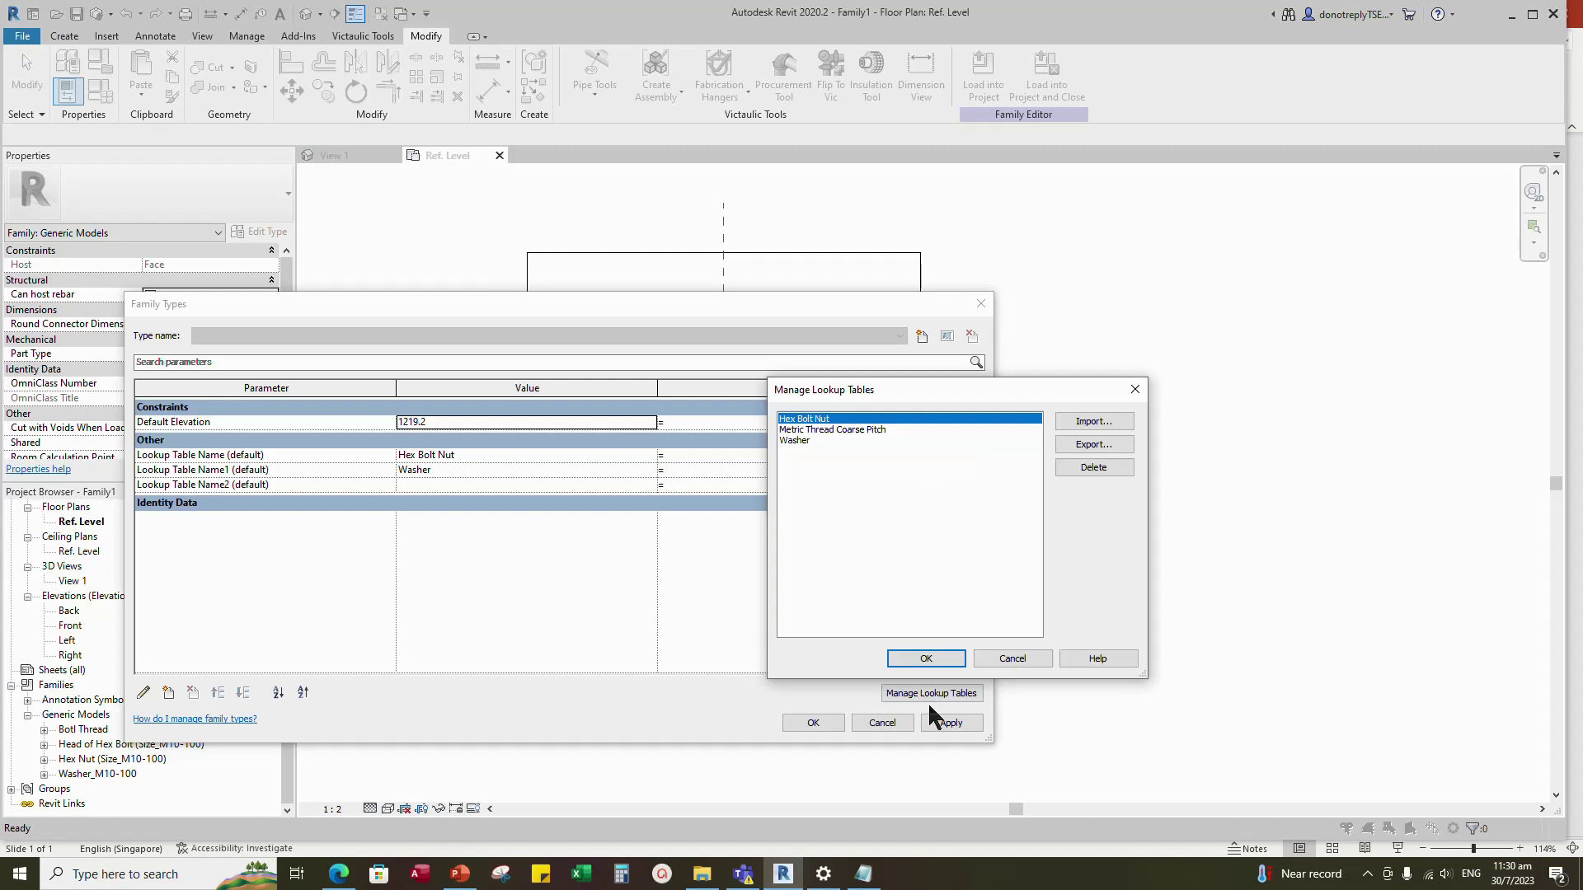
pyautogui.click(925, 658)
pyautogui.click(408, 484)
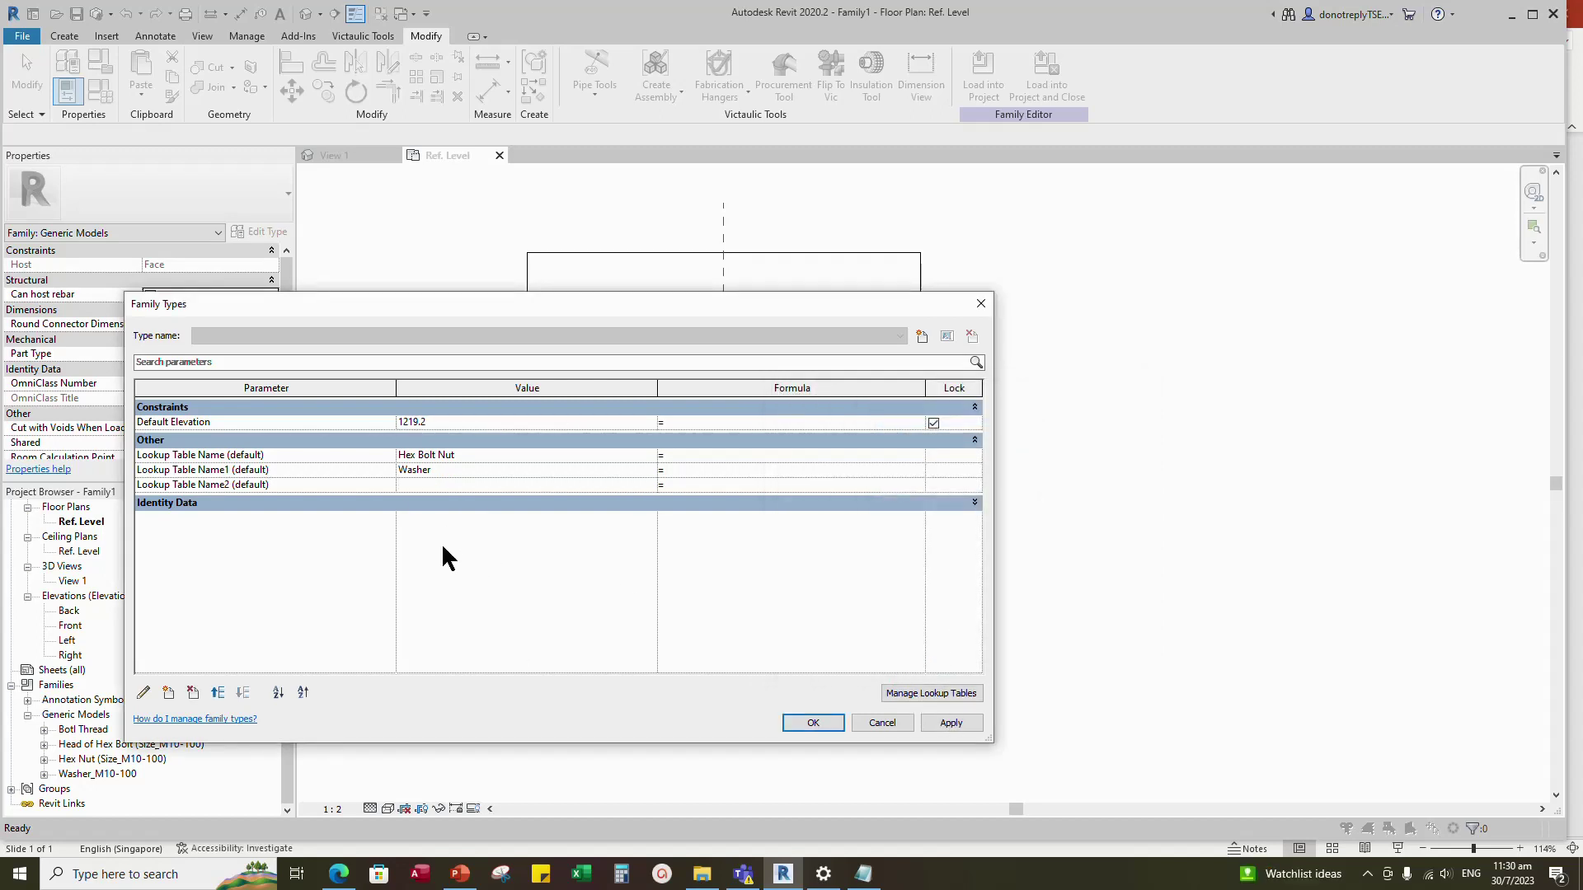
pyautogui.write('Metric Thread Coarse Pitch')
pyautogui.click(950, 722)
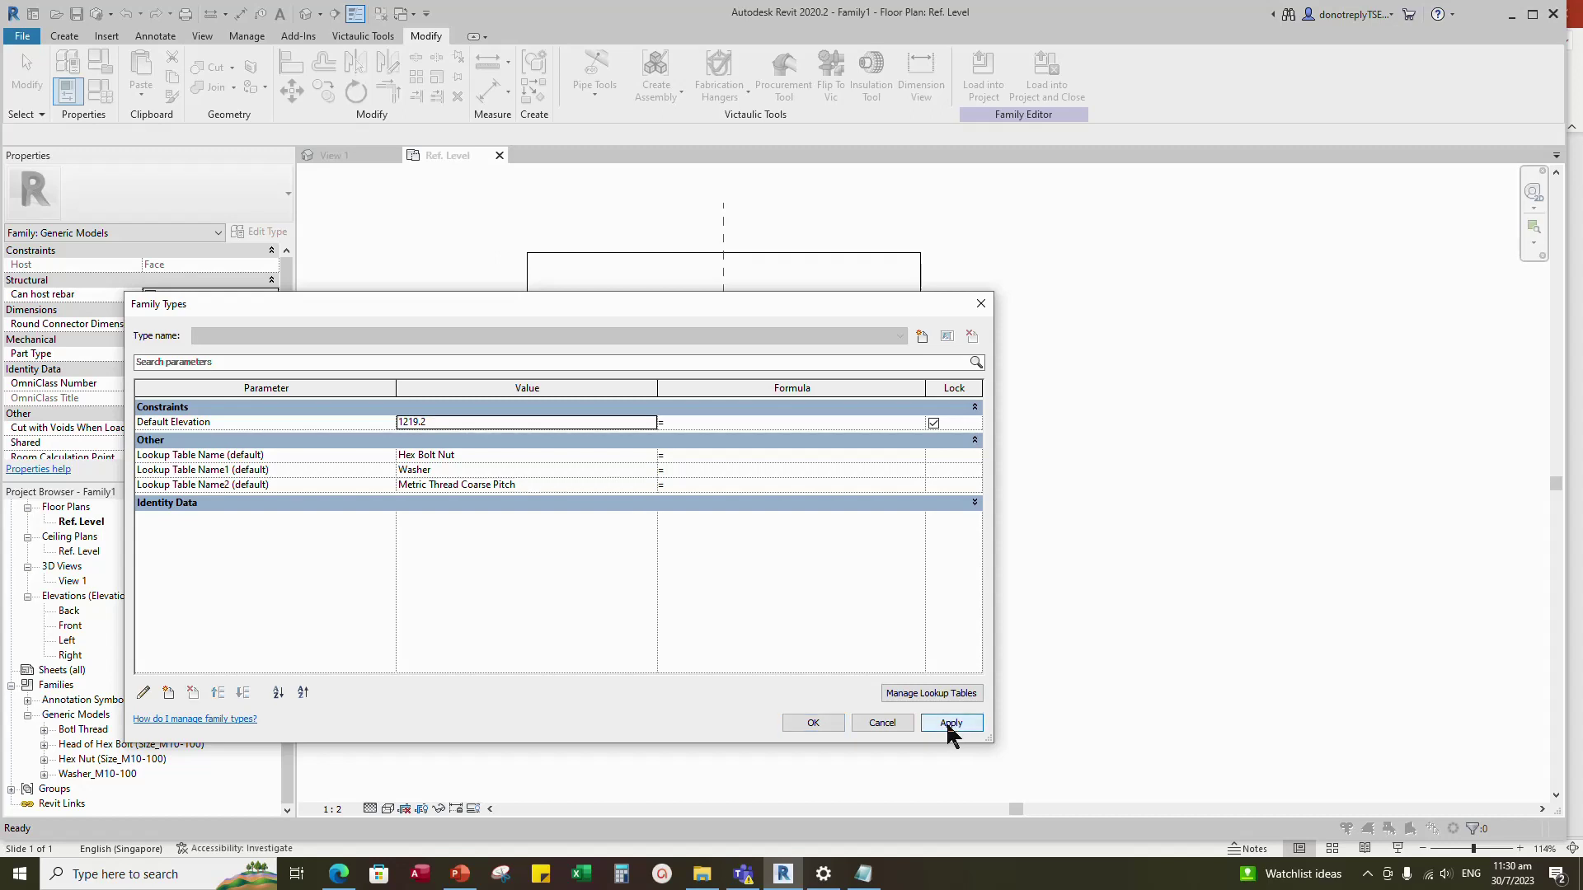
pyautogui.click(816, 723)
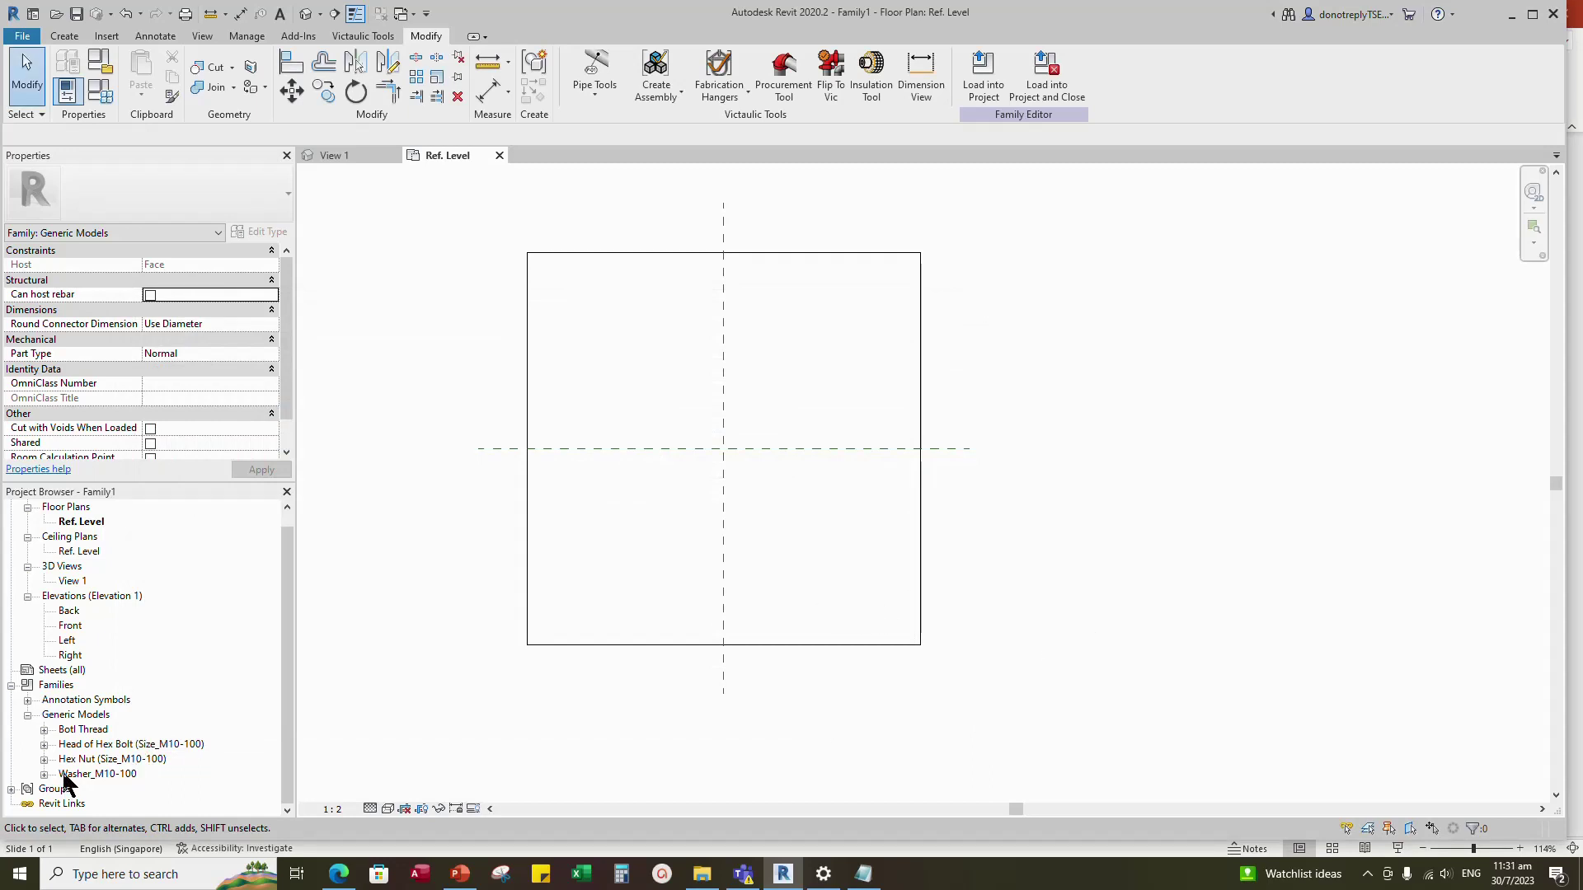
# - Place the Head of Hex Bolt (Size_M10-100) family at the intersection of the center reference planes in the Ref. Level plan
pyautogui.click(44, 745)
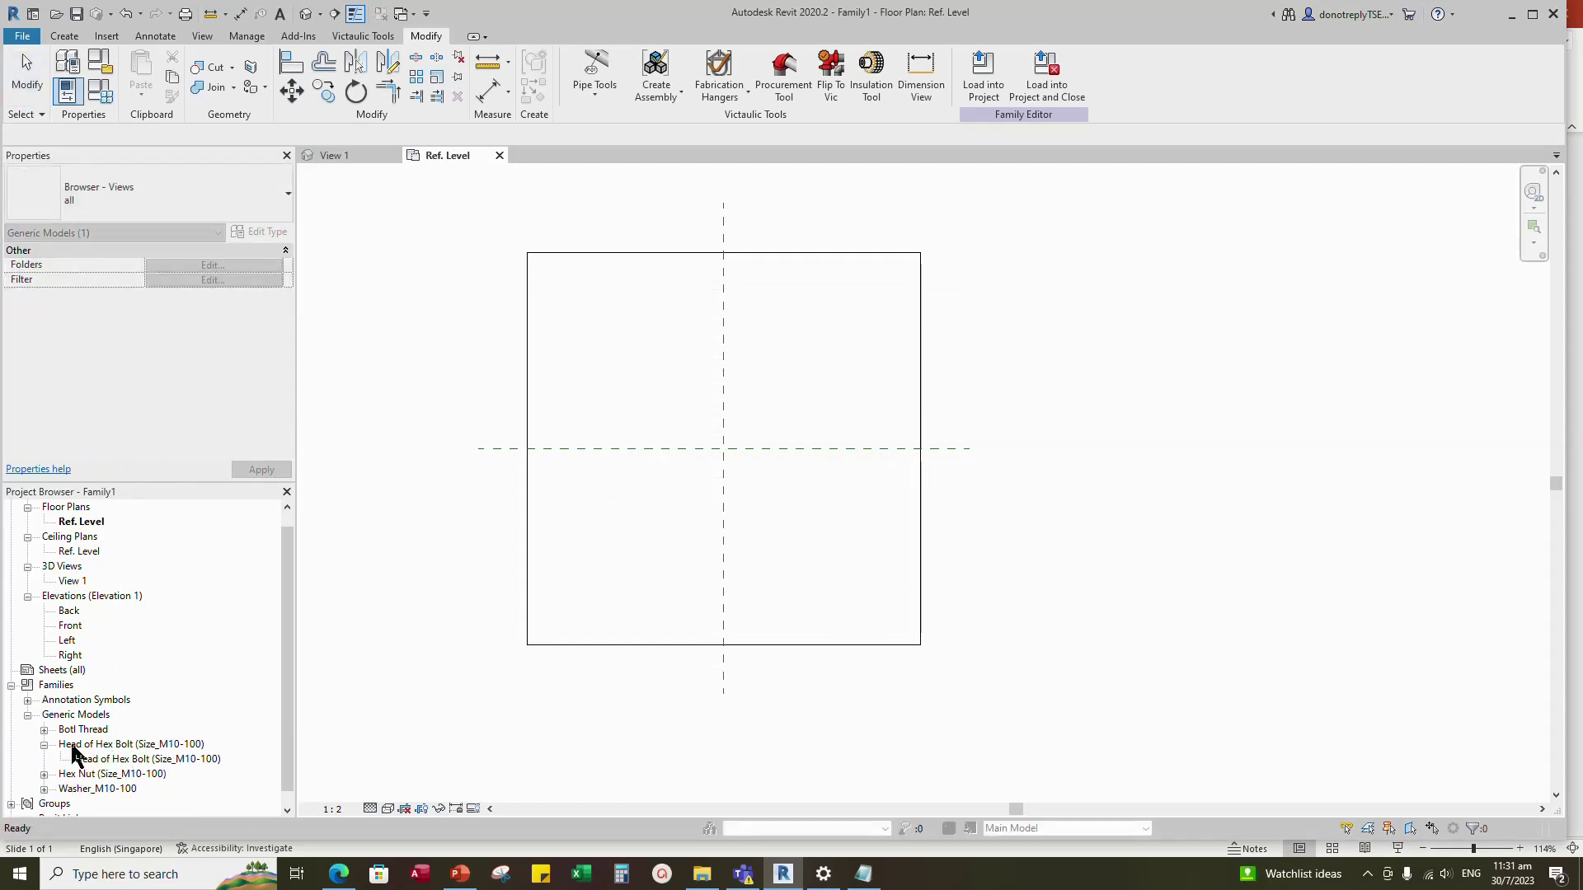
pyautogui.click(126, 760)
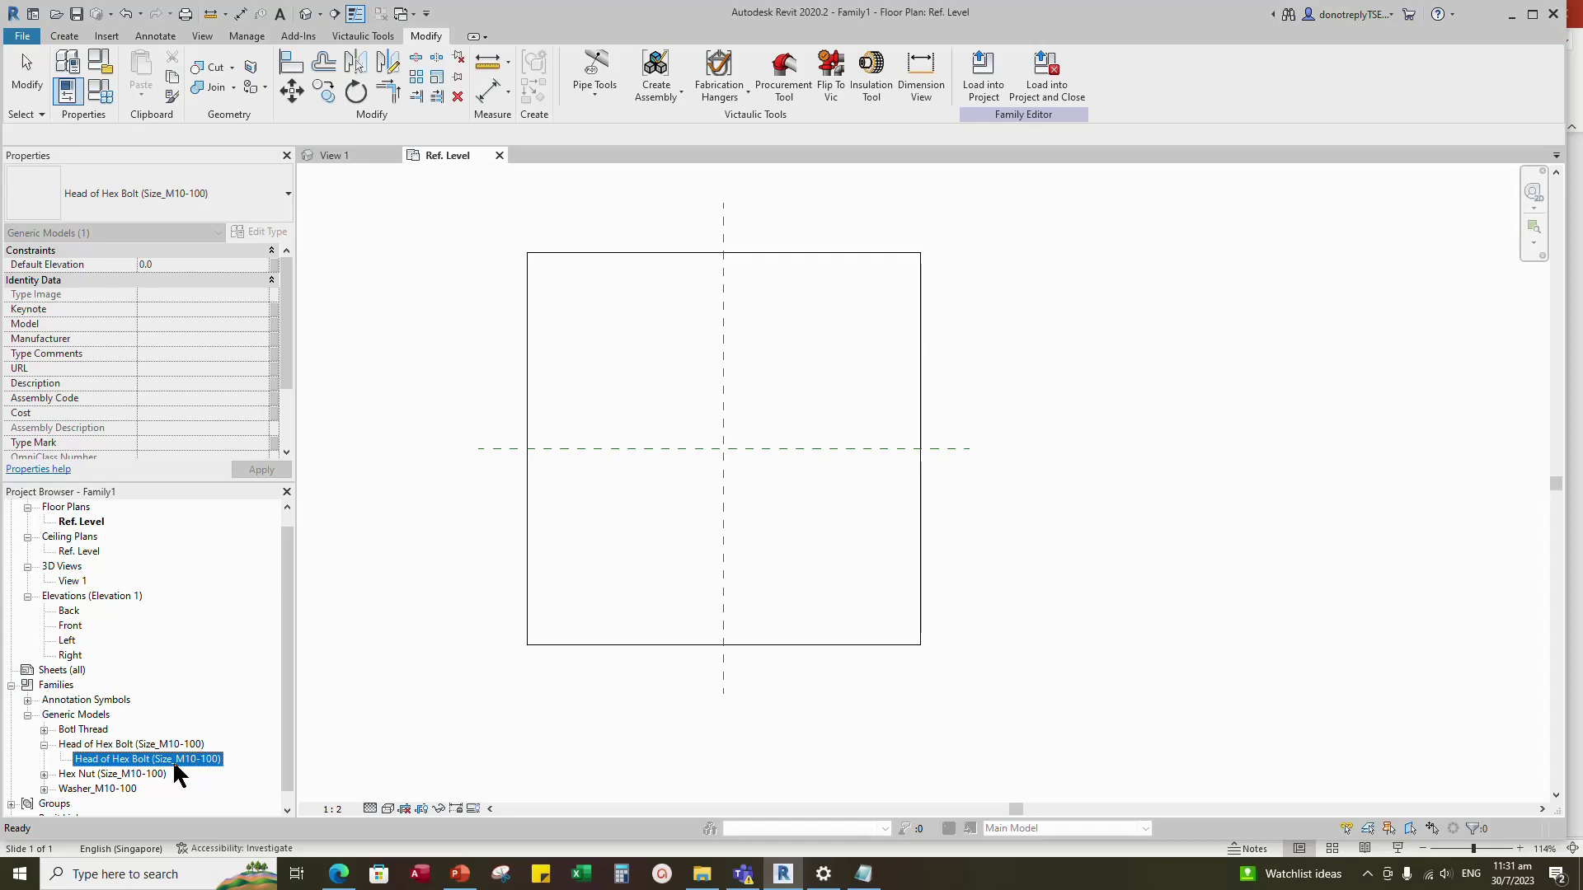
pyautogui.moveTo(731, 444); pyautogui.dragTo(725, 449)
pyautogui.scroll(7, 725, 451)
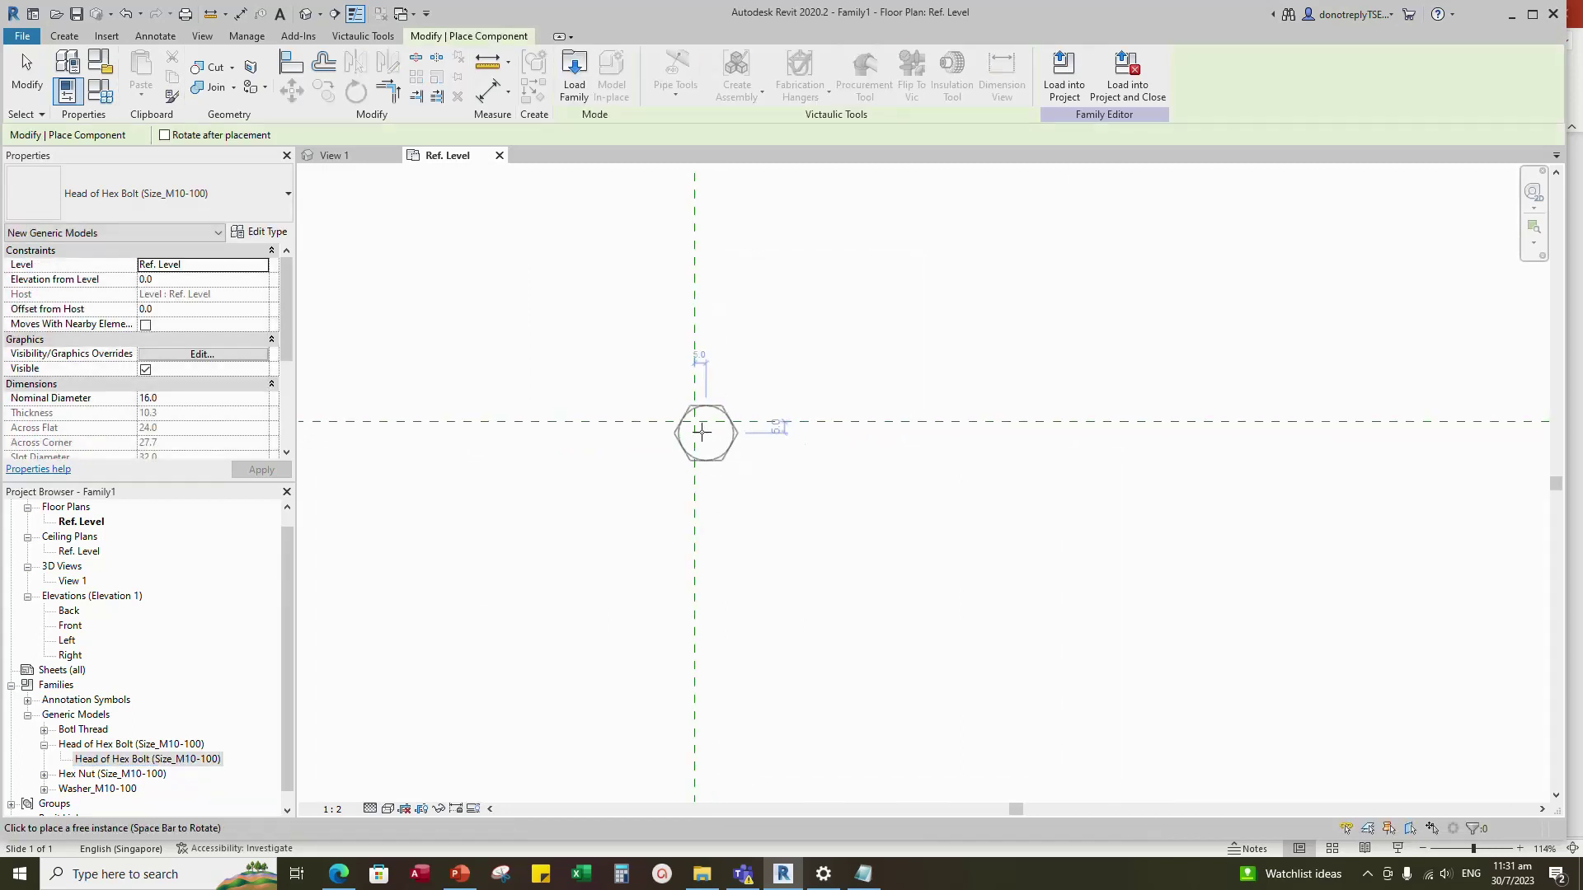
pyautogui.click(695, 422)
pyautogui.scroll(-3, 816, 448)
pyautogui.press('Escape')
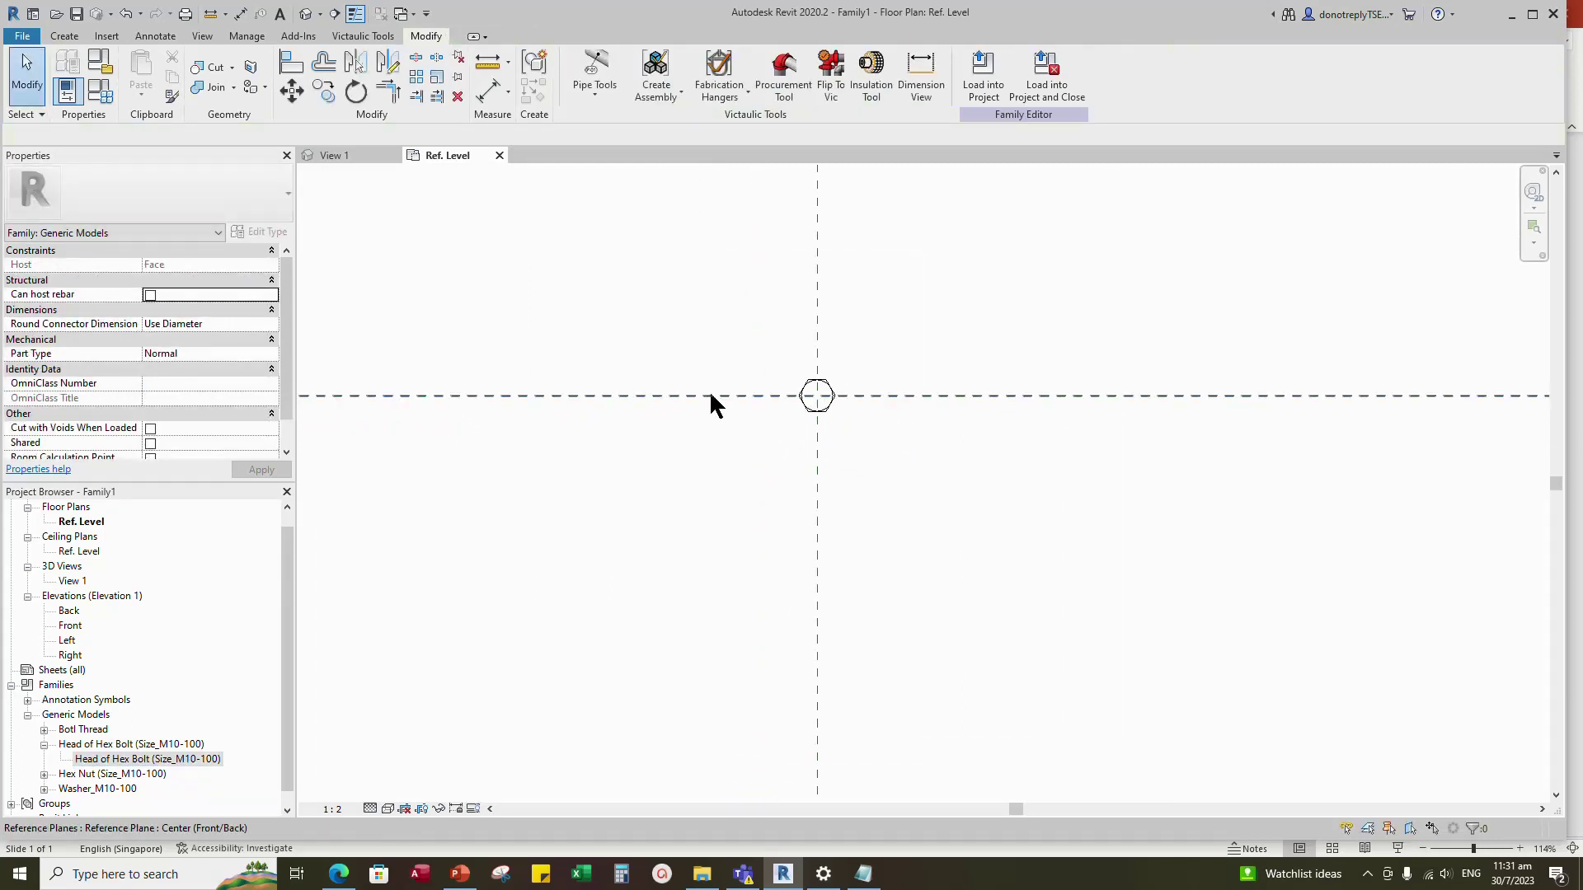
# - Add a Length instance parameter named Nominal Diameter under Dimensions, set it to 16 and accept the family types
pyautogui.click(100, 89)
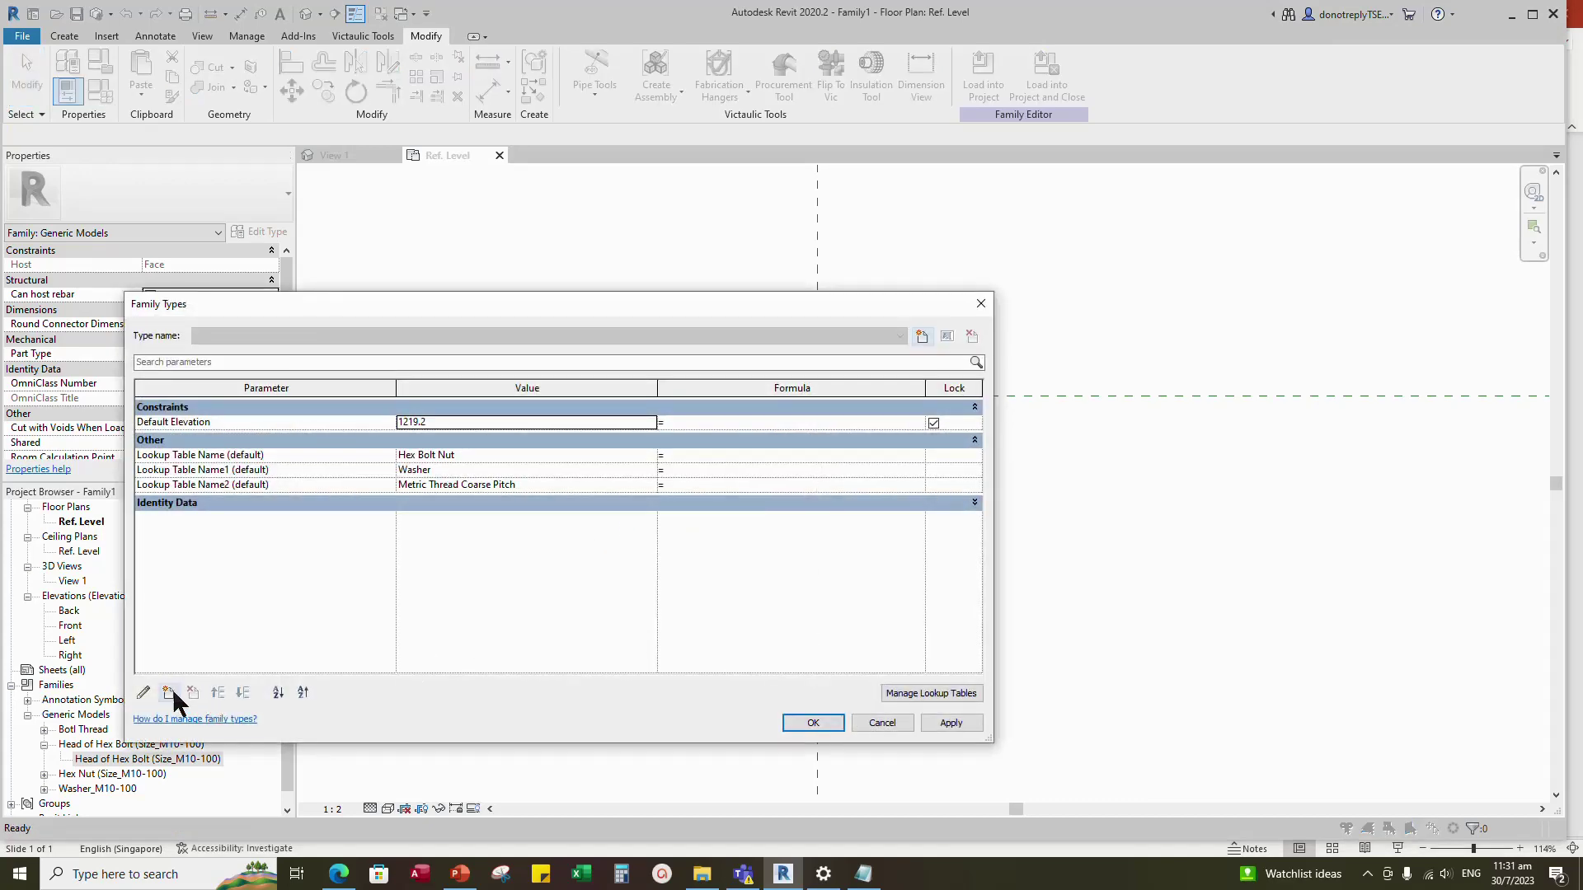
pyautogui.click(169, 693)
pyautogui.write('Nominal Diameter')
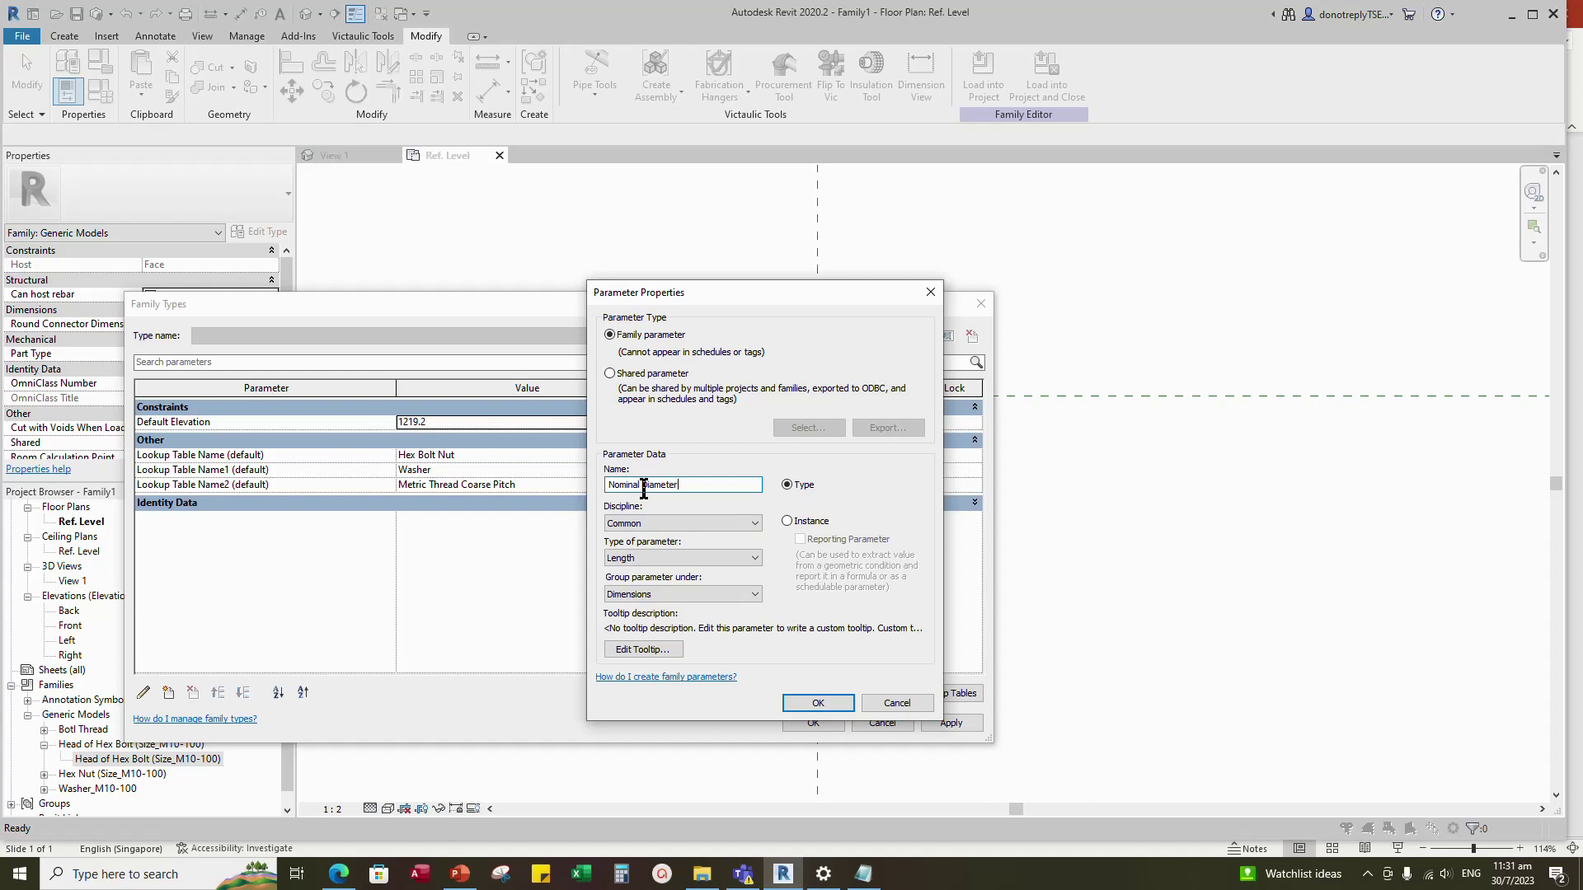
pyautogui.click(787, 521)
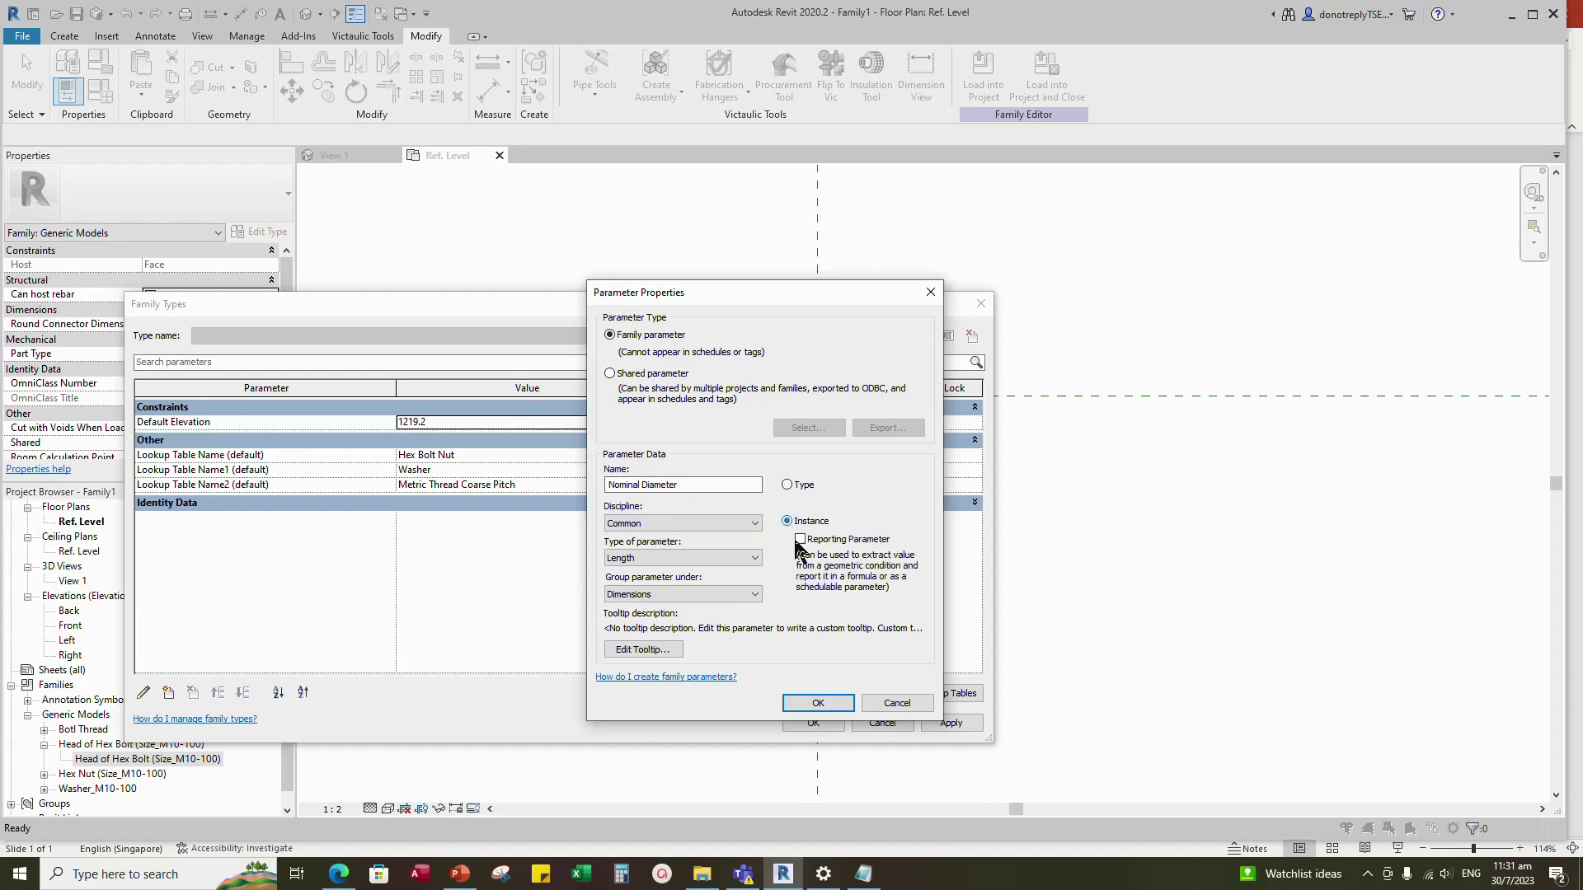
pyautogui.click(817, 702)
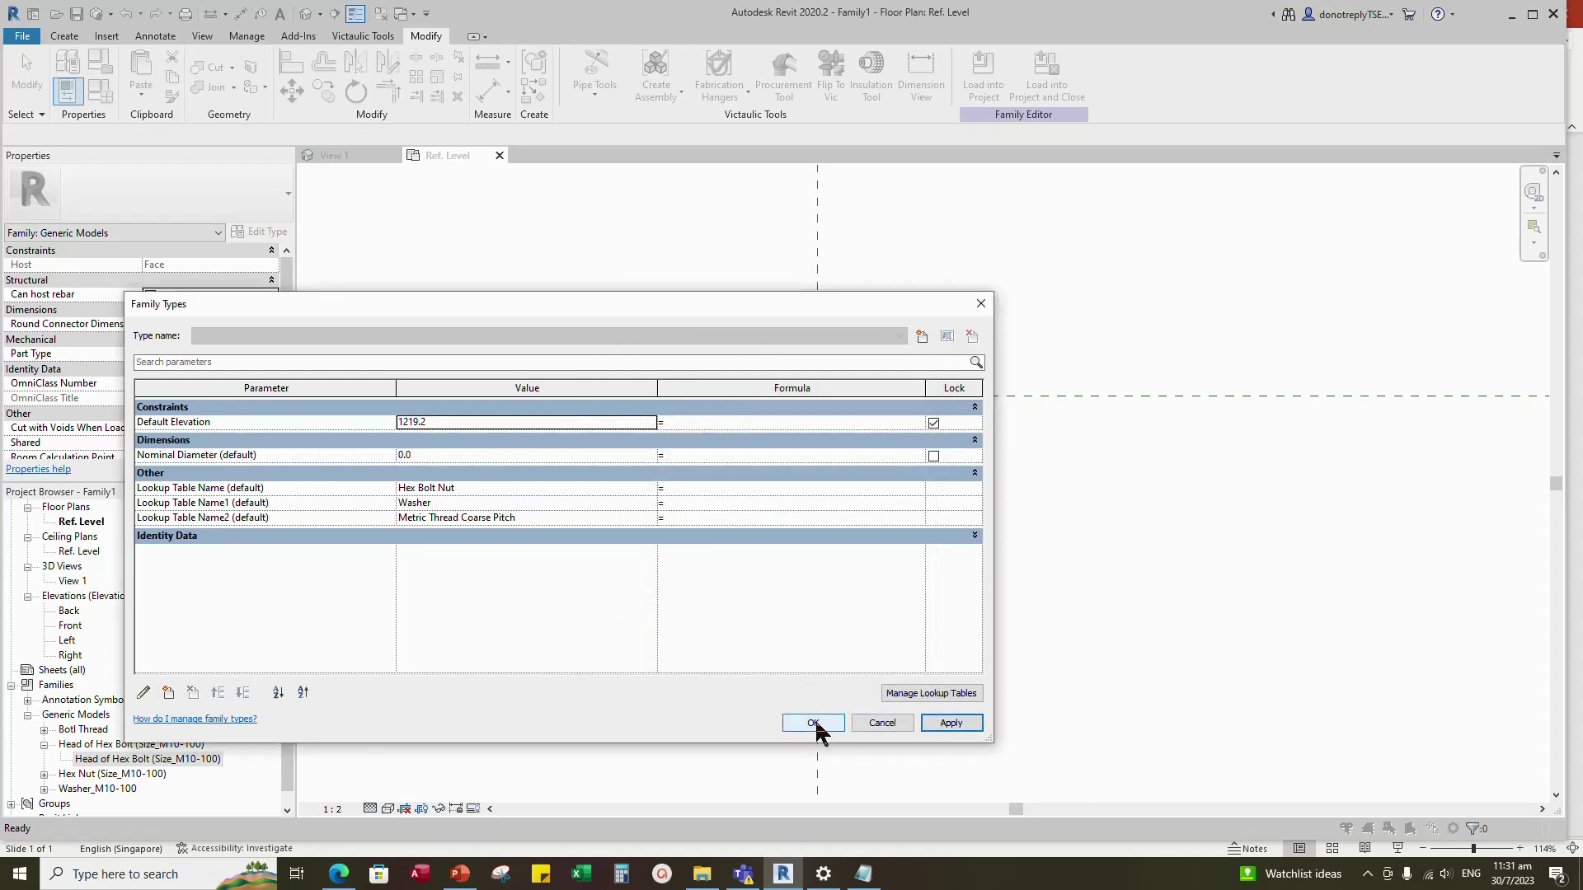
pyautogui.click(412, 458)
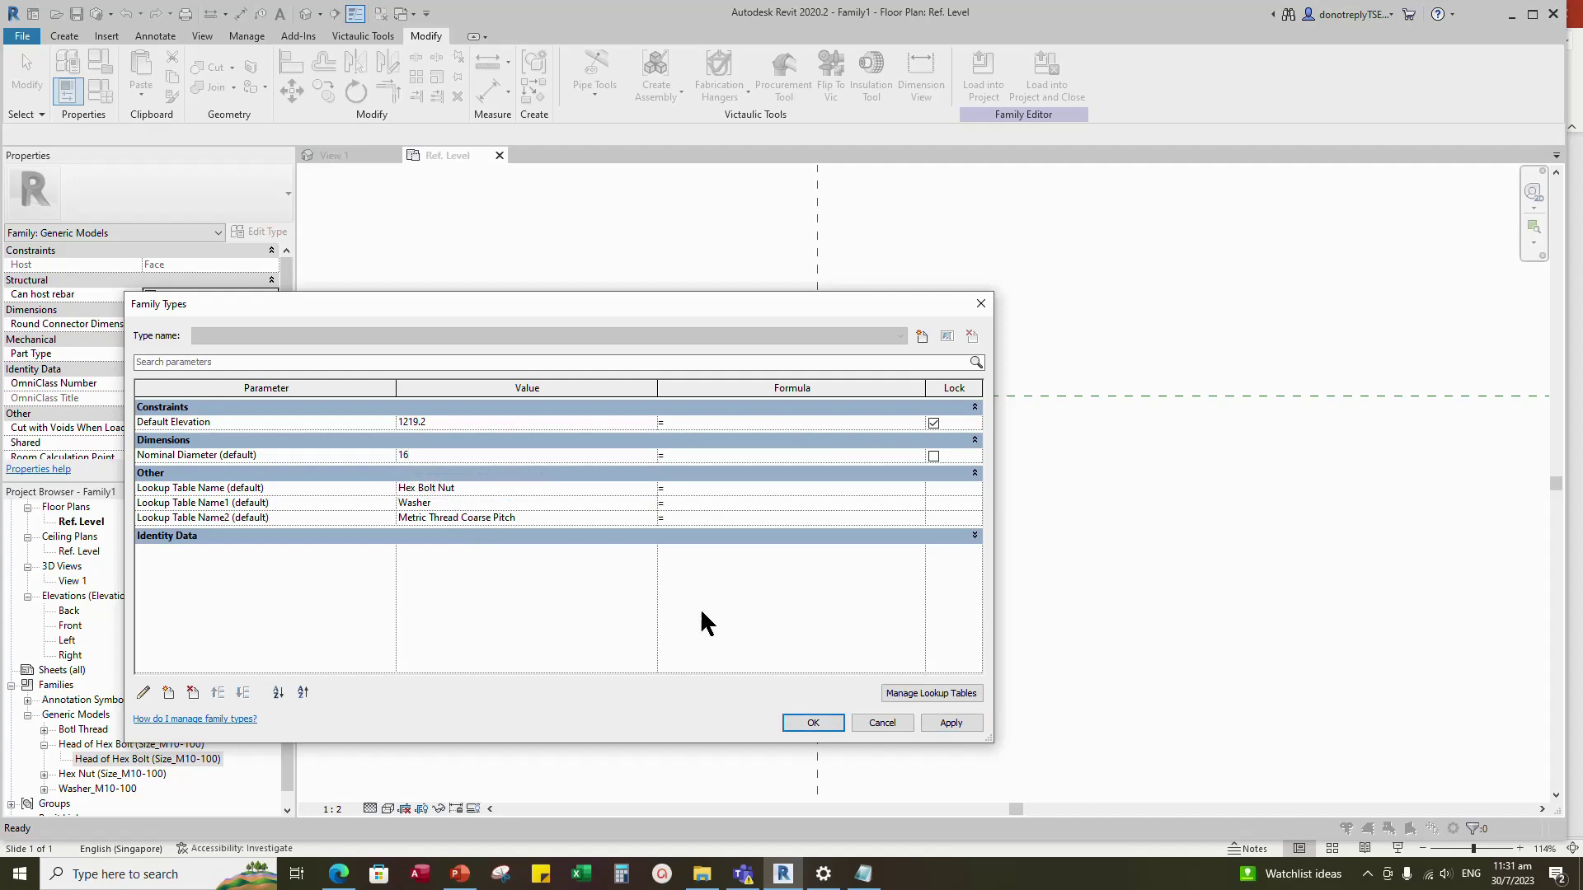
pyautogui.click(813, 723)
# - Associate the placed bolt head's Nominal Diameter with the Nominal Diameter family parameter
pyautogui.click(831, 409)
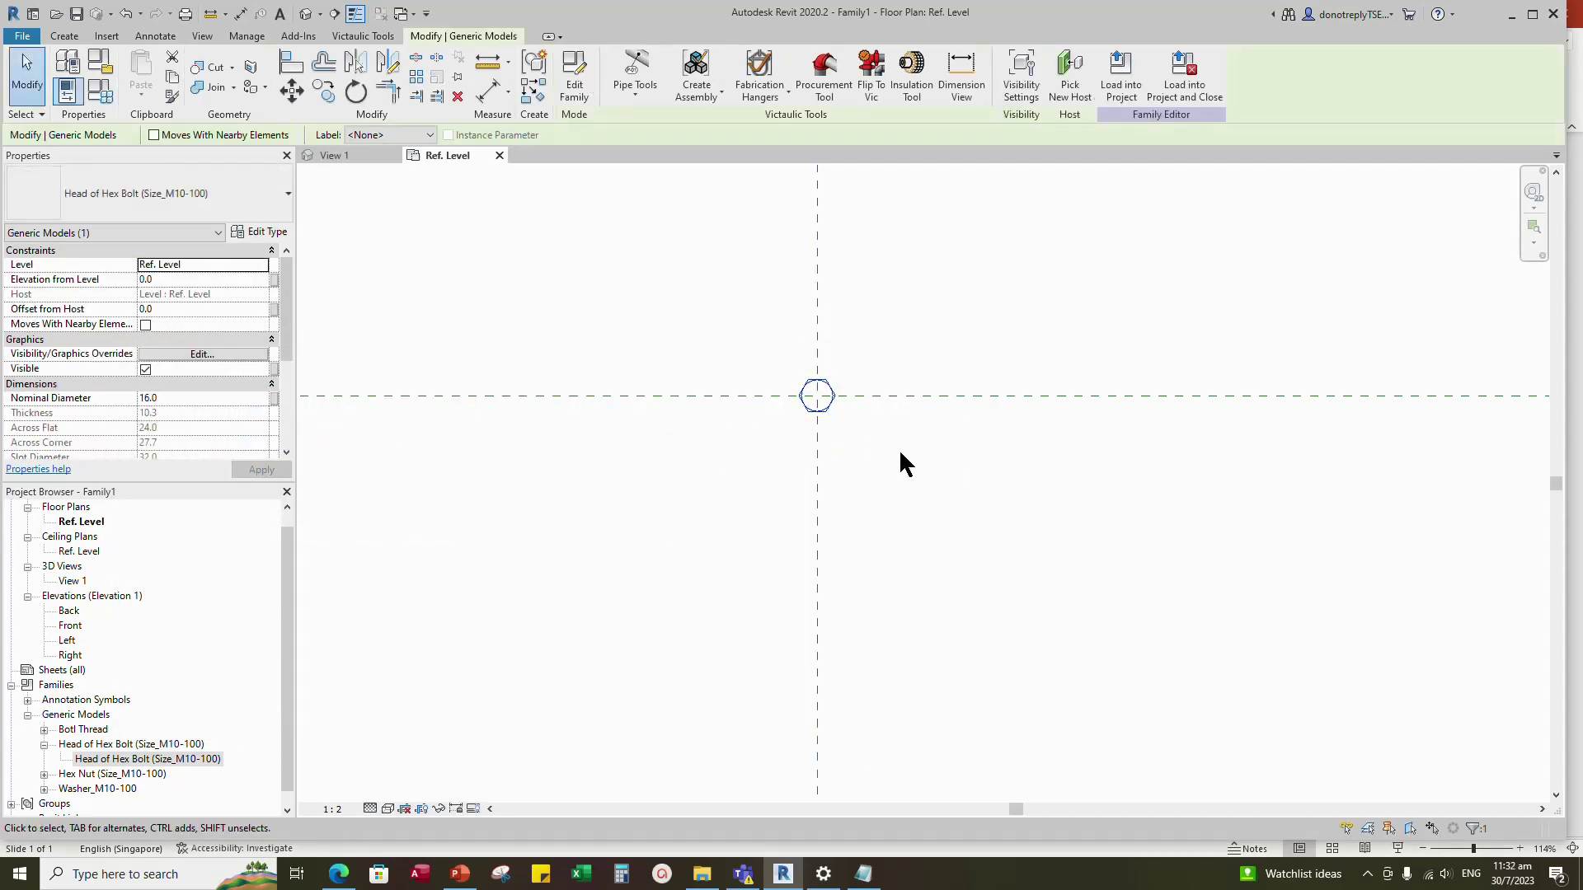
pyautogui.scroll(-3, 239, 384)
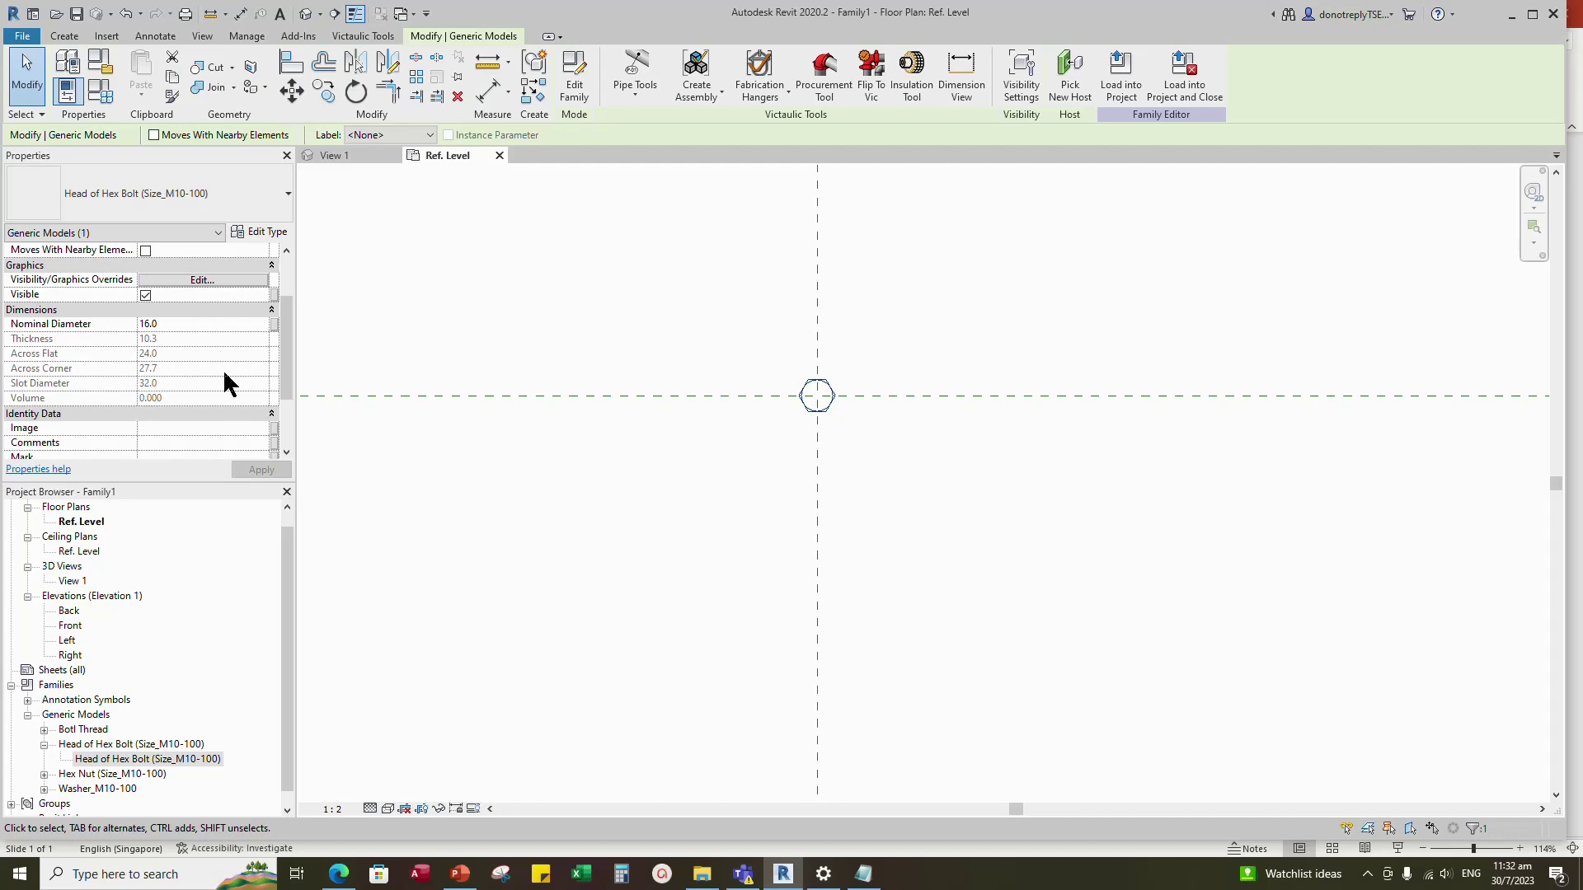
pyautogui.click(276, 324)
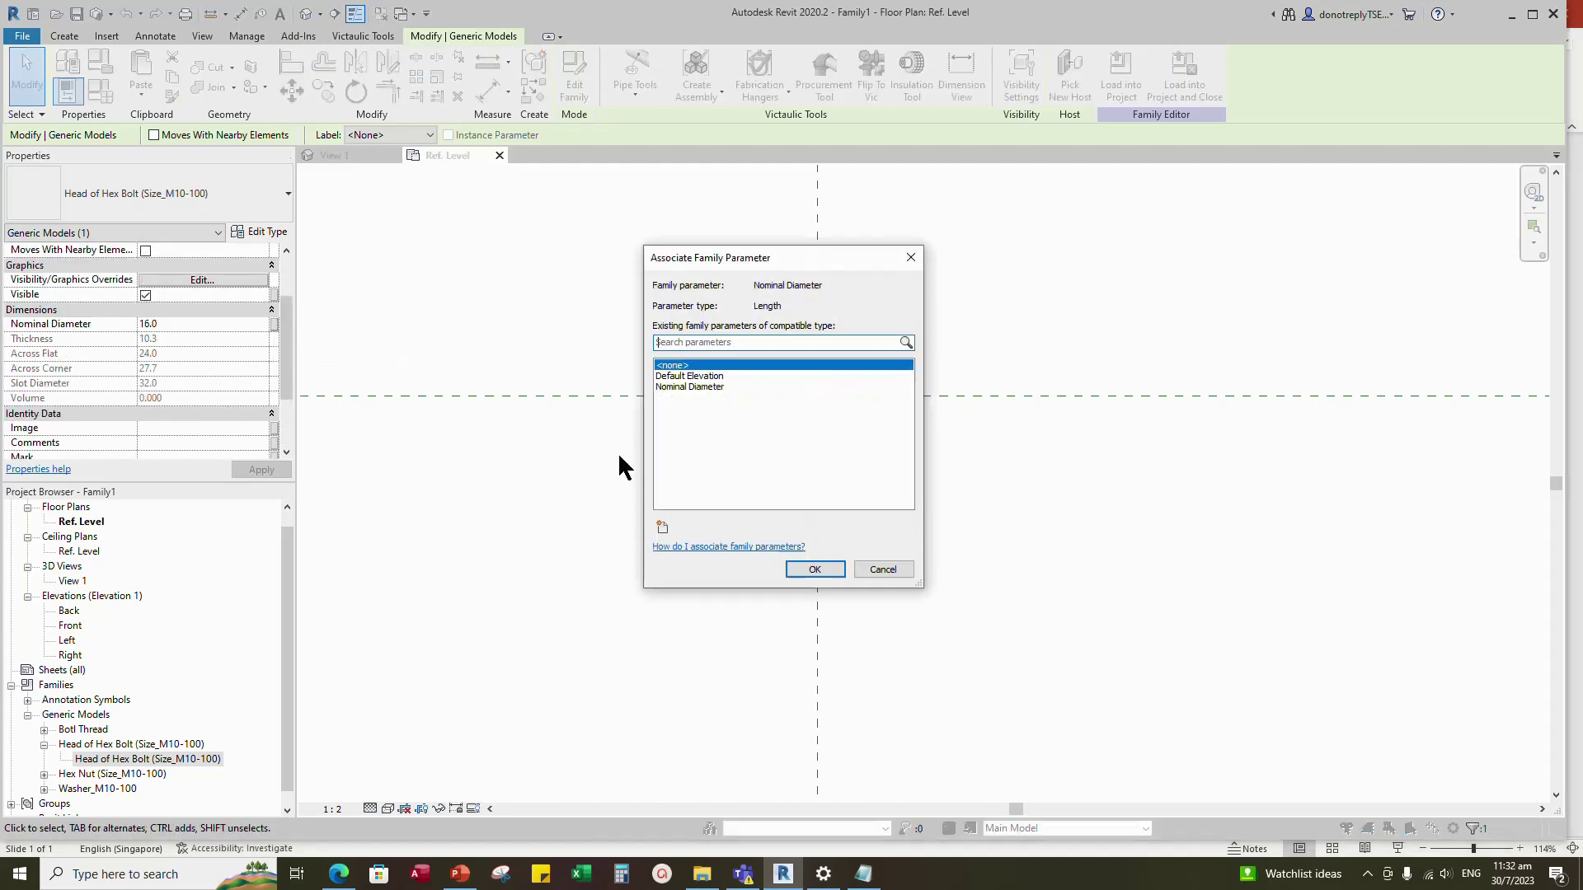
pyautogui.click(691, 387)
pyautogui.click(815, 570)
# - Associate the bolt head's Lookup Table Name with the Lookup Table Name family parameter and deselect the bolt head
pyautogui.scroll(-3, 202, 419)
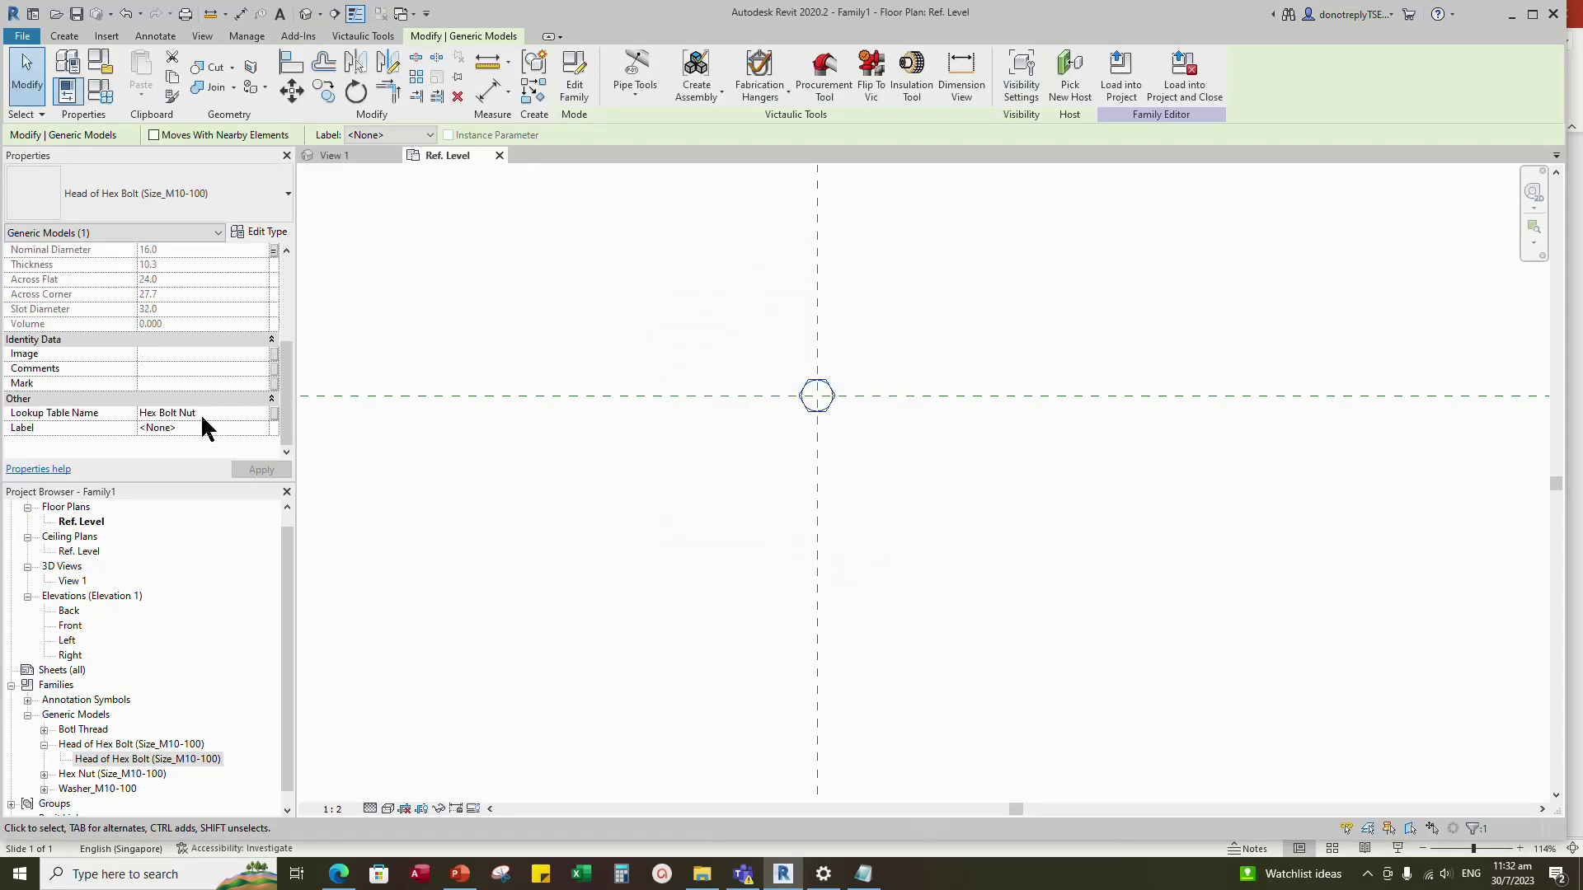
pyautogui.click(275, 414)
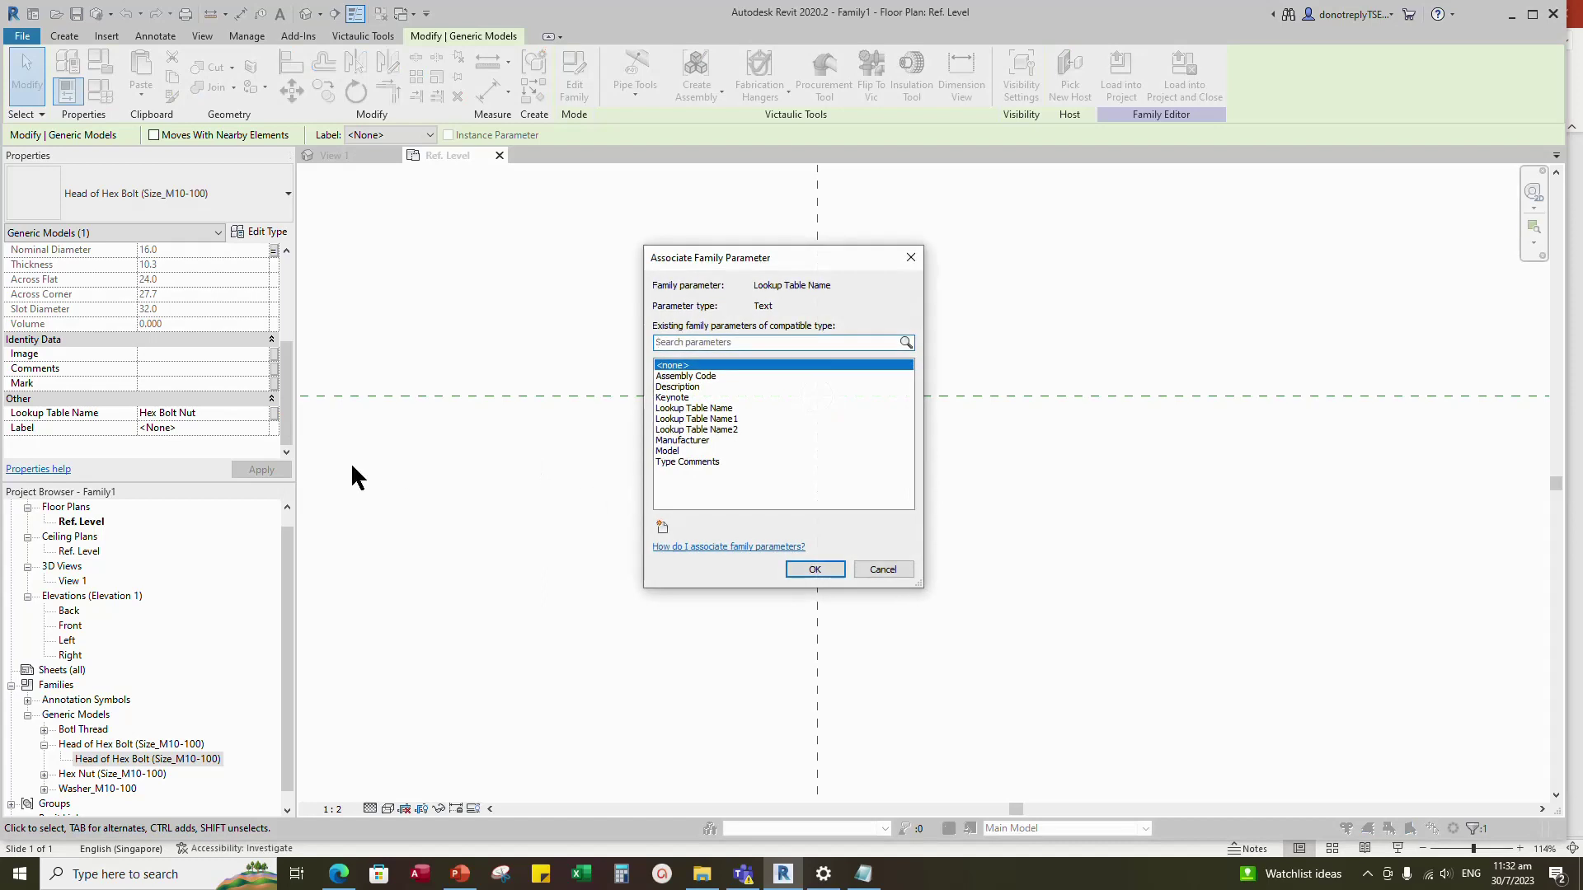
pyautogui.click(707, 410)
pyautogui.click(814, 569)
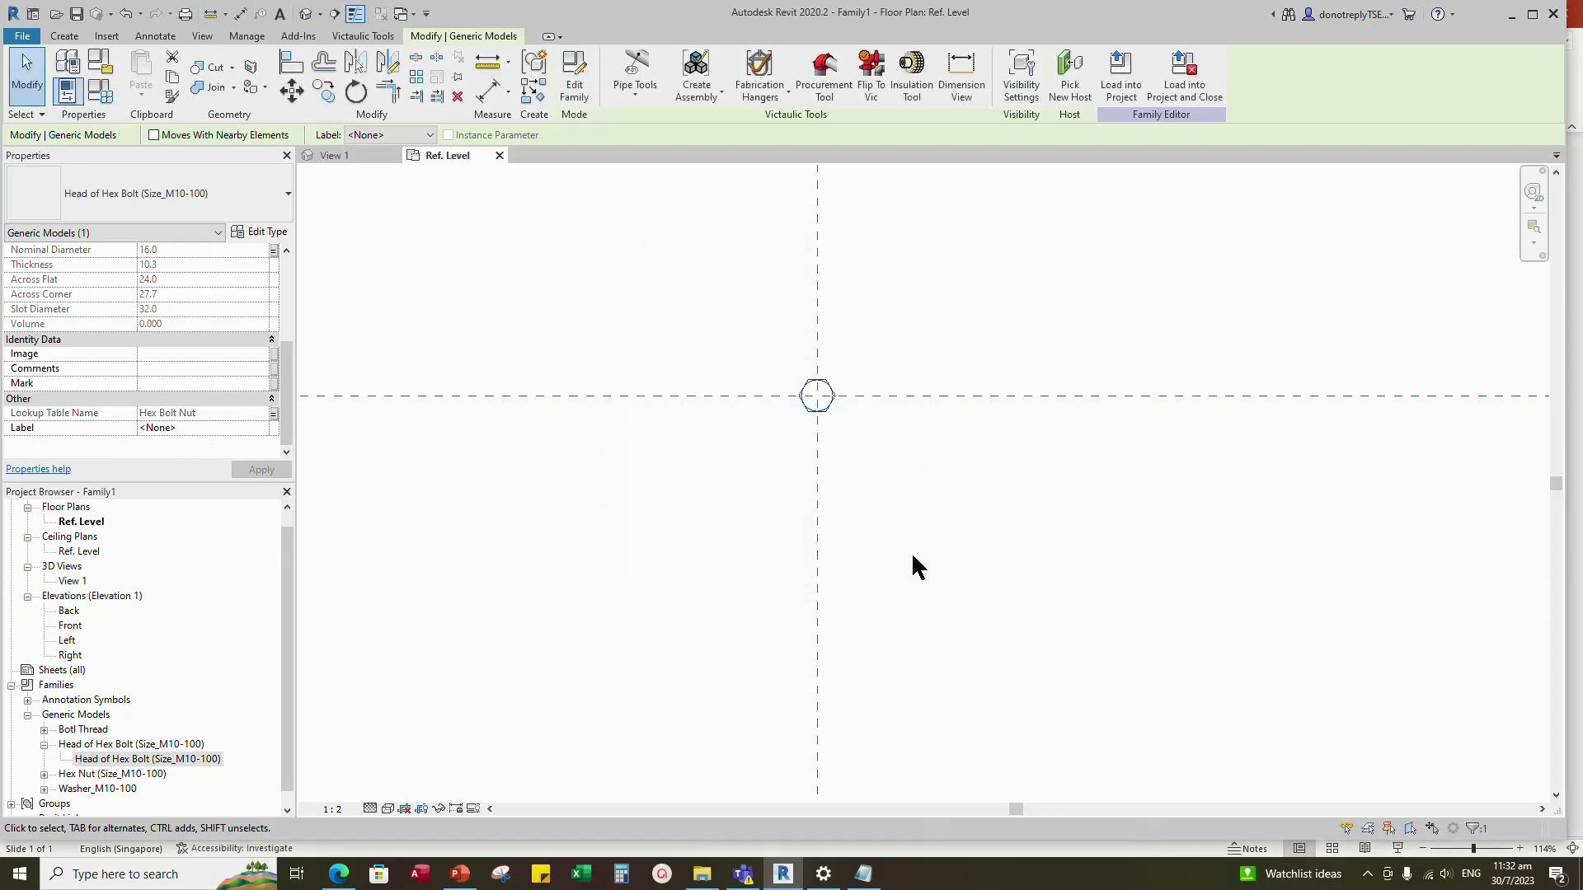
pyautogui.click(839, 397)
pyautogui.scroll(-2, 875, 437)
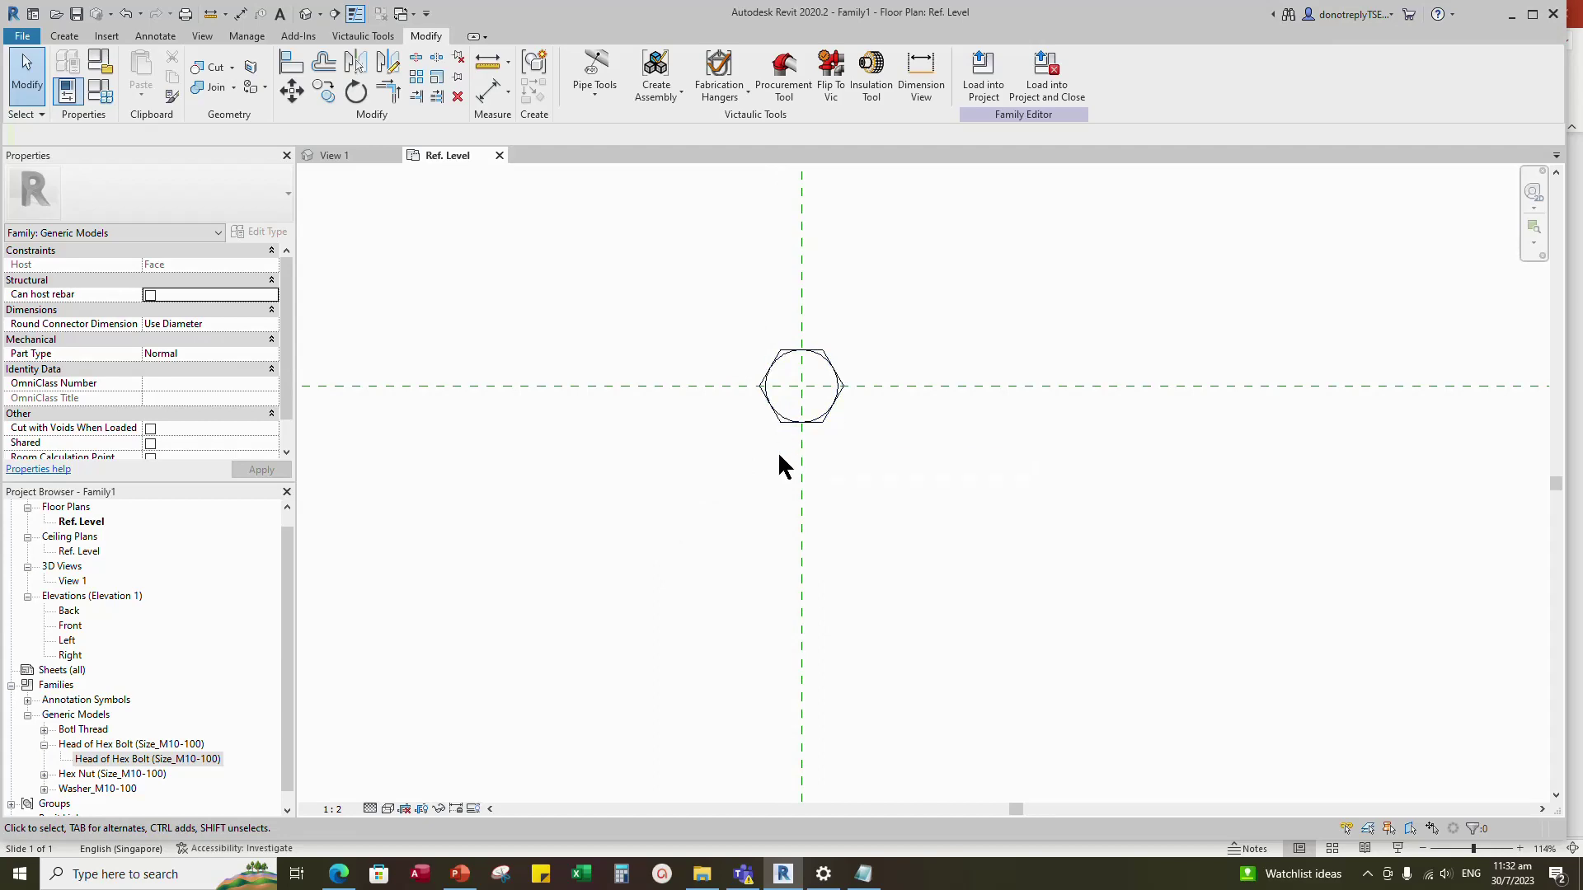
# - Flex the bolt head by applying a Nominal Diameter of 24, restore it to 16 and accept the family types
pyautogui.scroll(3, 773, 461)
pyautogui.click(106, 97)
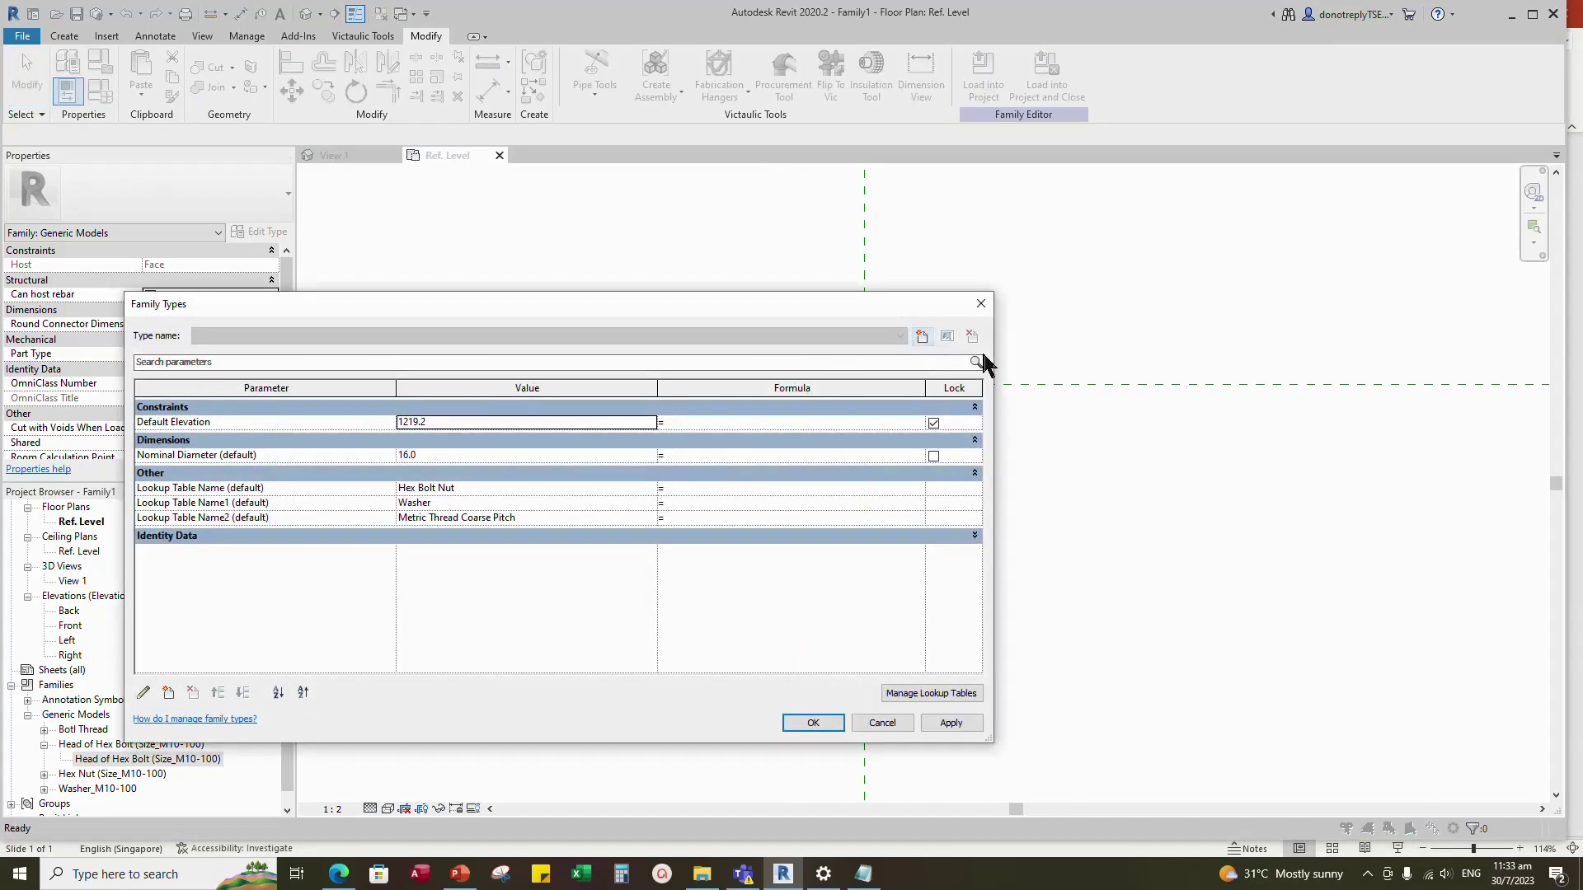
pyautogui.moveTo(996, 357); pyautogui.dragTo(610, 443)
pyautogui.click(290, 456)
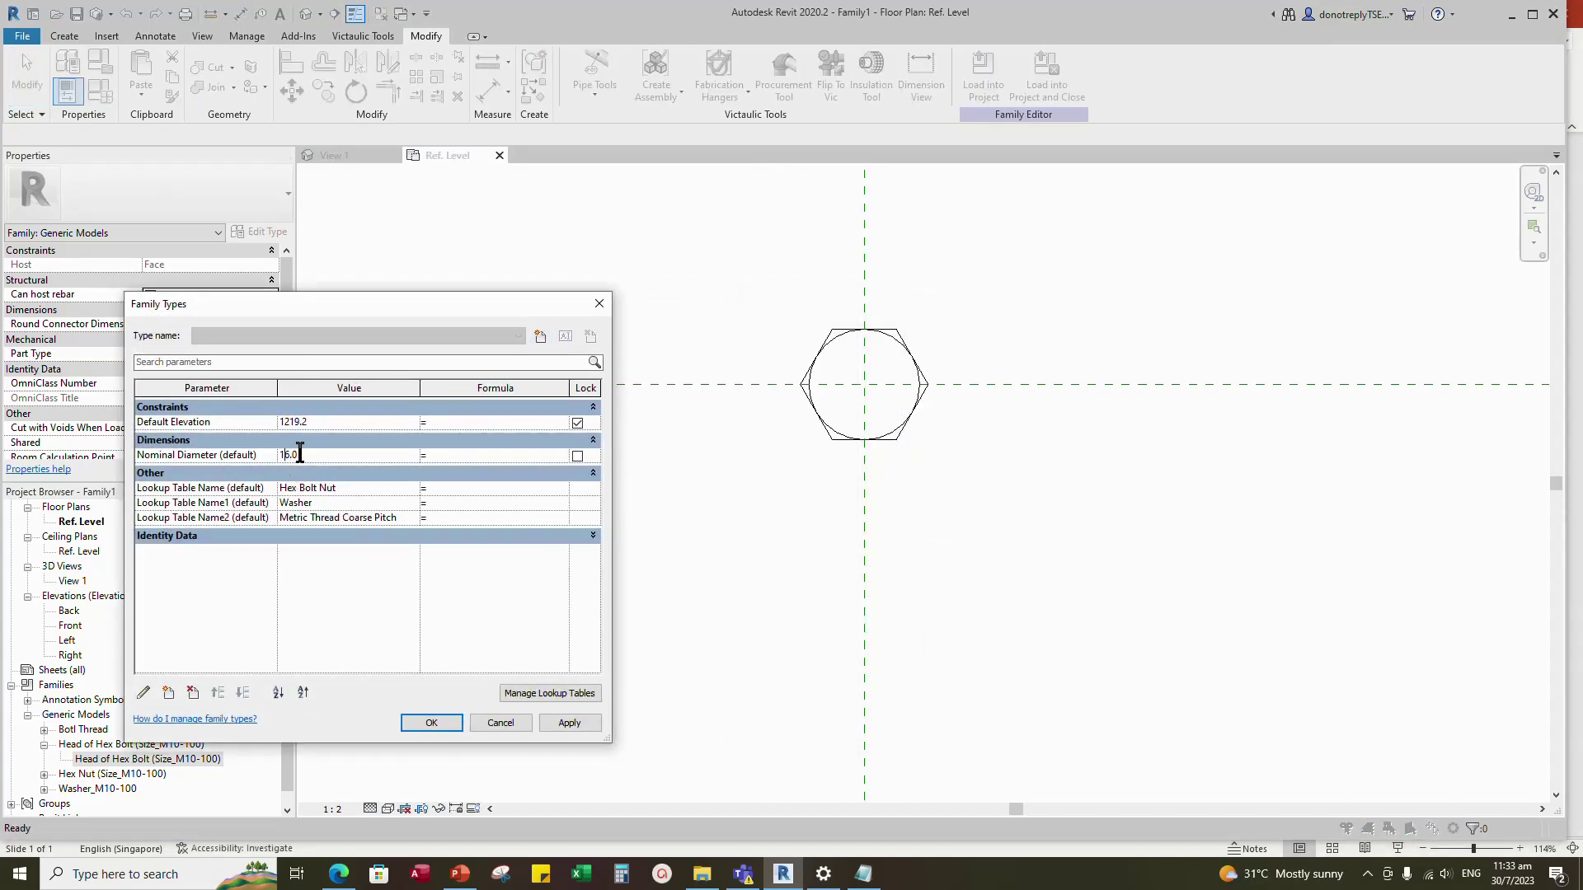
pyautogui.write('24')
pyautogui.click(568, 723)
pyautogui.click(288, 455)
pyautogui.write('1')
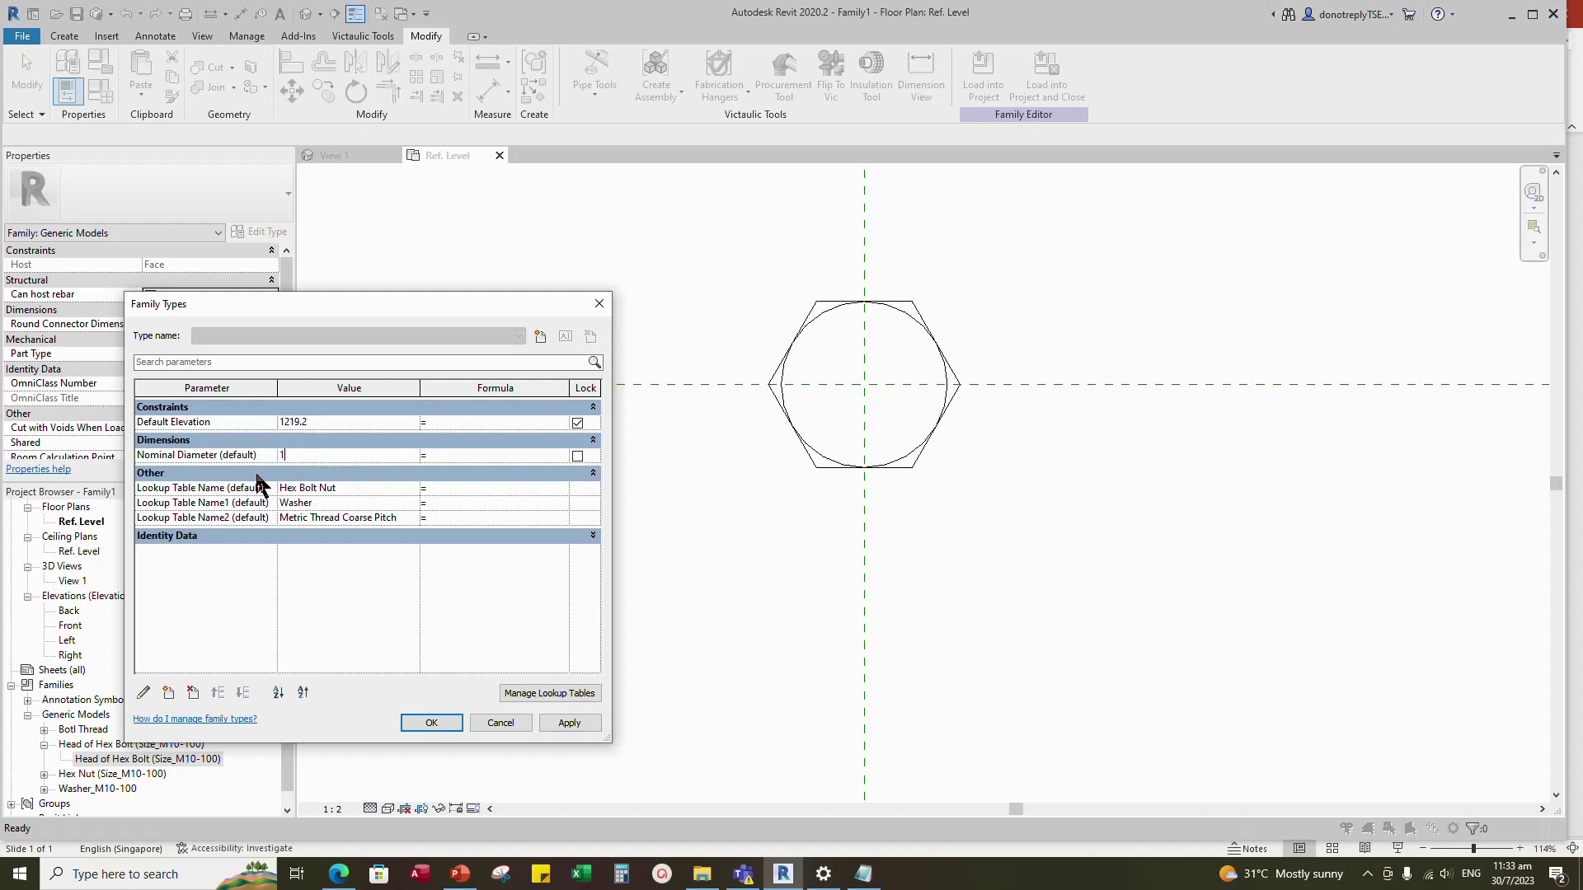
pyautogui.write('6')
pyautogui.click(569, 723)
pyautogui.click(431, 724)
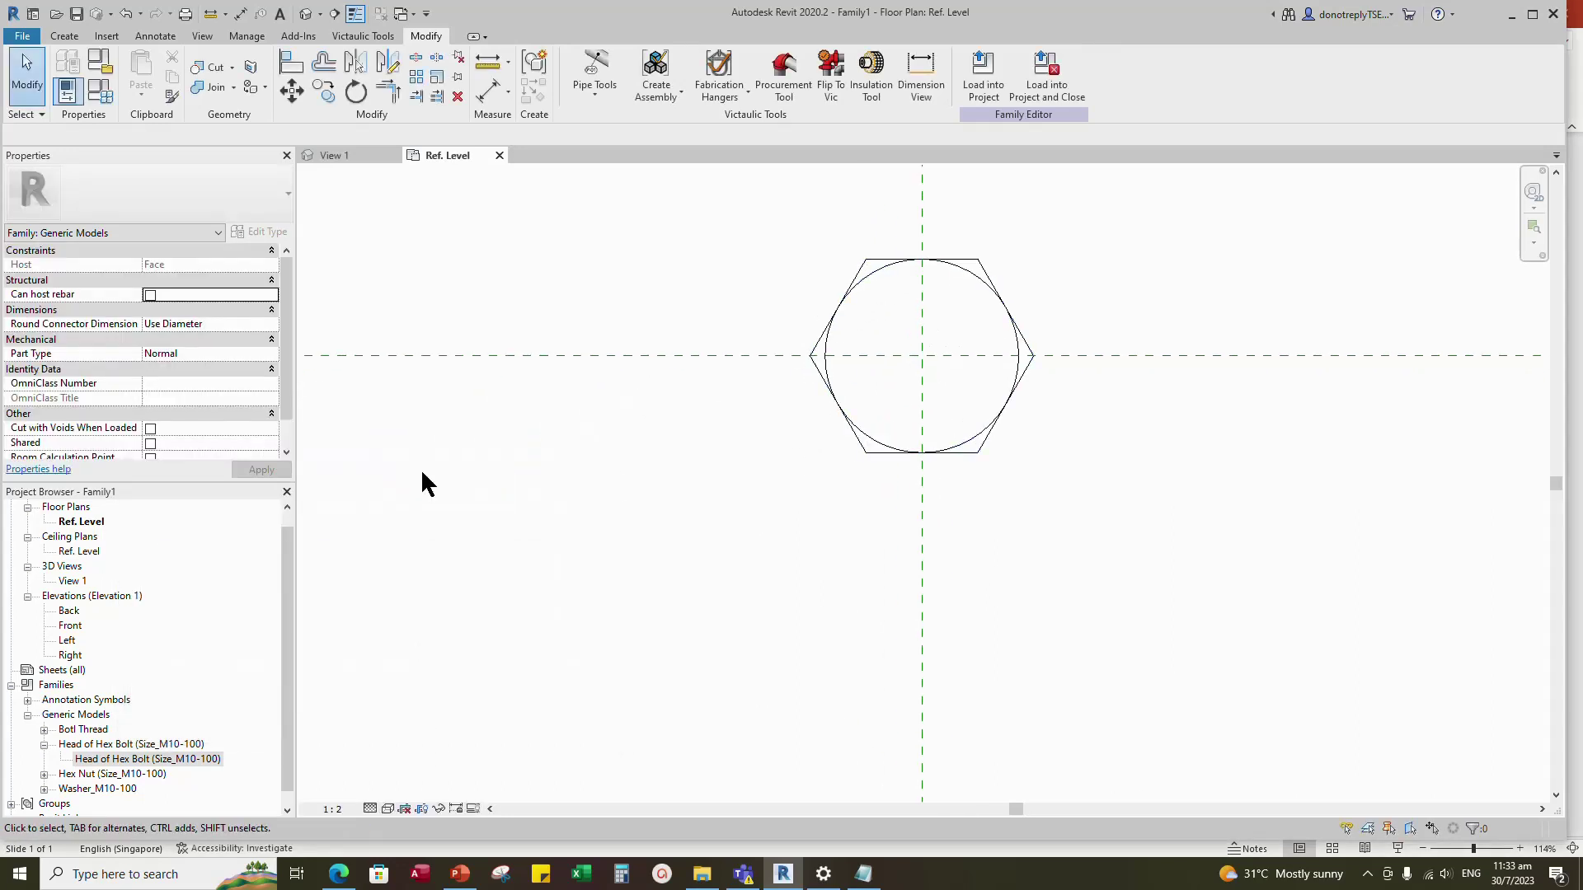
# - Open the Front elevation and examine how the bolt head sits on the host's top face
pyautogui.doubleClick(70, 626)
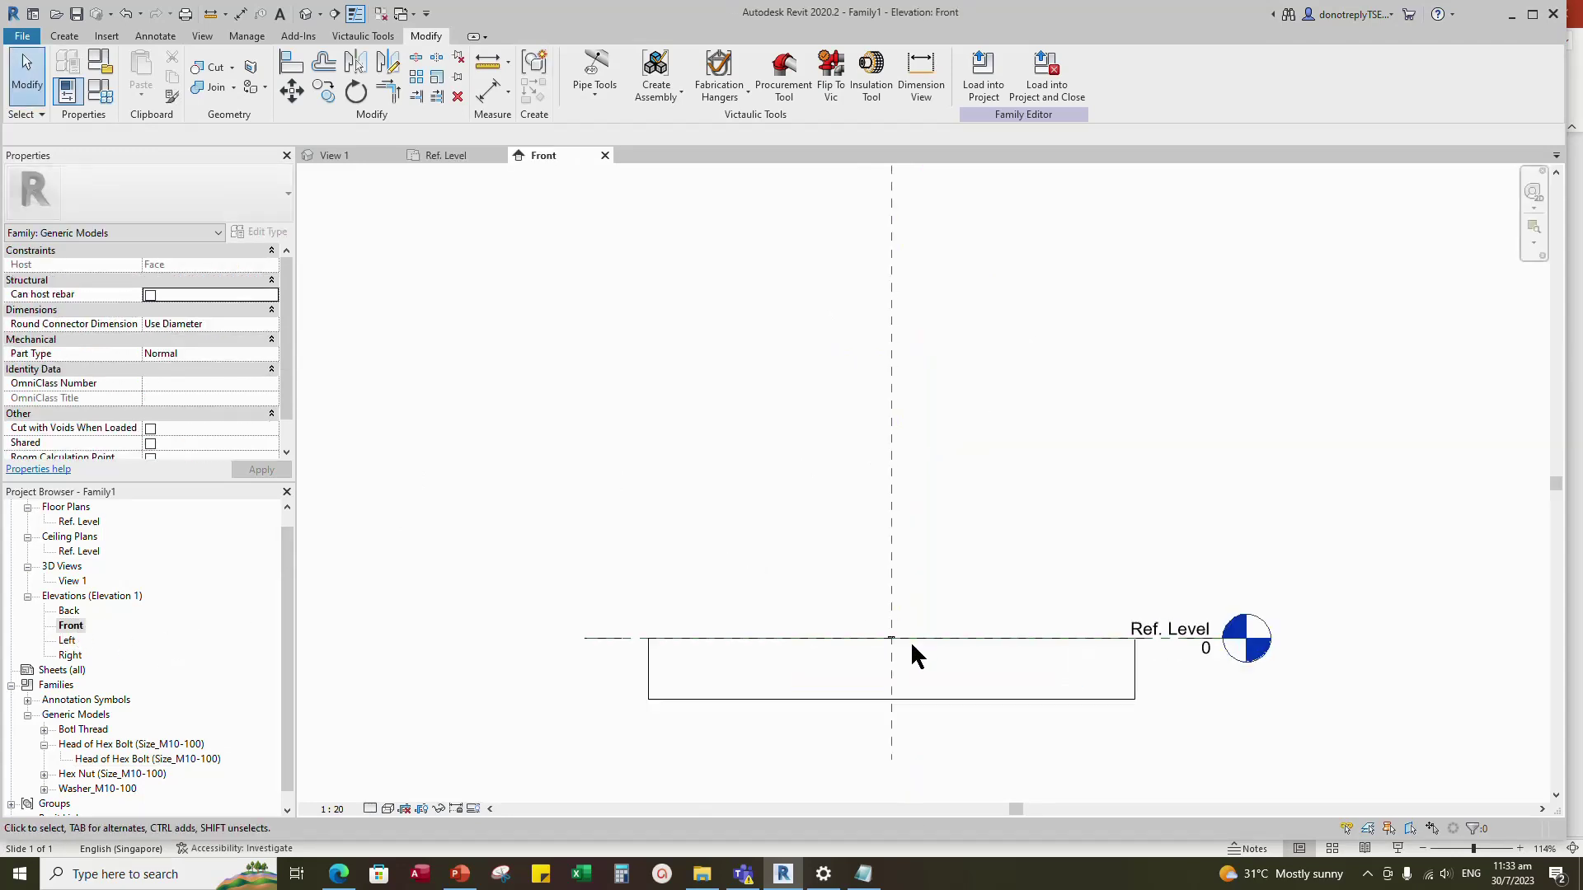
pyautogui.scroll(7, 891, 640)
pyautogui.moveTo(923, 646); pyautogui.dragTo(873, 459, button='middle')
pyautogui.scroll(1, 902, 549)
pyautogui.scroll(-2, 897, 522)
pyautogui.scroll(-6, 877, 466)
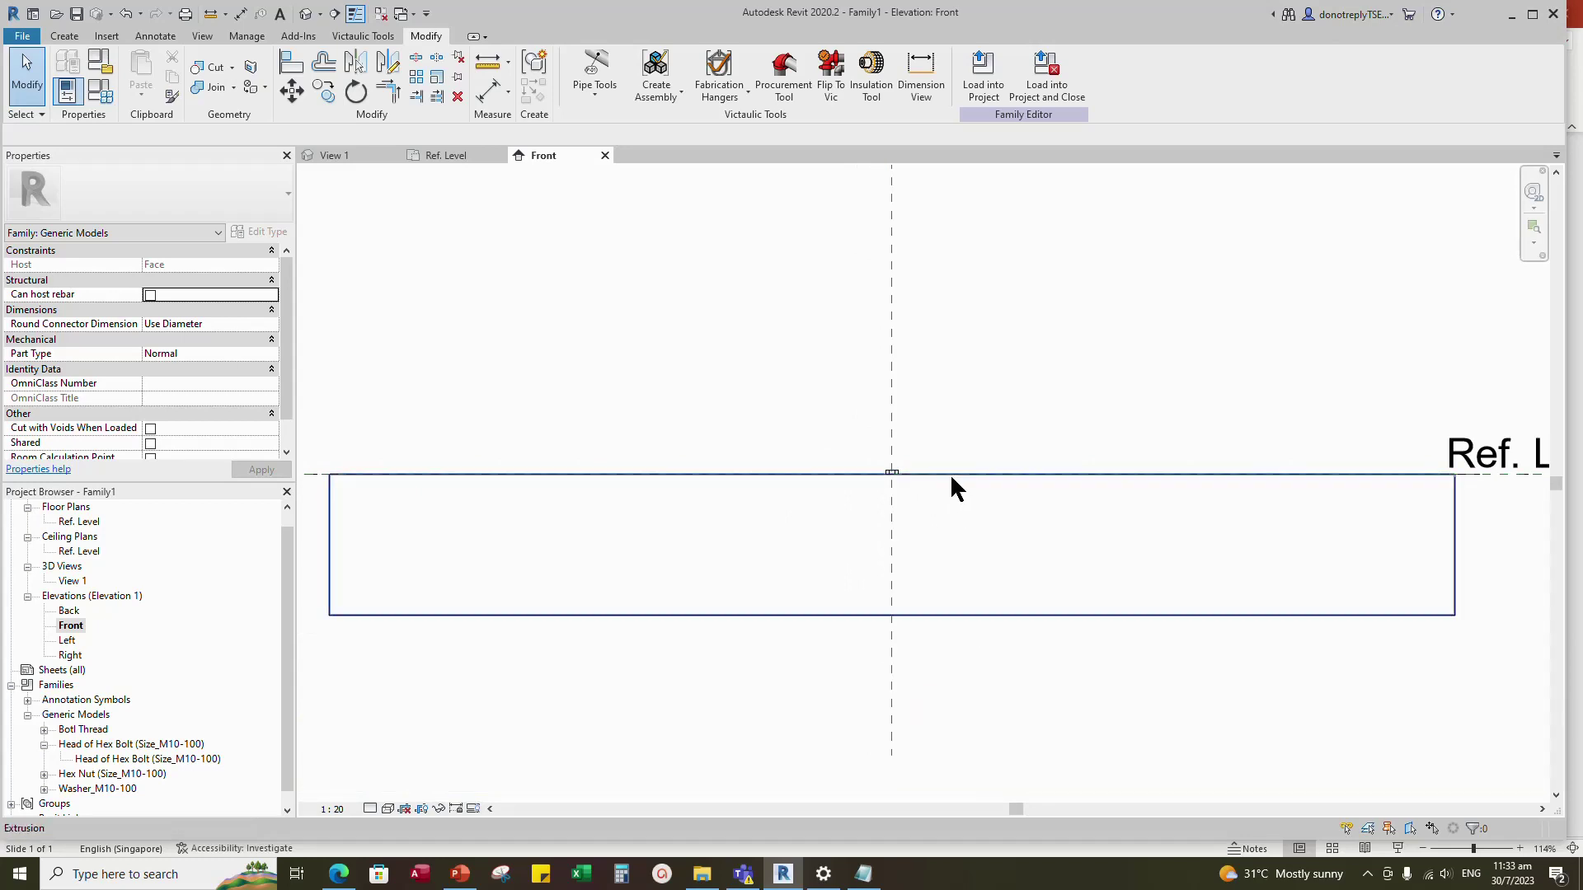
pyautogui.scroll(-5, 948, 474)
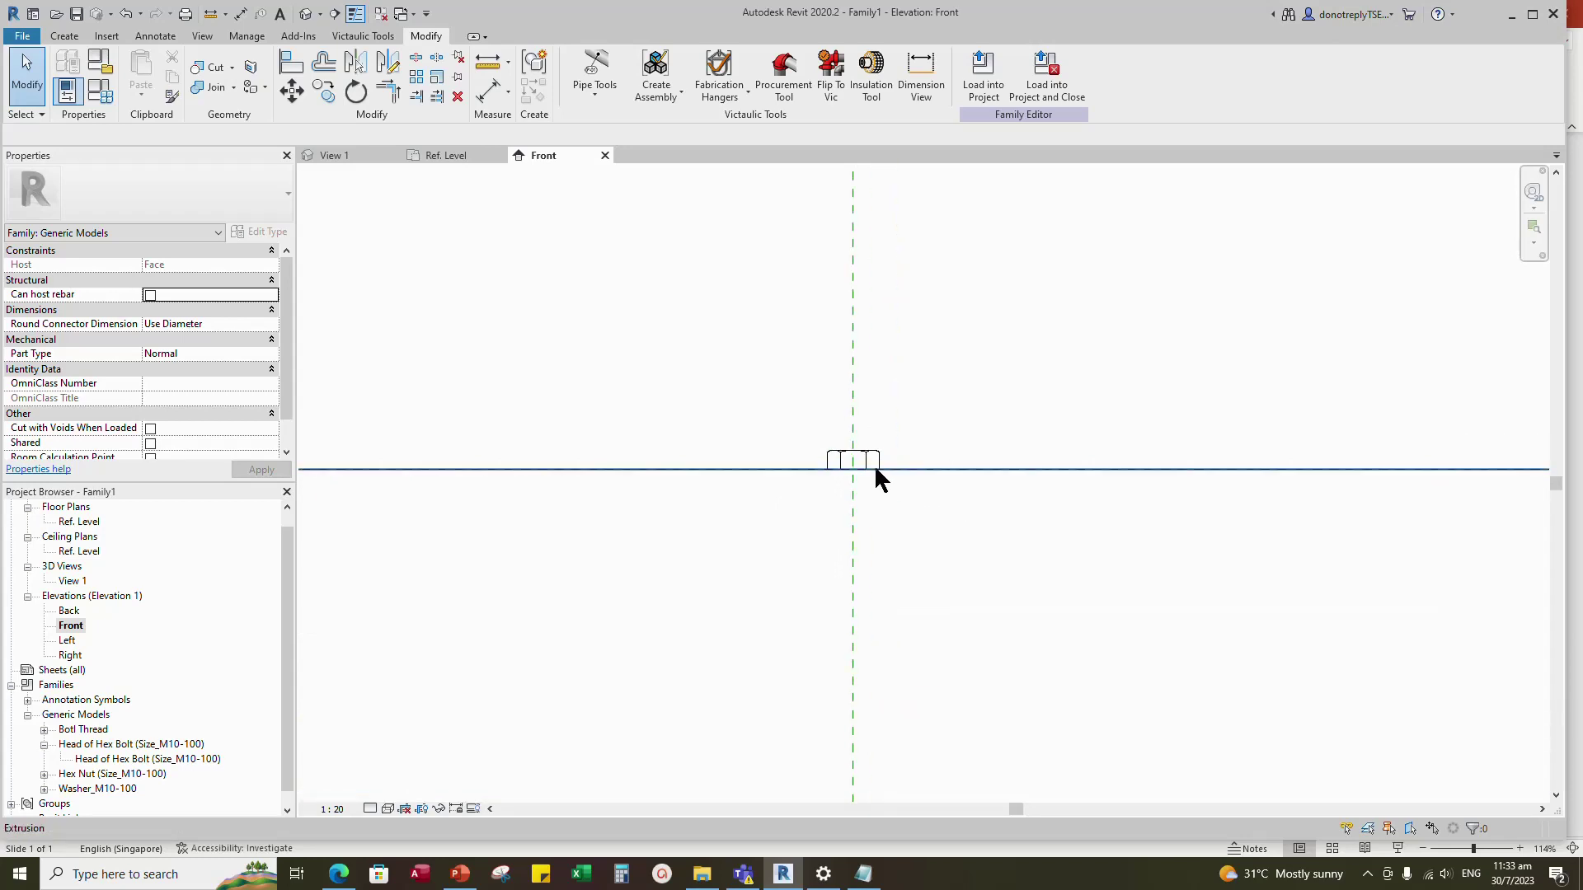
pyautogui.scroll(2, 844, 464)
pyautogui.scroll(-1, 999, 454)
pyautogui.scroll(-1, 917, 380)
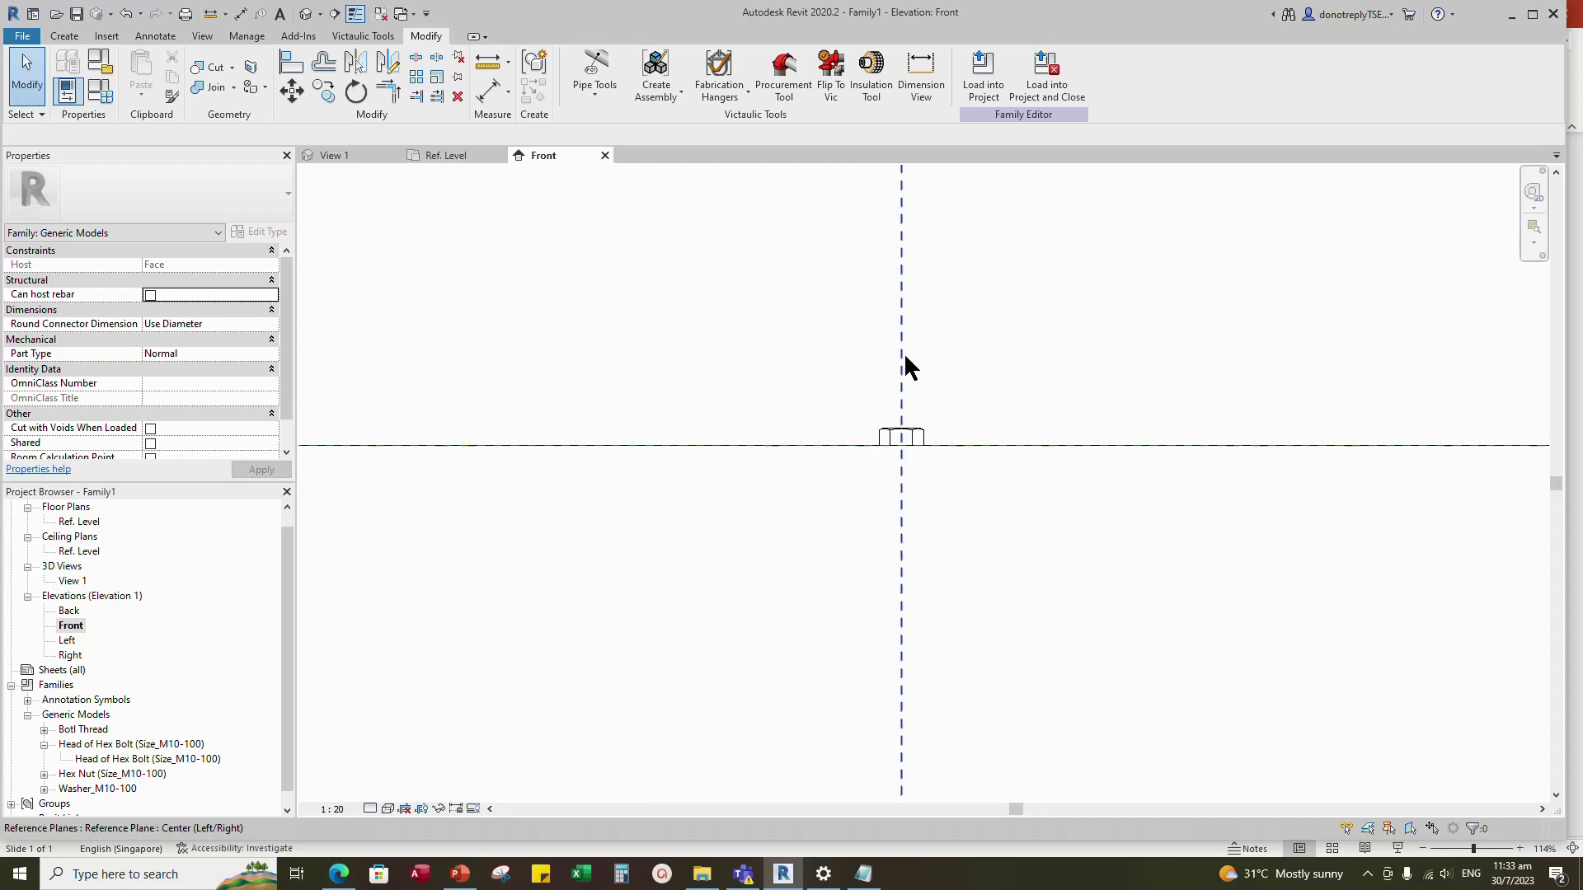
# - Create a horizontal reference plane offset 2.0 above the host's top face by picking the face edge
pyautogui.click(901, 360)
pyautogui.click(533, 92)
pyautogui.click(587, 61)
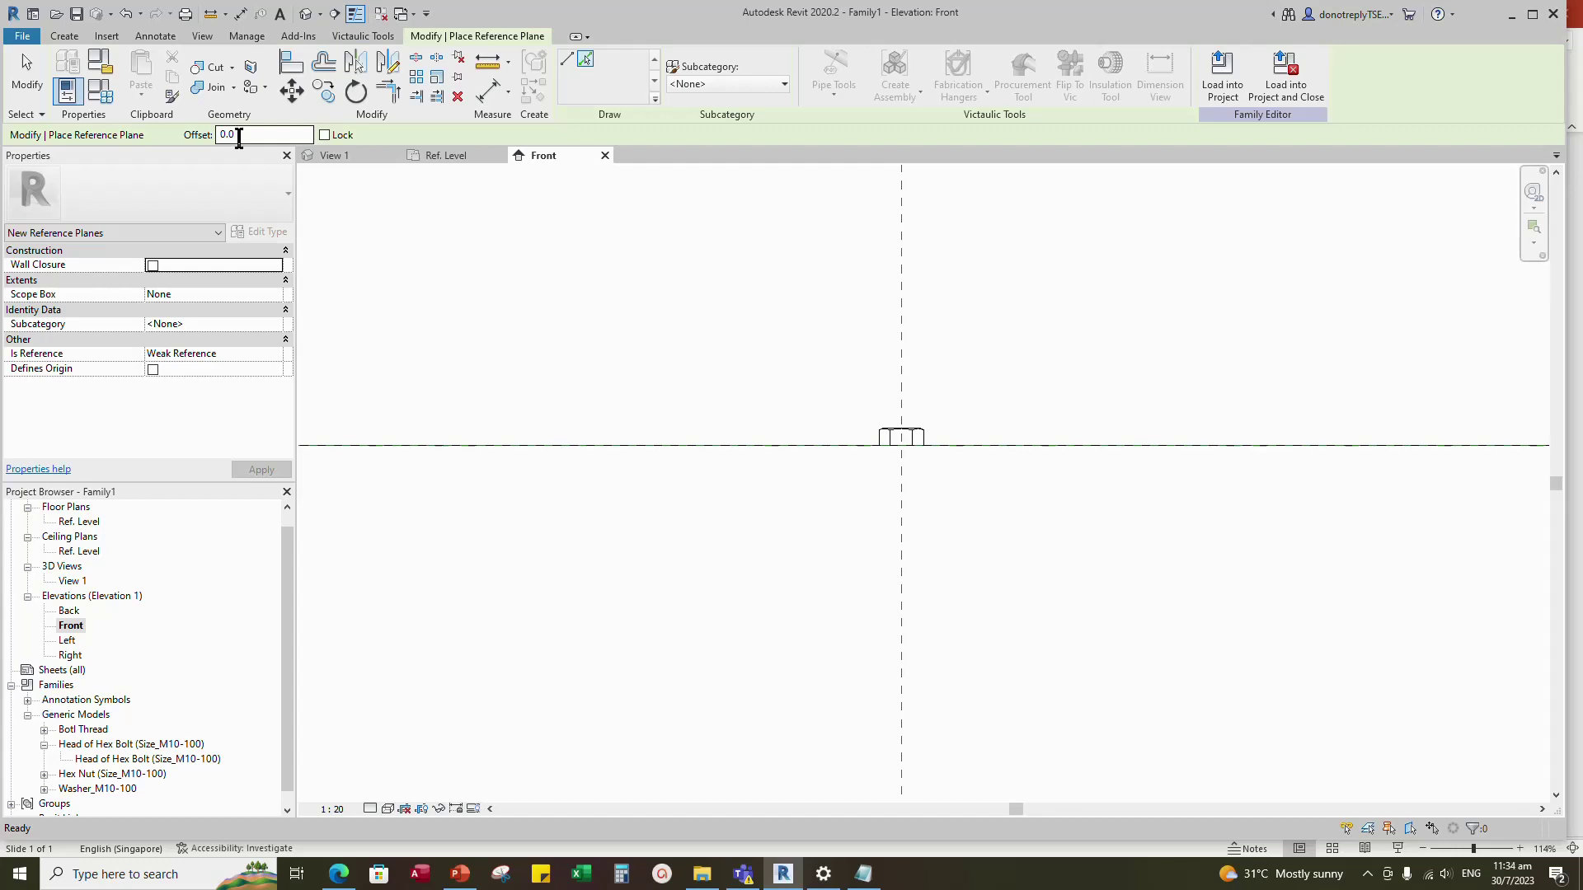
pyautogui.moveTo(238, 137); pyautogui.dragTo(212, 141)
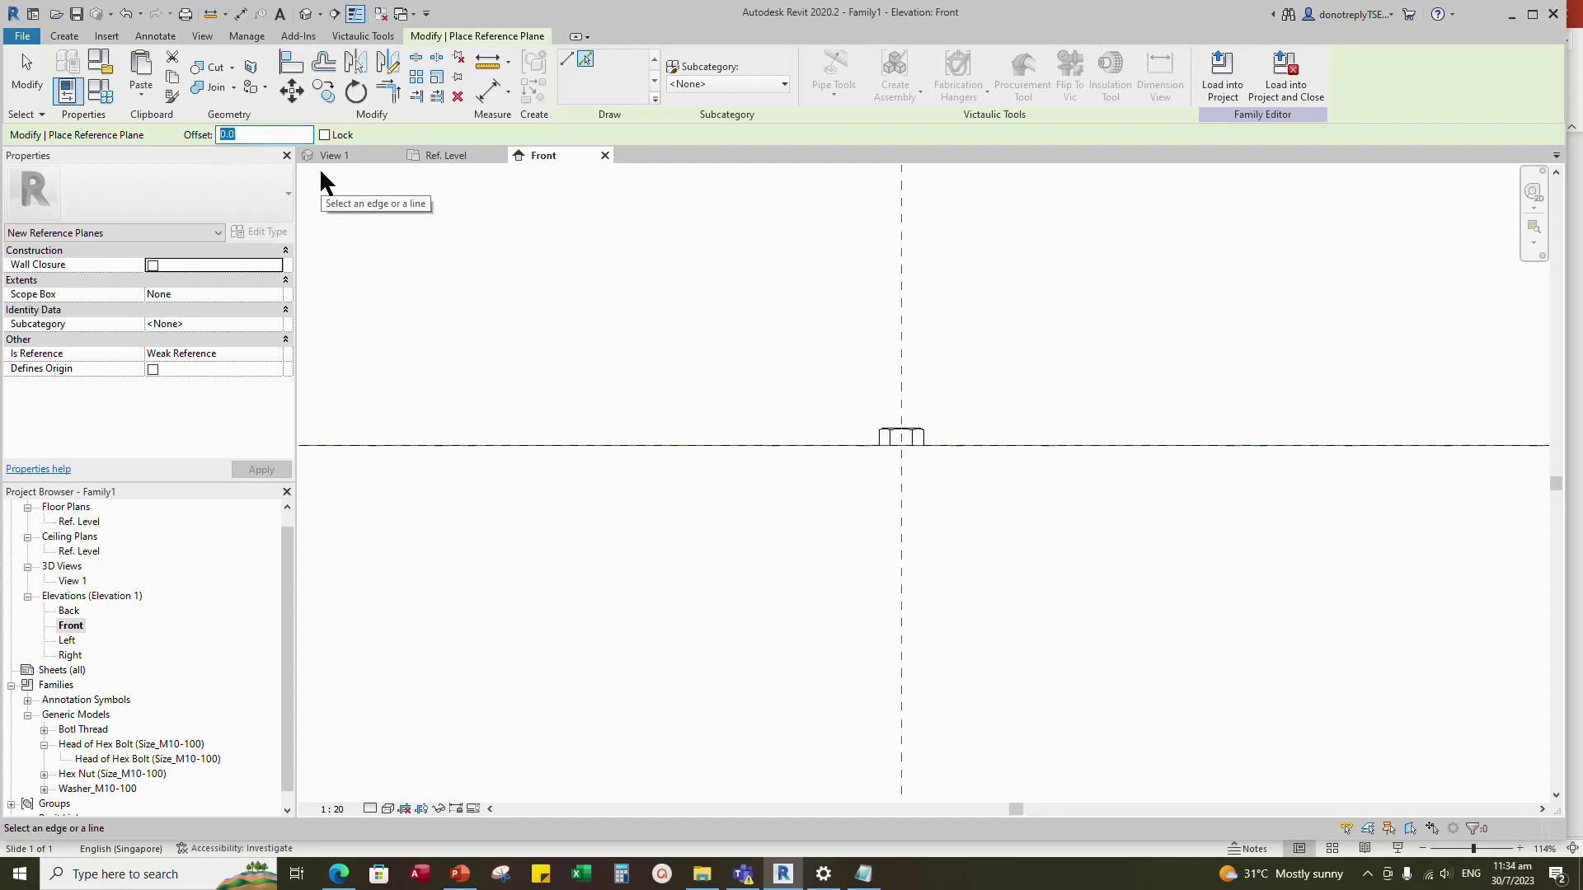
pyautogui.write('2.0')
pyautogui.scroll(4, 809, 438)
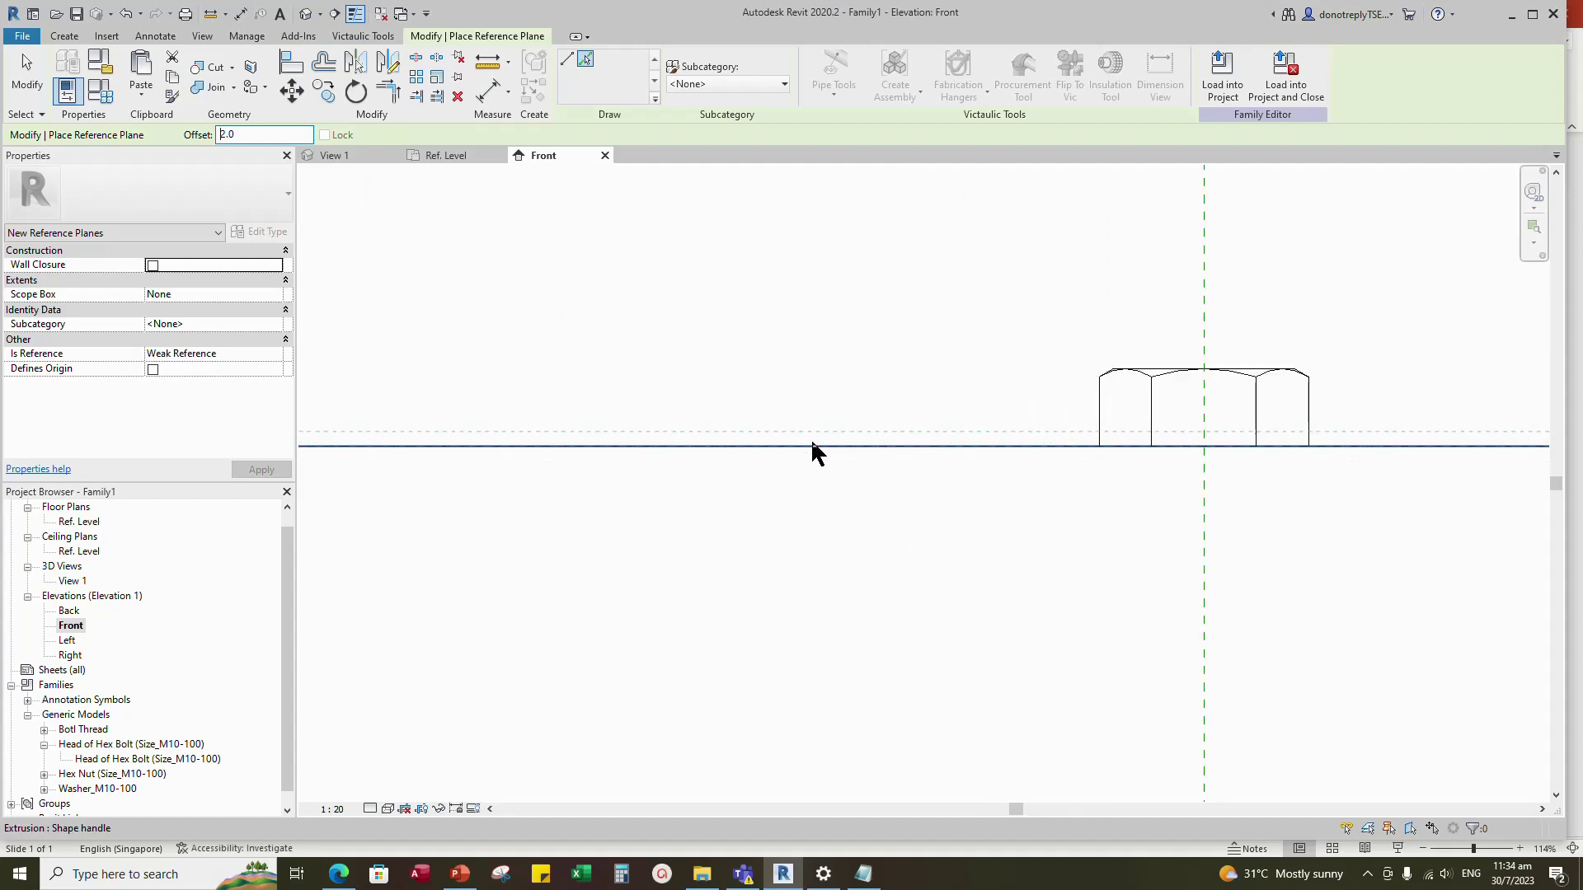
pyautogui.click(810, 438)
pyautogui.scroll(-2, 612, 446)
pyautogui.press('Escape')
pyautogui.press('Escape')
# - Add an aligned dimension between the new horizontal reference plane and the reference level line below it
pyautogui.scroll(1, 812, 458)
pyautogui.click(490, 90)
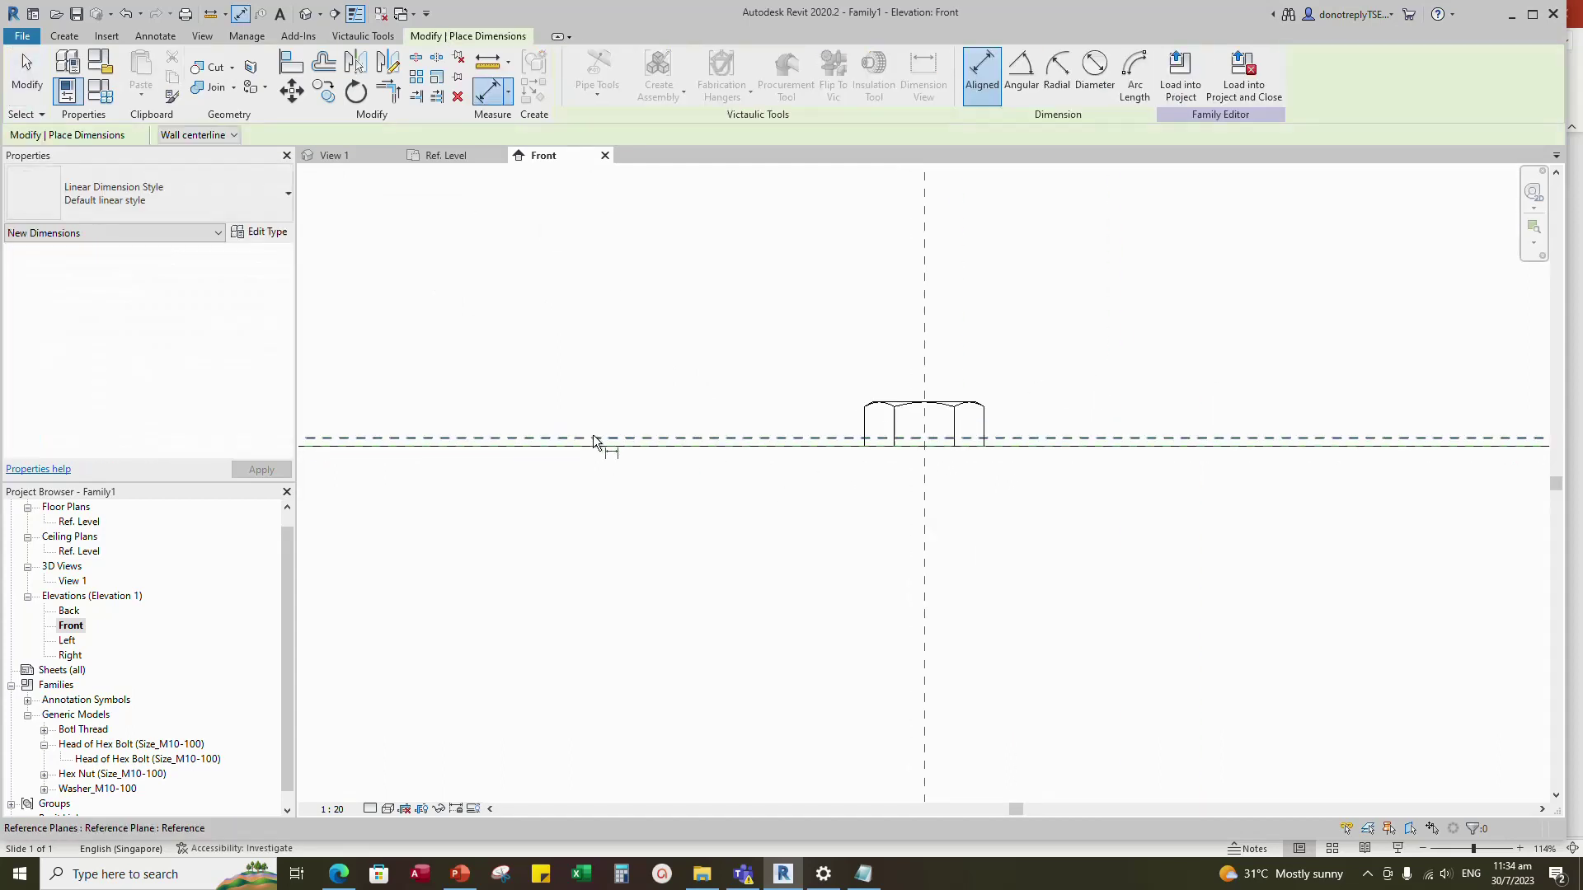
pyautogui.click(596, 439)
pyautogui.click(635, 447)
pyautogui.scroll(-5, 804, 410)
pyautogui.press('Escape')
pyautogui.press('Escape')
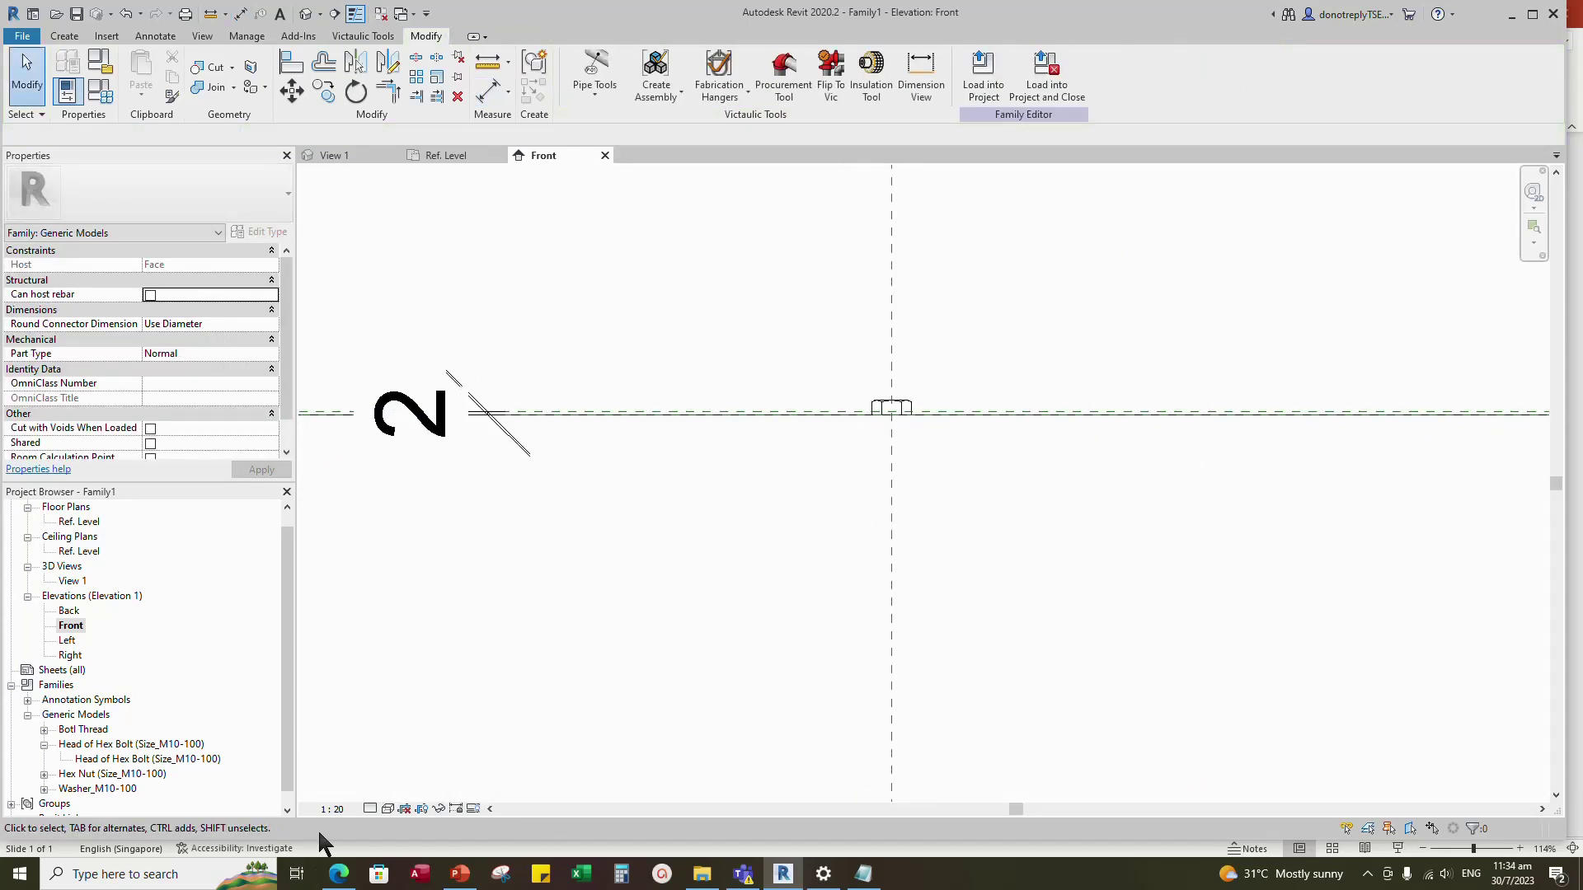
# - Set the Front elevation's view scale to 1:2 and its detail level to Fine
pyautogui.click(333, 809)
pyautogui.click(339, 591)
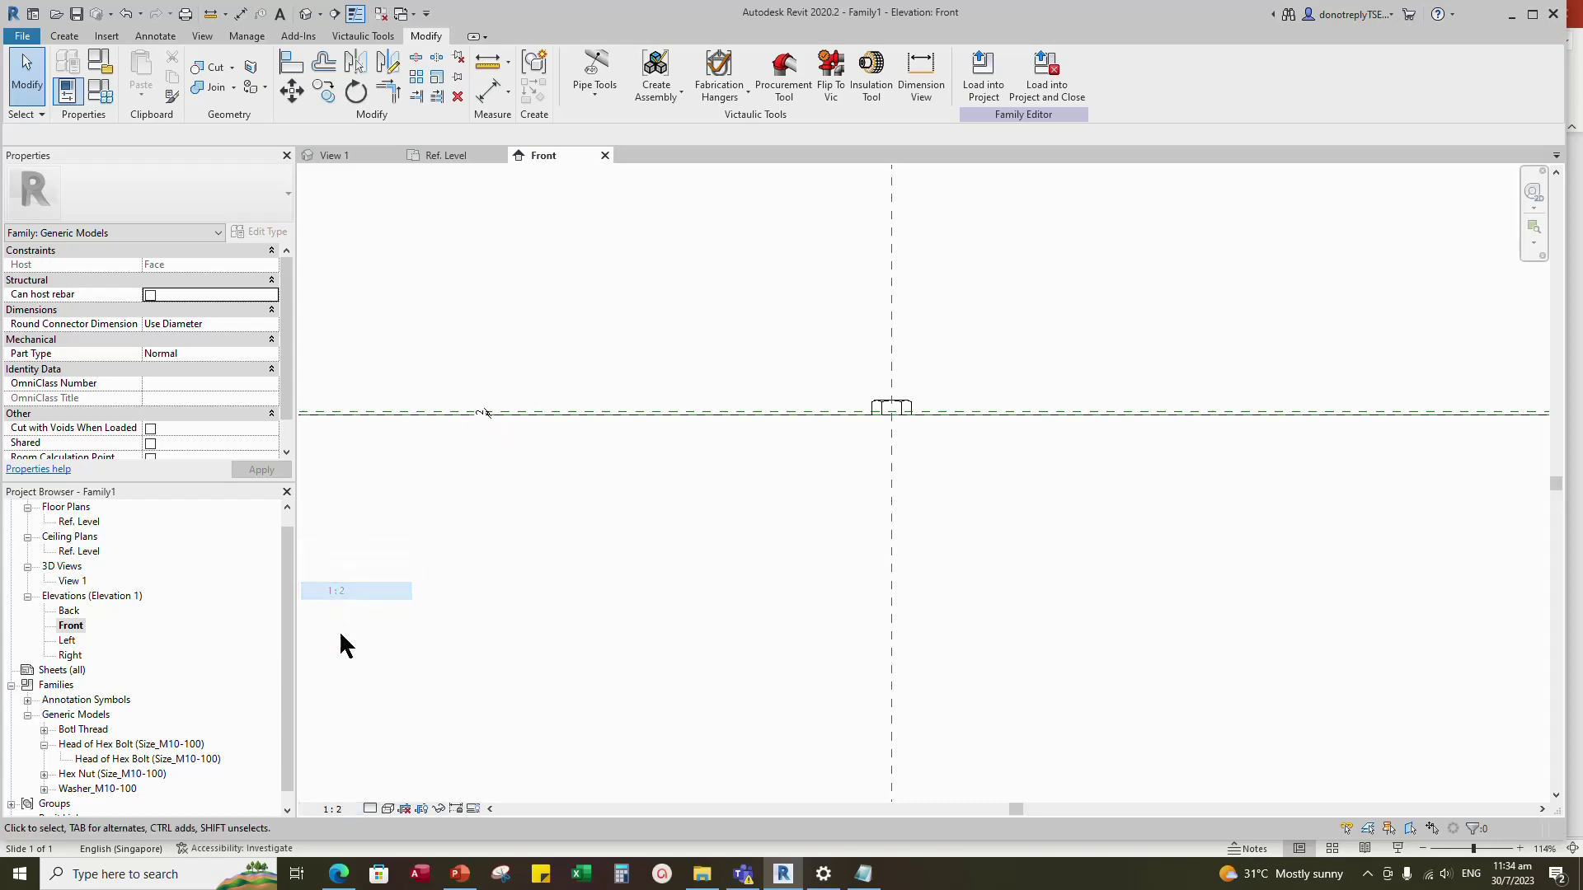
pyautogui.click(370, 809)
pyautogui.click(388, 792)
pyautogui.scroll(-1, 495, 427)
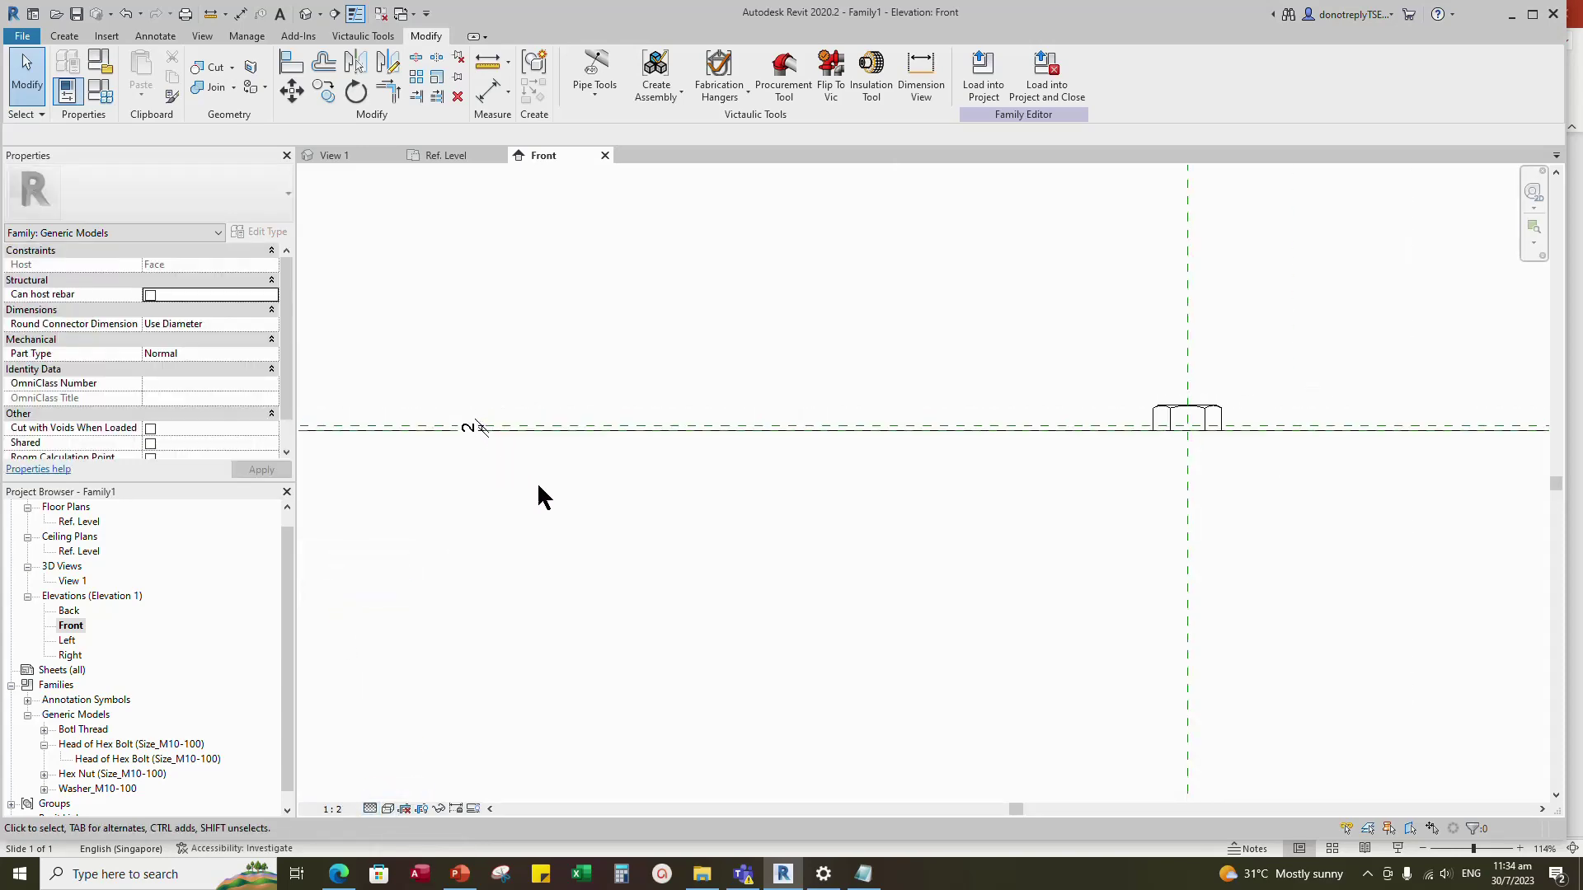
# - Label the reference plane offset dimension with a new instance parameter named Washer Thickness, grouped under Dimensions
pyautogui.click(478, 429)
pyautogui.click(732, 73)
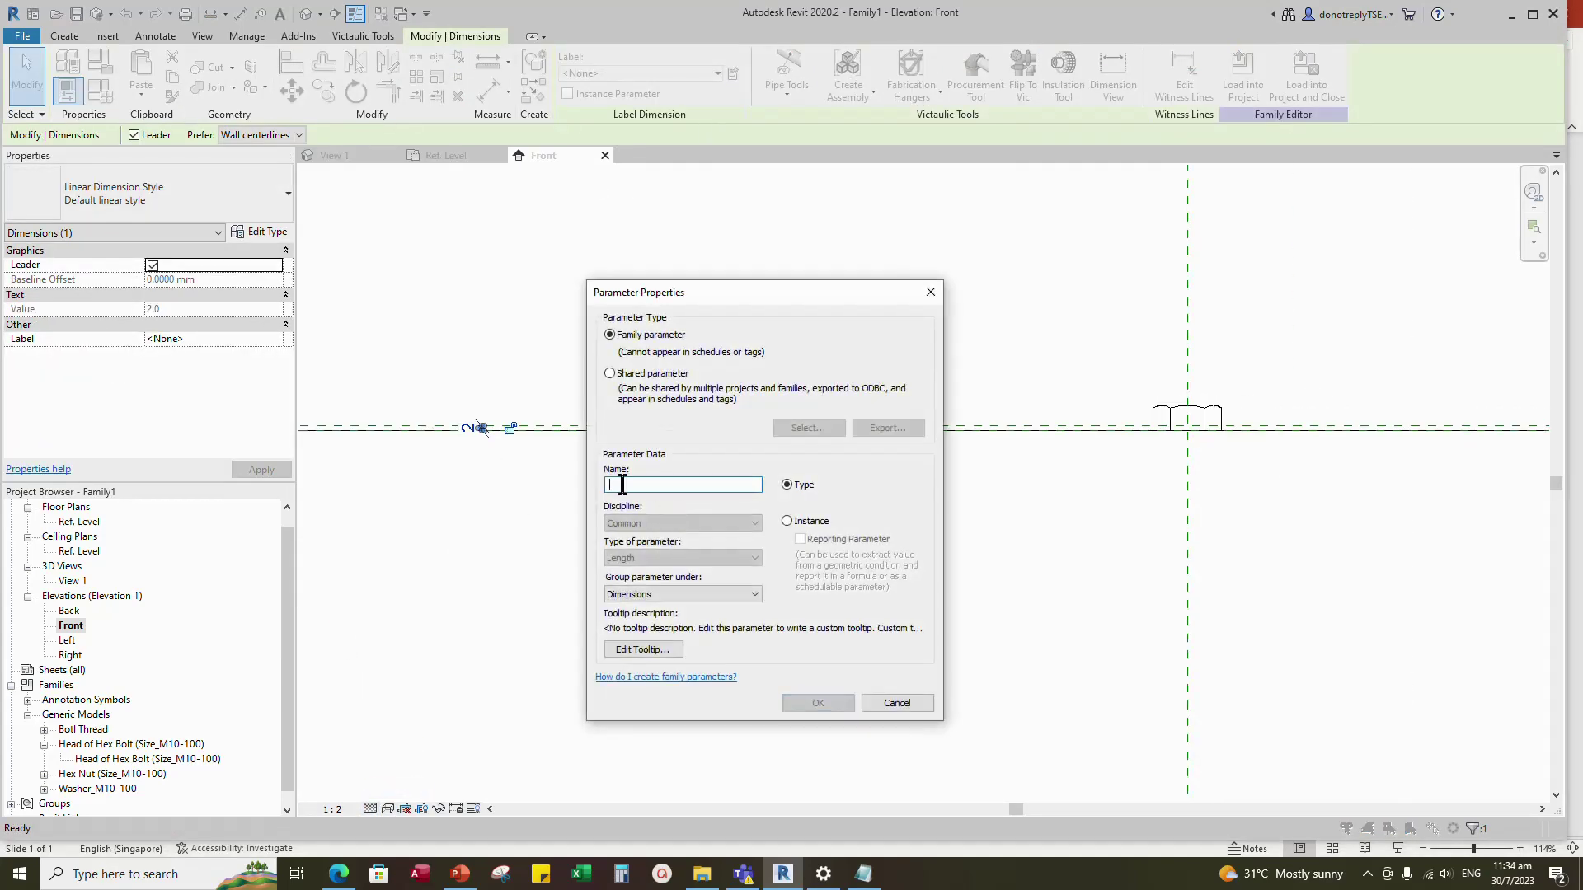
pyautogui.write('Washer Thickness')
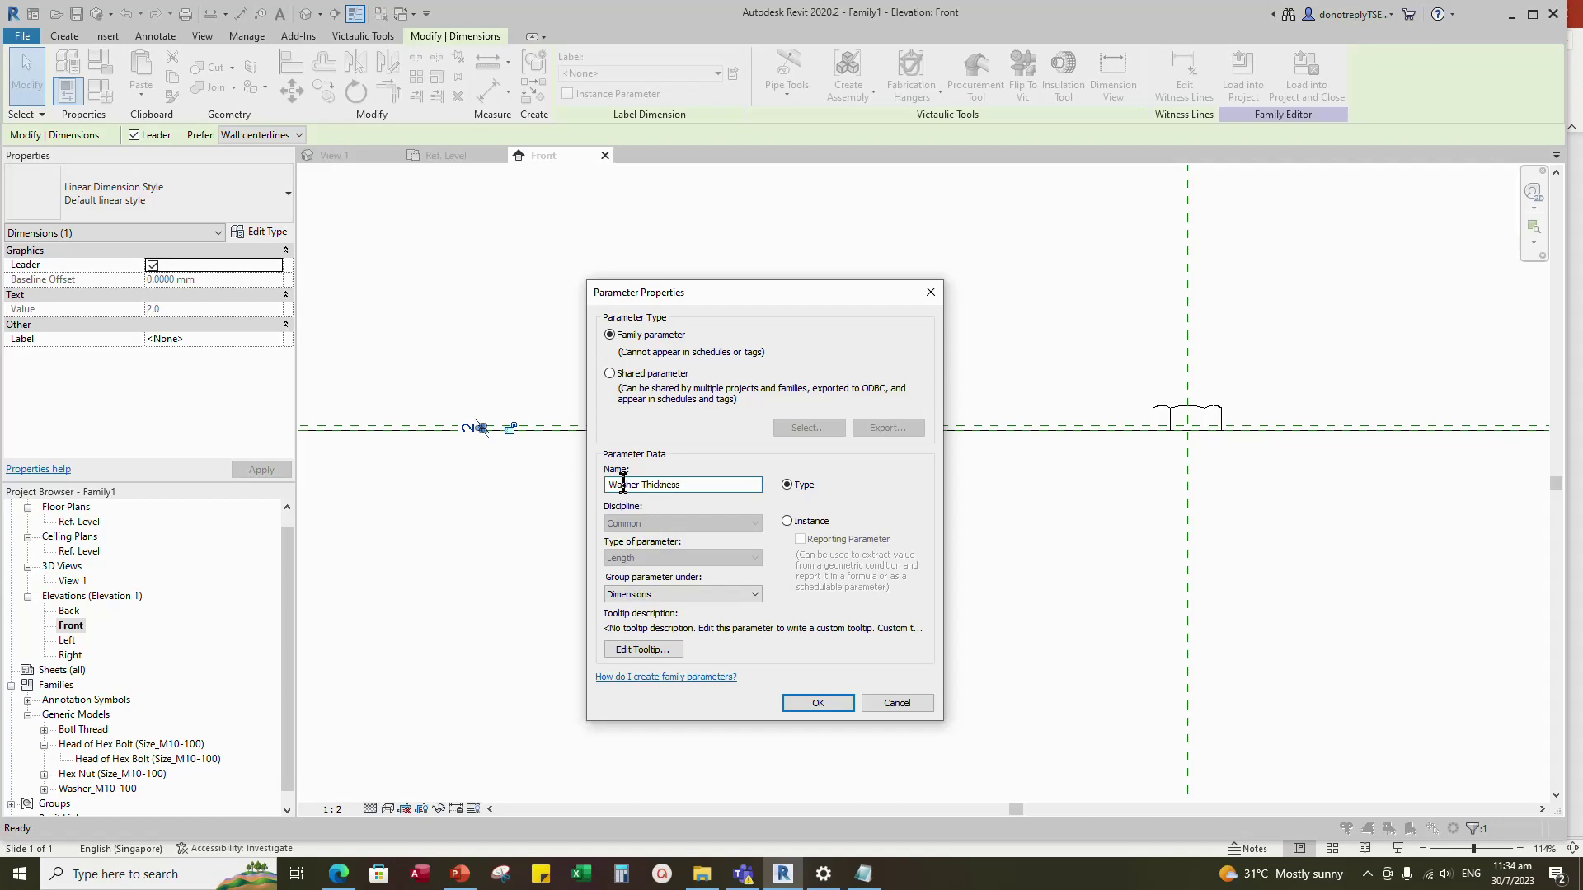
pyautogui.click(787, 521)
pyautogui.click(826, 703)
pyautogui.scroll(-2, 614, 585)
pyautogui.click(613, 585)
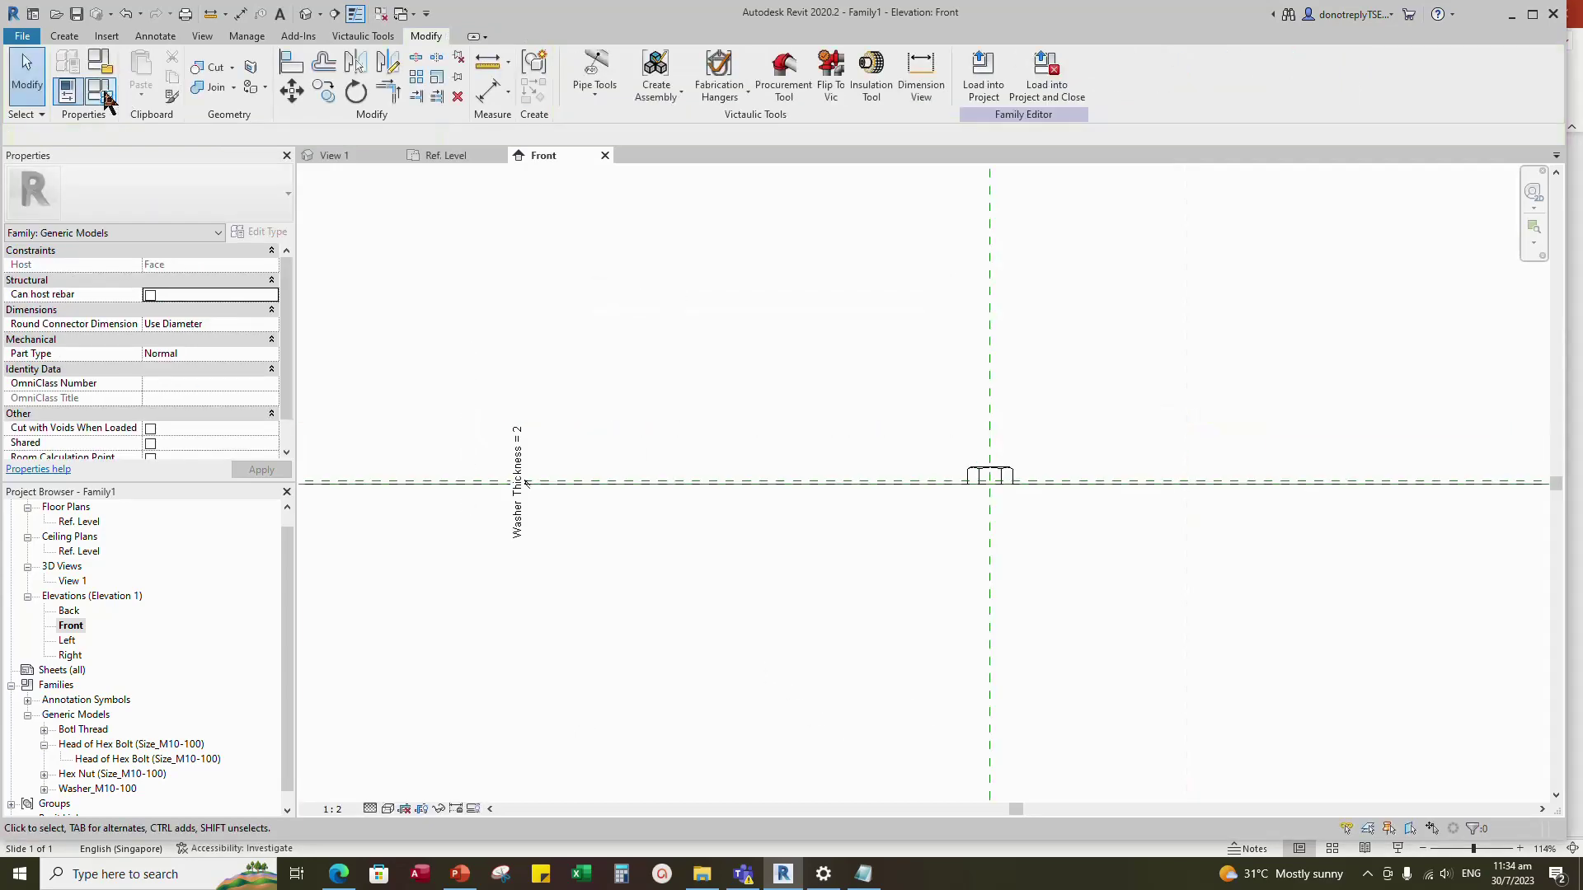
# - Give Washer Thickness the formula size_lookup(Lookup Table Name1, "TH", Nominal Diameter * 0.2, Nominal Diameter) in the family types and apply it
pyautogui.click(102, 93)
pyautogui.moveTo(611, 447); pyautogui.dragTo(894, 447)
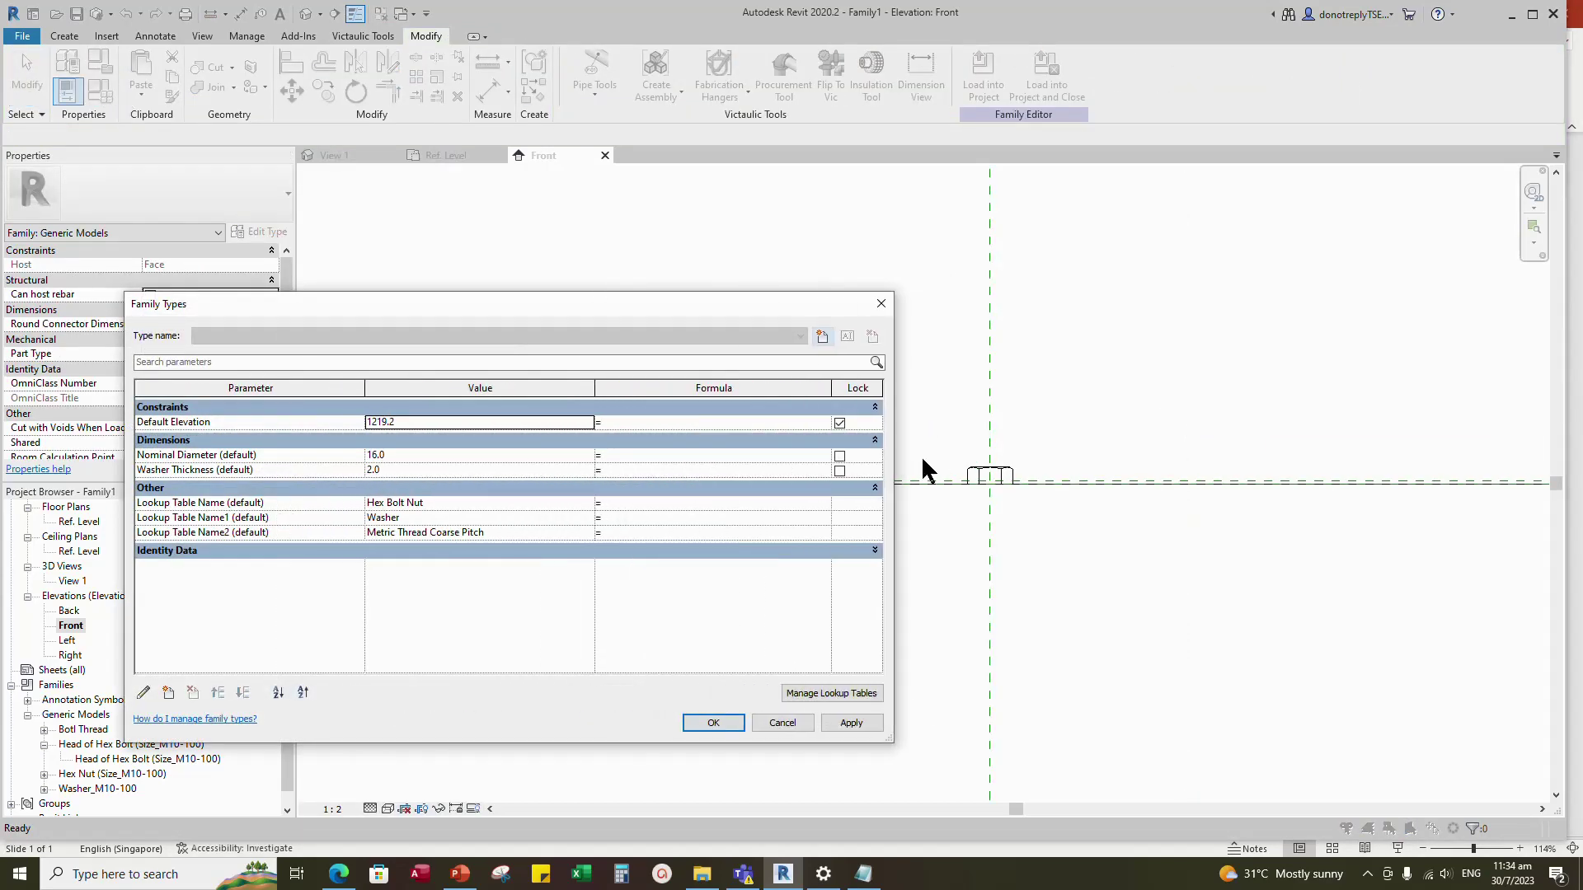
pyautogui.moveTo(595, 388); pyautogui.dragTo(507, 389)
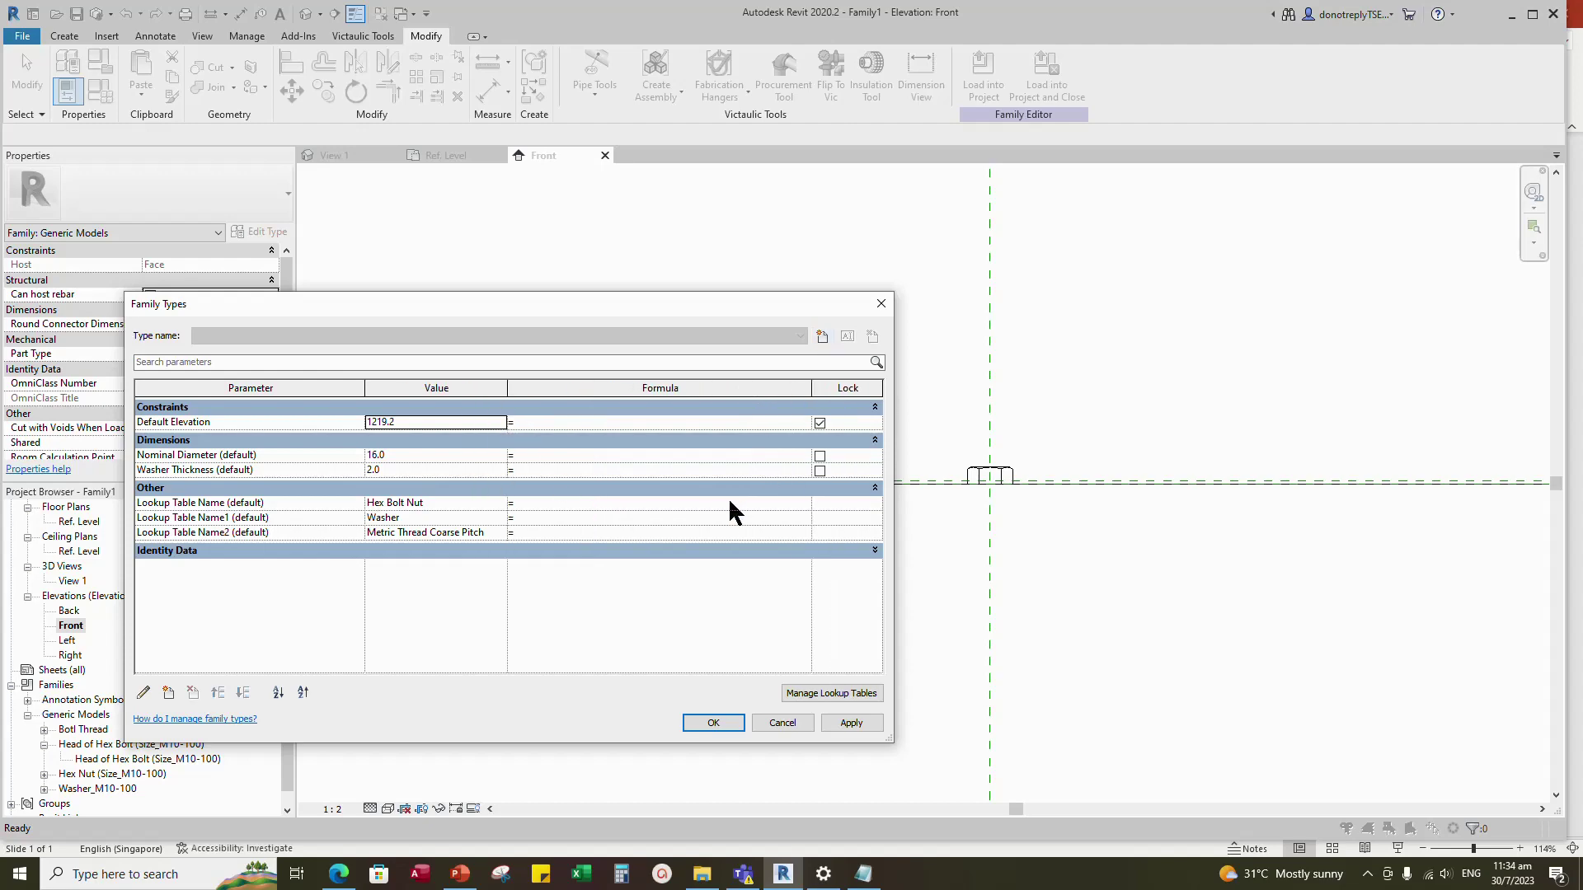
pyautogui.click(523, 469)
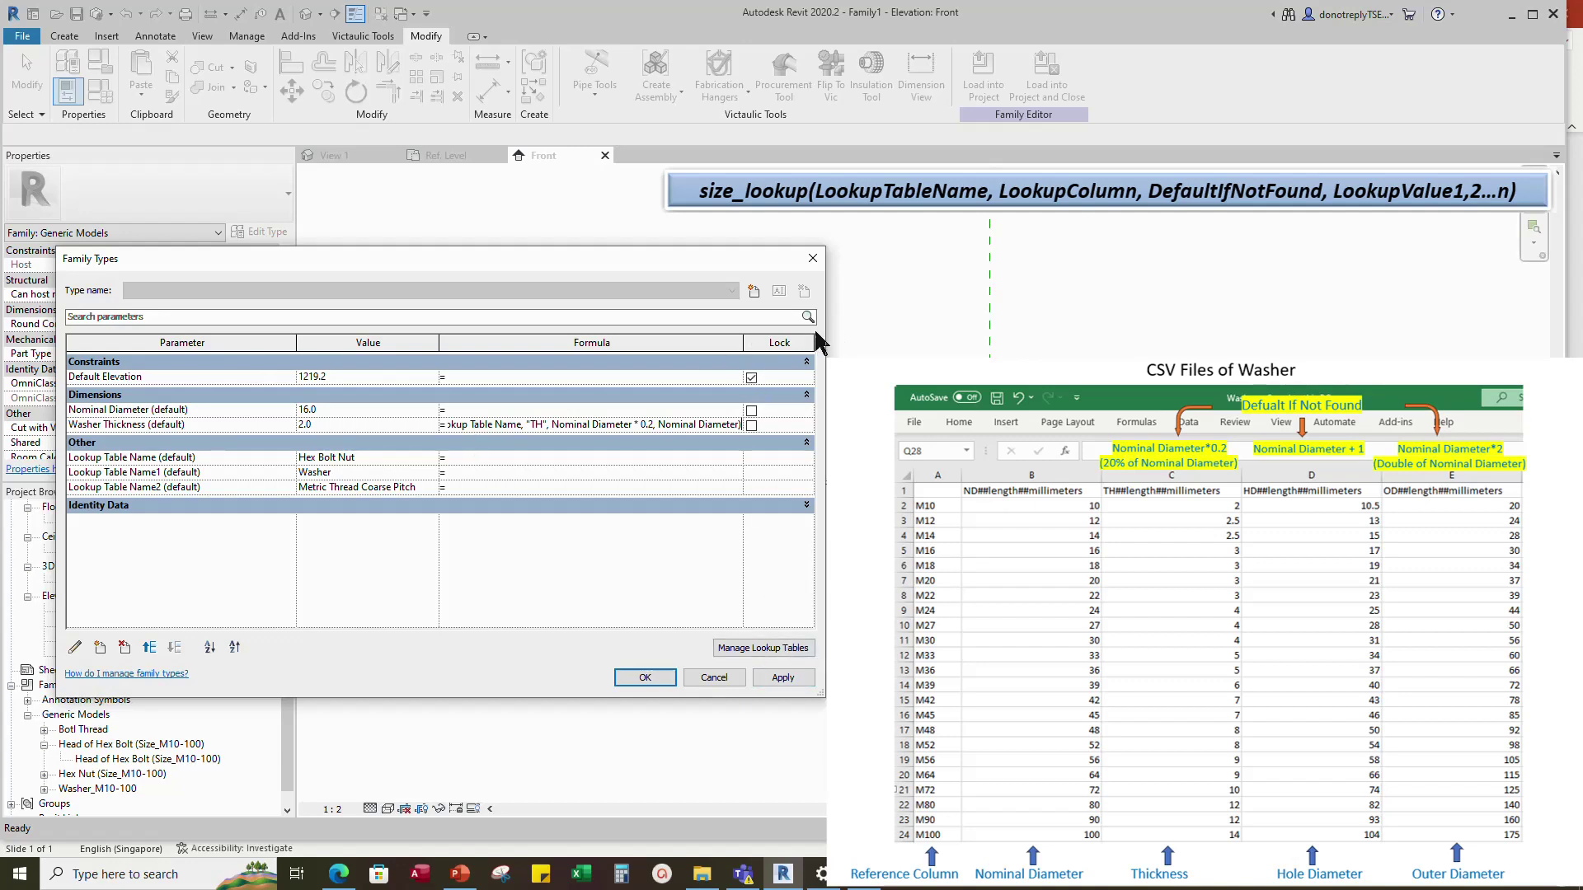
pyautogui.moveTo(296, 350); pyautogui.dragTo(221, 350)
pyautogui.moveTo(363, 350); pyautogui.dragTo(324, 349)
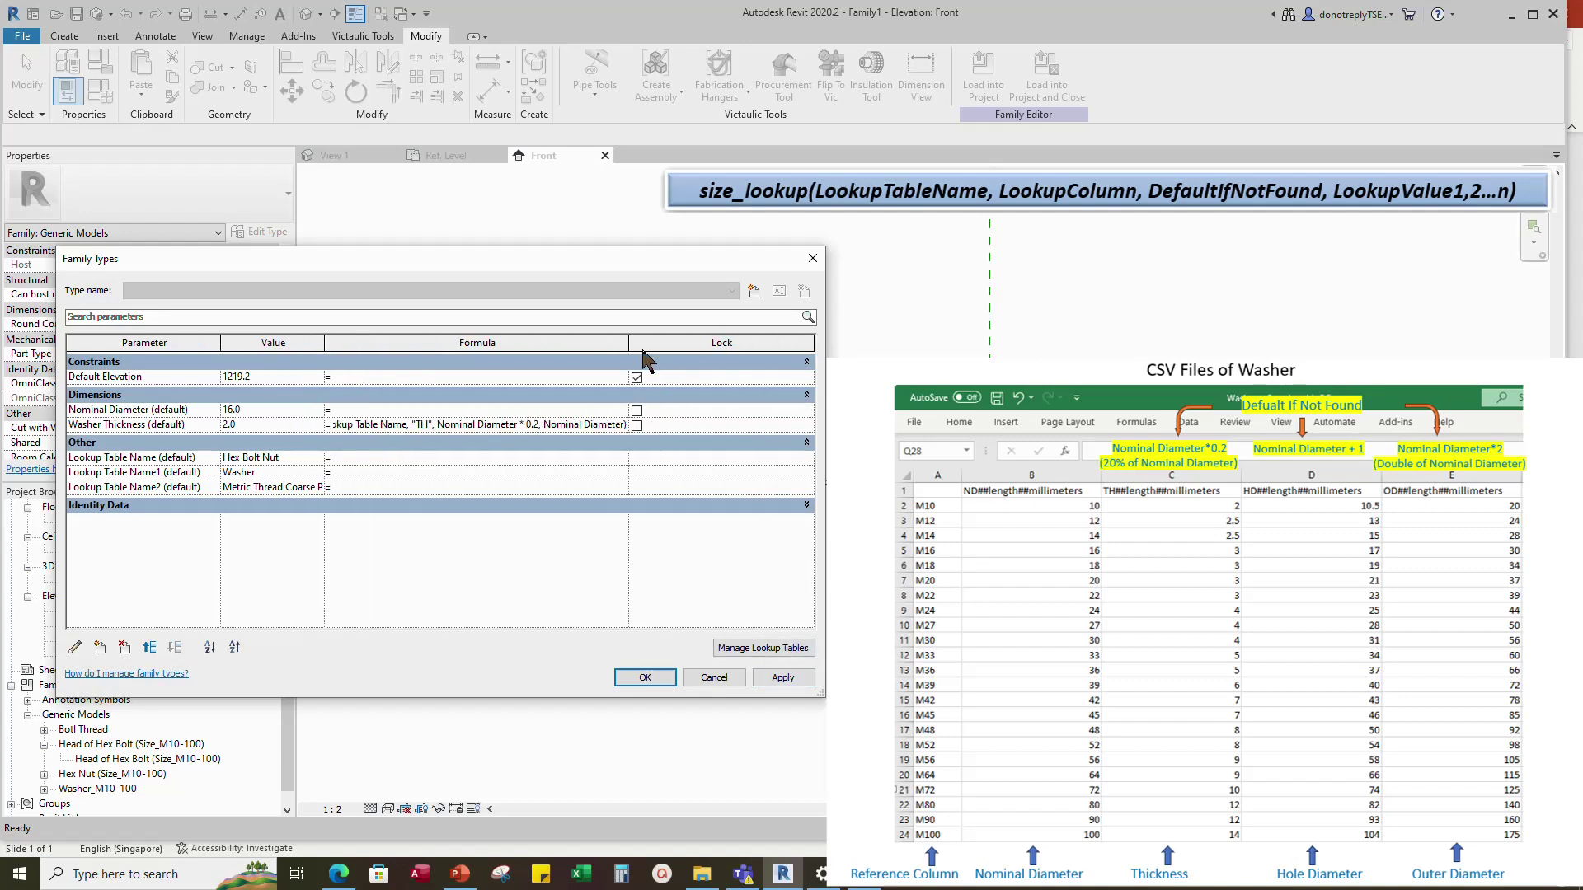
pyautogui.moveTo(588, 350); pyautogui.dragTo(730, 349)
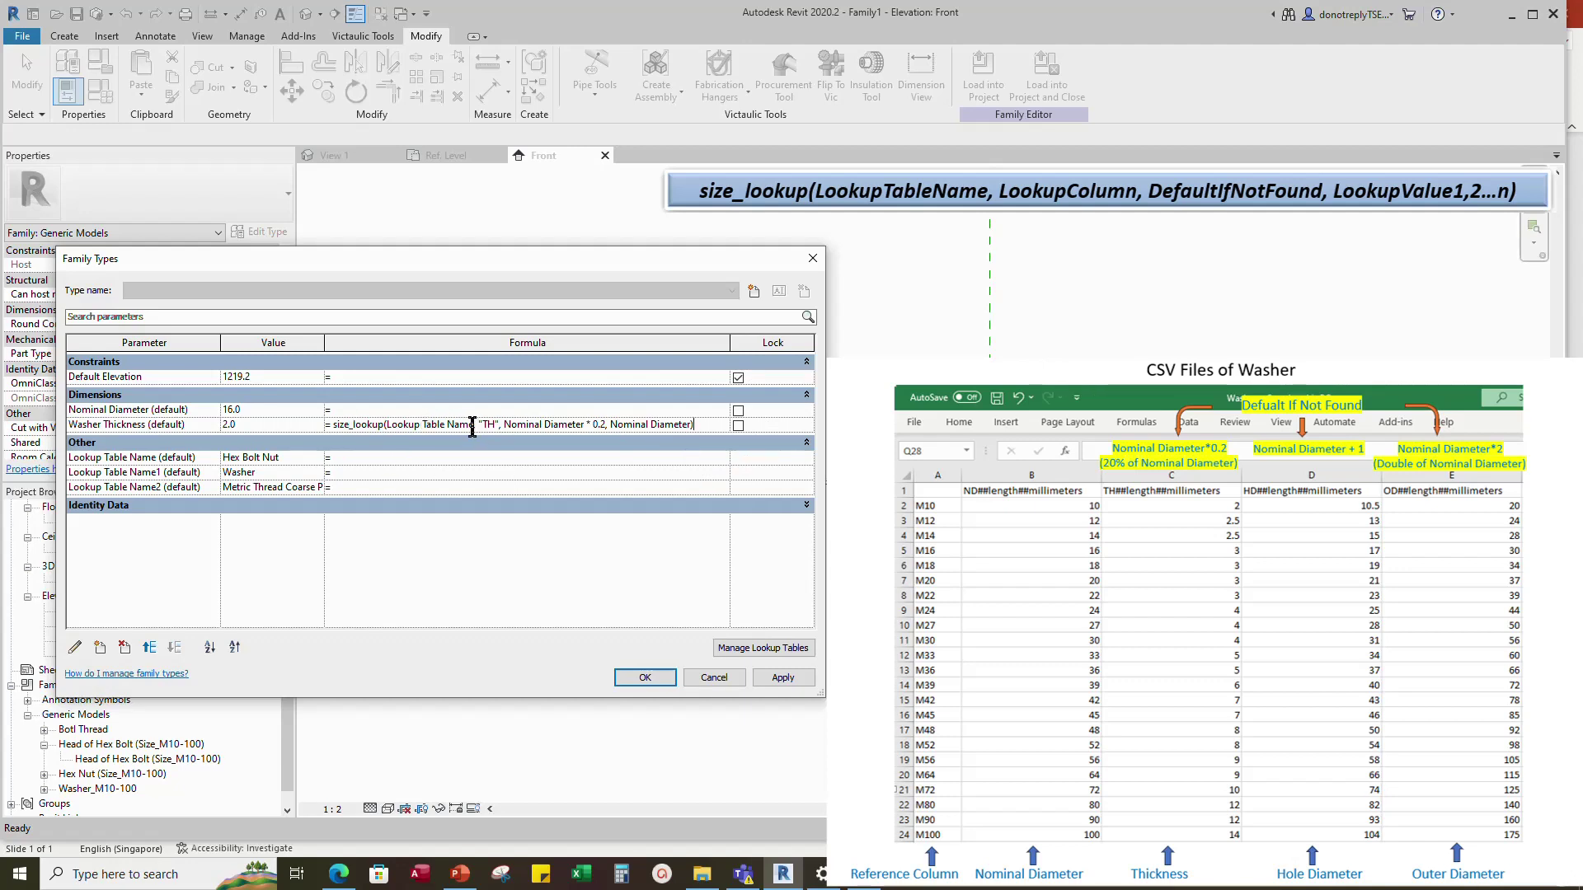
pyautogui.write('1')
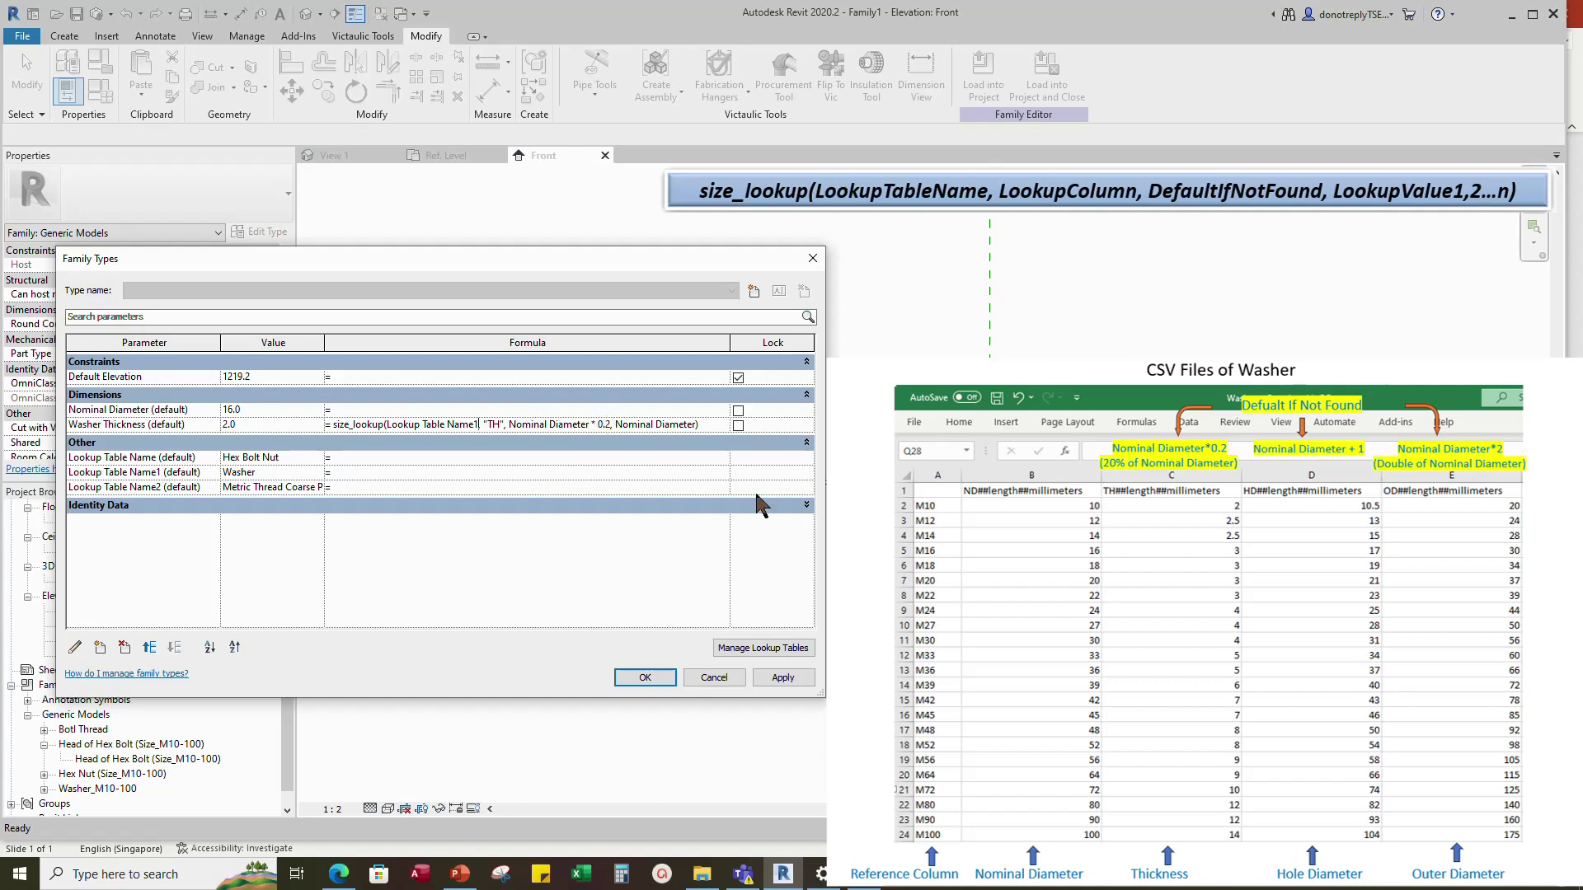
pyautogui.click(782, 678)
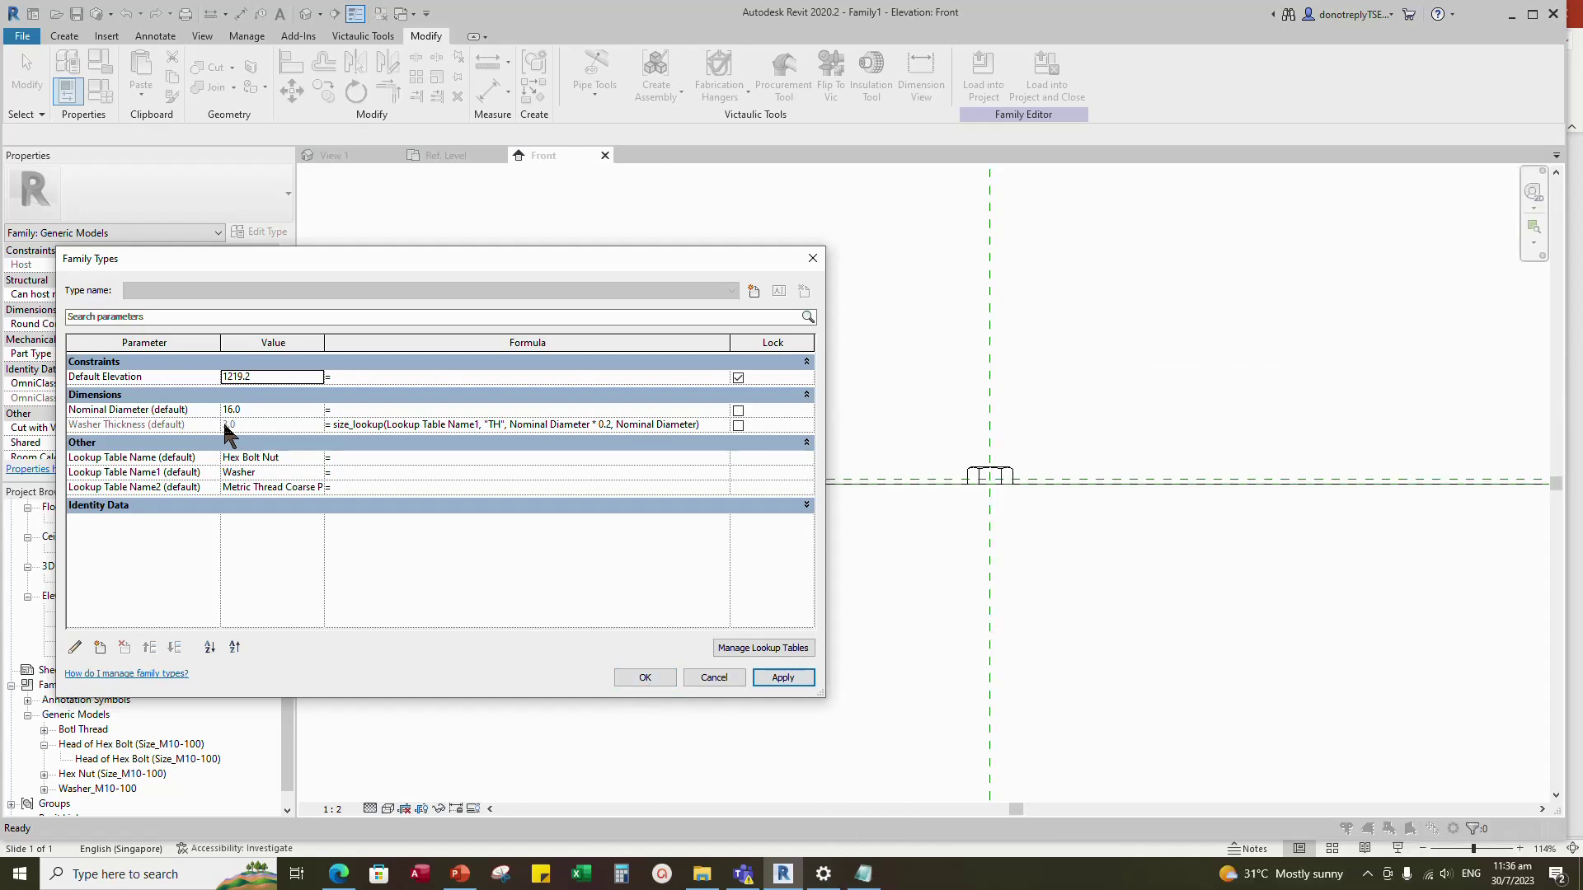
# - Check the family's list of imported lookup tables and accept the family types settings
pyautogui.click(758, 650)
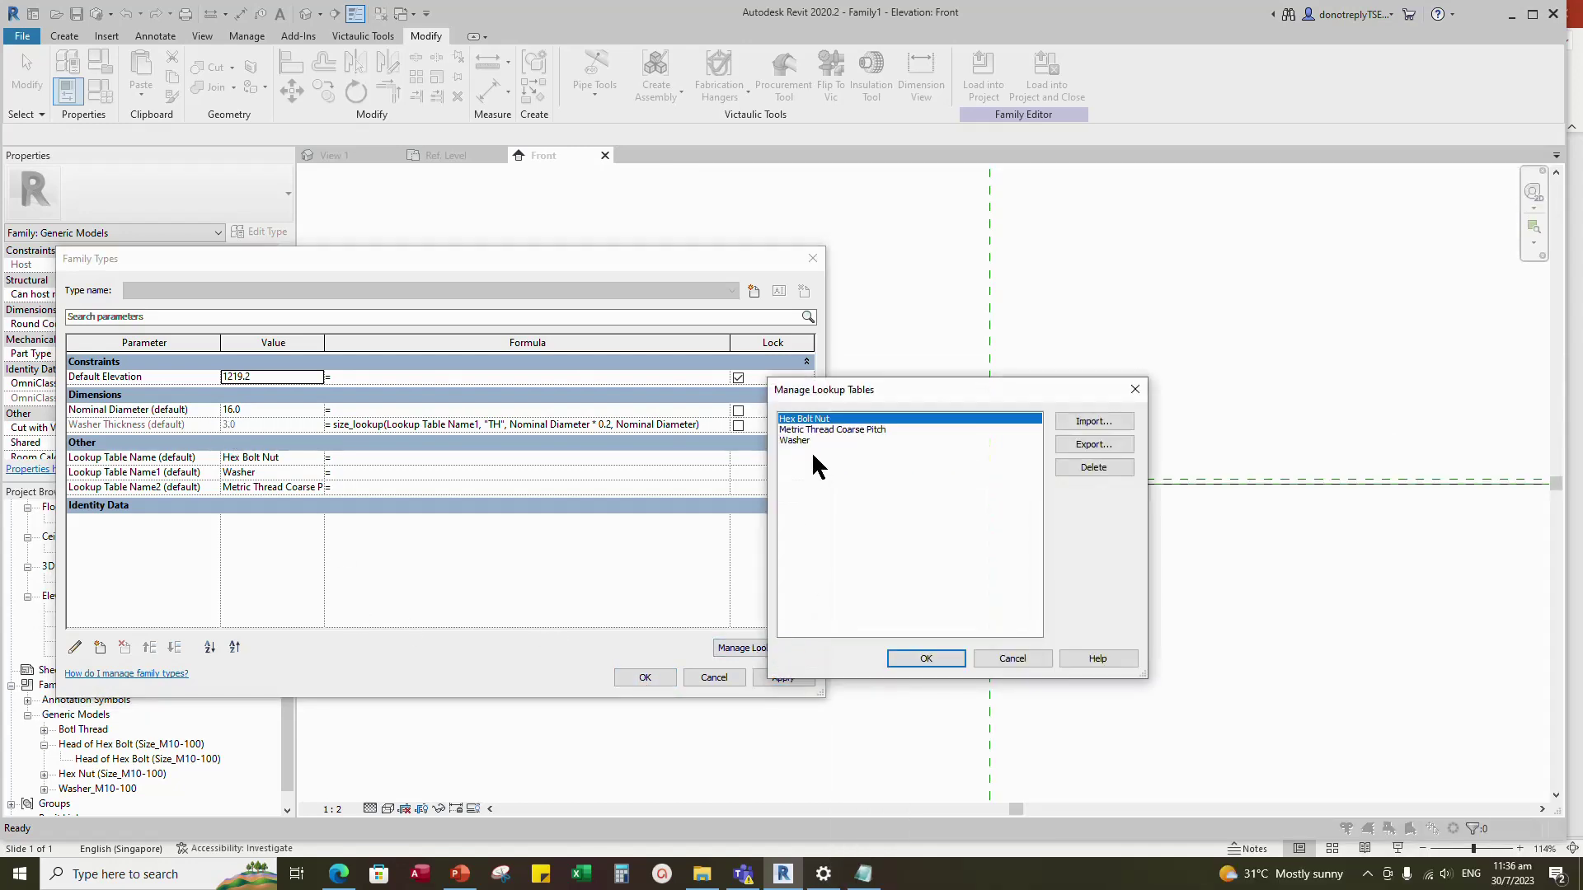
pyautogui.click(927, 660)
pyautogui.click(782, 678)
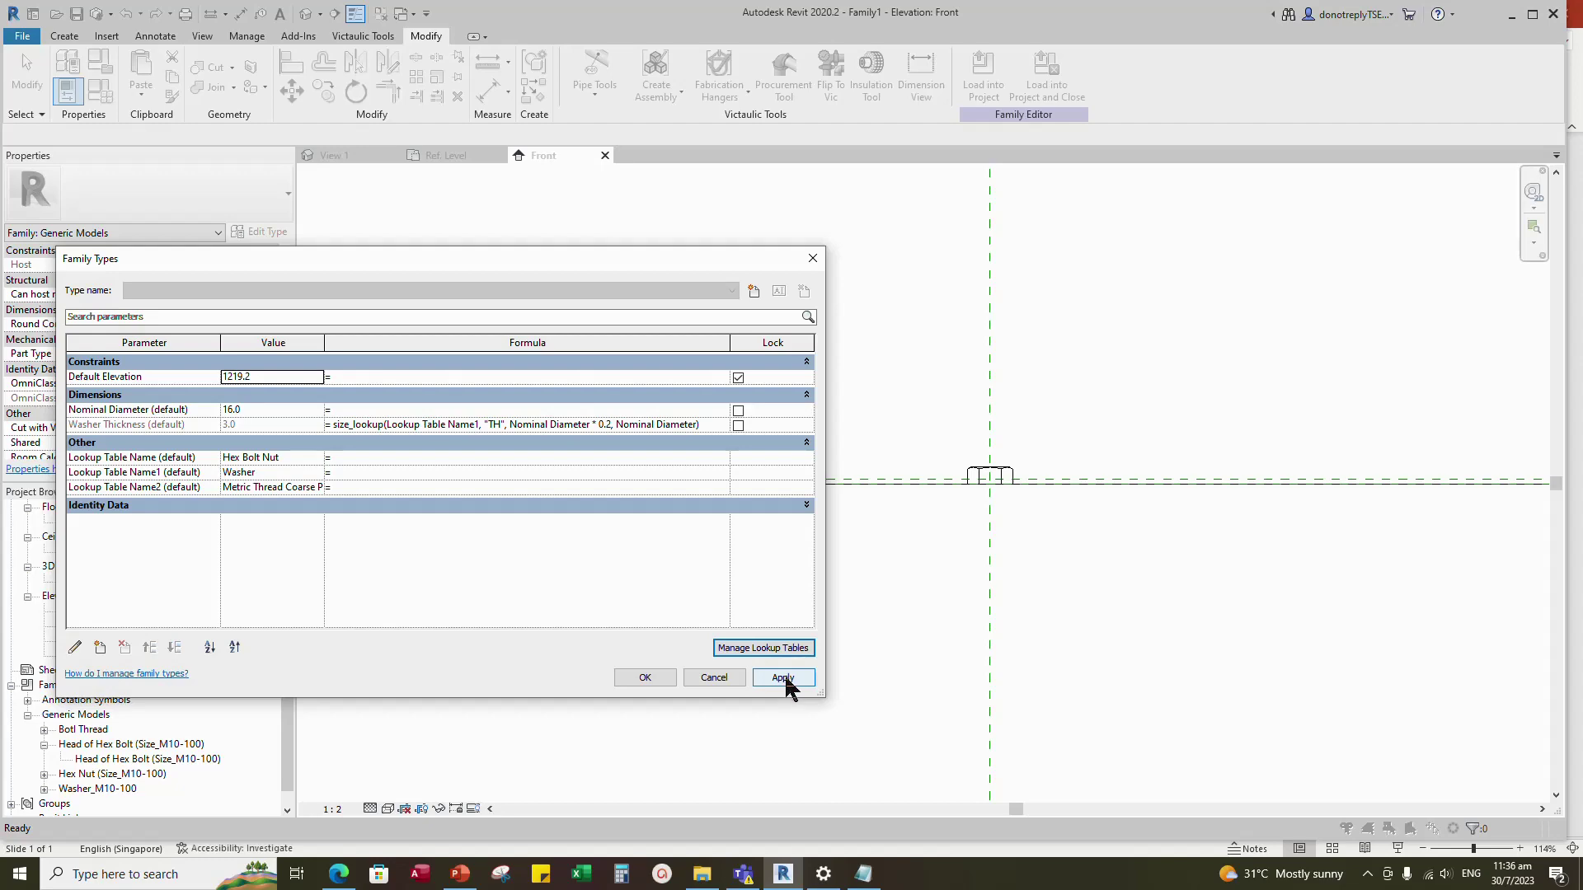
pyautogui.click(639, 677)
# - Align the underside of the hex bolt head to the Washer Thickness reference plane in the Front elevation and lock the alignment
pyautogui.scroll(3, 1074, 461)
pyautogui.moveTo(895, 482); pyautogui.dragTo(910, 472)
pyautogui.click(979, 452)
pyautogui.click(293, 63)
pyautogui.click(937, 523)
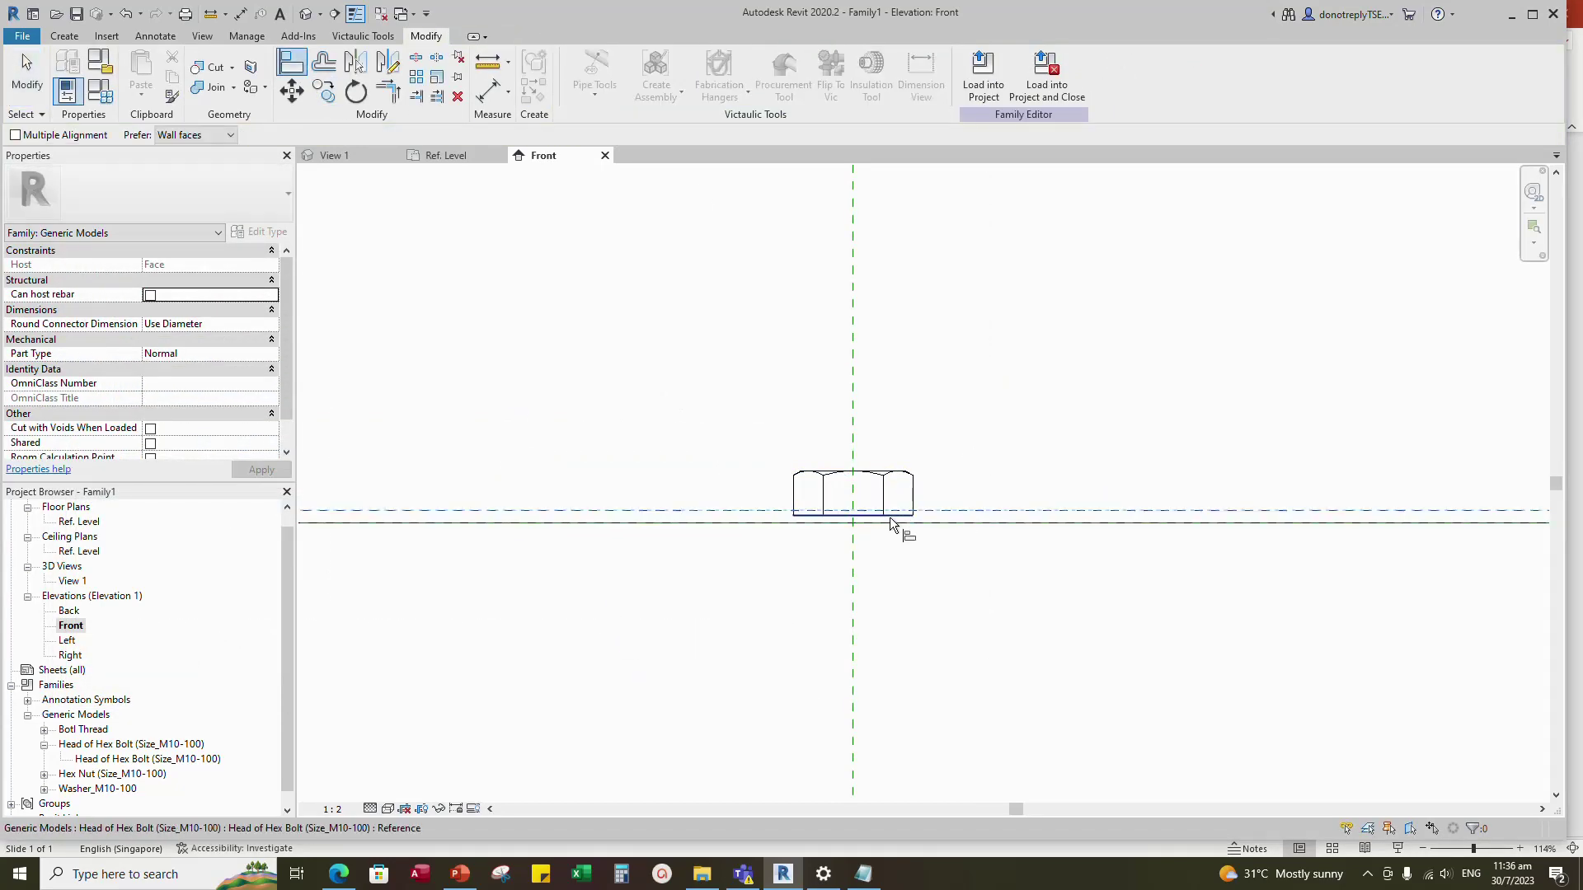
pyautogui.click(889, 515)
pyautogui.click(897, 540)
pyautogui.scroll(-3, 929, 479)
pyautogui.press('Escape')
pyautogui.press('Escape')
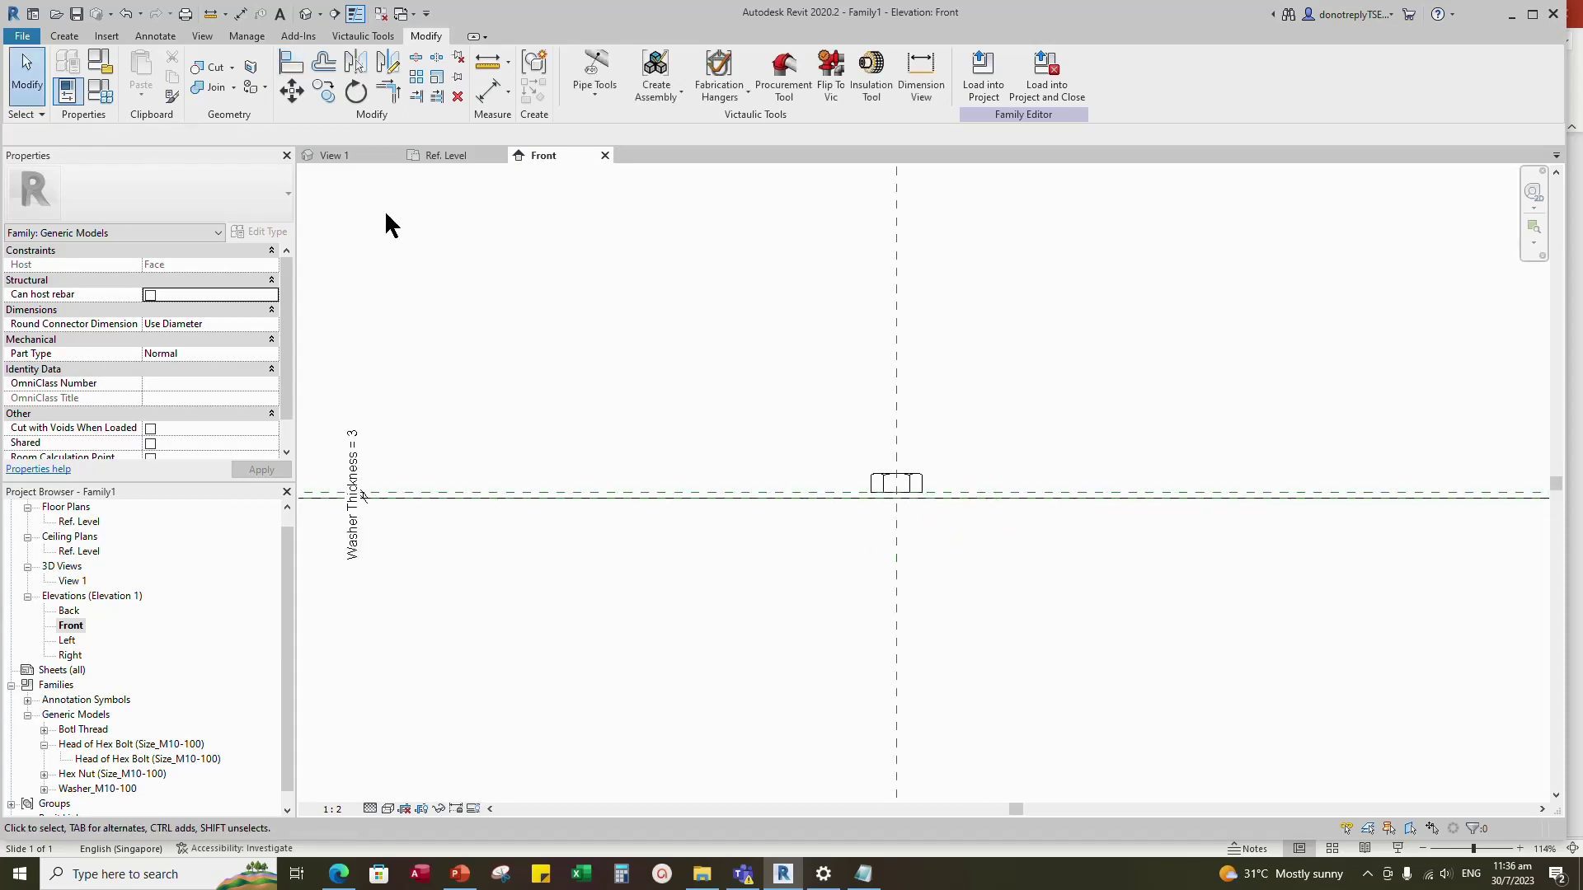
# - Open the 3D view View 1 and set its visual style to Shaded
pyautogui.doubleClick(72, 581)
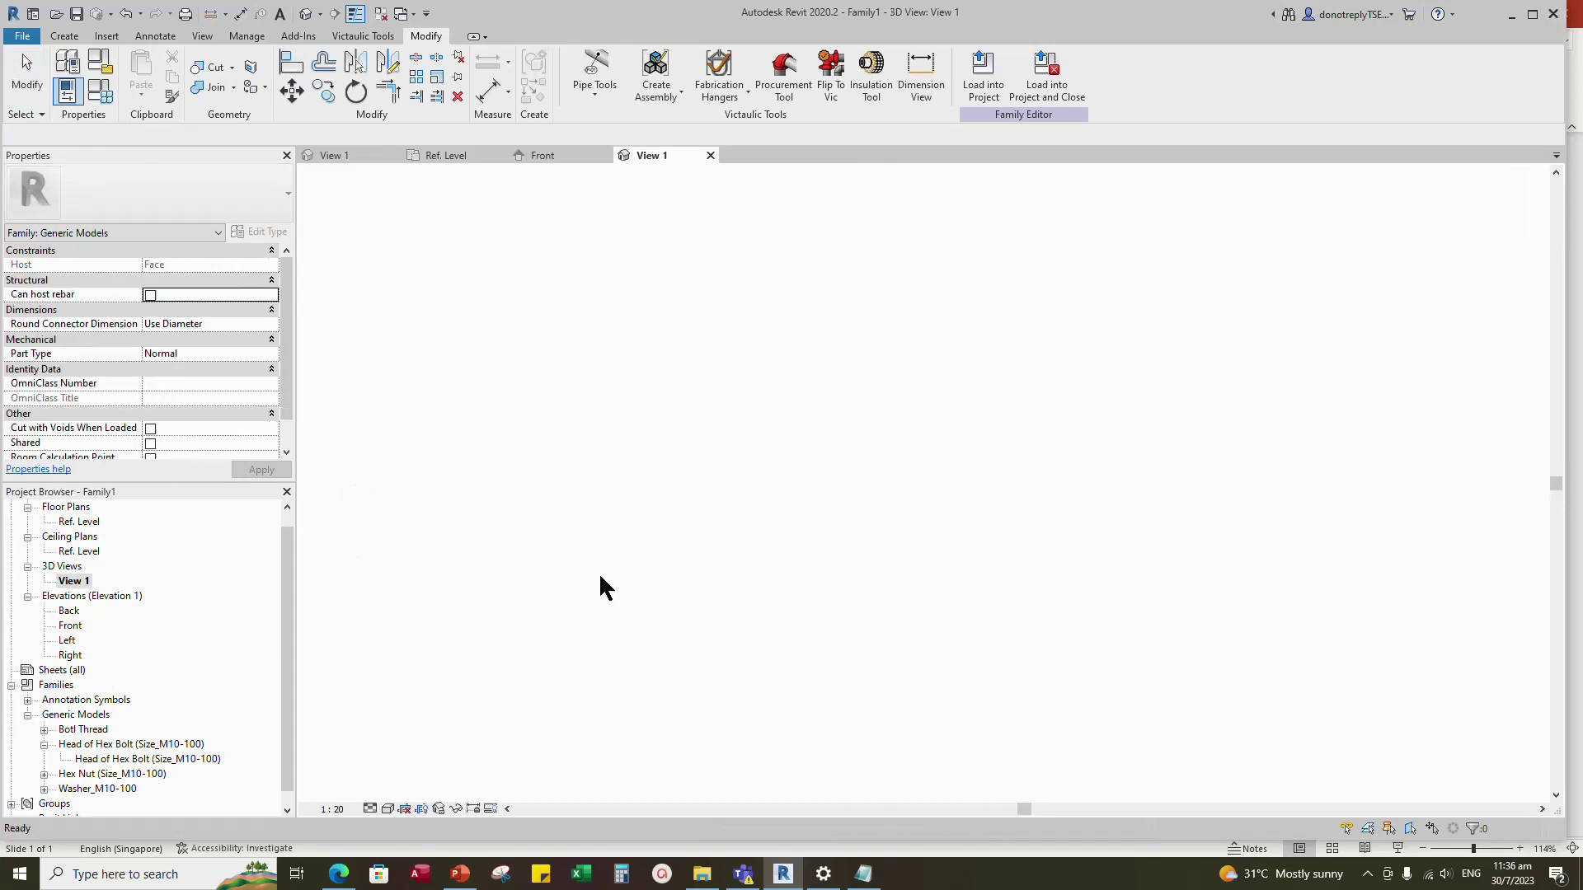
pyautogui.moveTo(601, 583)
pyautogui.keyDown('shift'); pyautogui.mouseDown(button='middle')
pyautogui.moveTo(954, 478)
pyautogui.moveTo(1000, 349)
pyautogui.moveTo(952, 387)
pyautogui.mouseUp(button='middle'); pyautogui.keyUp('shift')
pyautogui.scroll(-3, 892, 490)
pyautogui.click(387, 809)
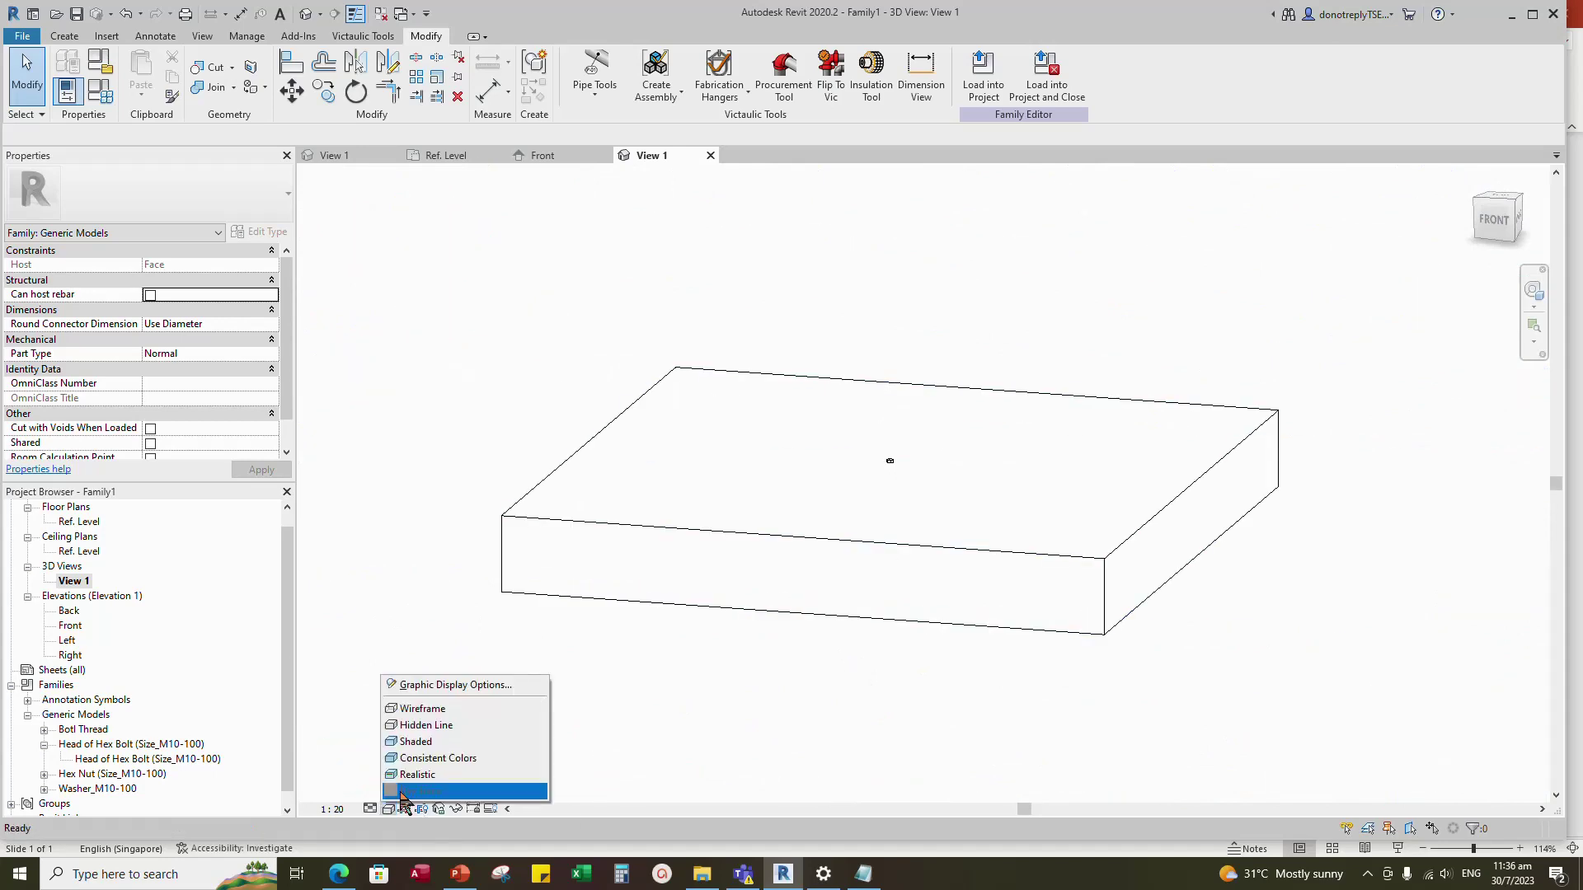
pyautogui.click(419, 744)
pyautogui.scroll(3, 895, 470)
pyautogui.scroll(-4, 886, 412)
# - Temporarily hide the host extrusion block in the 3D view
pyautogui.click(918, 566)
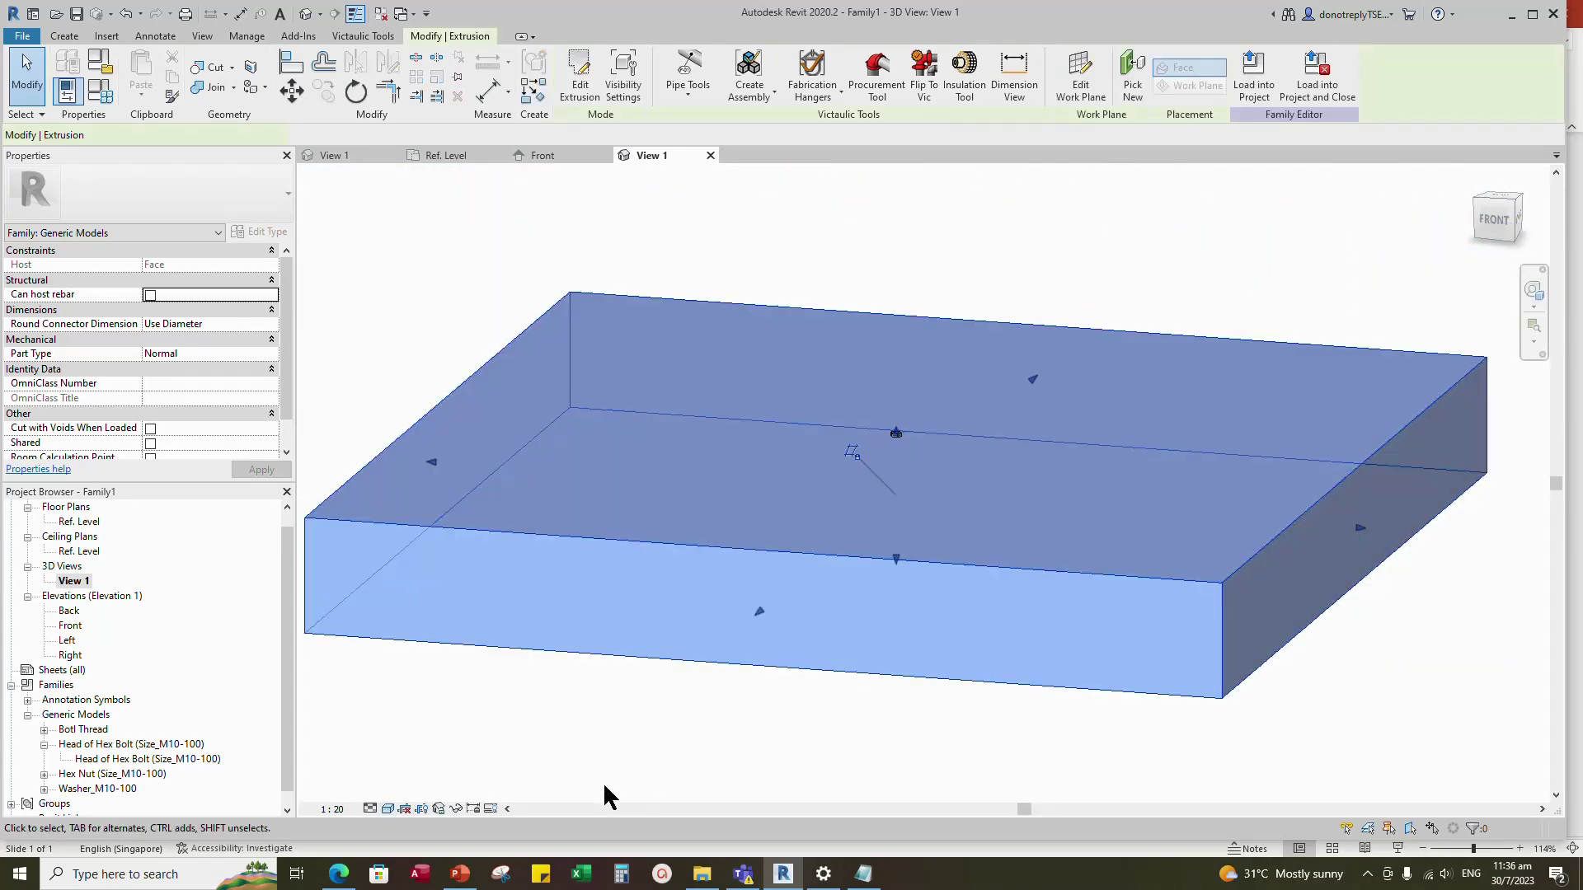
pyautogui.click(456, 809)
pyautogui.click(496, 767)
# - Place a Washer_M10-100 instance on the underside face of the hex bolt head
pyautogui.keyDown('shift'); pyautogui.moveTo(873, 523); pyautogui.dragTo(809, 463, button='middle'); pyautogui.keyUp('shift')
pyautogui.scroll(4, 809, 464)
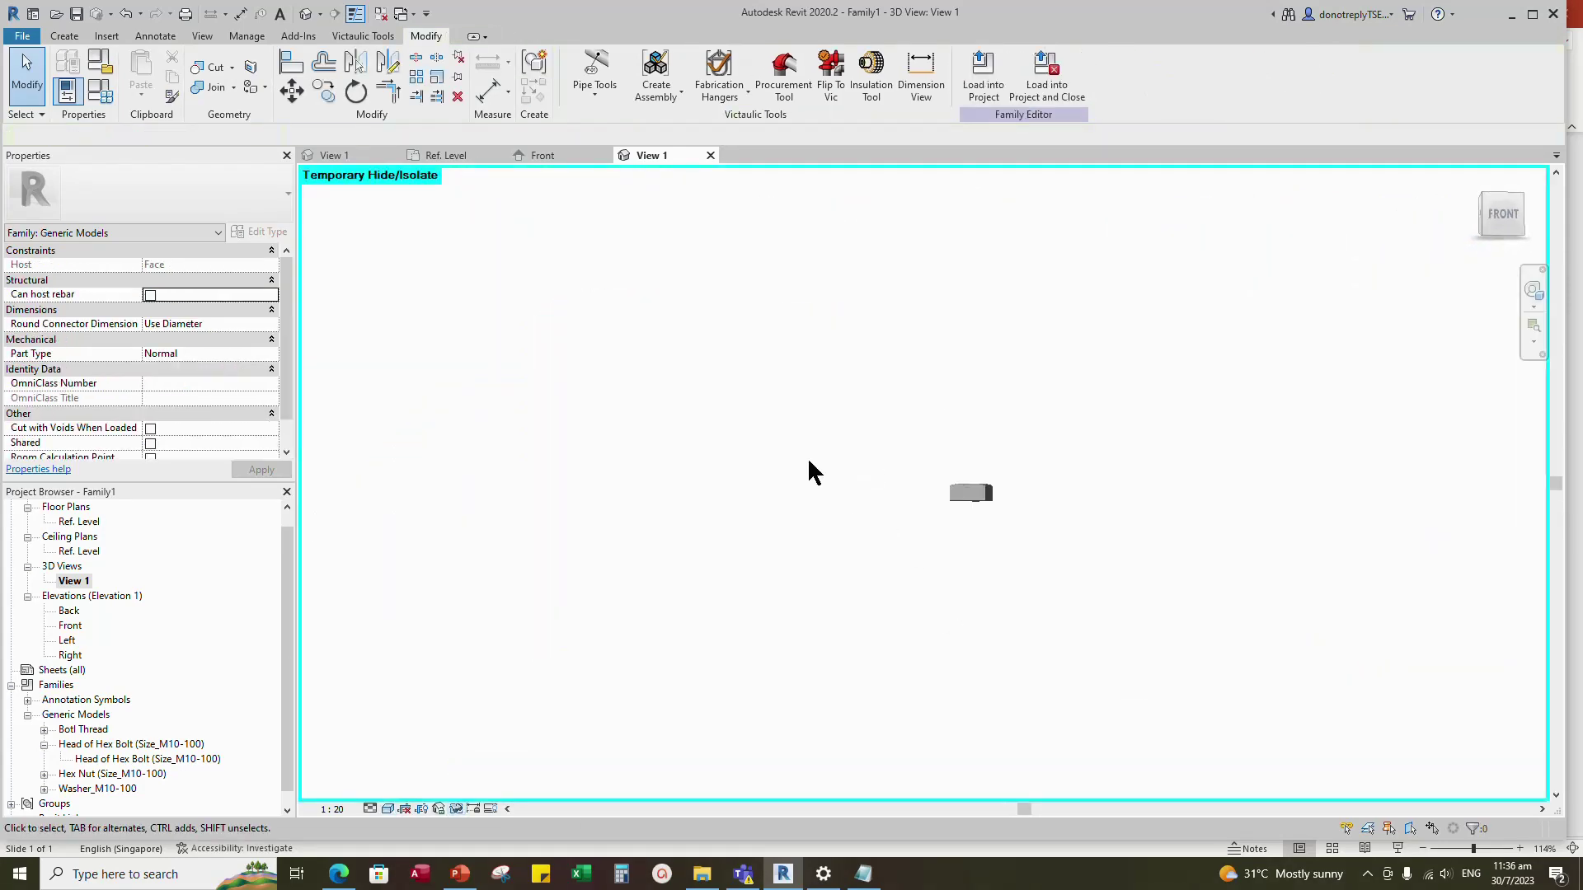
pyautogui.keyDown('shift'); pyautogui.moveTo(1085, 536); pyautogui.dragTo(1085, 481, button='middle'); pyautogui.keyUp('shift')
pyautogui.scroll(2, 1085, 480)
pyautogui.moveTo(1124, 719); pyautogui.dragTo(982, 512, button='middle')
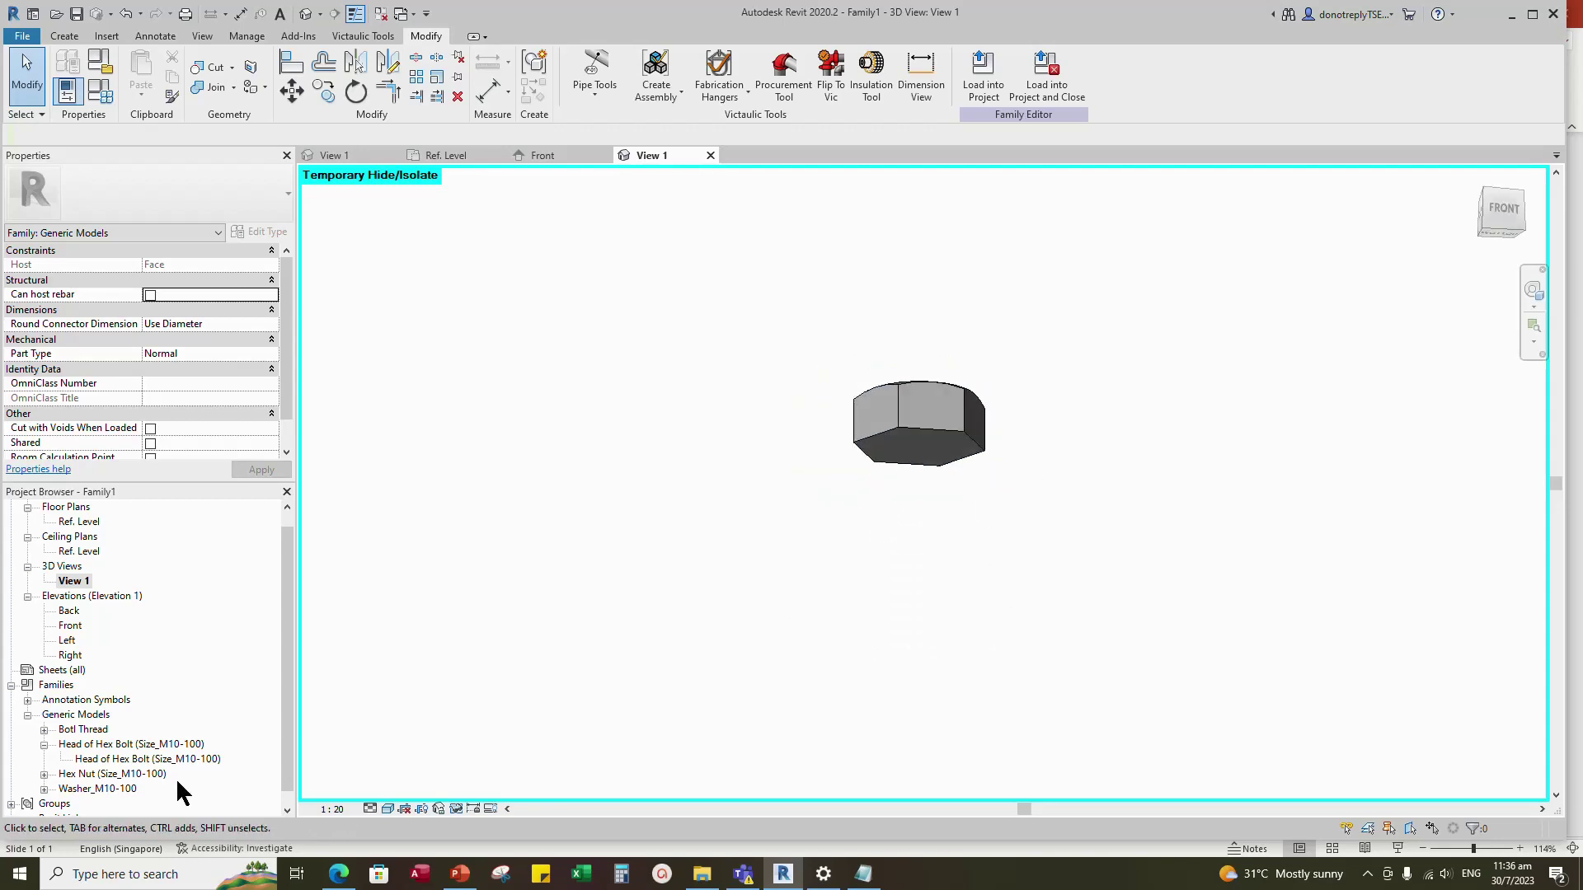
pyautogui.scroll(-1, 129, 746)
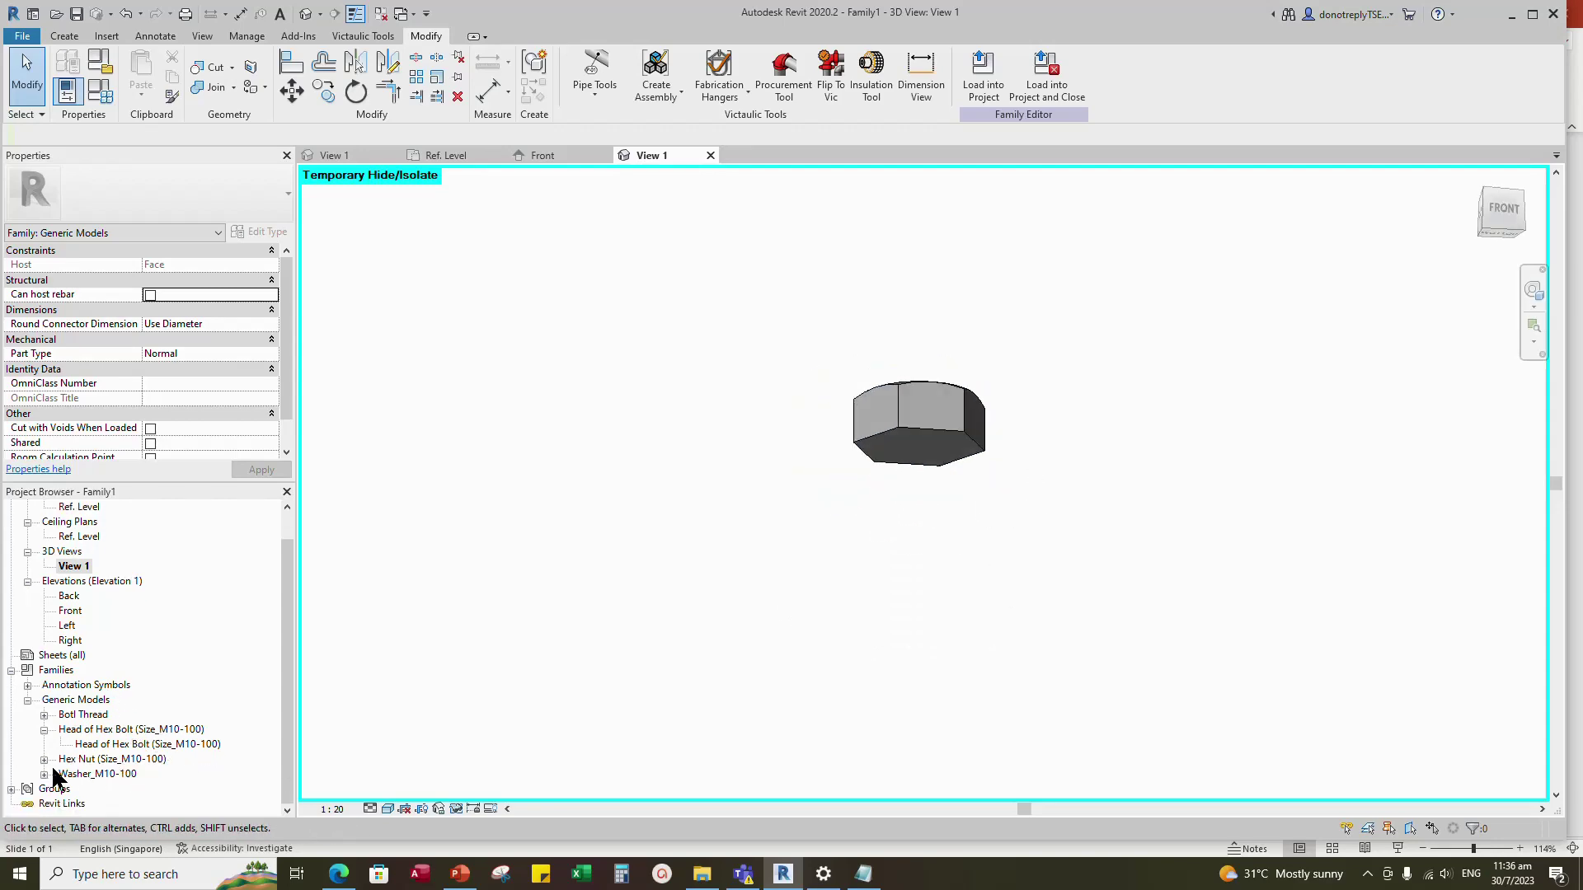
pyautogui.click(45, 774)
pyautogui.click(114, 788)
pyautogui.moveTo(113, 788); pyautogui.dragTo(911, 433)
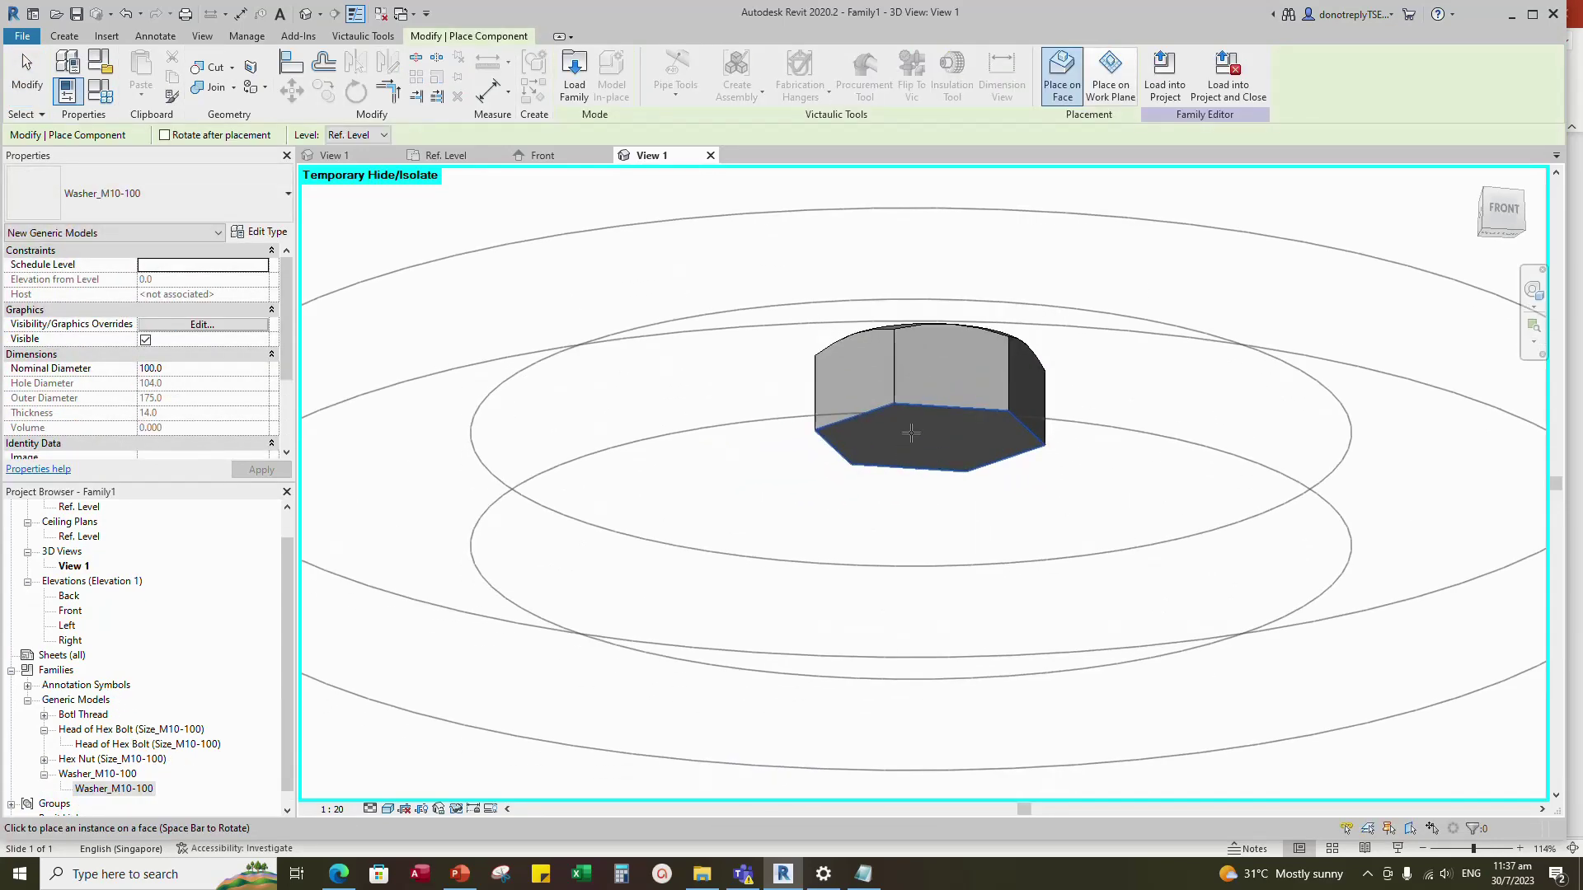
pyautogui.click(911, 433)
pyautogui.scroll(-6, 911, 433)
pyautogui.press('Escape')
# - Associate the placed washer's Lookup Table Name with the family parameter Lookup Table Name1
pyautogui.keyDown('shift'); pyautogui.moveTo(1162, 235); pyautogui.dragTo(1269, 386, button='middle'); pyautogui.keyUp('shift')
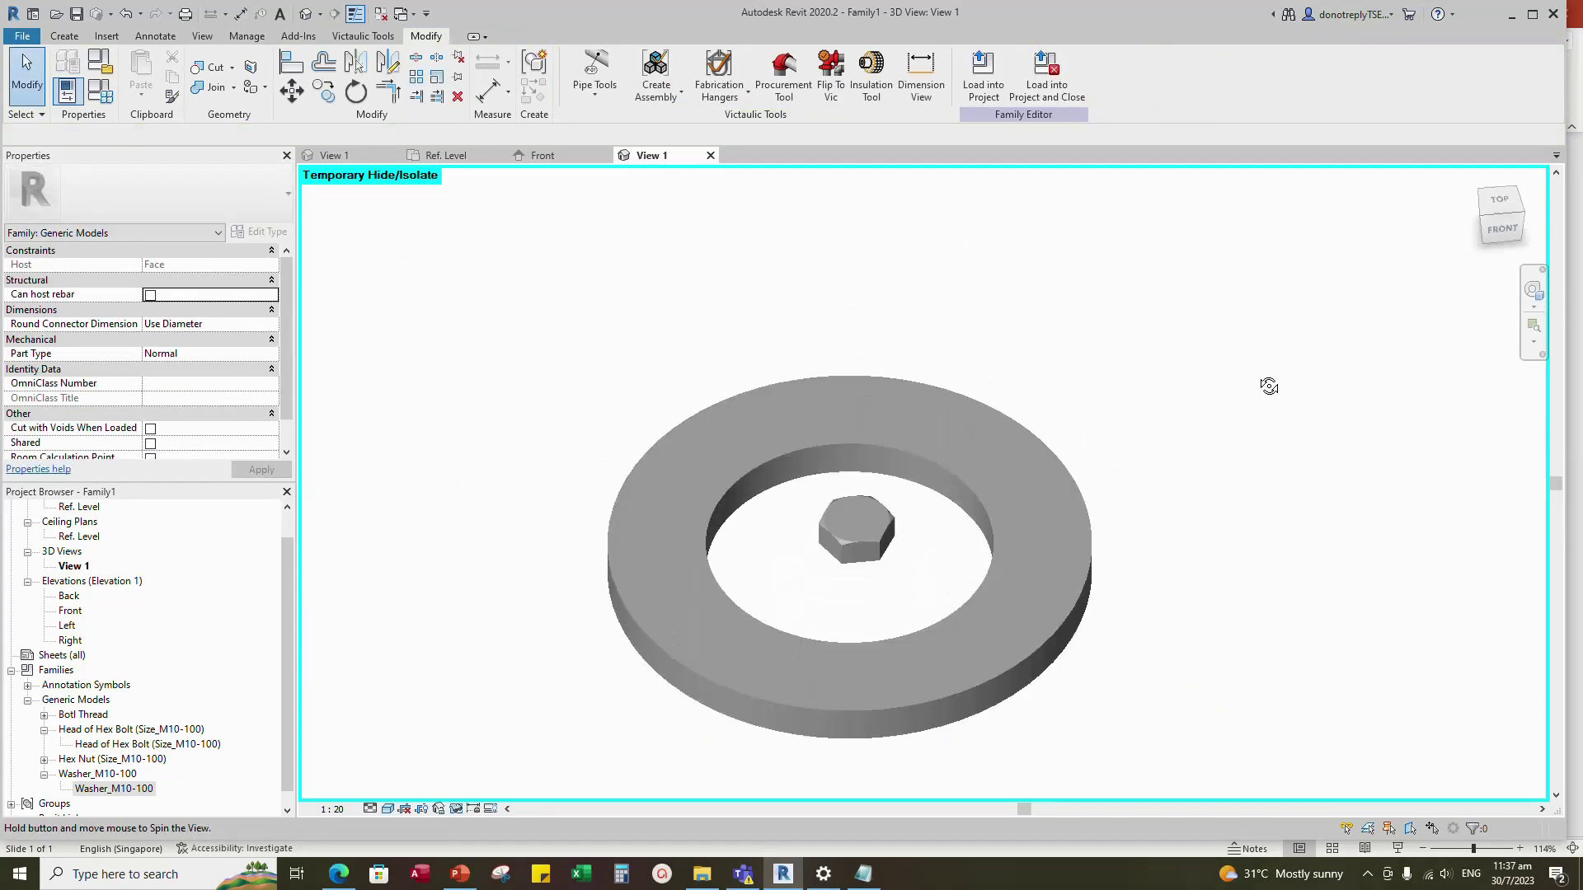
pyautogui.scroll(-3, 1268, 386)
pyautogui.click(1018, 441)
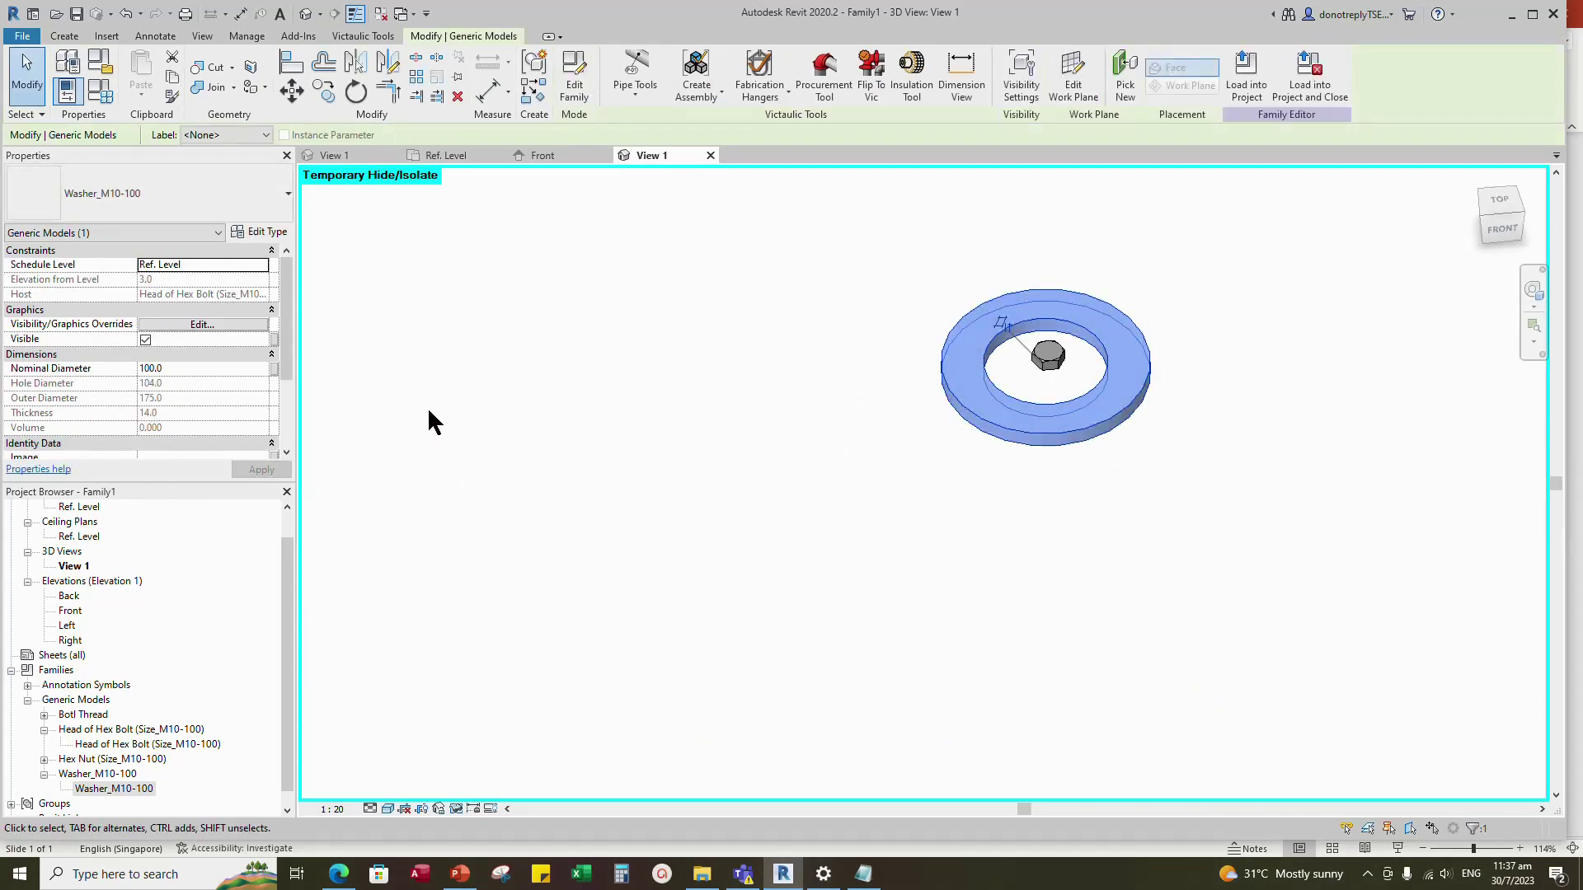
pyautogui.scroll(-3, 264, 368)
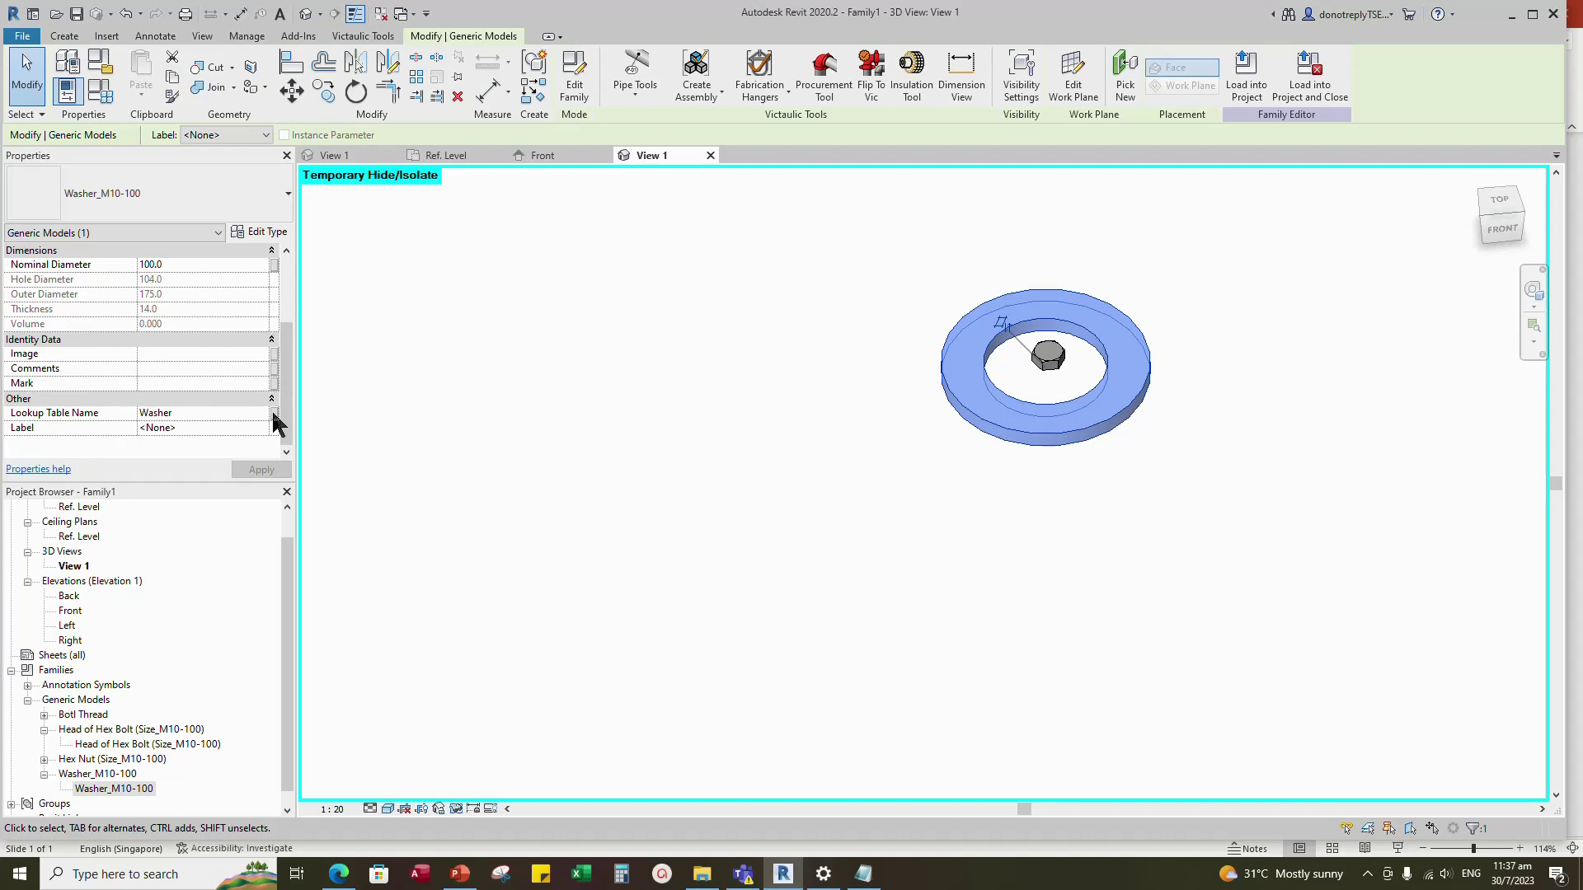
pyautogui.click(275, 413)
pyautogui.click(700, 420)
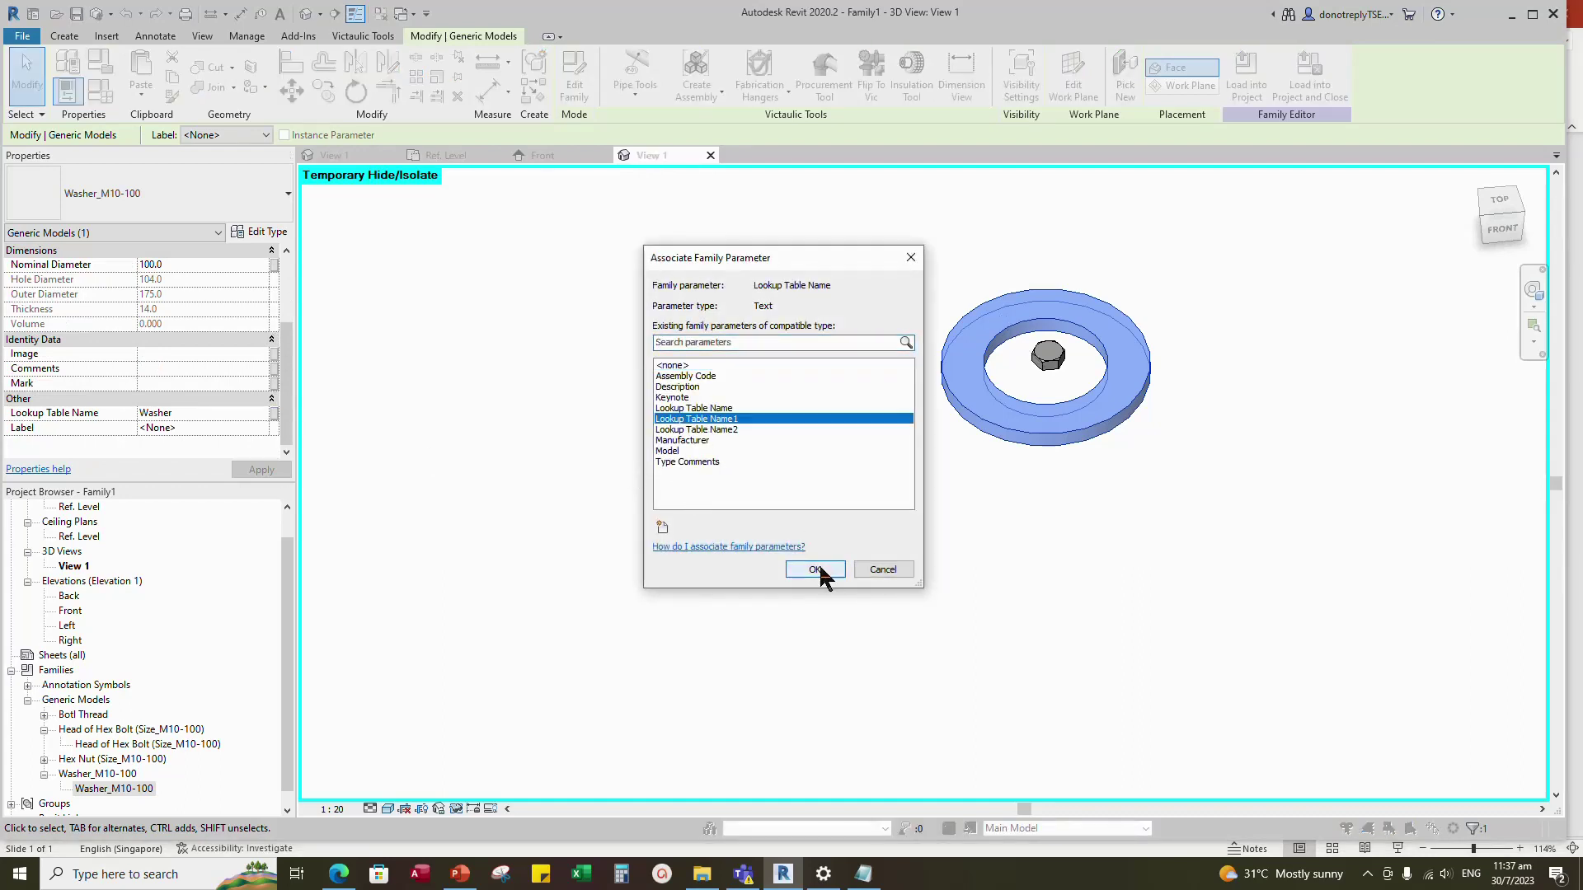
pyautogui.click(814, 569)
# - Associate the washer's Nominal Diameter with the host family's Nominal Diameter parameter
pyautogui.scroll(2, 201, 410)
pyautogui.click(275, 354)
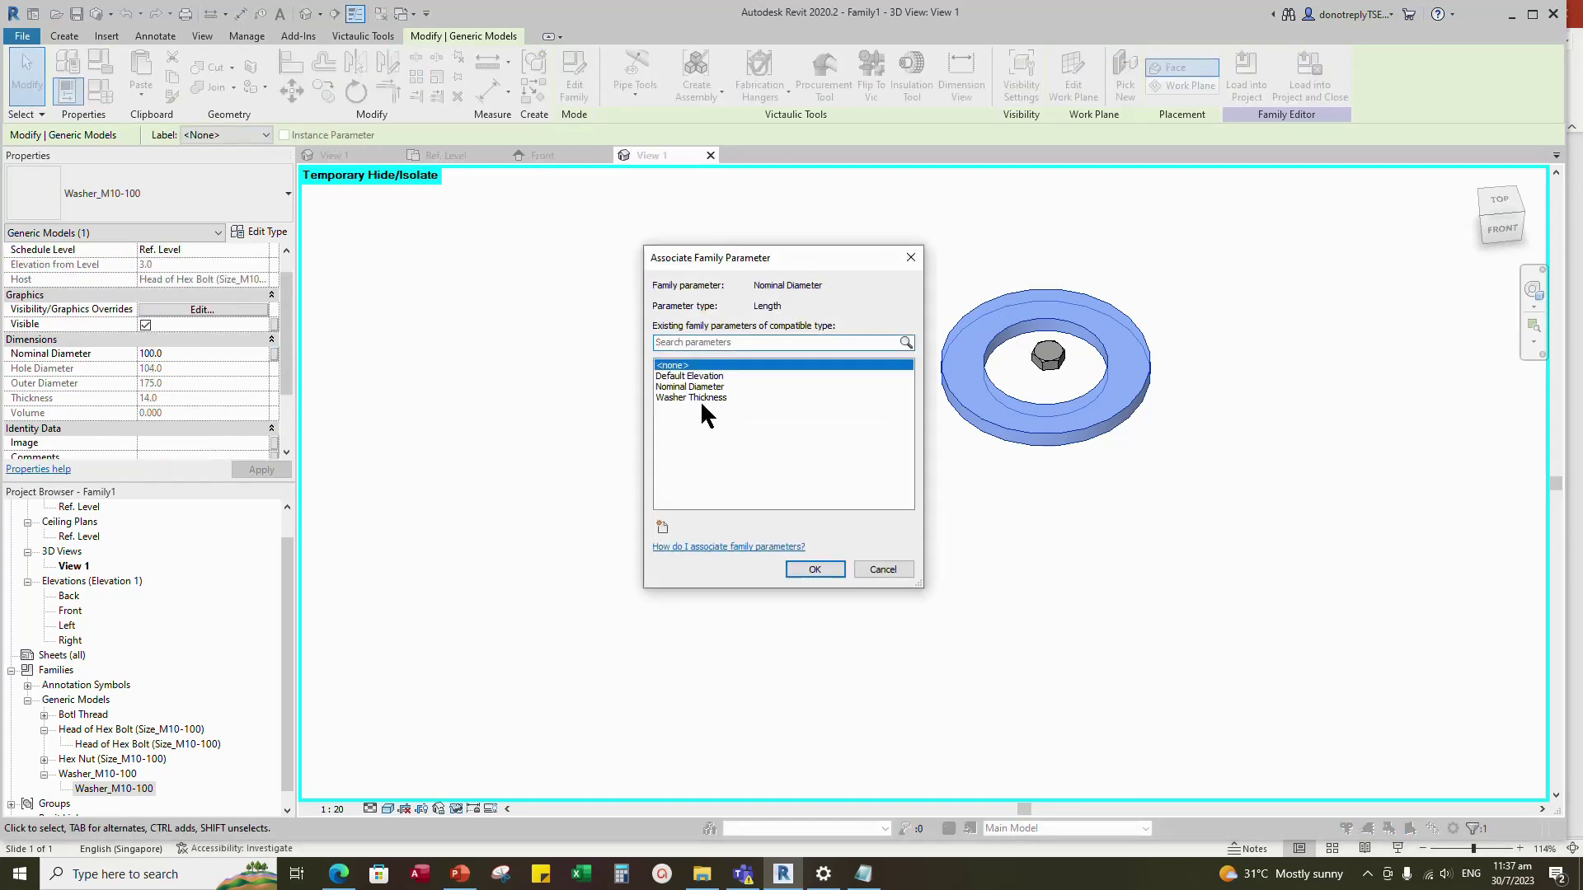
pyautogui.click(697, 389)
pyautogui.click(818, 571)
pyautogui.scroll(3, 1053, 382)
pyautogui.click(1026, 418)
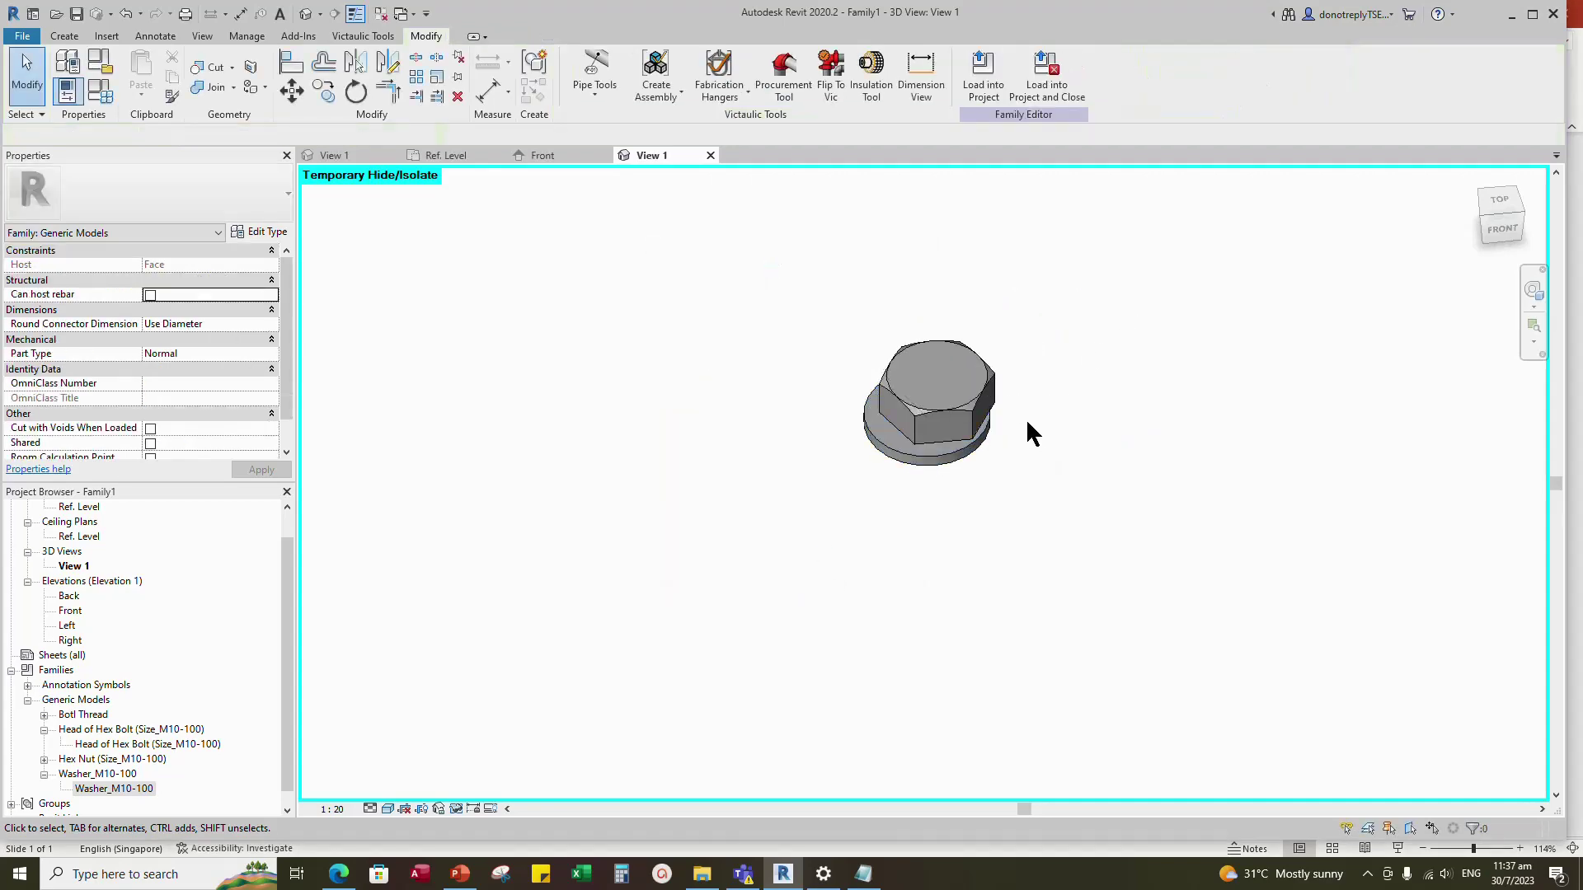
# - Align the washer's centre to the vertical and horizontal centre reference planes in the Ref. Level plan
pyautogui.keyDown('shift'); pyautogui.moveTo(1026, 418); pyautogui.dragTo(927, 383, button='middle'); pyautogui.keyUp('shift')
pyautogui.scroll(-1, 927, 383)
pyautogui.click(458, 156)
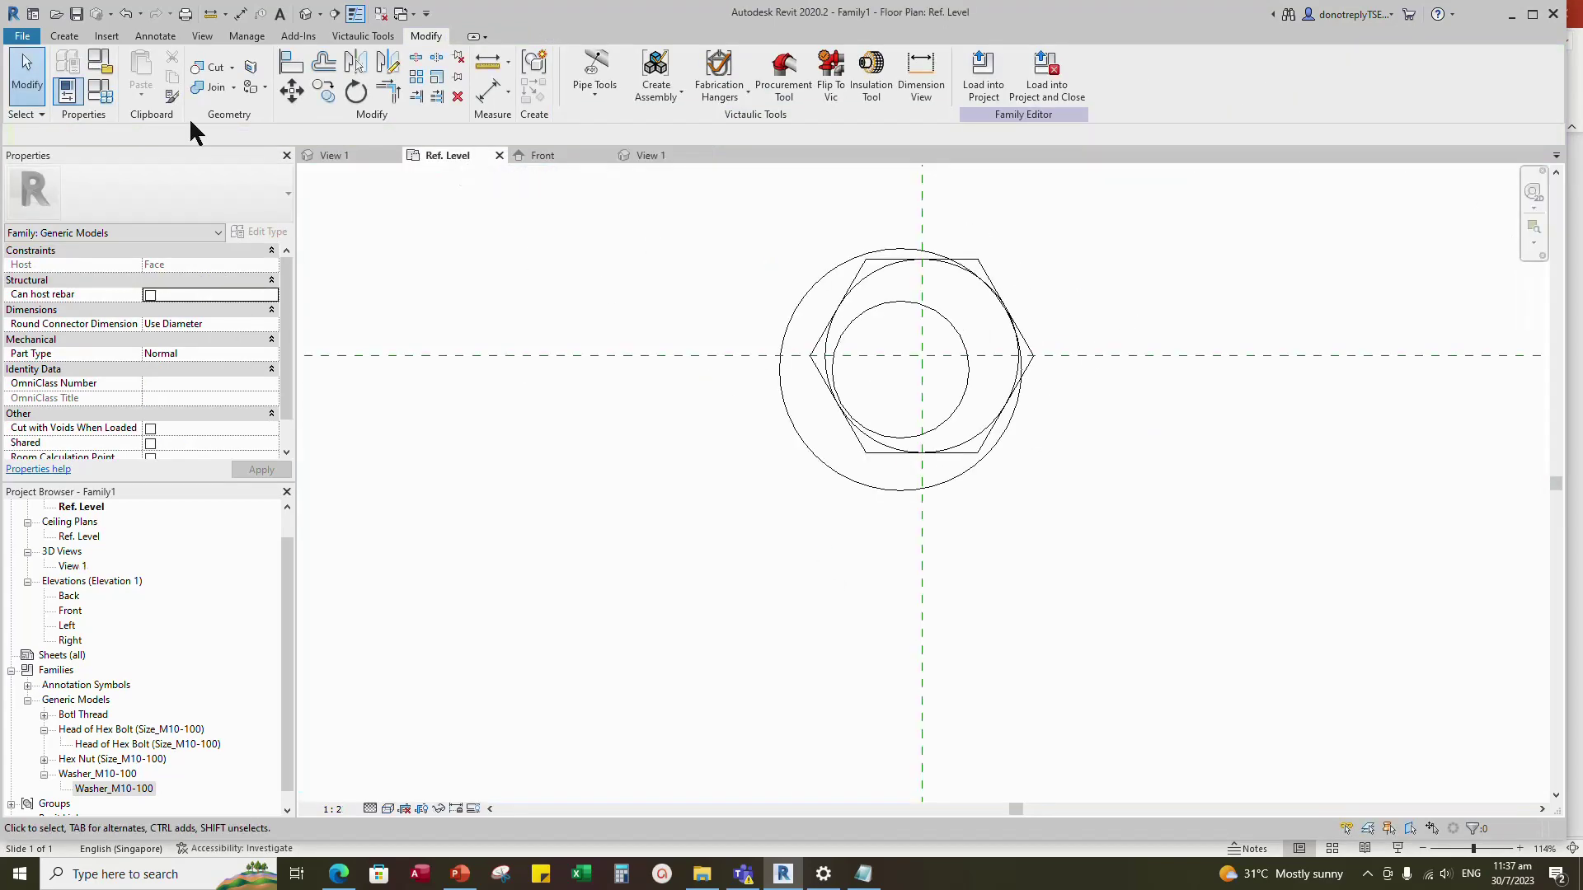
pyautogui.click(291, 64)
pyautogui.click(918, 563)
pyautogui.click(899, 409)
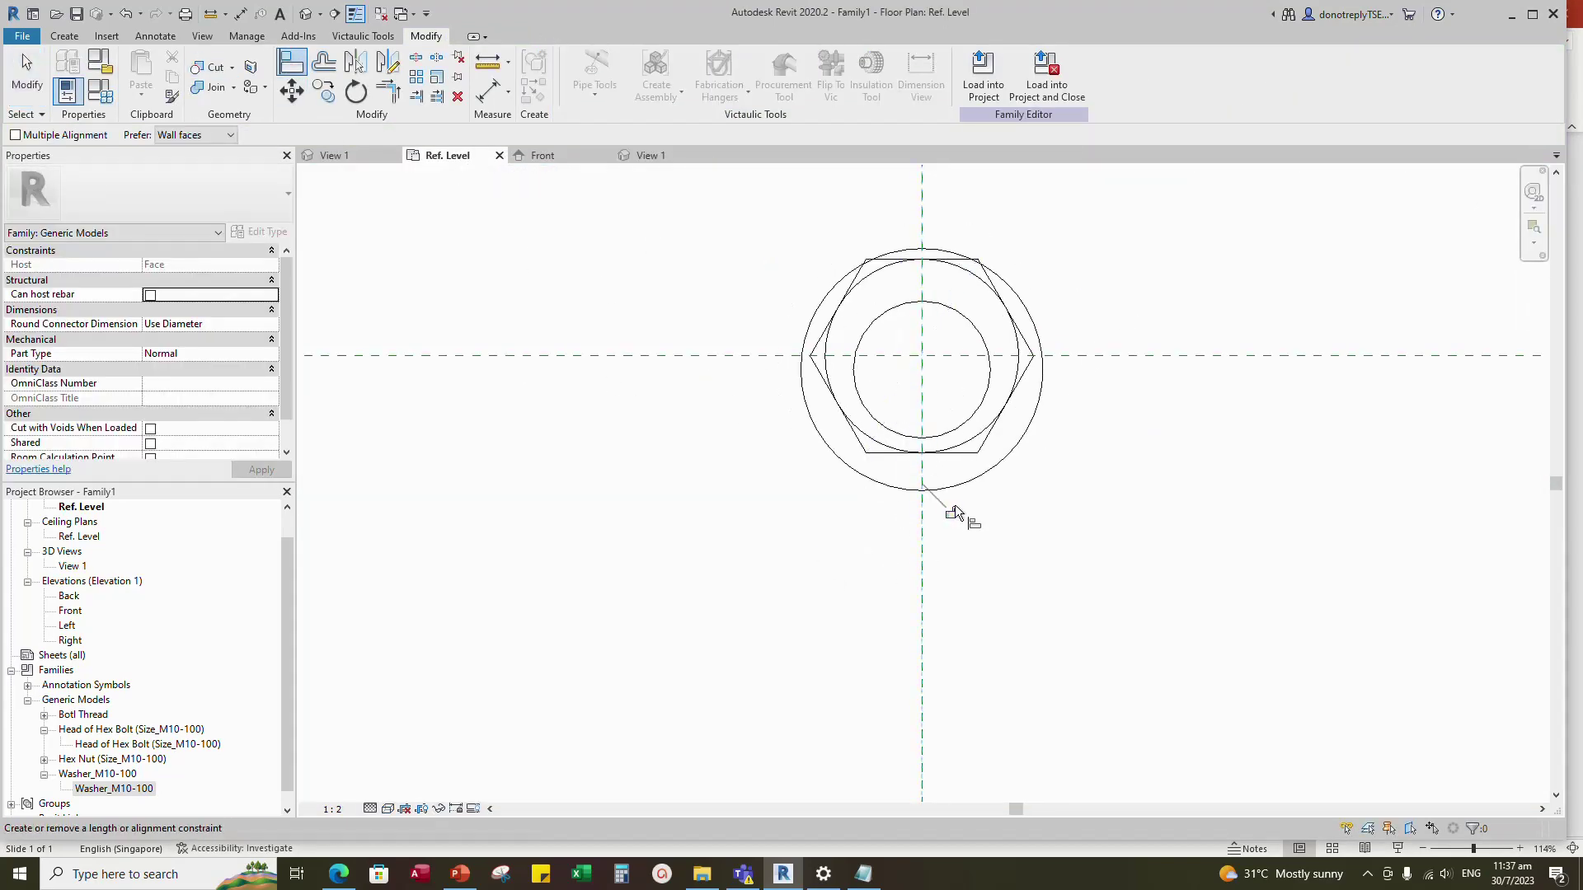
pyautogui.click(1300, 354)
pyautogui.click(1006, 371)
pyautogui.press('Escape')
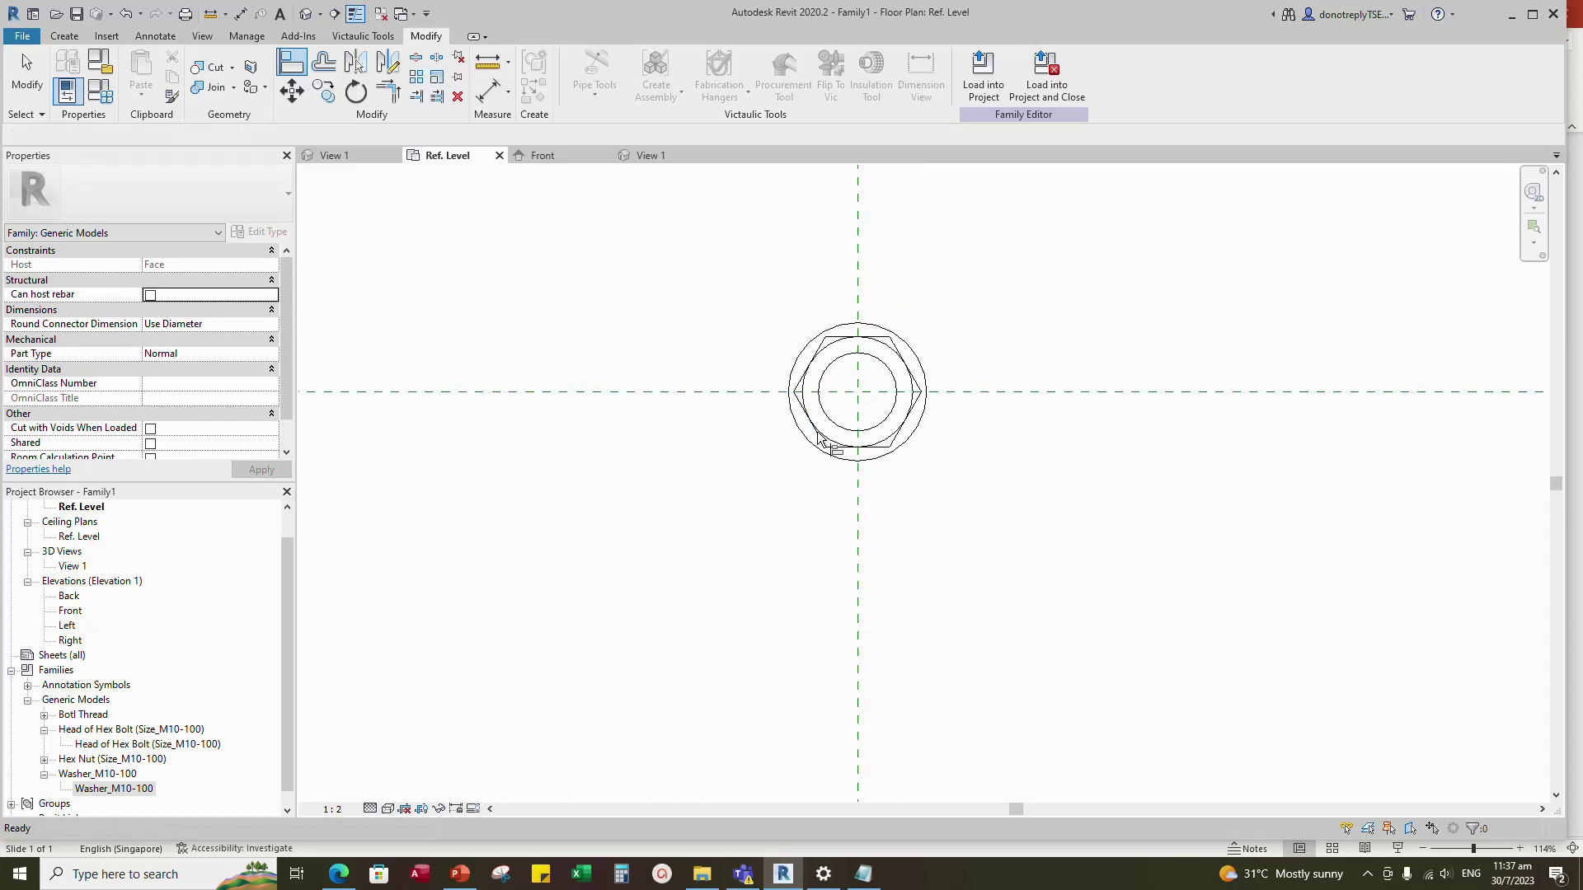
# - Place a Botl Thread instance at the intersection of the centre reference planes in the Ref. Level plan
pyautogui.hotkey('ctrl', 'Tab')
pyautogui.click(454, 156)
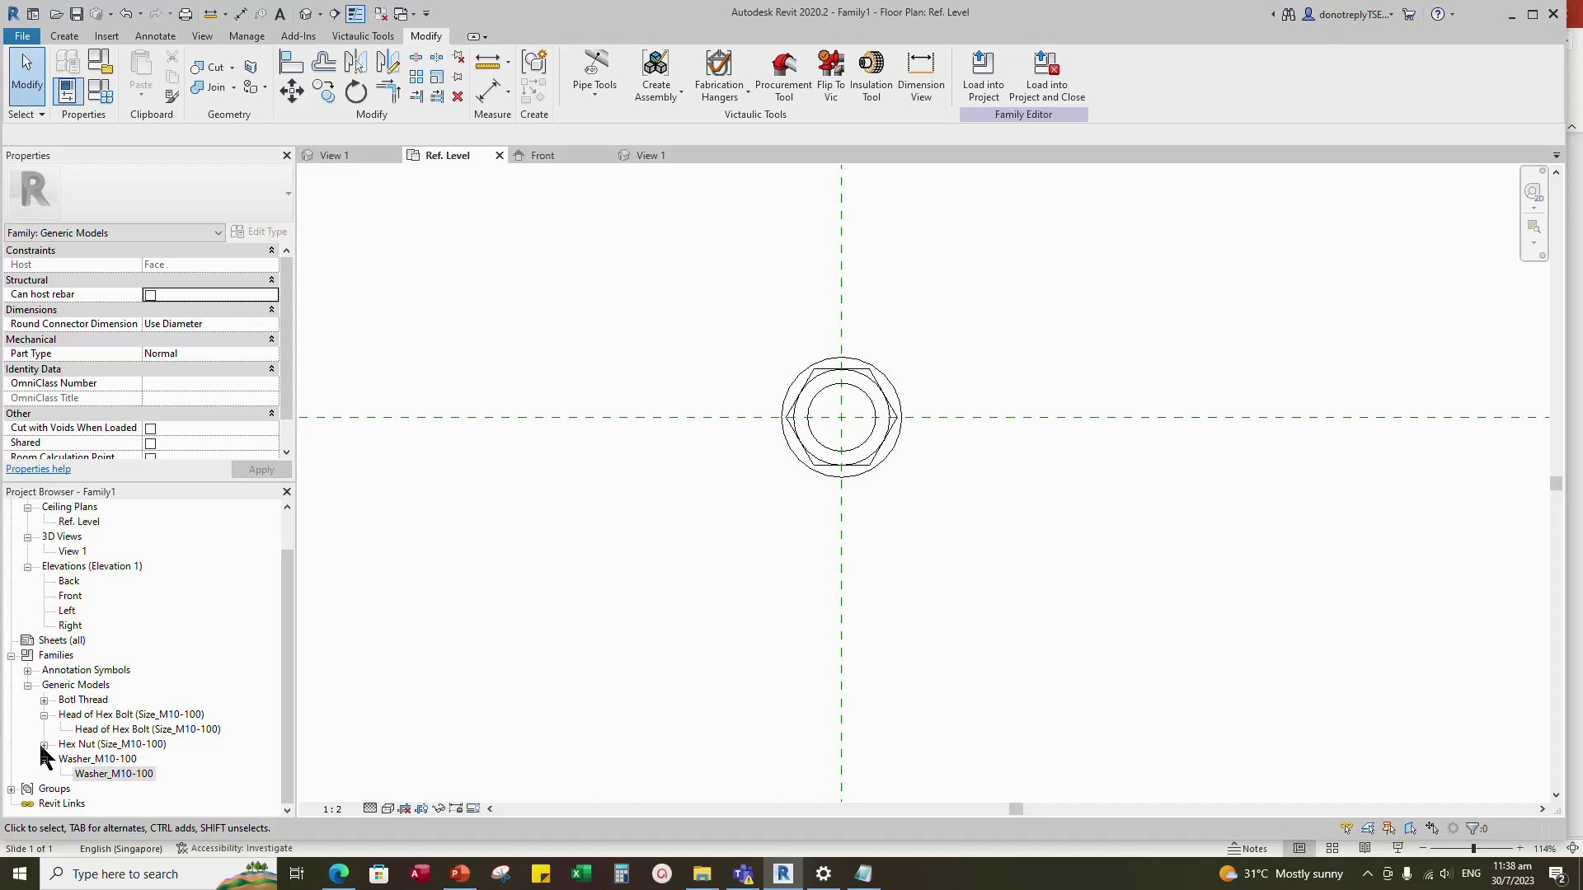
pyautogui.click(45, 700)
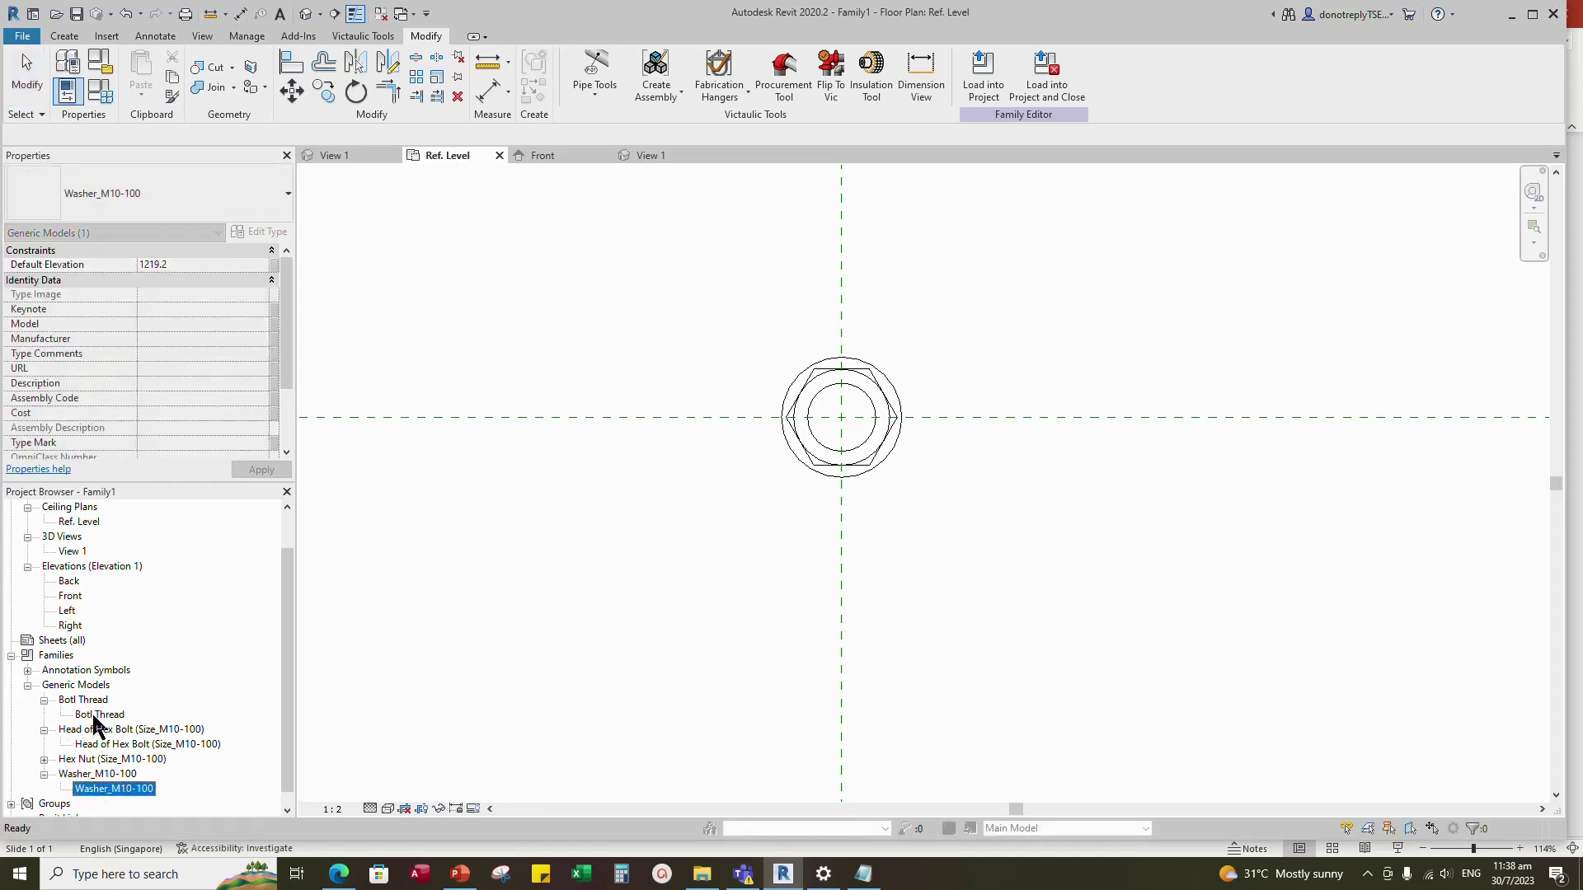
pyautogui.click(99, 715)
pyautogui.moveTo(732, 487); pyautogui.dragTo(775, 461)
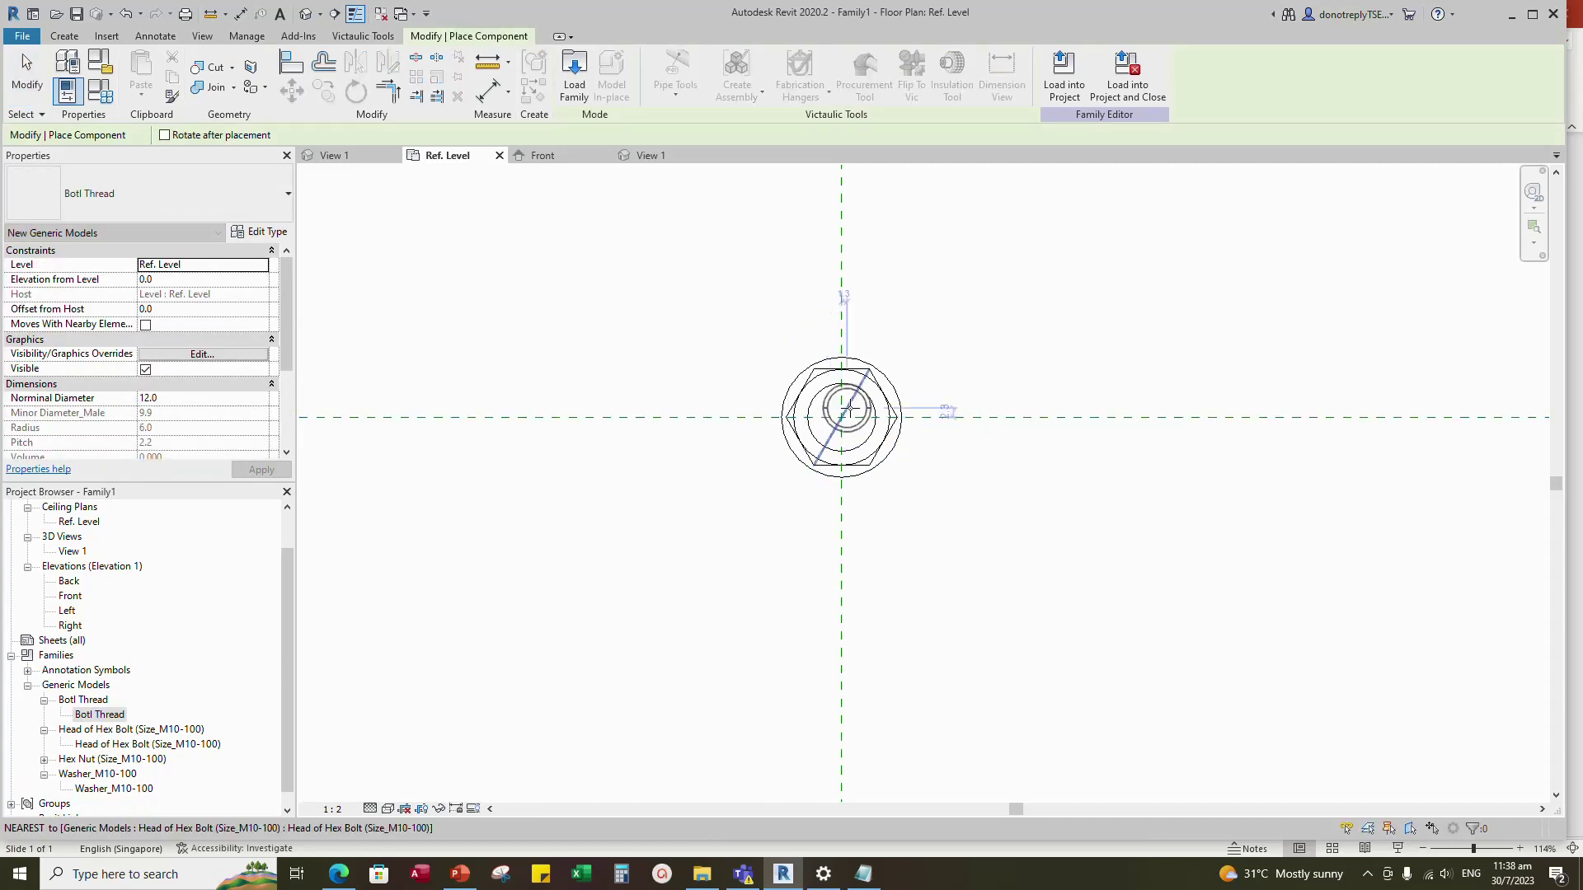
pyautogui.scroll(2, 849, 410)
pyautogui.click(847, 428)
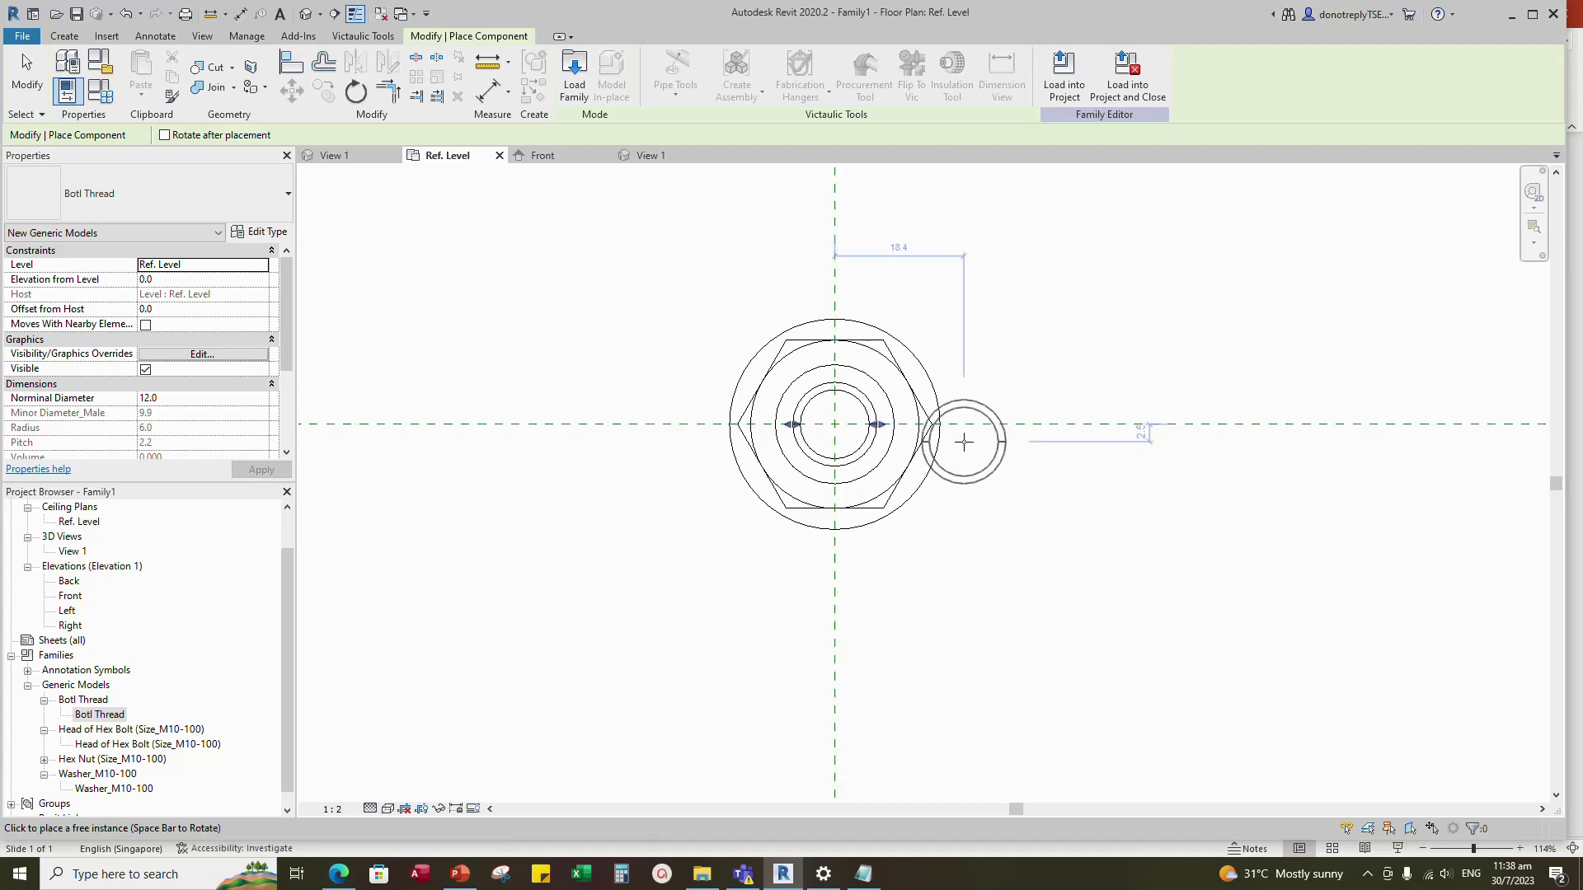
pyautogui.press('Escape')
pyautogui.press('Escape')
# - Align the bolt thread vertically to the host's top face in the Front elevation
pyautogui.hotkey('ctrl', 'Tab')
pyautogui.click(301, 71)
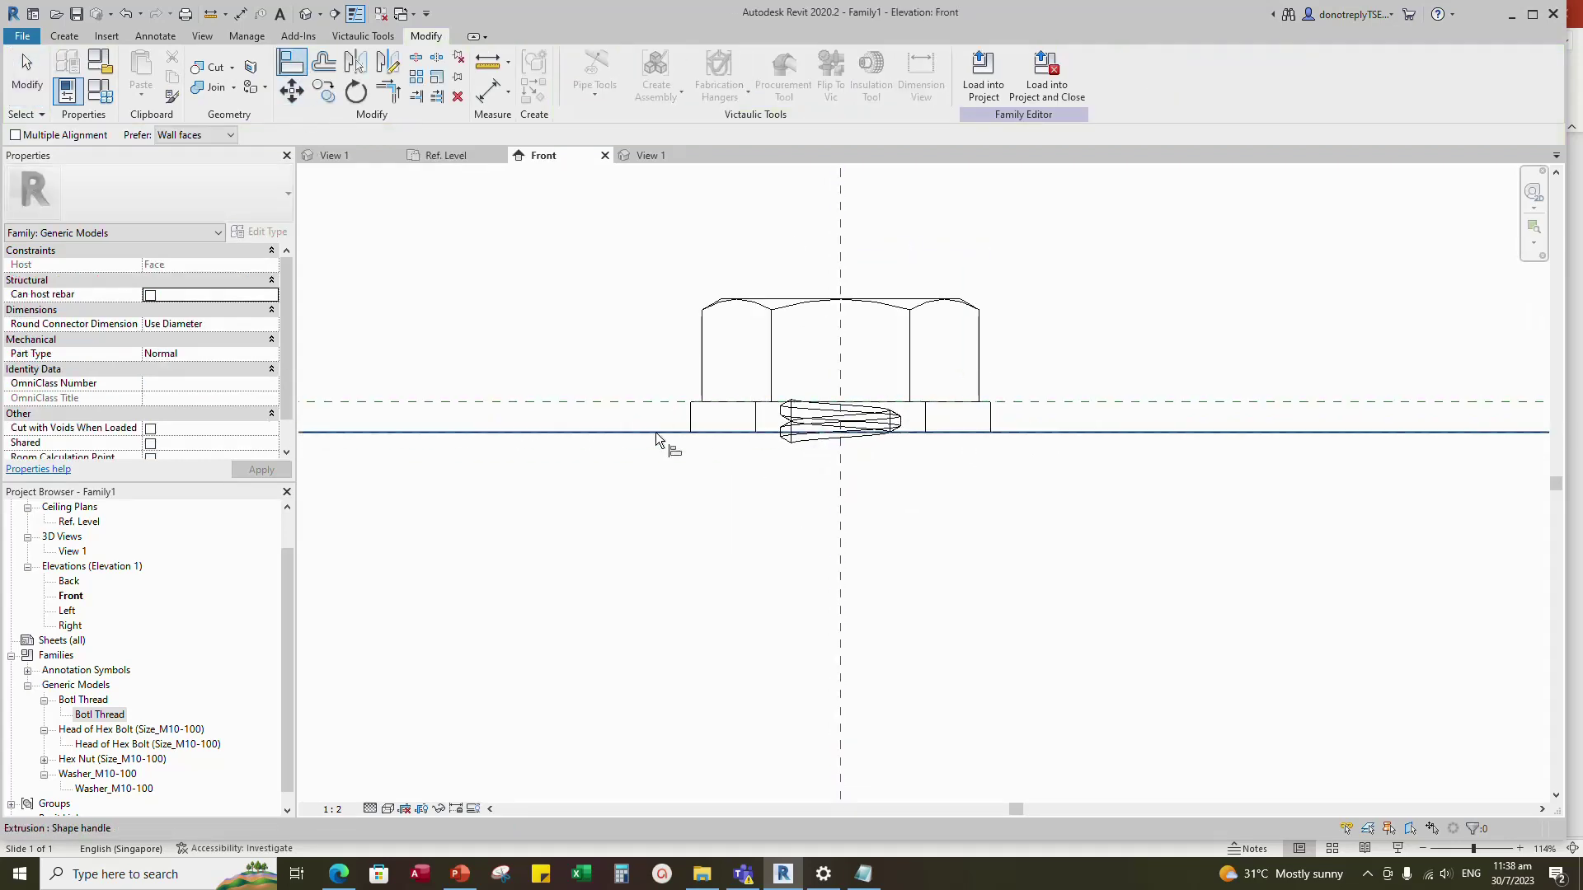
pyautogui.scroll(2, 862, 393)
pyautogui.click(952, 433)
pyautogui.press('Escape')
pyautogui.press('Escape')
pyautogui.scroll(-3, 938, 525)
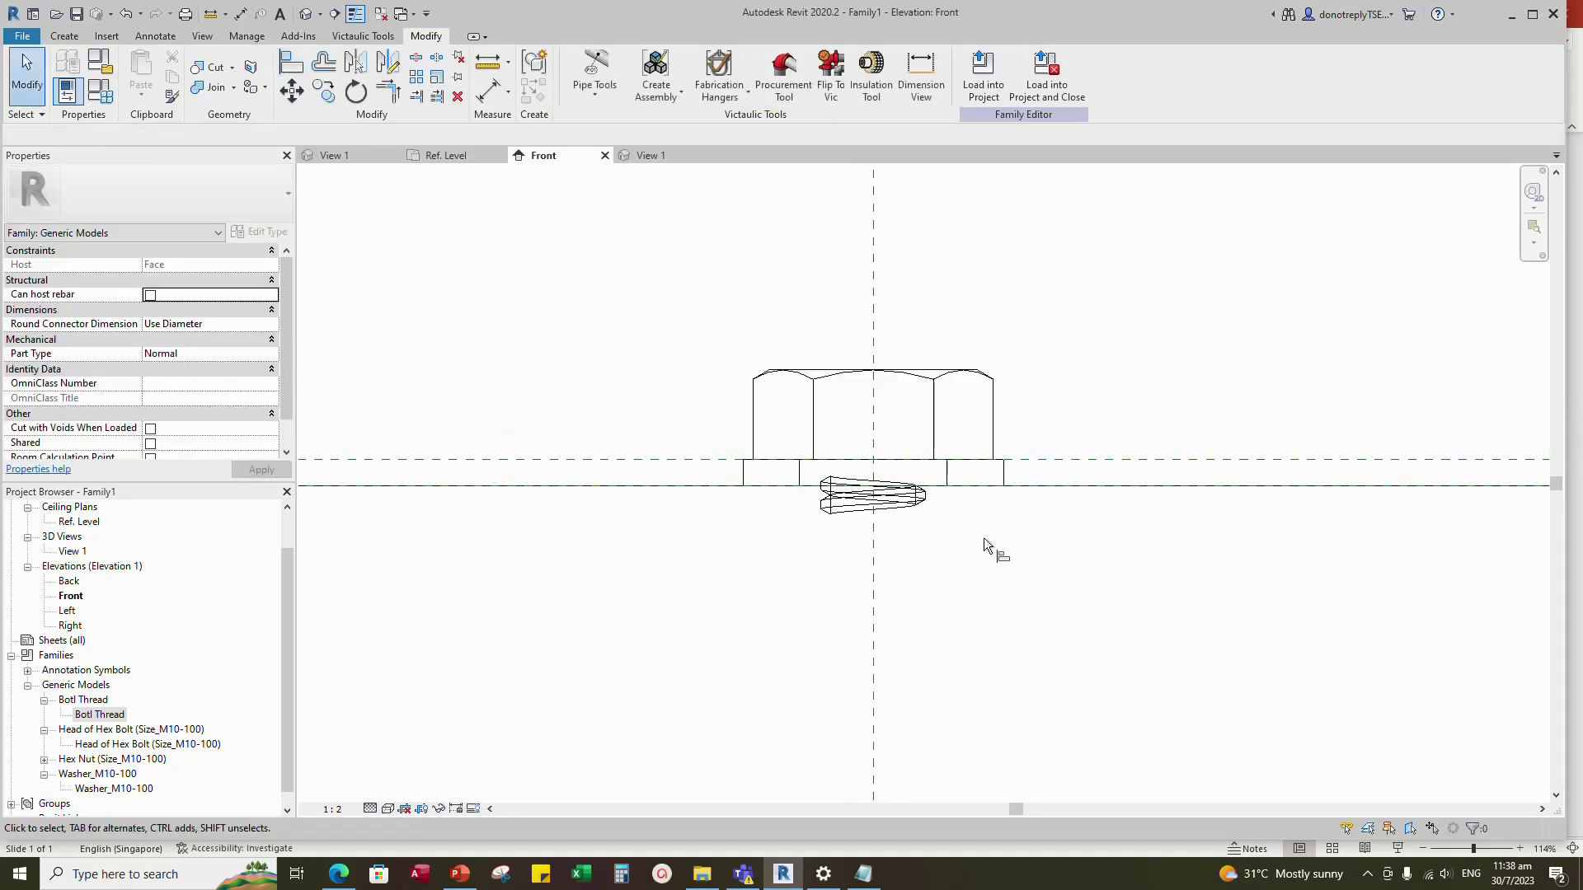
# - Associate the bolt thread's Lookup Table Name with the host family's Lookup Table Name2 parameter
pyautogui.click(837, 516)
pyautogui.scroll(-2, 1196, 454)
pyautogui.scroll(-2, 188, 382)
pyautogui.scroll(-2, 192, 391)
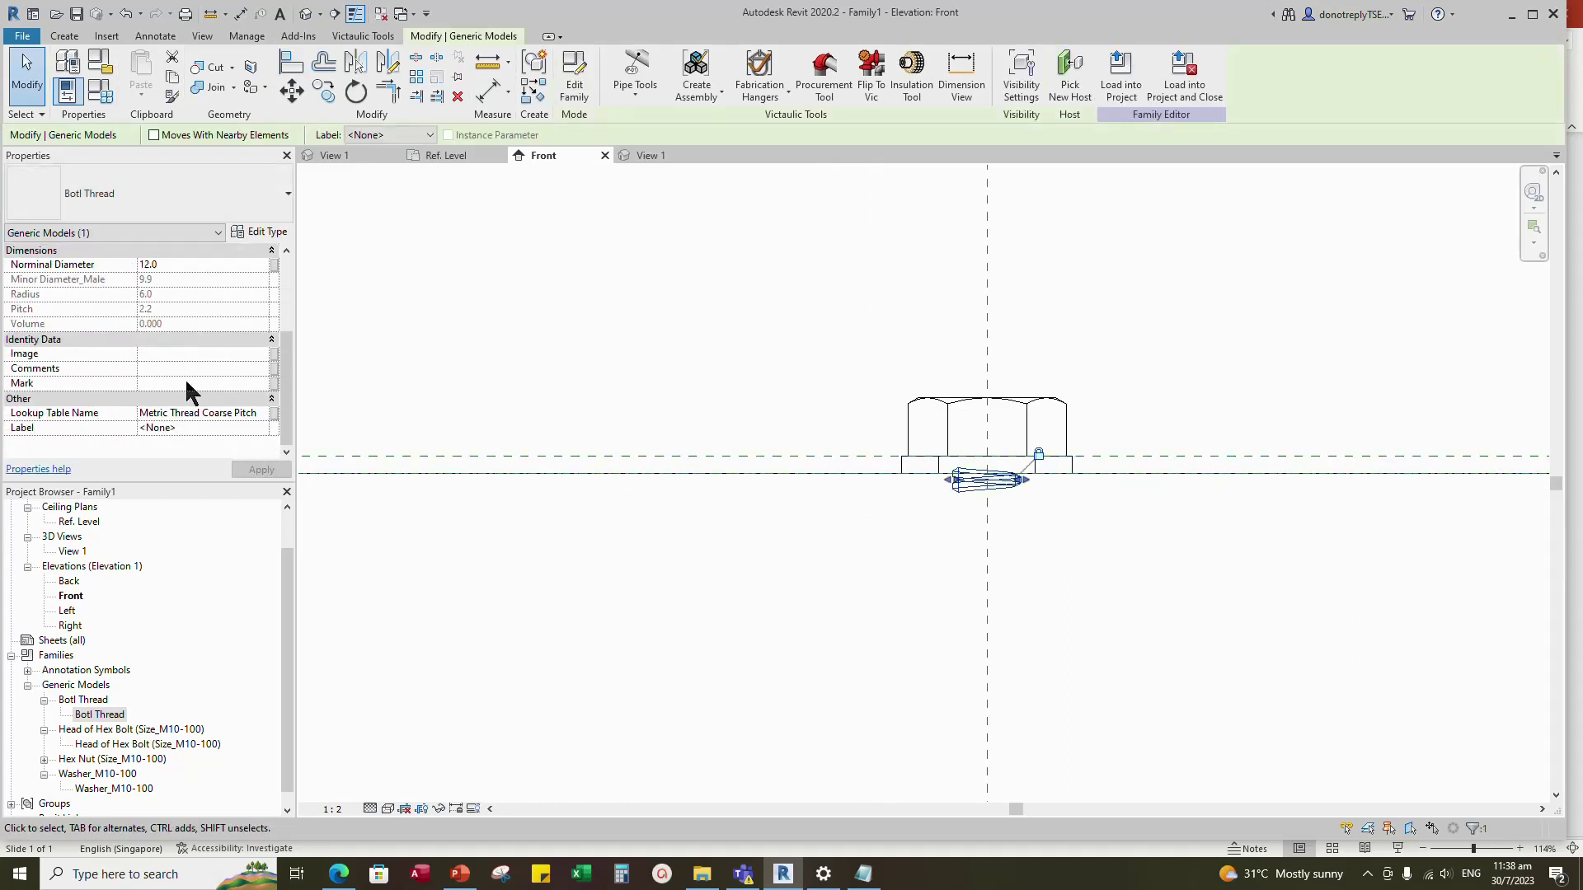
pyautogui.click(274, 413)
pyautogui.click(726, 431)
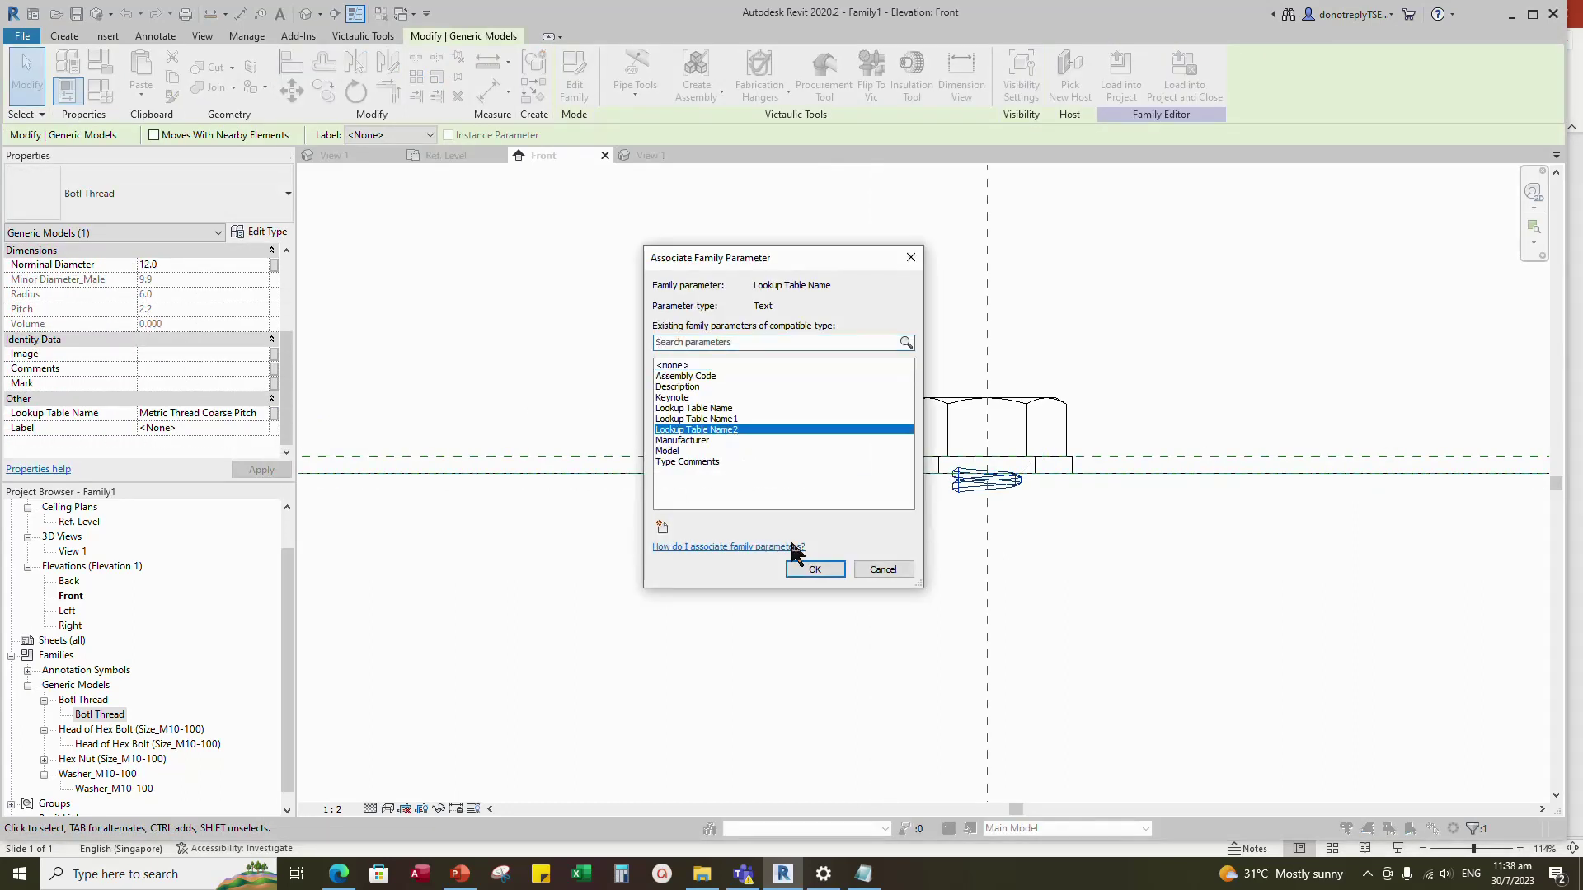
pyautogui.click(809, 568)
# - Associate the bolt thread's Norminal Diameter with the host family's Nominal Diameter parameter
pyautogui.scroll(5, 205, 378)
pyautogui.click(274, 398)
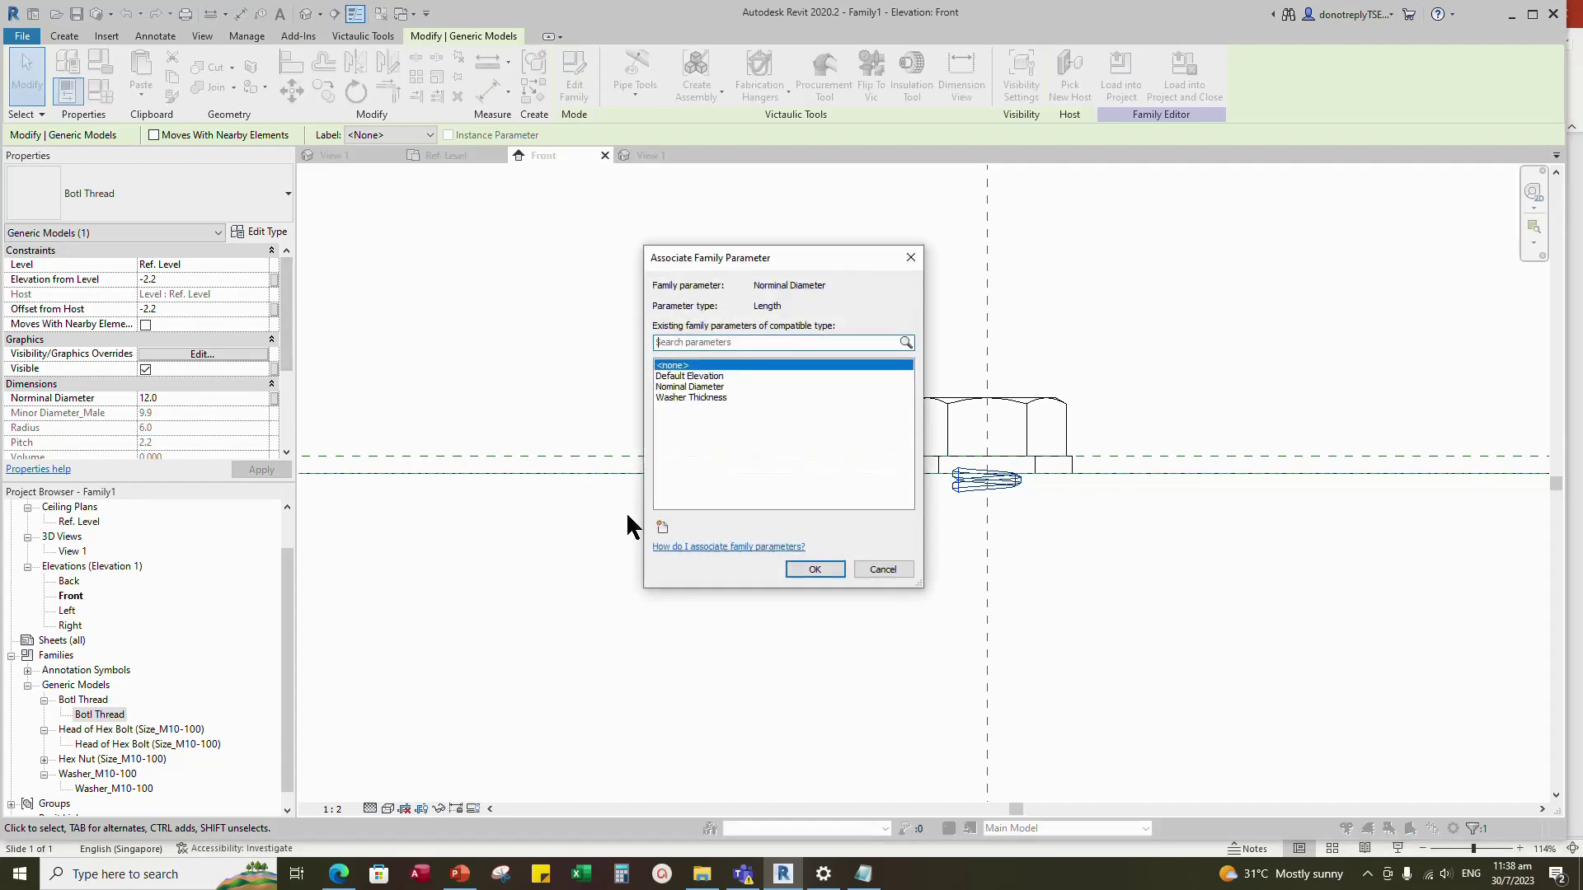
pyautogui.click(693, 387)
pyautogui.click(814, 569)
pyautogui.click(1090, 533)
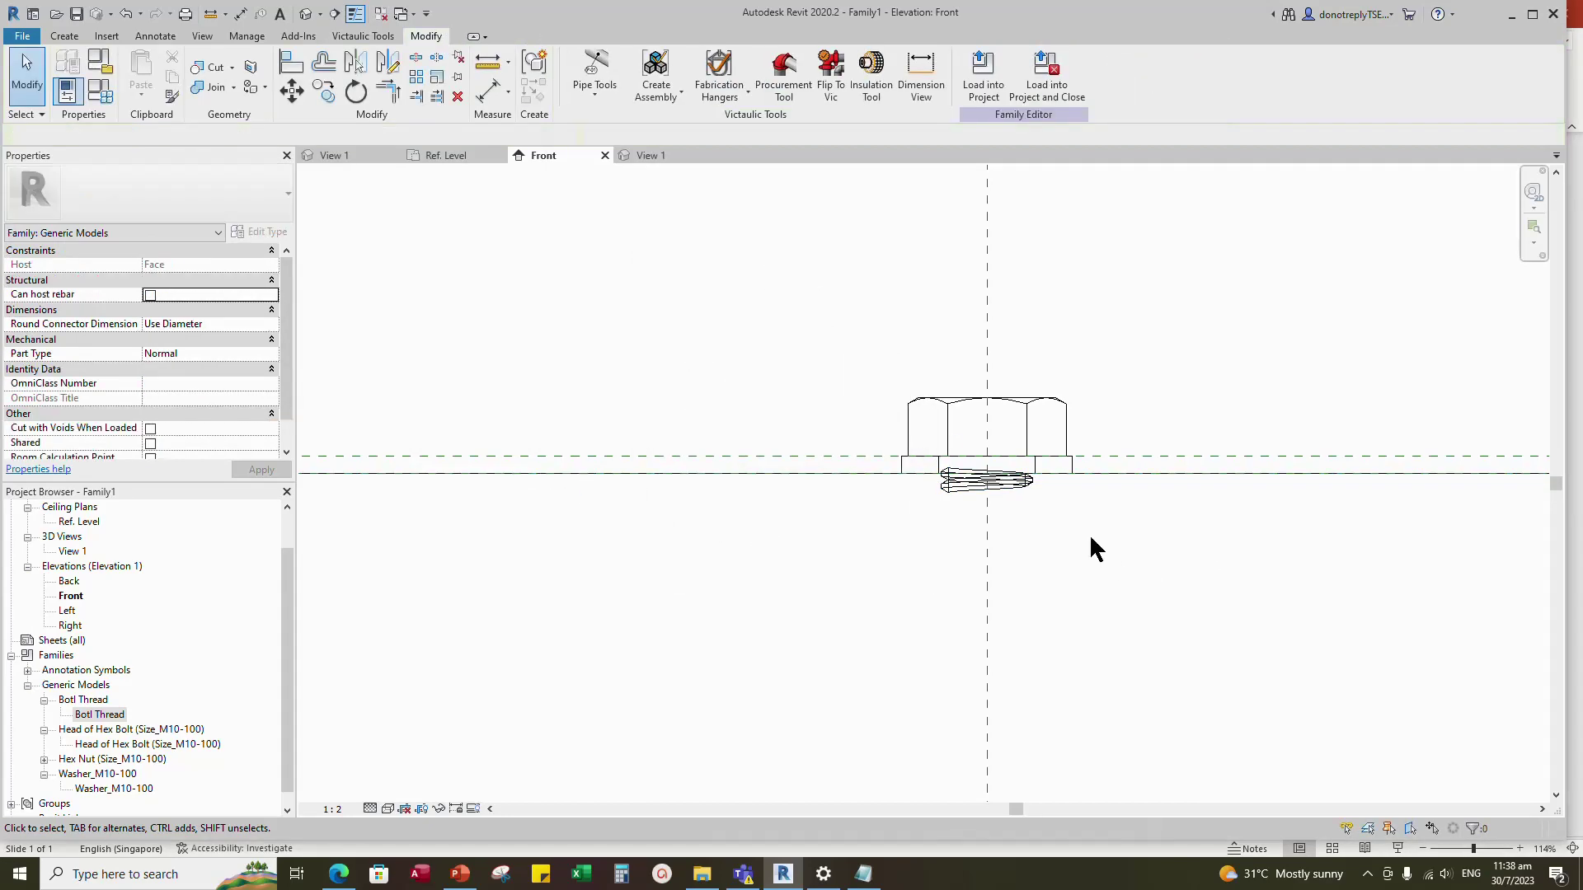
# - Create two horizontal reference planes below the host face, each offset 2.2 mm from the line above it
pyautogui.scroll(1, 960, 692)
pyautogui.click(1210, 317)
pyautogui.scroll(-1, 1201, 315)
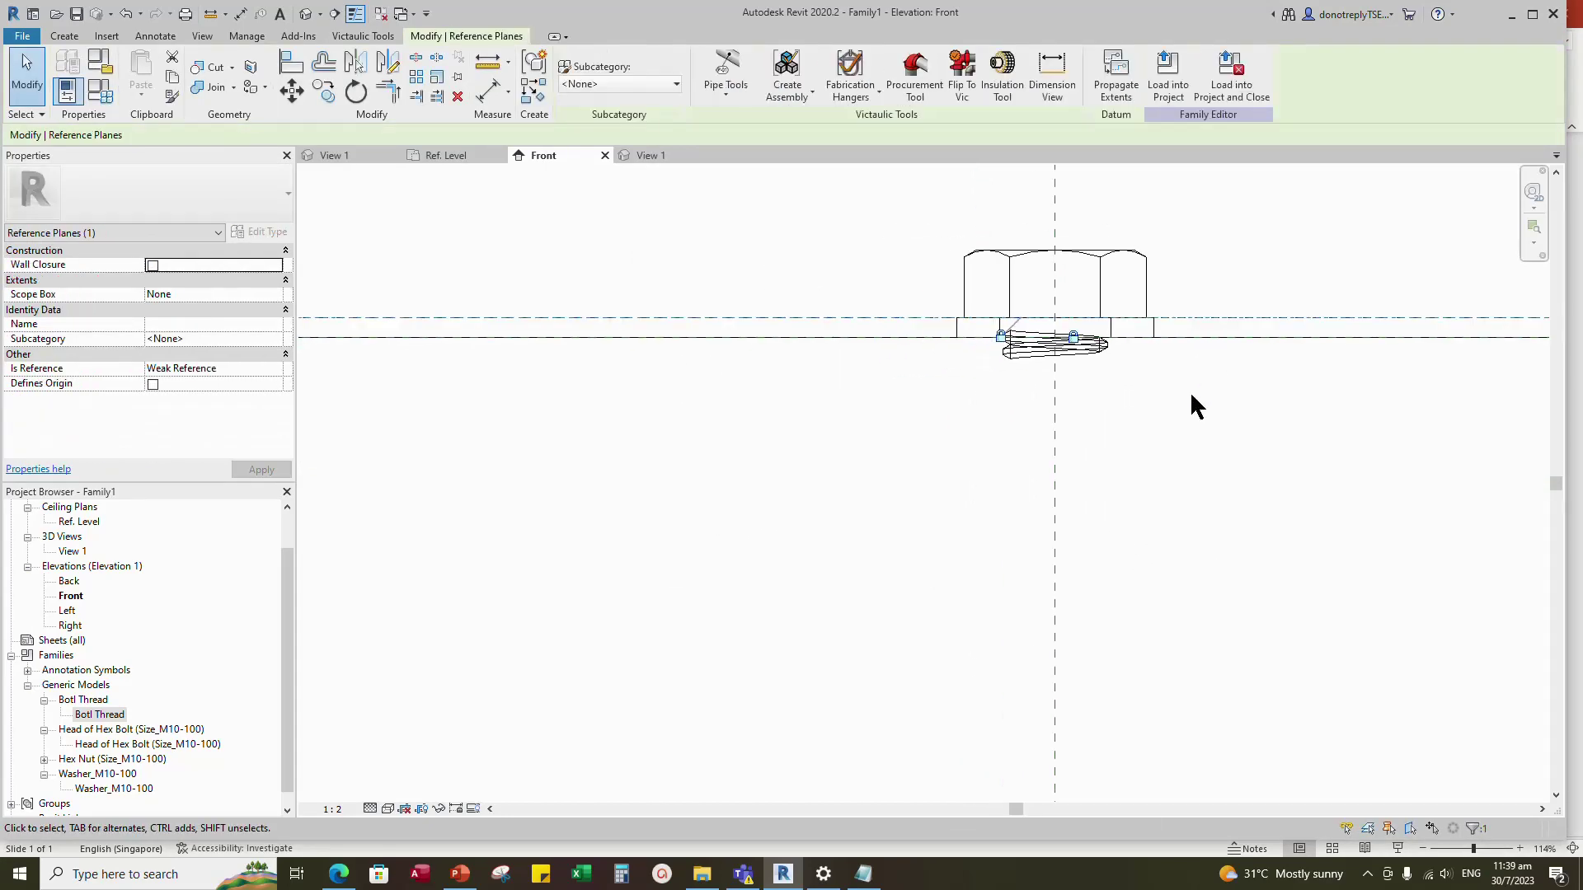
pyautogui.click(535, 93)
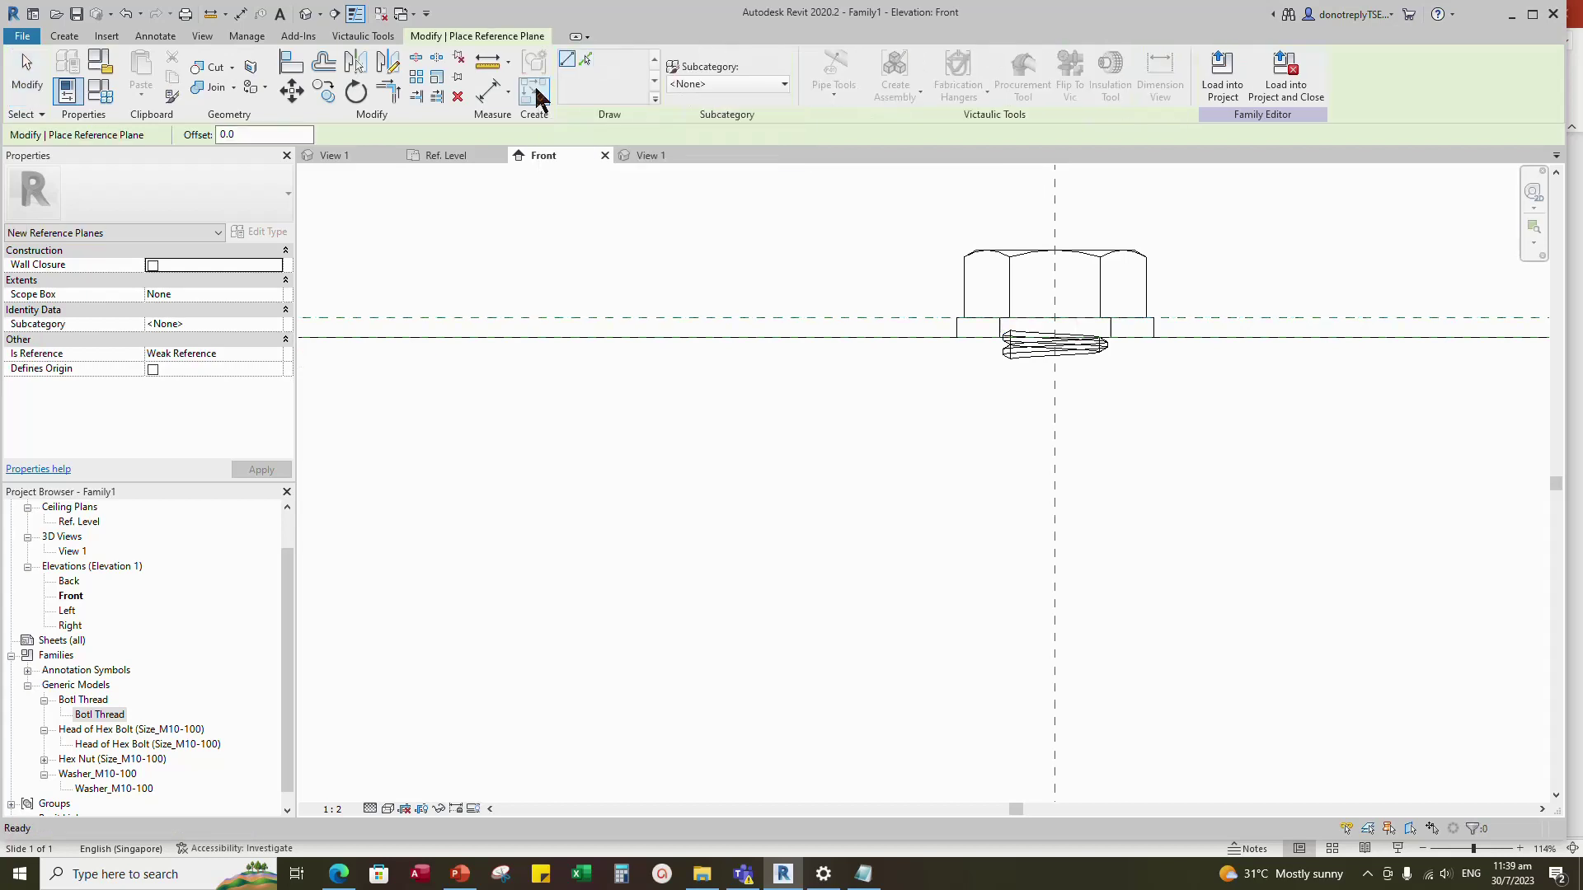
pyautogui.click(586, 60)
pyautogui.click(211, 137)
pyautogui.write('2.2')
pyautogui.scroll(1, 742, 371)
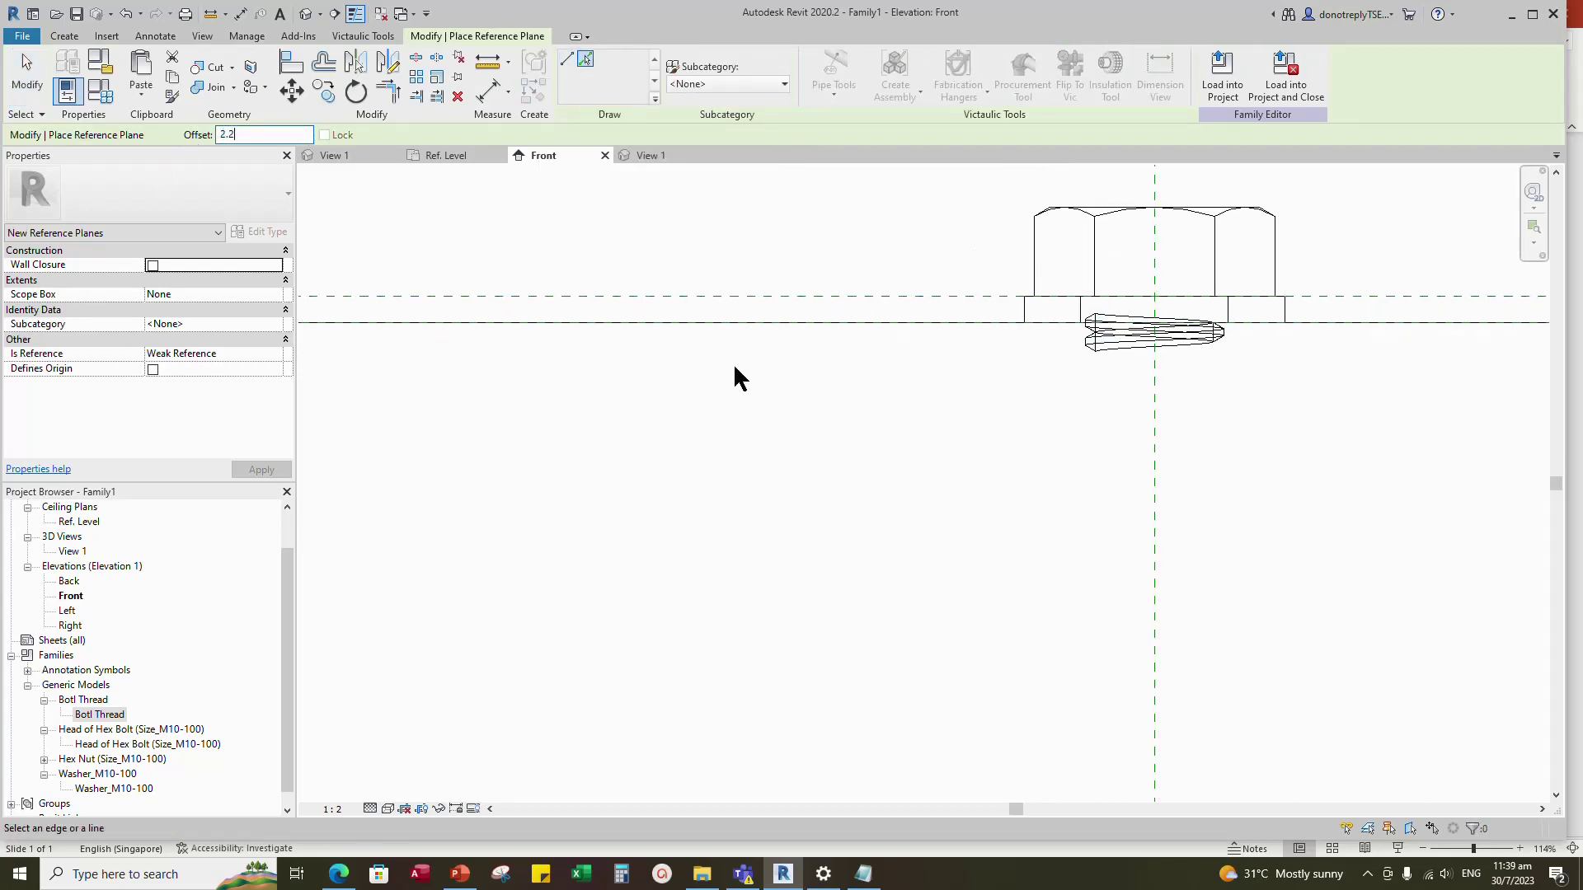
pyautogui.click(715, 326)
pyautogui.click(717, 346)
pyautogui.scroll(-3, 874, 445)
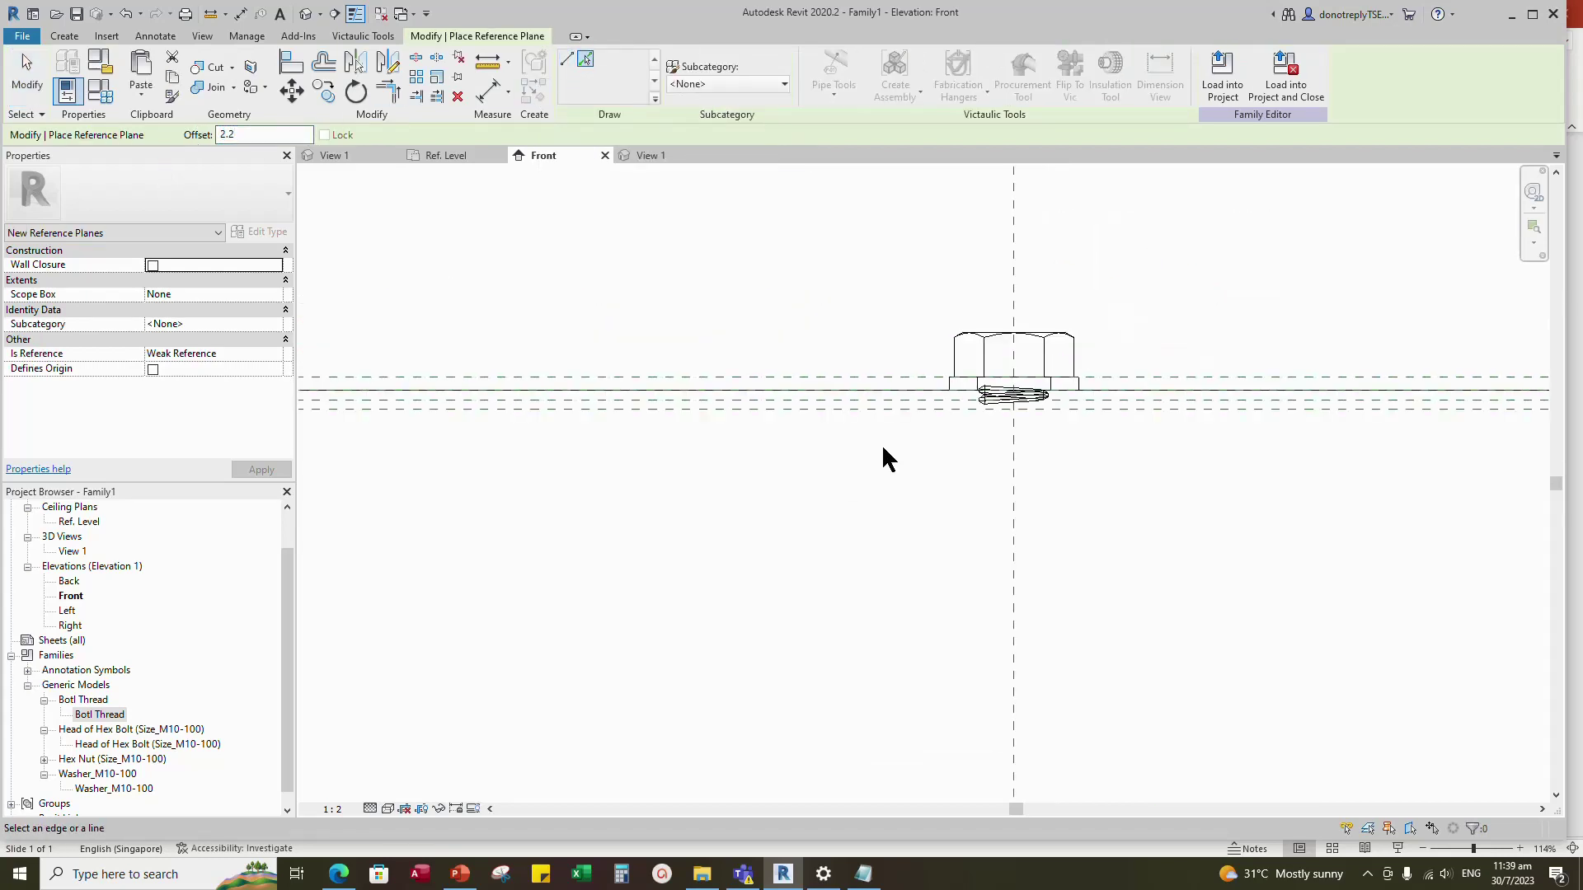
# - Dimension the gap from the host face to the first new reference plane and the gap between the two new planes
pyautogui.click(487, 91)
pyautogui.scroll(2, 620, 448)
pyautogui.click(726, 351)
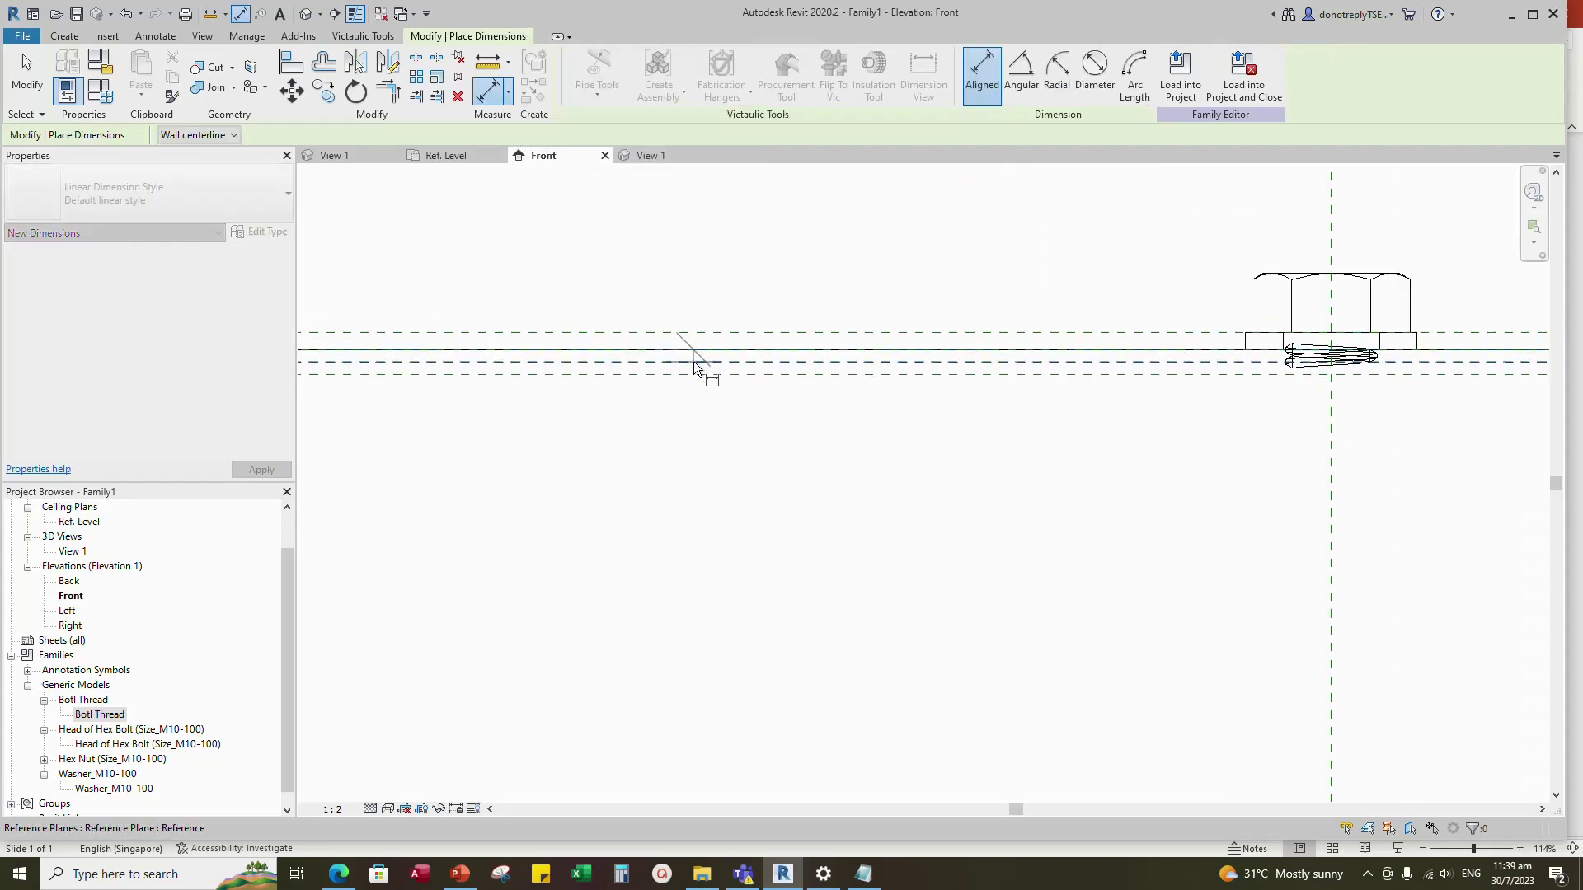
pyautogui.click(695, 362)
pyautogui.scroll(-1, 784, 398)
pyautogui.click(611, 299)
pyautogui.click(689, 374)
pyautogui.click(701, 380)
pyautogui.click(738, 494)
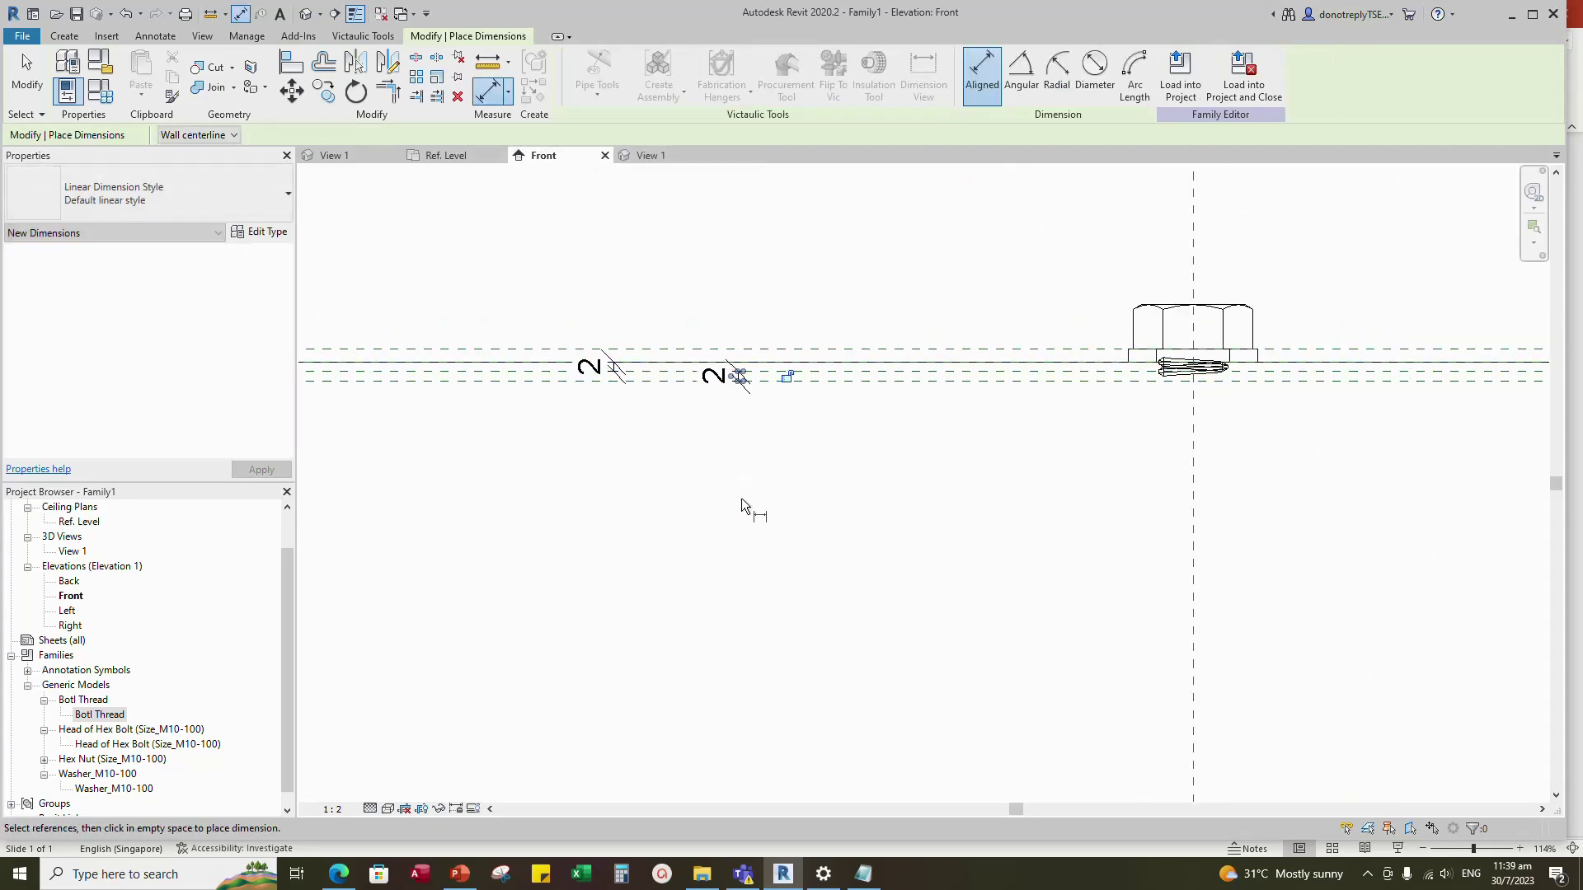
pyautogui.press('Escape')
pyautogui.press('Escape')
# - Label the lower gap dimension with a new instance parameter named Thread Pitch and assign the same label to the upper one
pyautogui.click(725, 381)
pyautogui.click(733, 73)
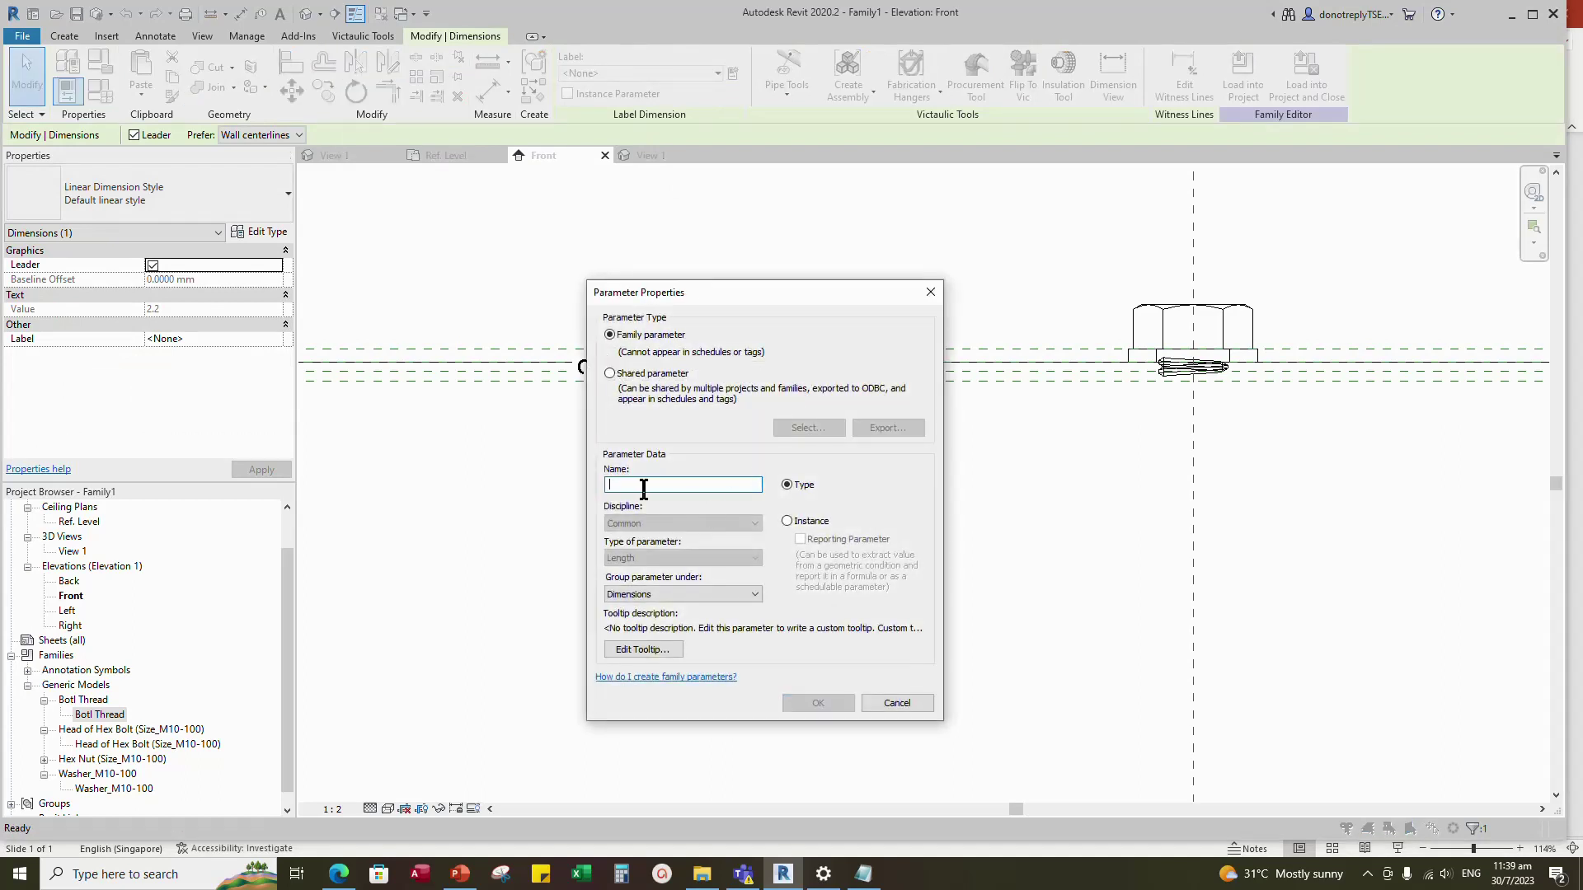
pyautogui.write('Thread Pitch')
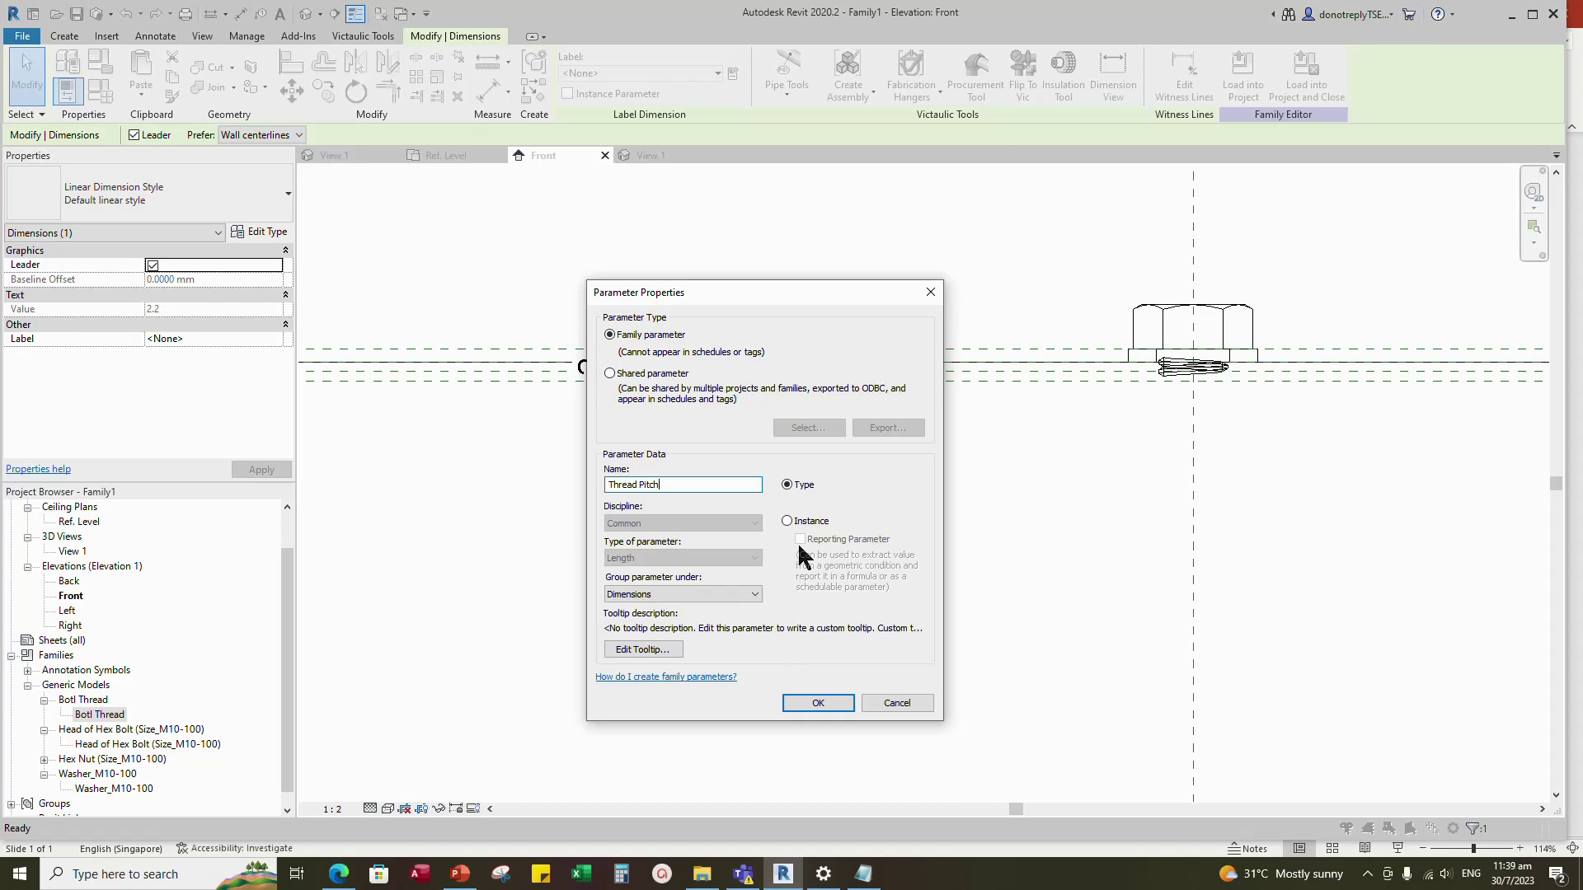
pyautogui.click(787, 521)
pyautogui.click(817, 704)
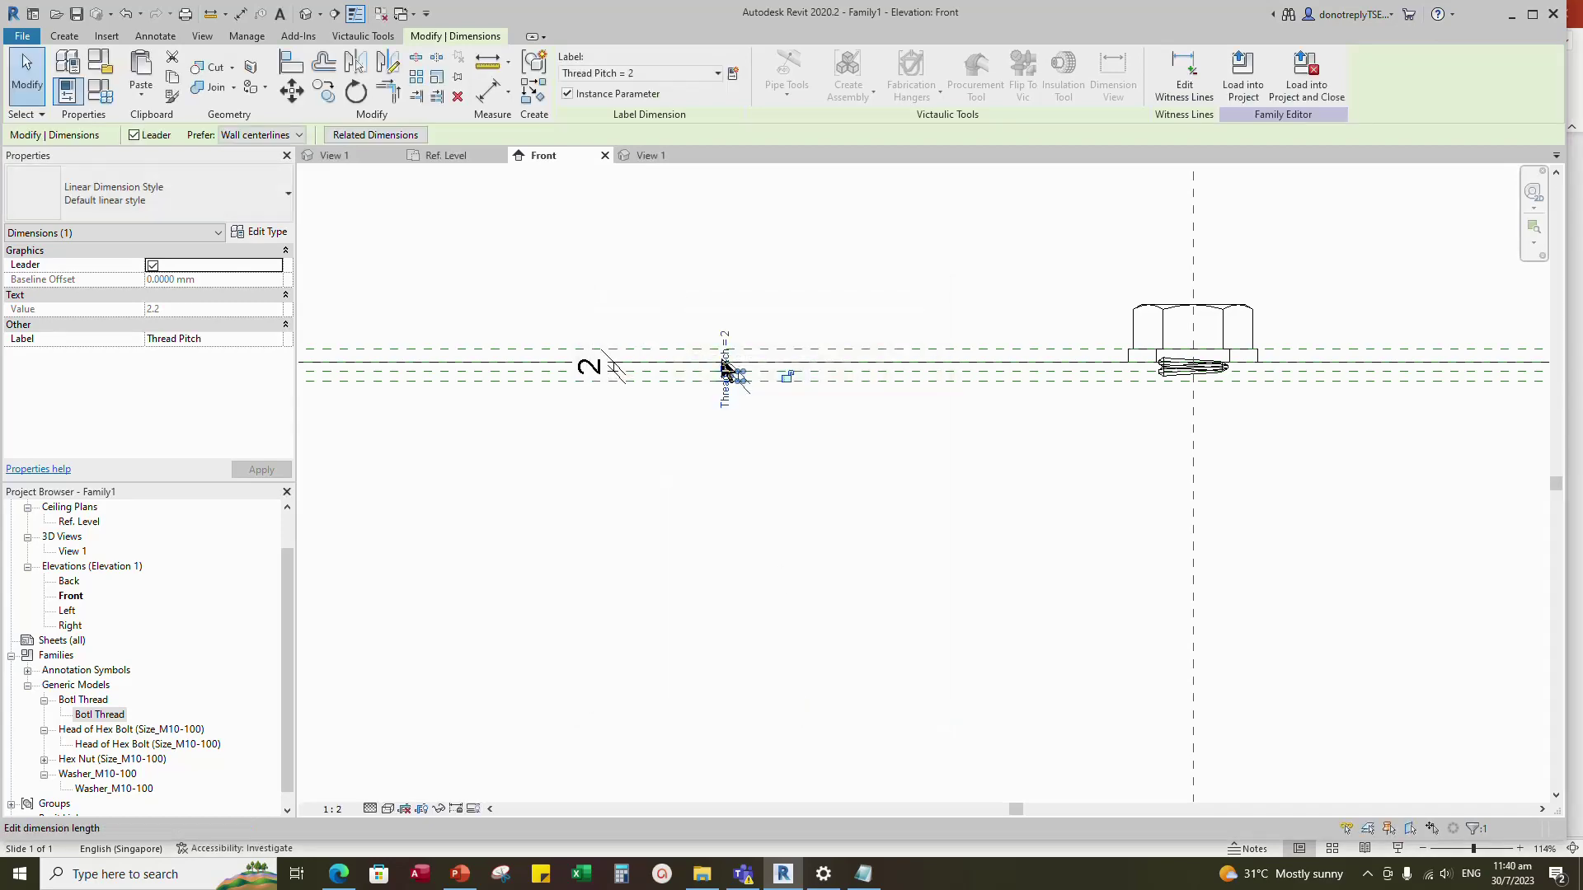
pyautogui.click(279, 339)
pyautogui.click(219, 382)
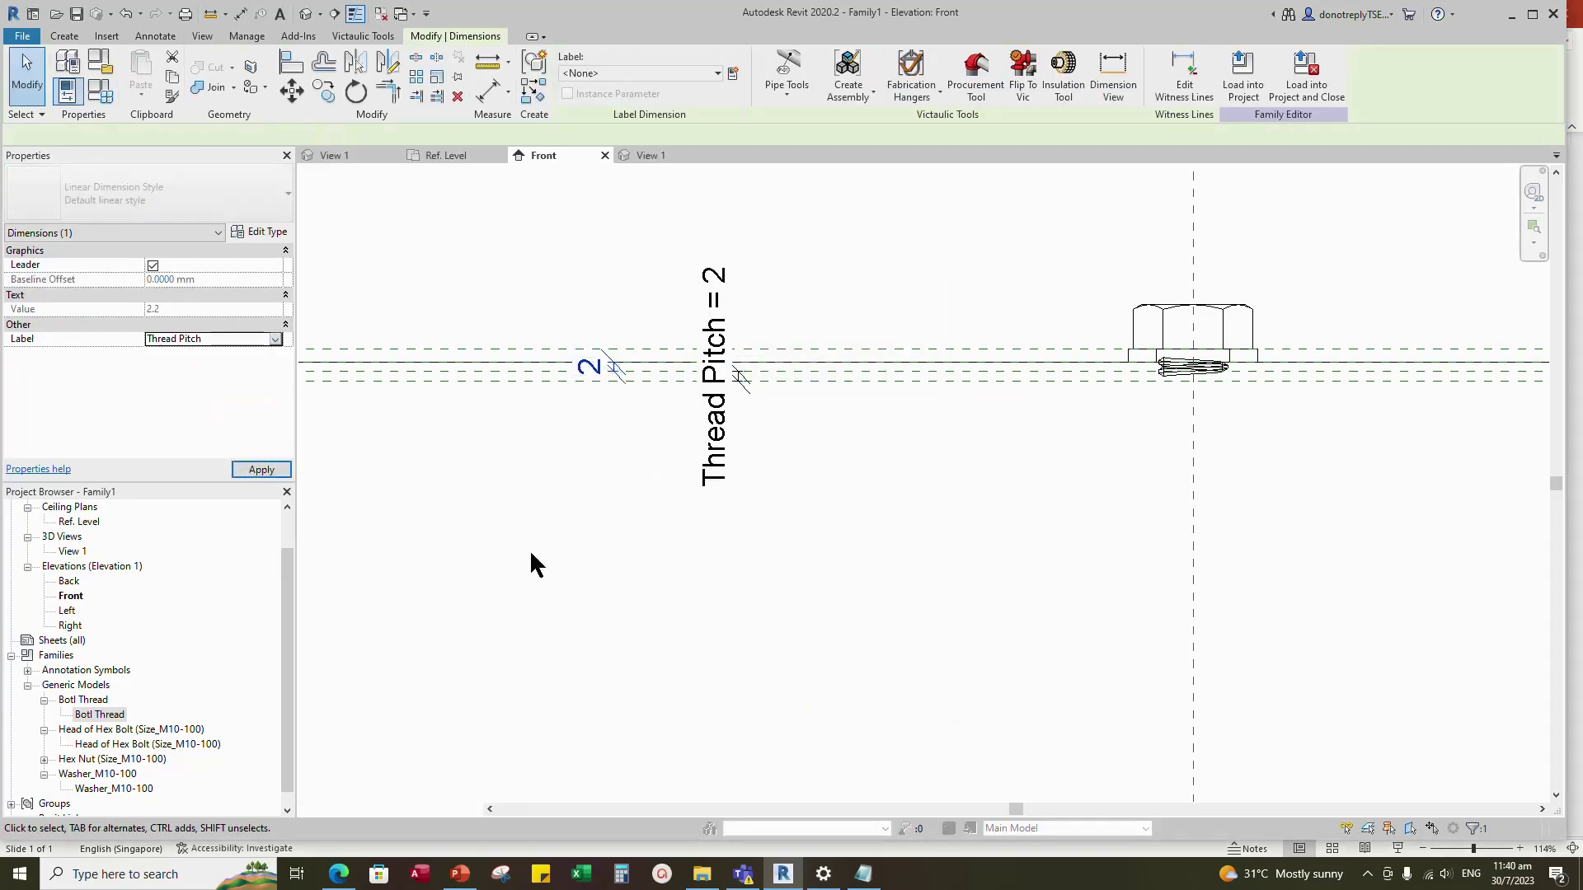
pyautogui.click(529, 552)
pyautogui.scroll(-1, 528, 557)
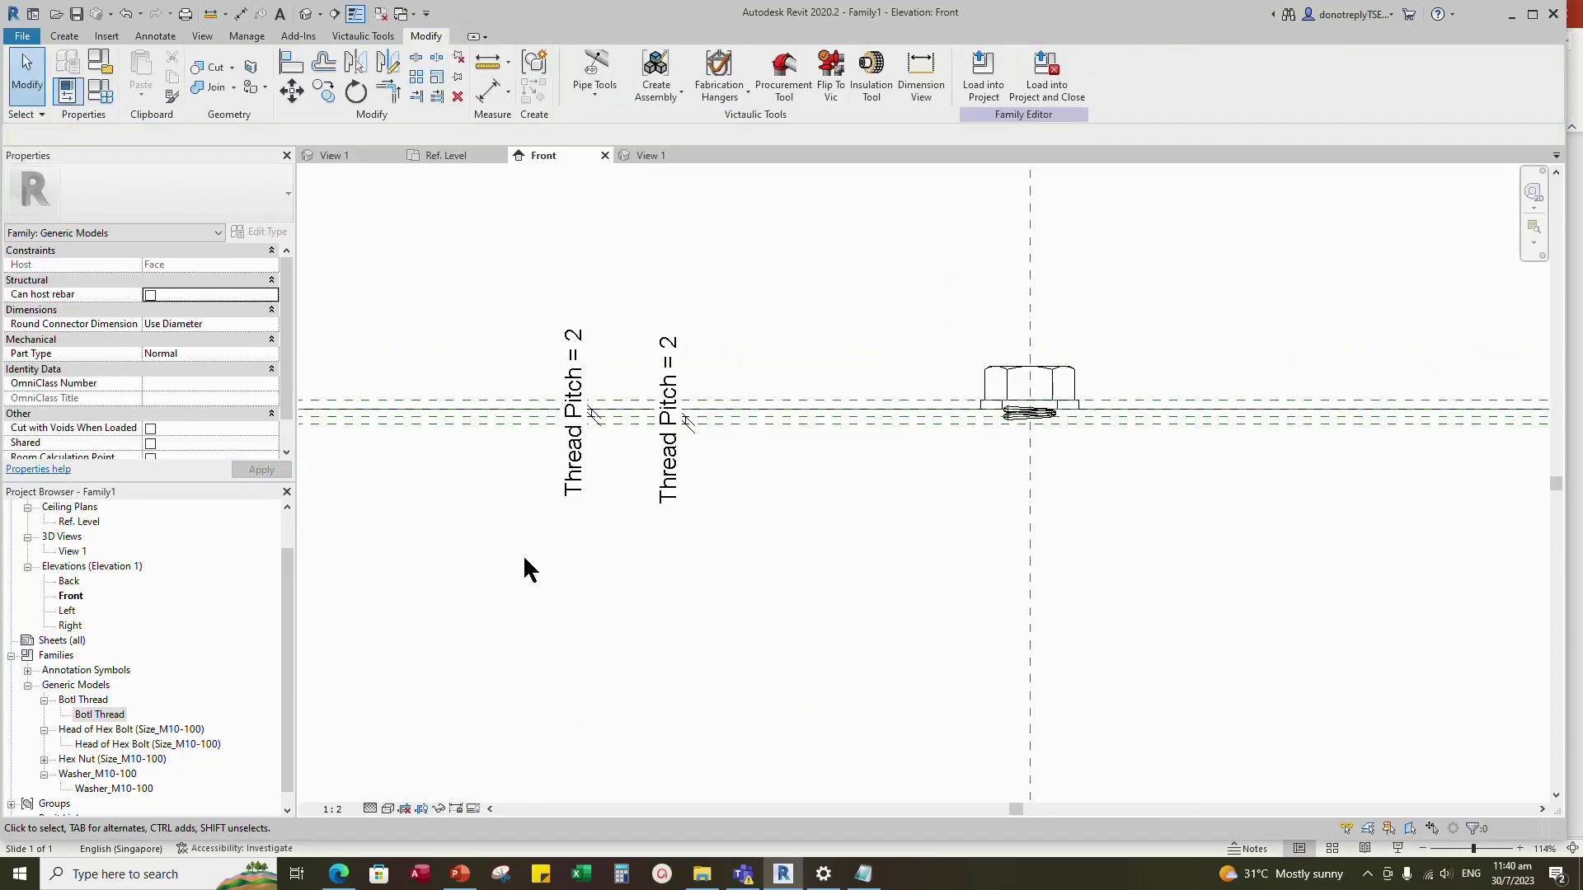
# - Set the Thread Pitch formula to size_lookup(Lookup Table Name2, "P", Nominal Diameter * 0.1, Nominal Diameter)
pyautogui.click(100, 89)
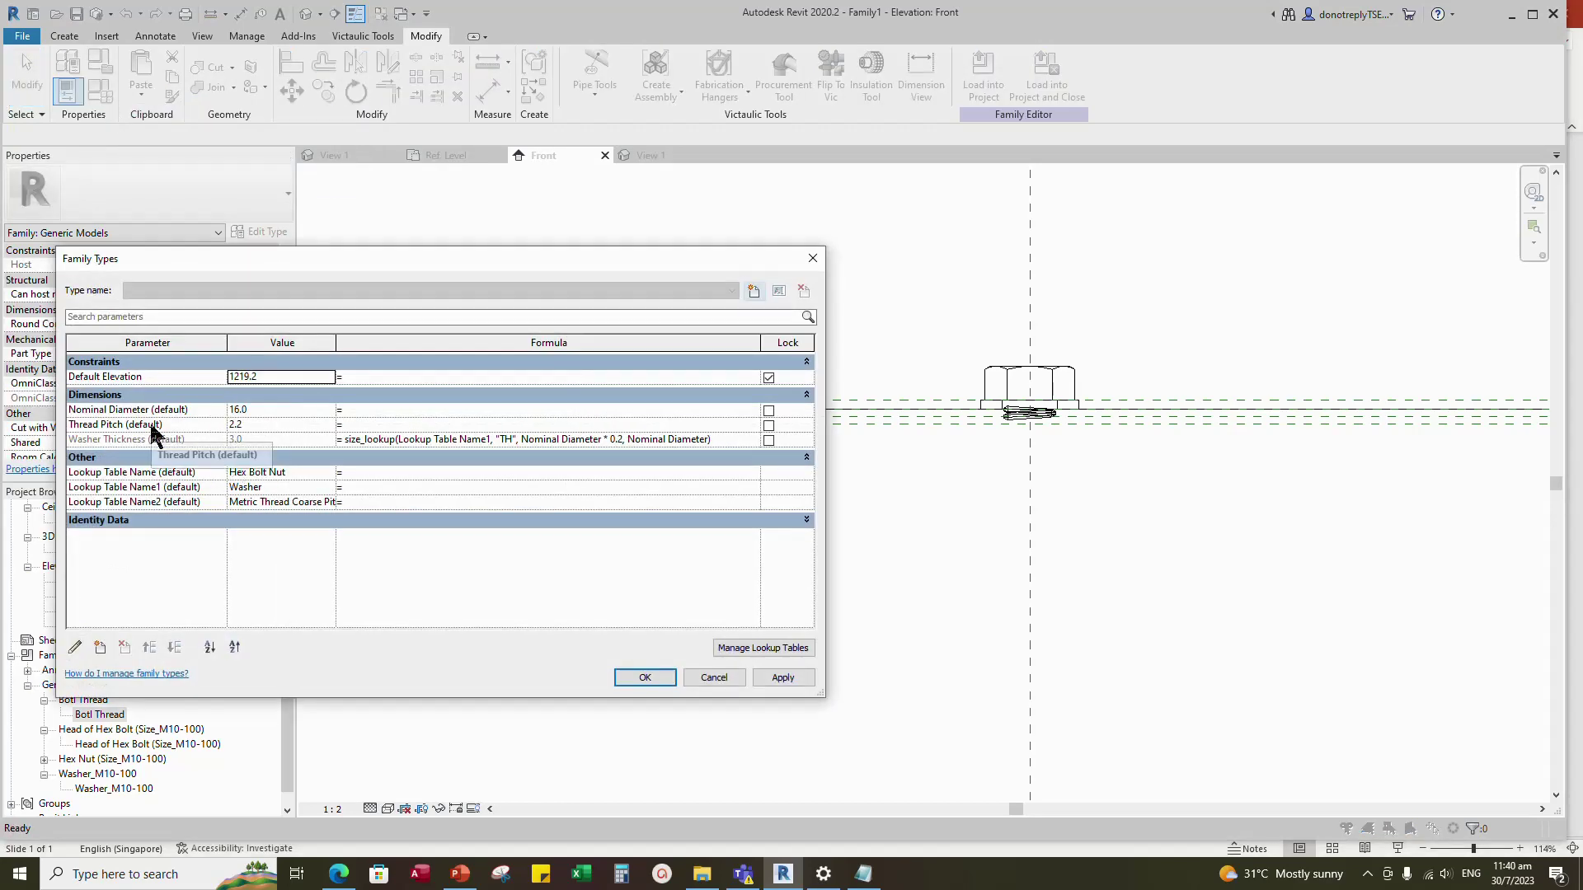
pyautogui.click(409, 424)
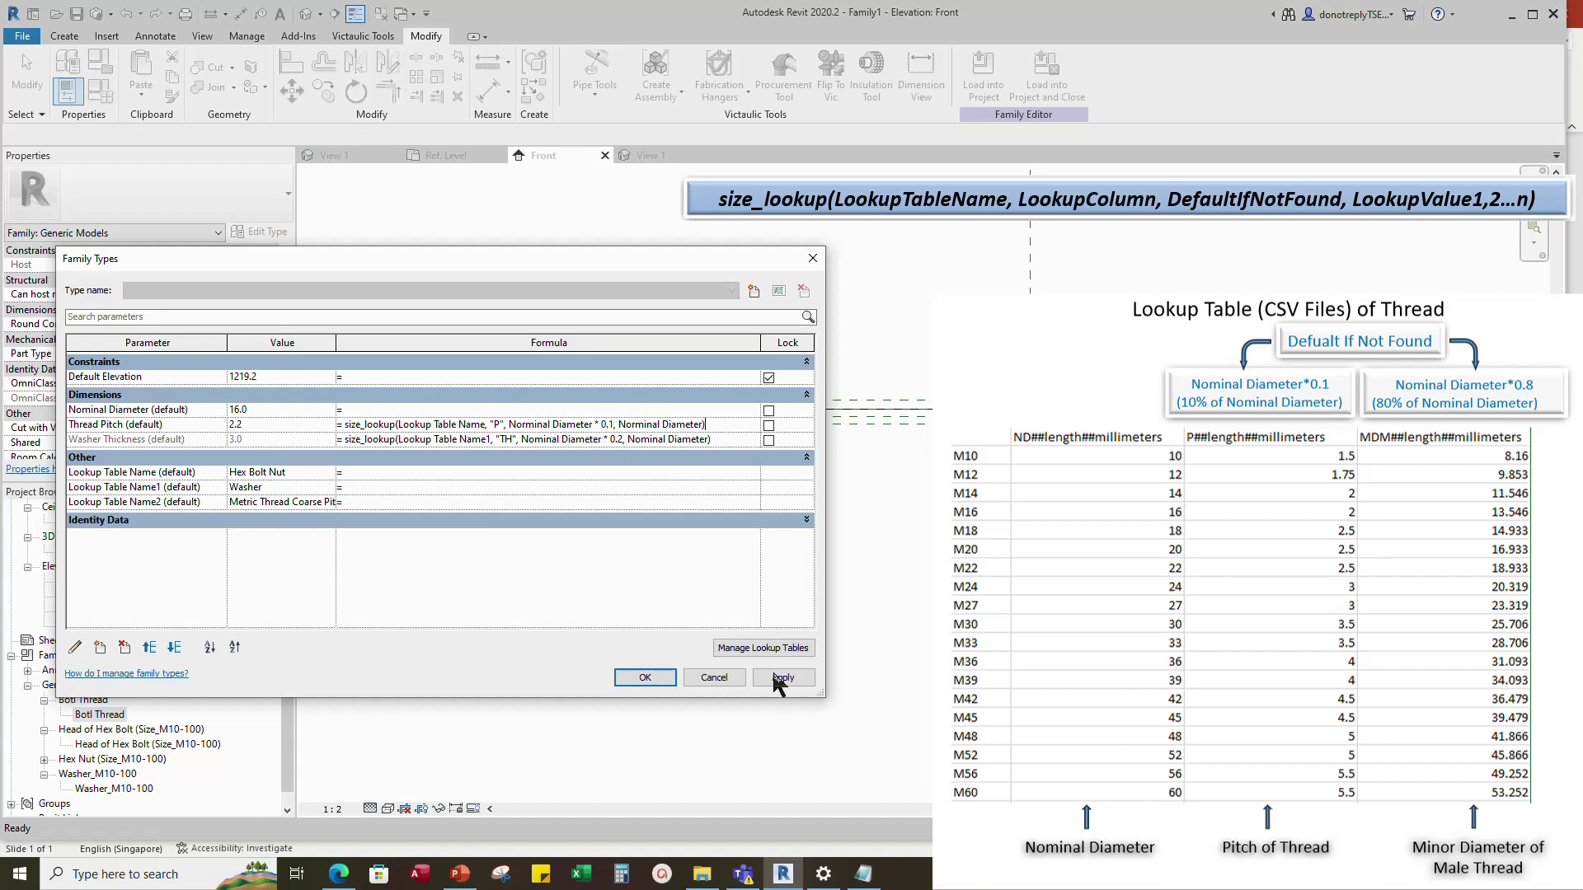
pyautogui.write('2')
pyautogui.press('Return')
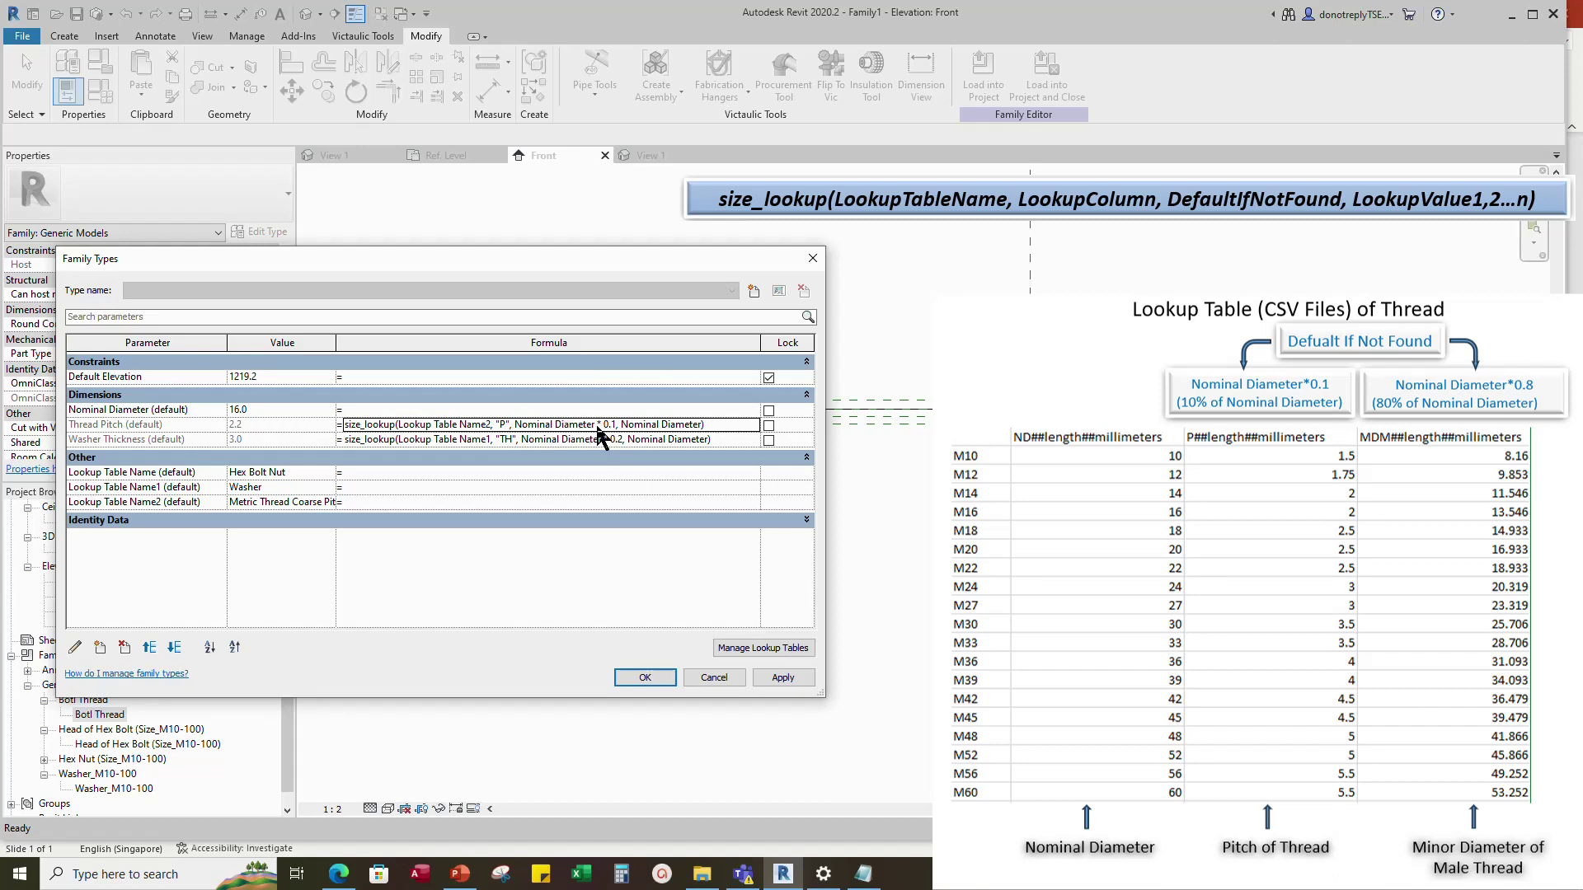
pyautogui.click(781, 678)
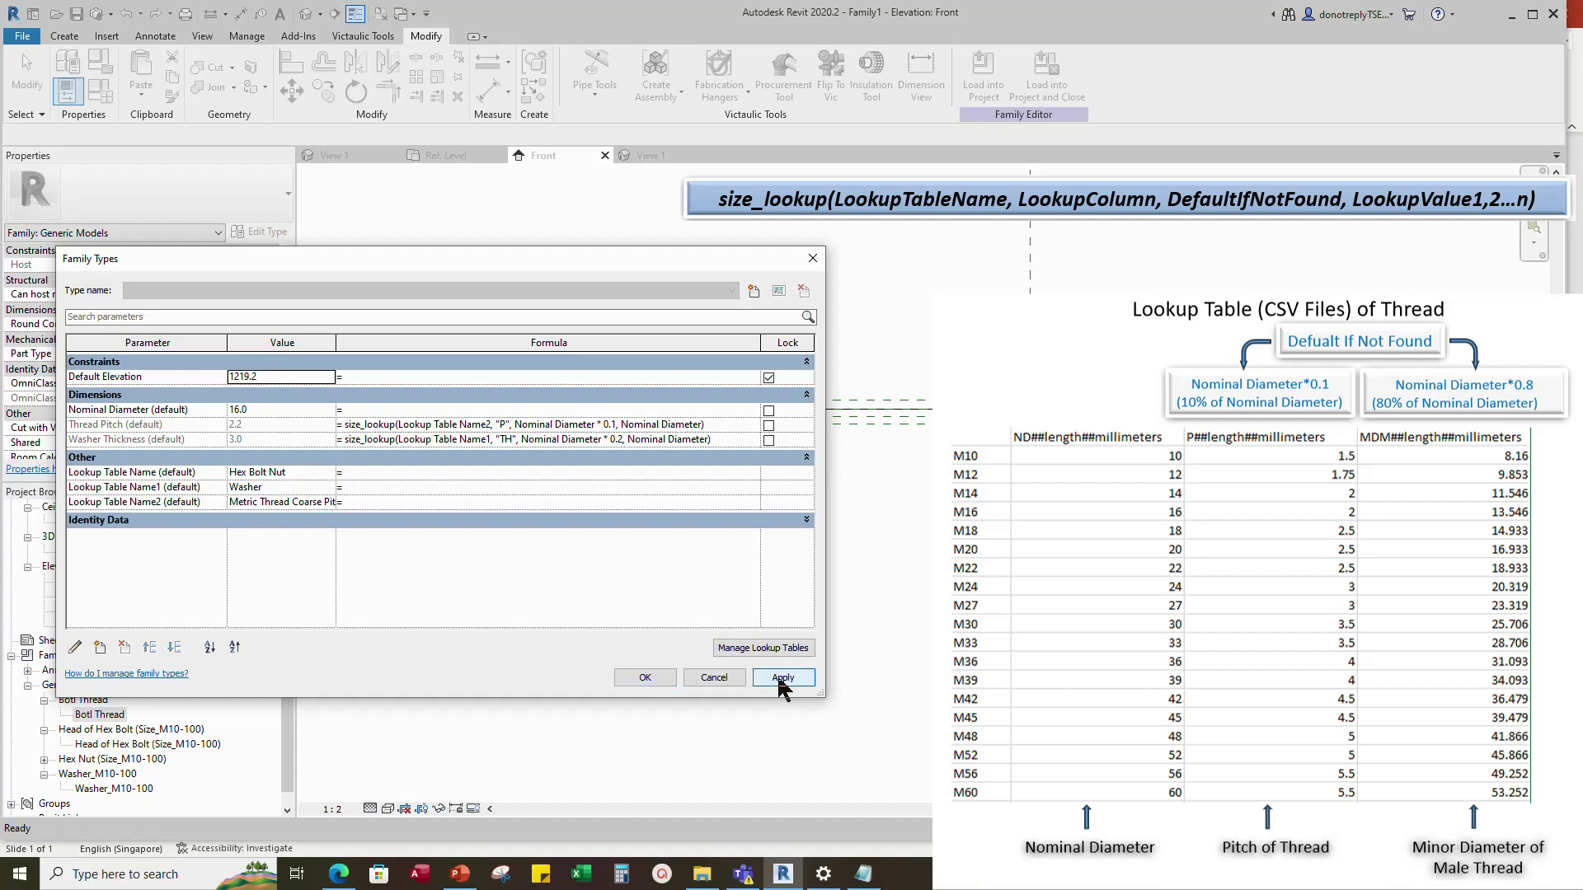
pyautogui.click(652, 686)
# - Create a horizontal reference plane offset 100 mm below the host face in the Front elevation
pyautogui.click(823, 340)
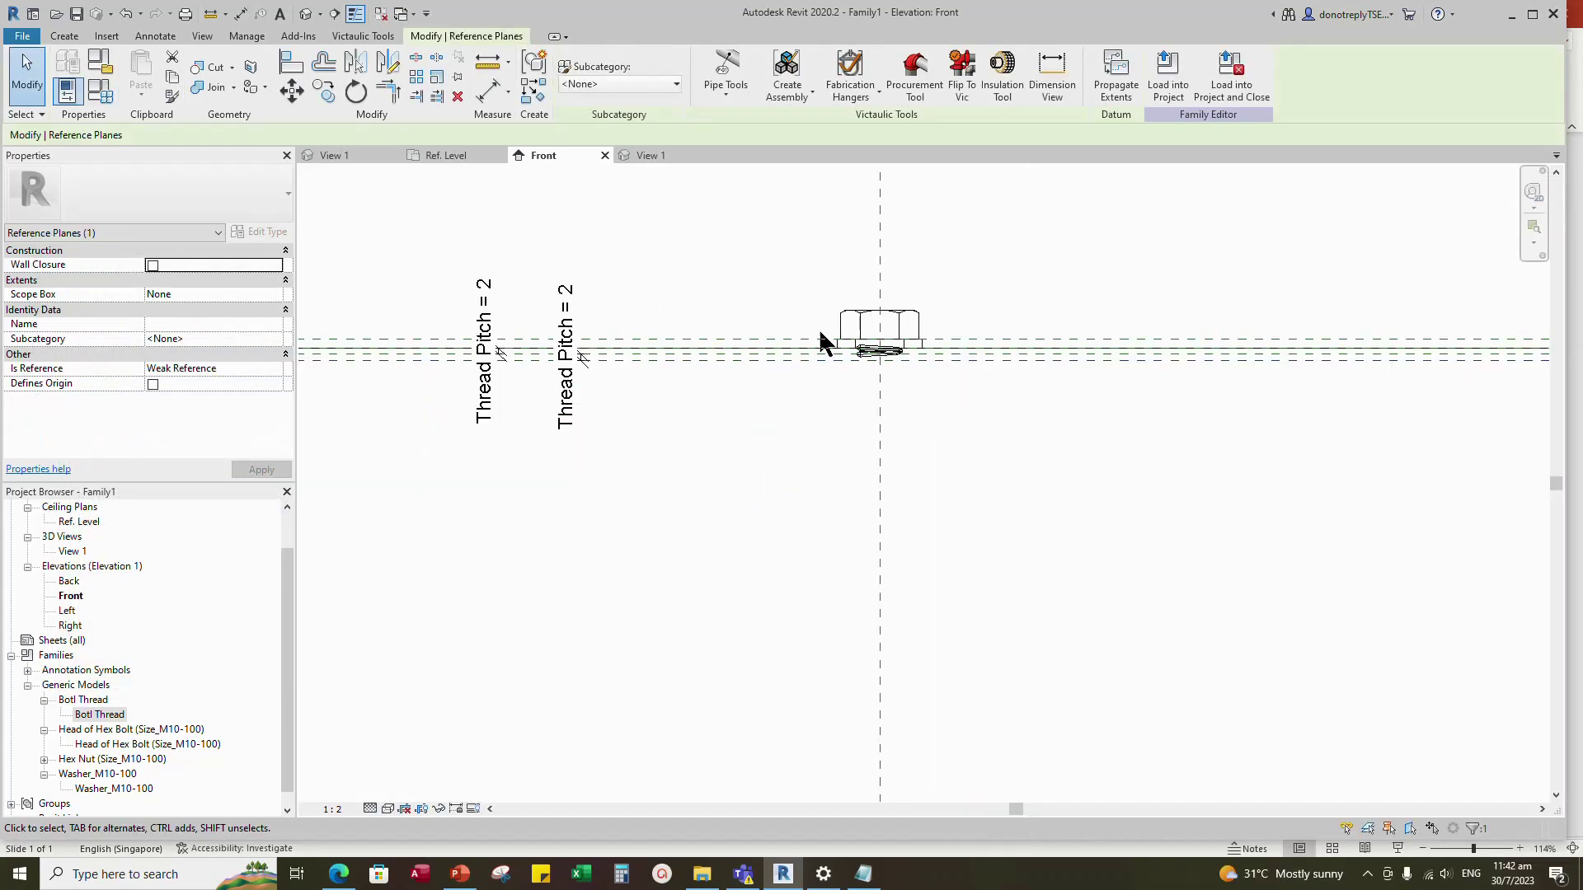
pyautogui.click(536, 93)
pyautogui.click(235, 134)
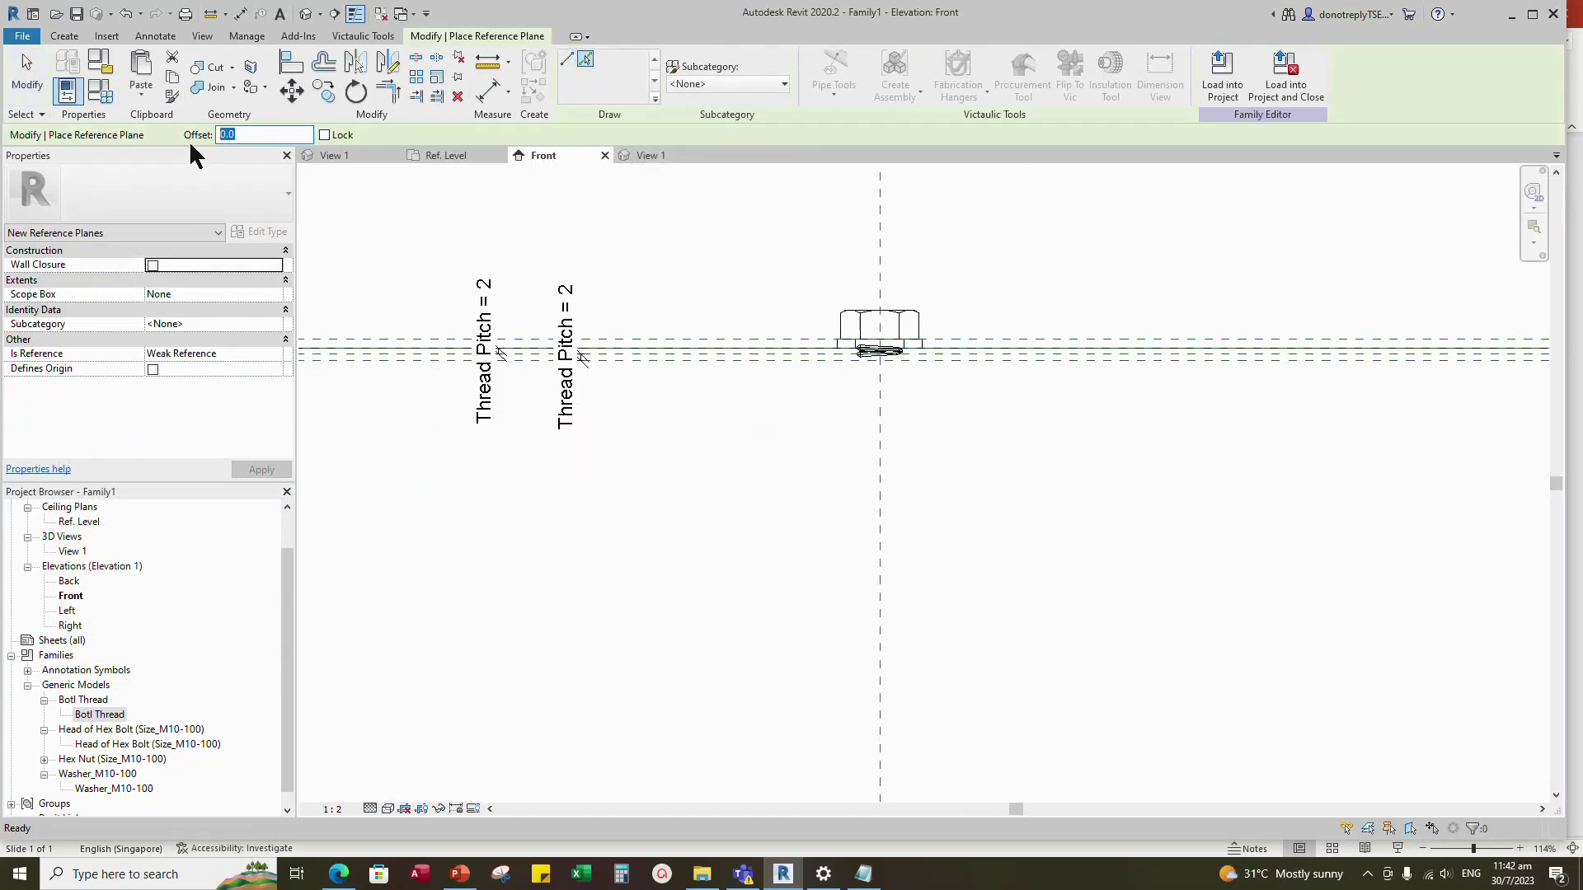
pyautogui.write('100')
pyautogui.scroll(2, 1002, 357)
pyautogui.scroll(-3, 1002, 357)
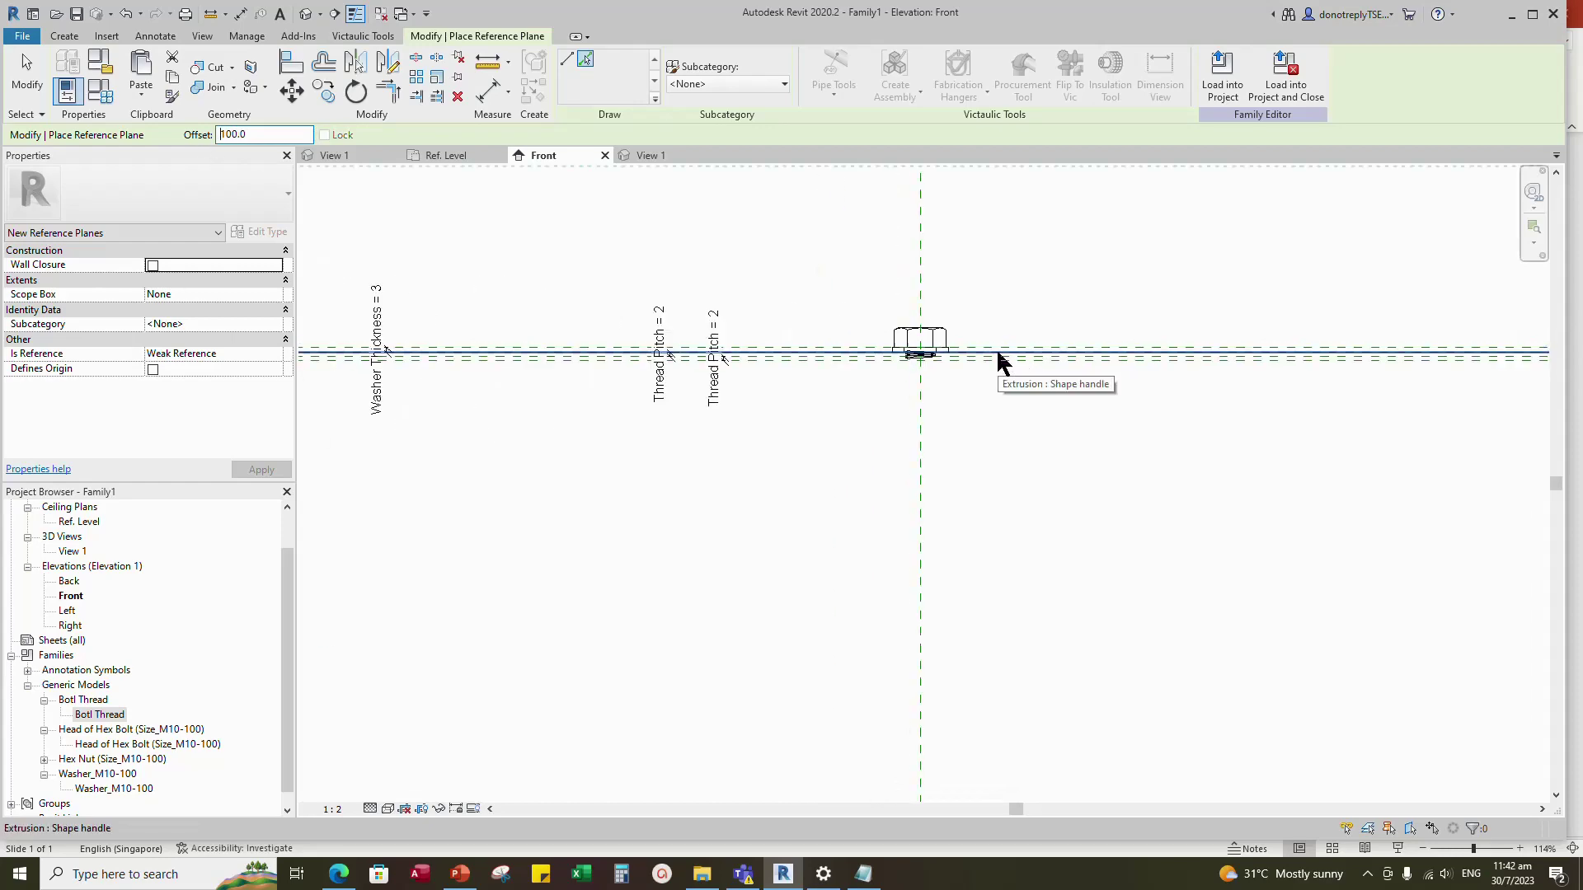
pyautogui.scroll(3, 1000, 354)
pyautogui.click(993, 364)
pyautogui.scroll(-4, 942, 394)
pyautogui.press('Escape')
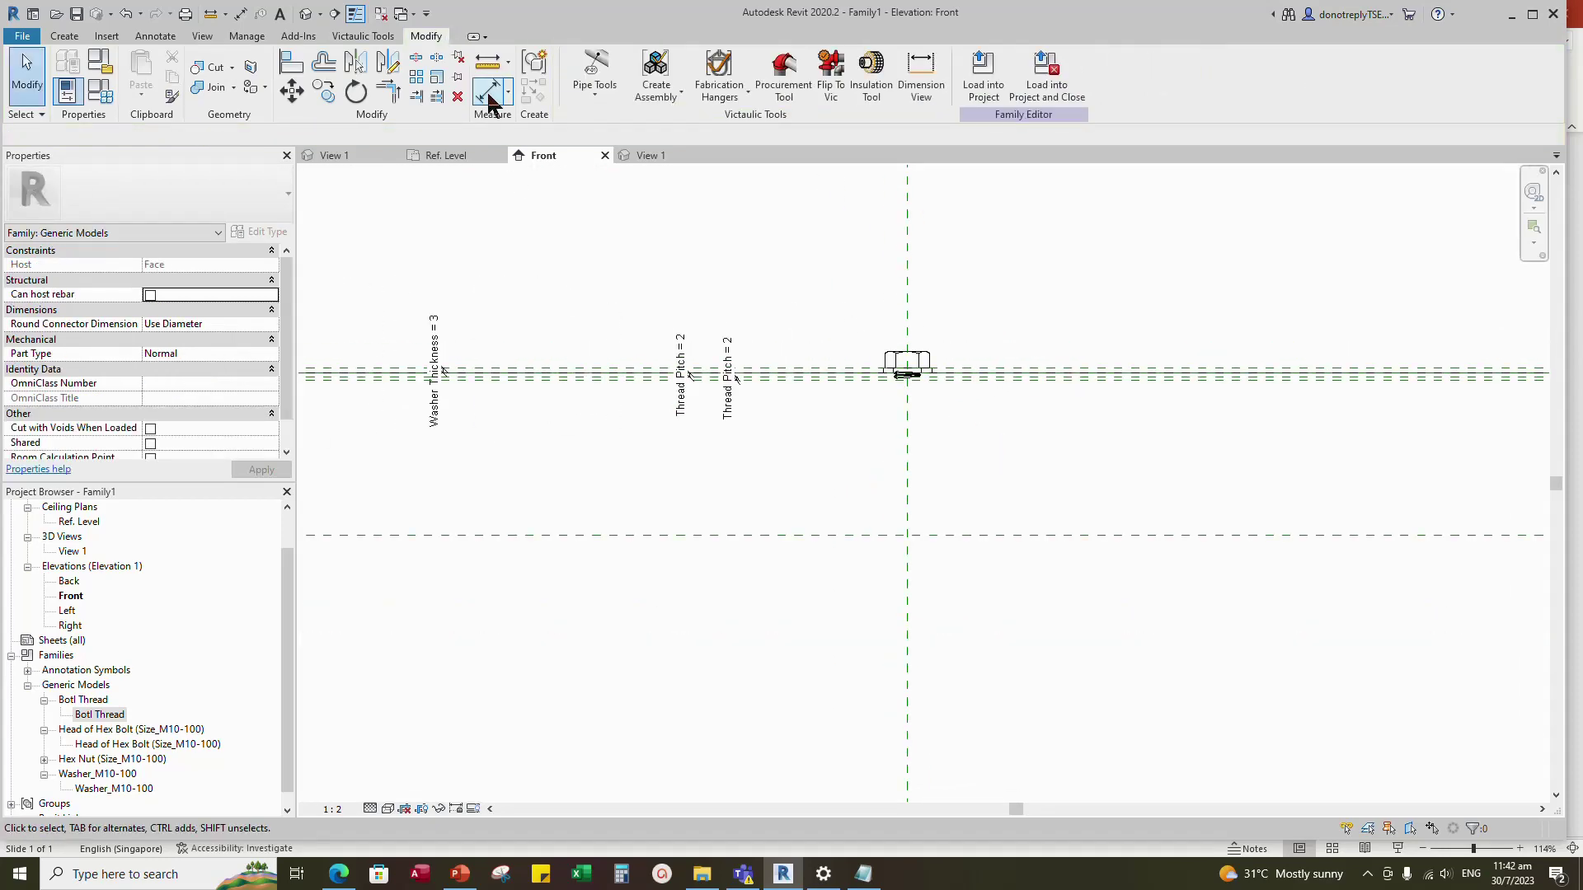
# - Dimension from the host face to the lowest reference plane and label it with a new instance parameter named Bolt Length
pyautogui.click(487, 90)
pyautogui.click(1025, 377)
pyautogui.click(1042, 535)
pyautogui.click(1142, 504)
pyautogui.press('Escape')
pyautogui.press('Escape')
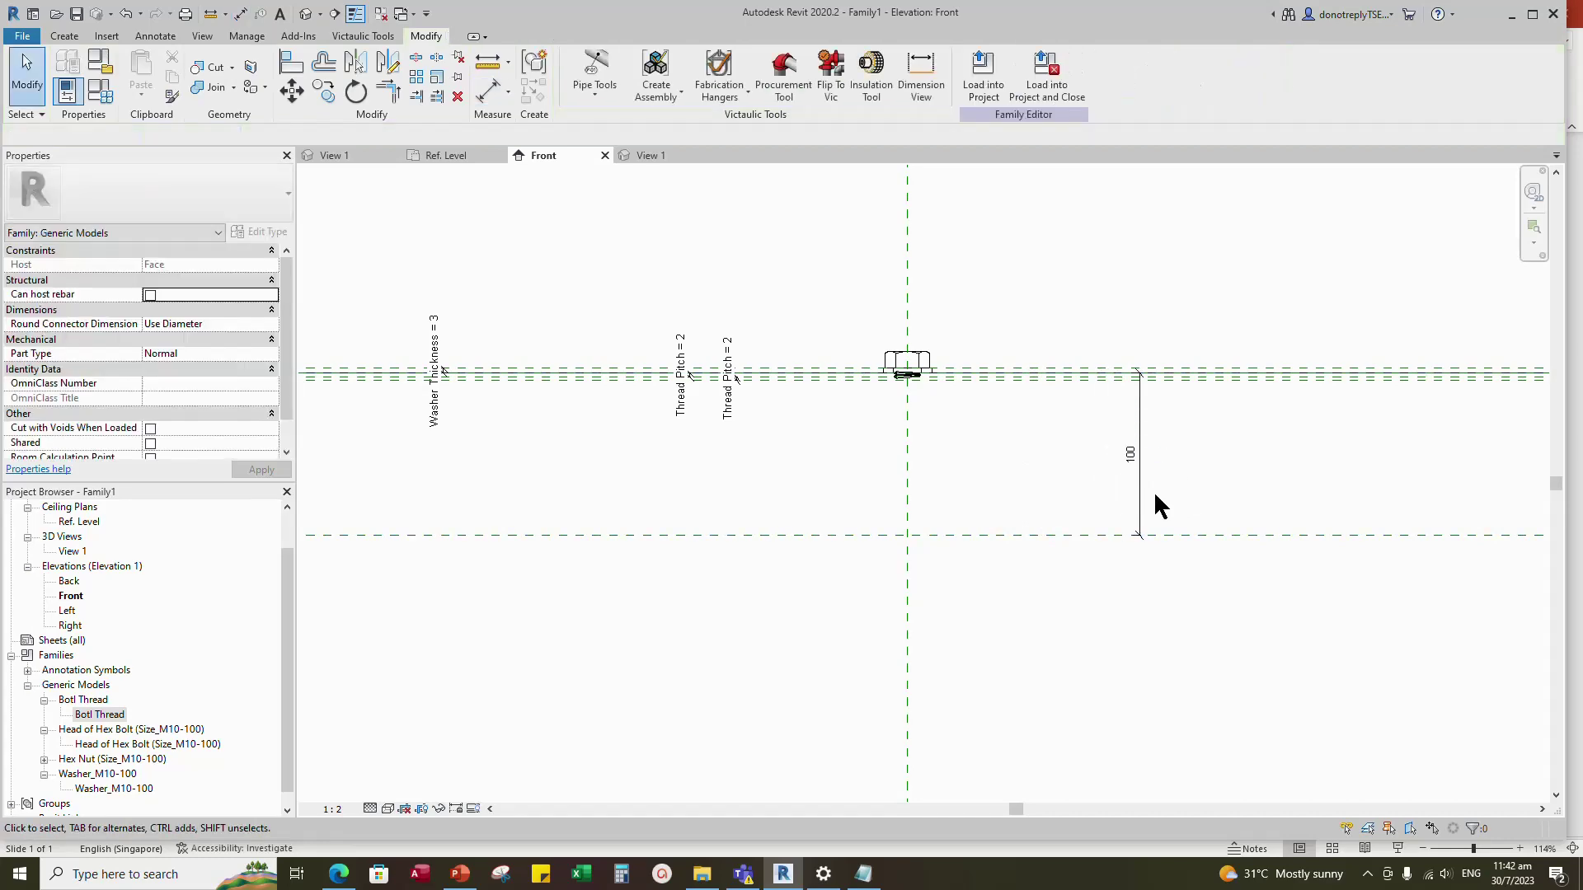
pyautogui.click(1141, 499)
pyautogui.click(733, 73)
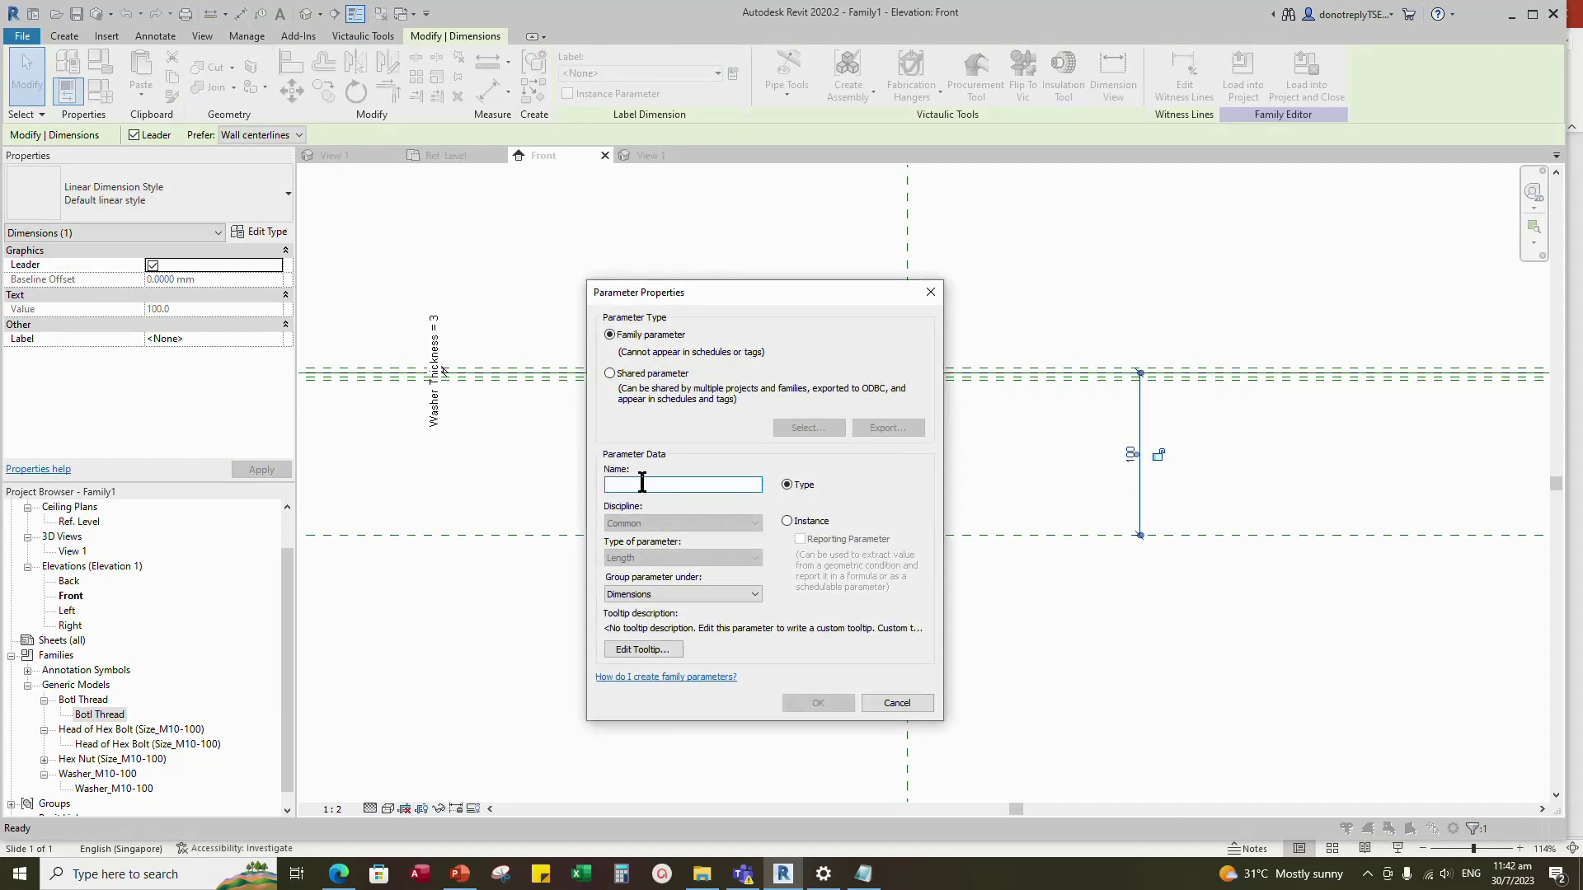
pyautogui.write('Bolt Length')
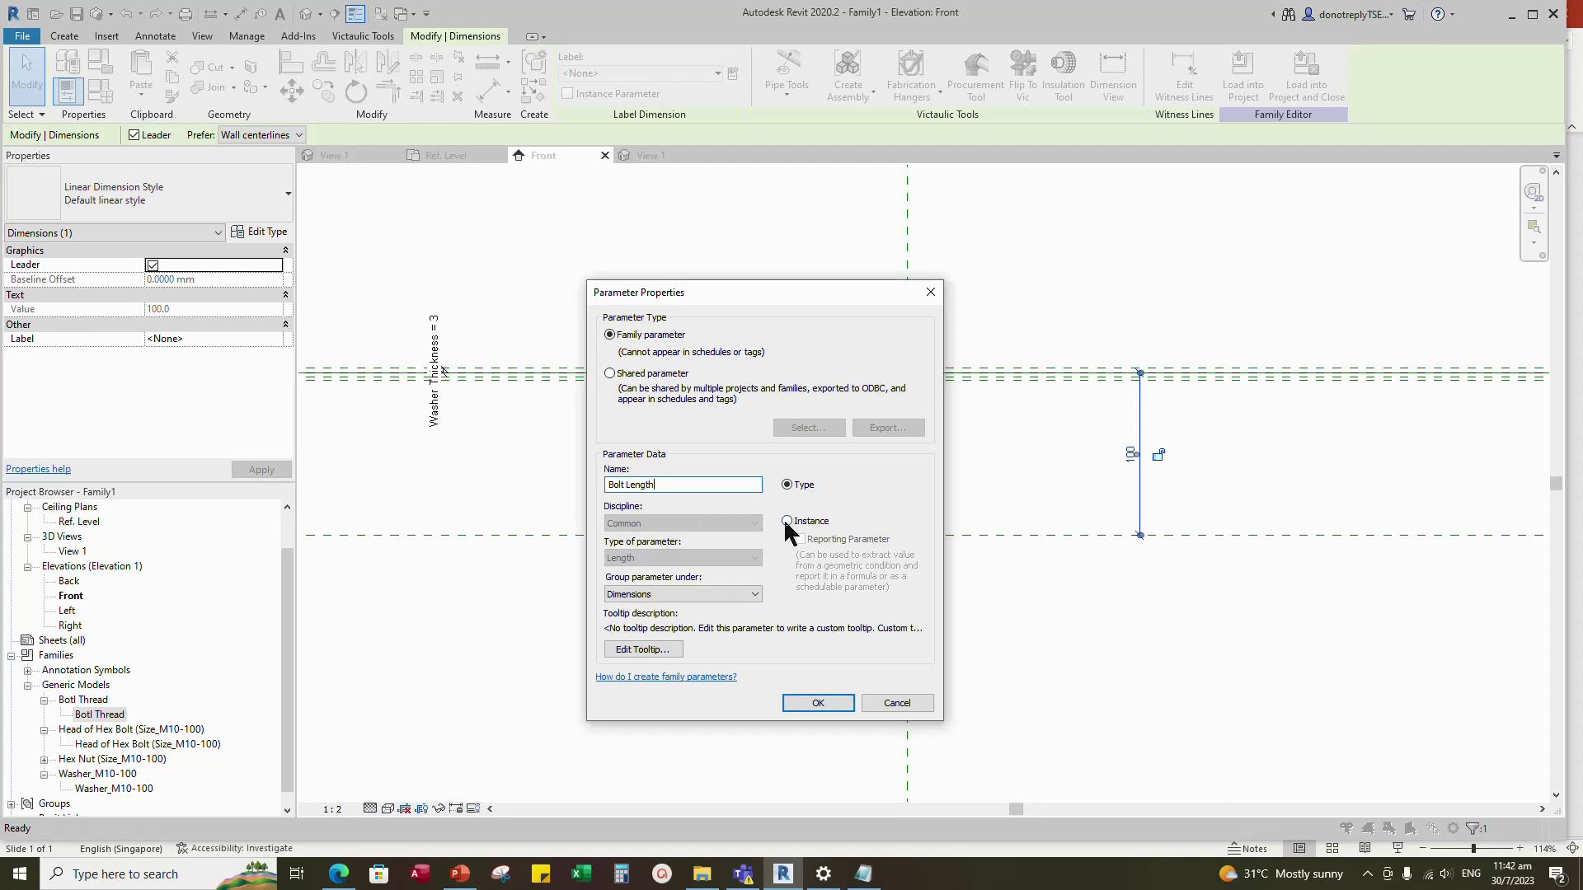
pyautogui.click(787, 521)
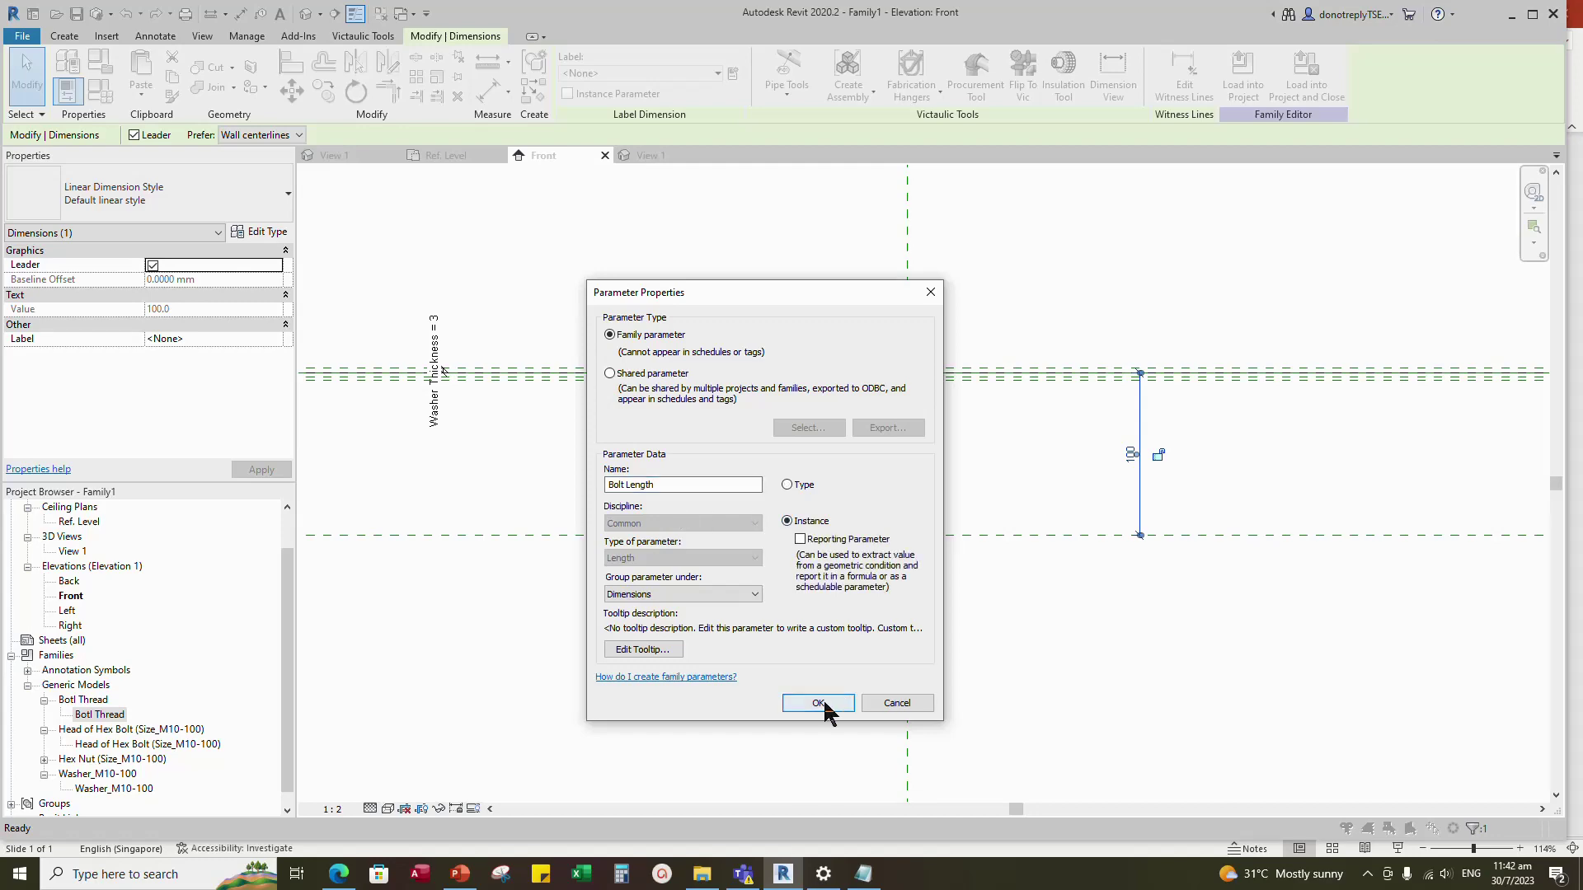
pyautogui.click(818, 702)
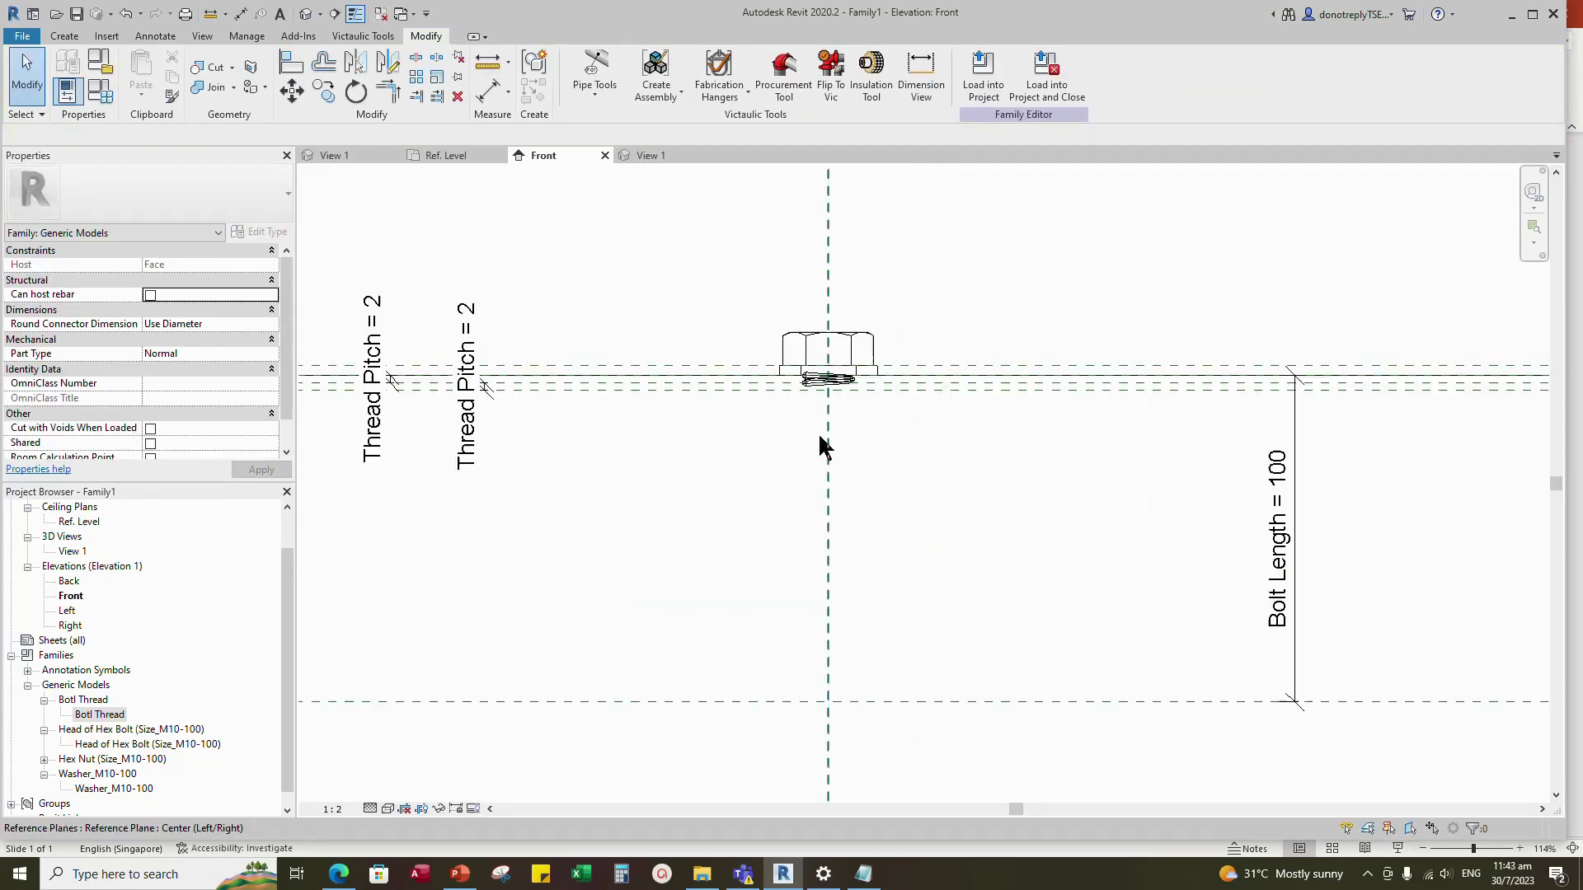
# - Array the bolt thread downward as 2 grouped items, spaced from the host face to the first pitch reference plane
pyautogui.scroll(3, 818, 412)
pyautogui.click(818, 390)
pyautogui.scroll(-1, 821, 408)
pyautogui.scroll(-1, 821, 413)
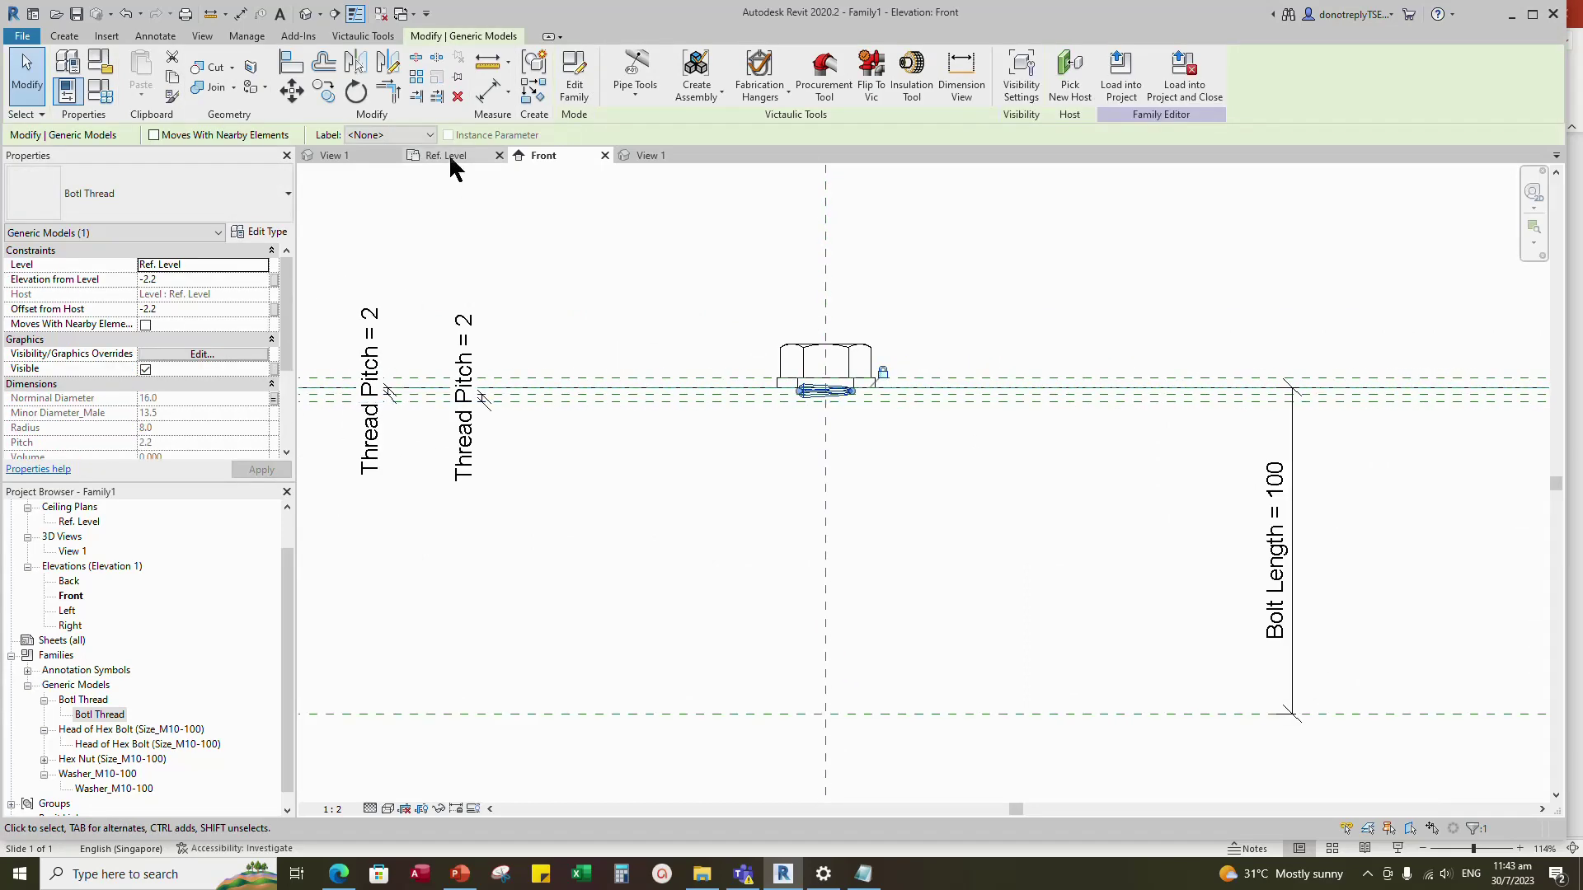
pyautogui.press('a')
pyautogui.press('r')
pyautogui.scroll(5, 809, 413)
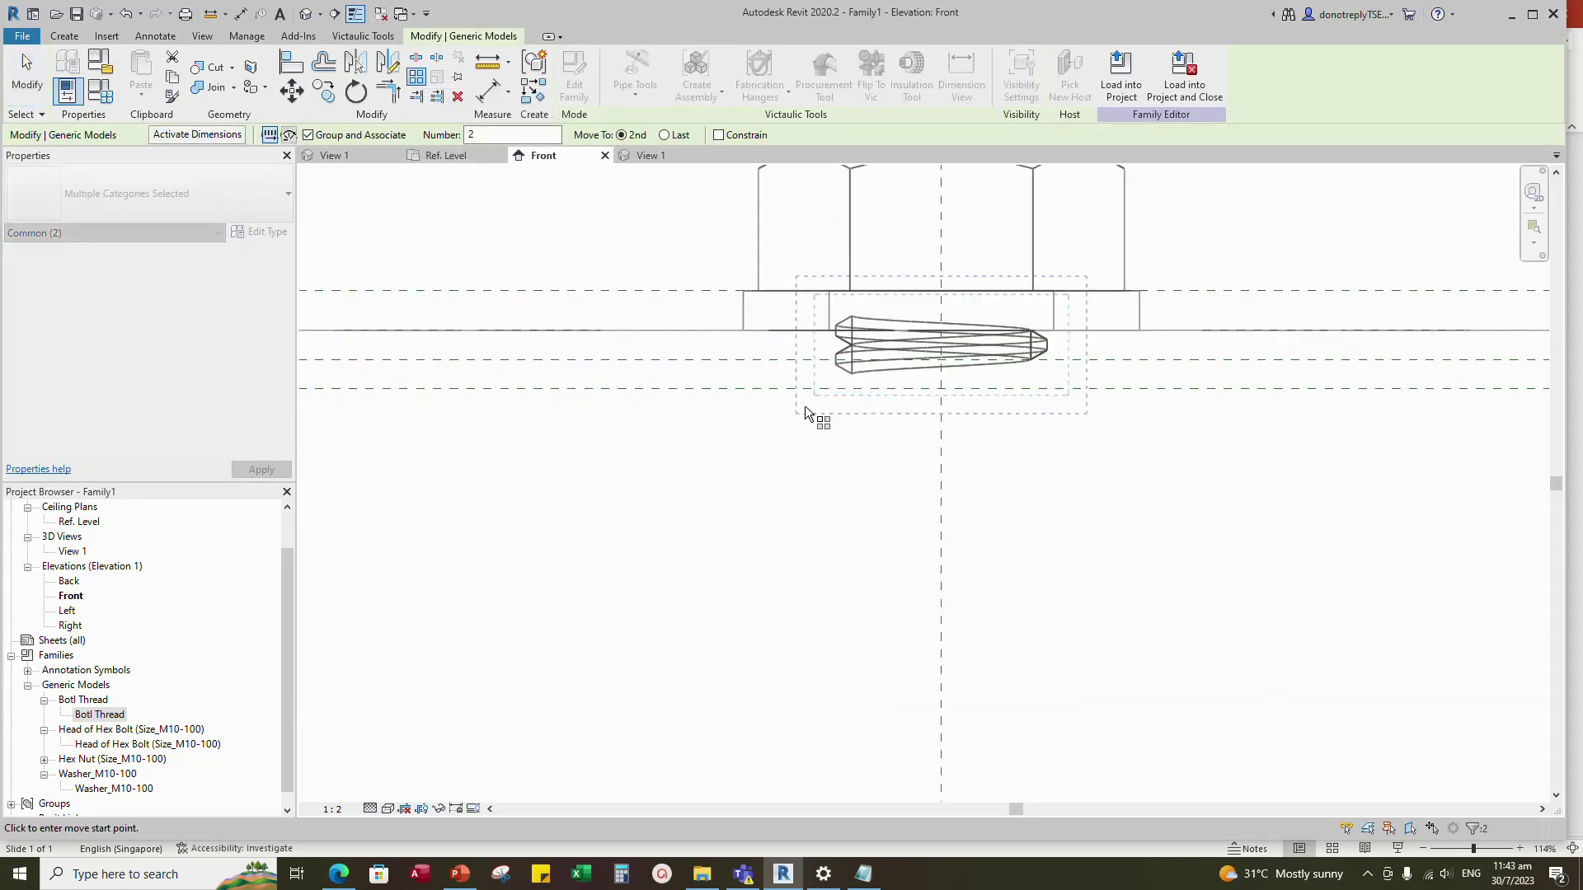
pyautogui.click(842, 264)
pyautogui.scroll(-2, 841, 318)
pyautogui.click(842, 323)
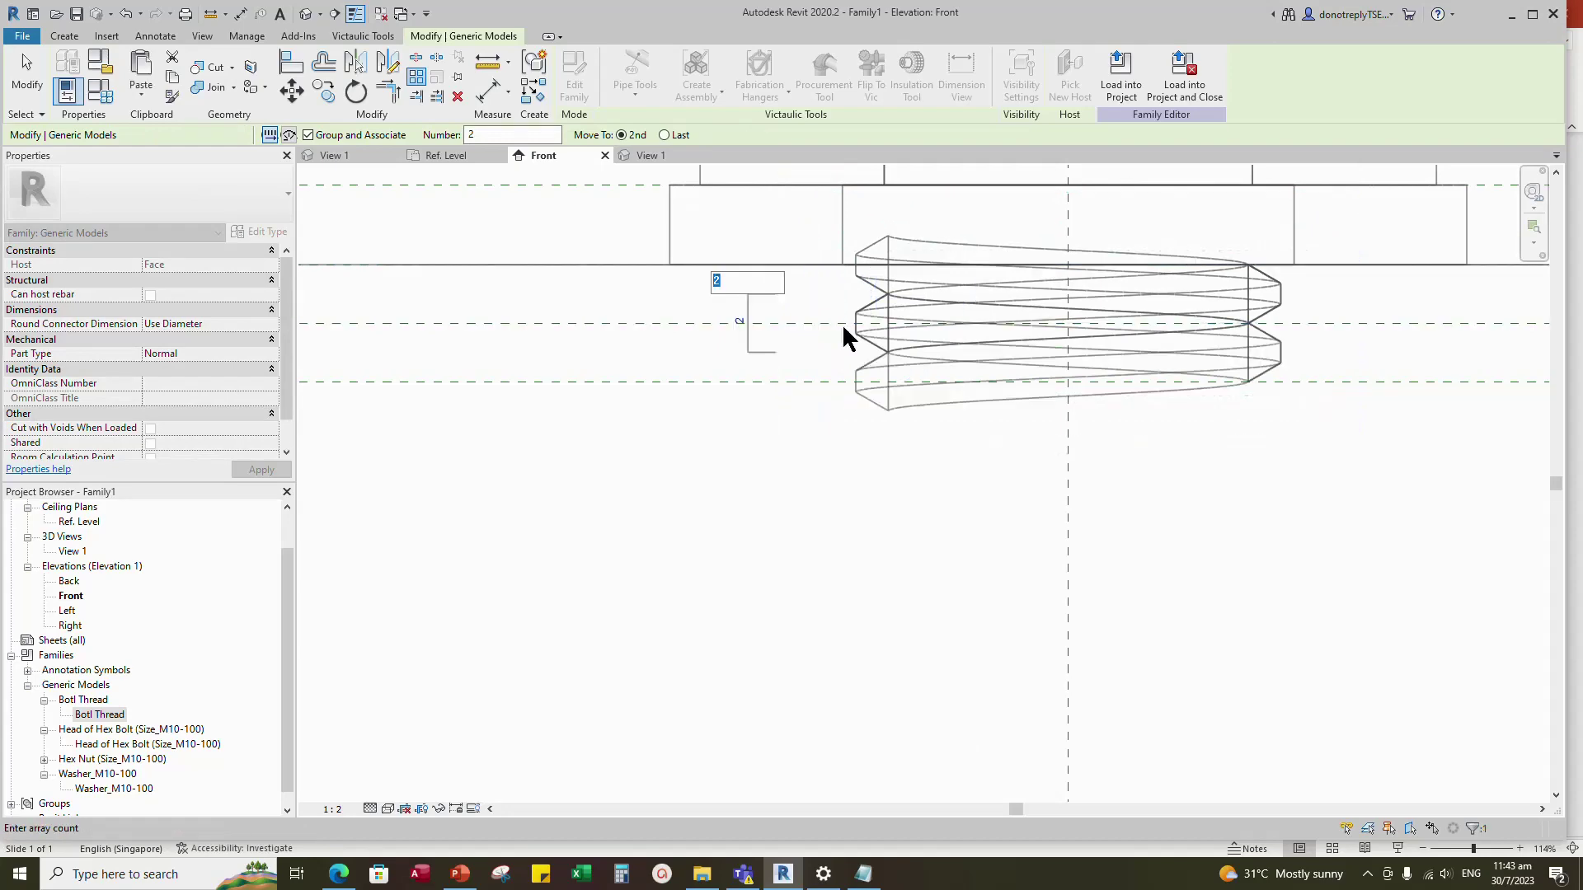
pyautogui.press('Return')
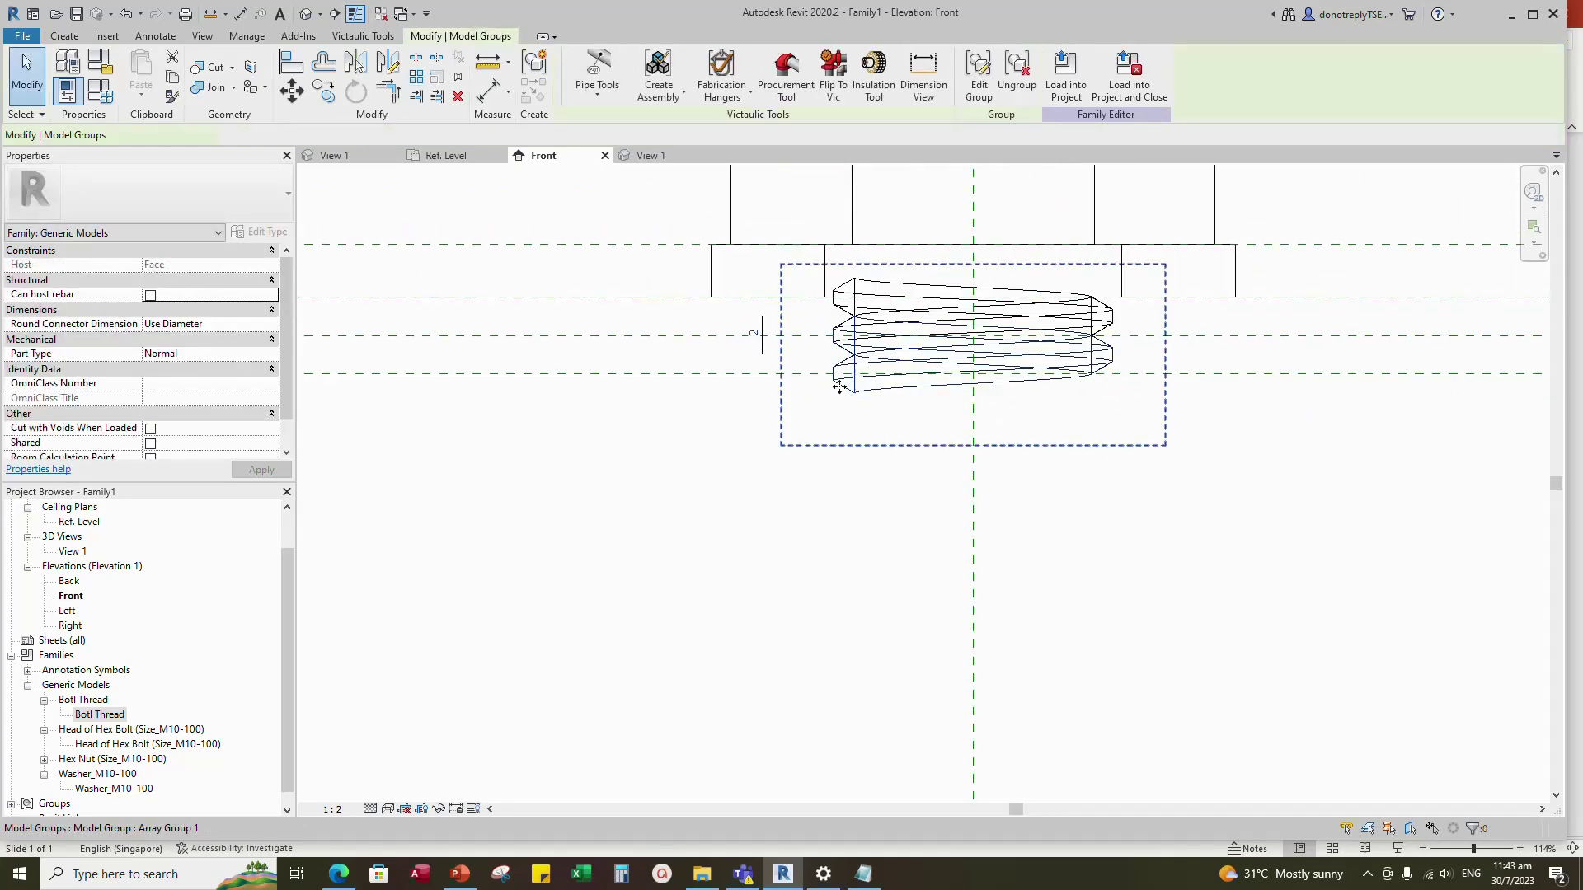
# - Label the thread array count with a new instance parameter named No. of Thread
pyautogui.click(761, 344)
pyautogui.scroll(1, 762, 344)
pyautogui.click(310, 135)
pyautogui.click(266, 165)
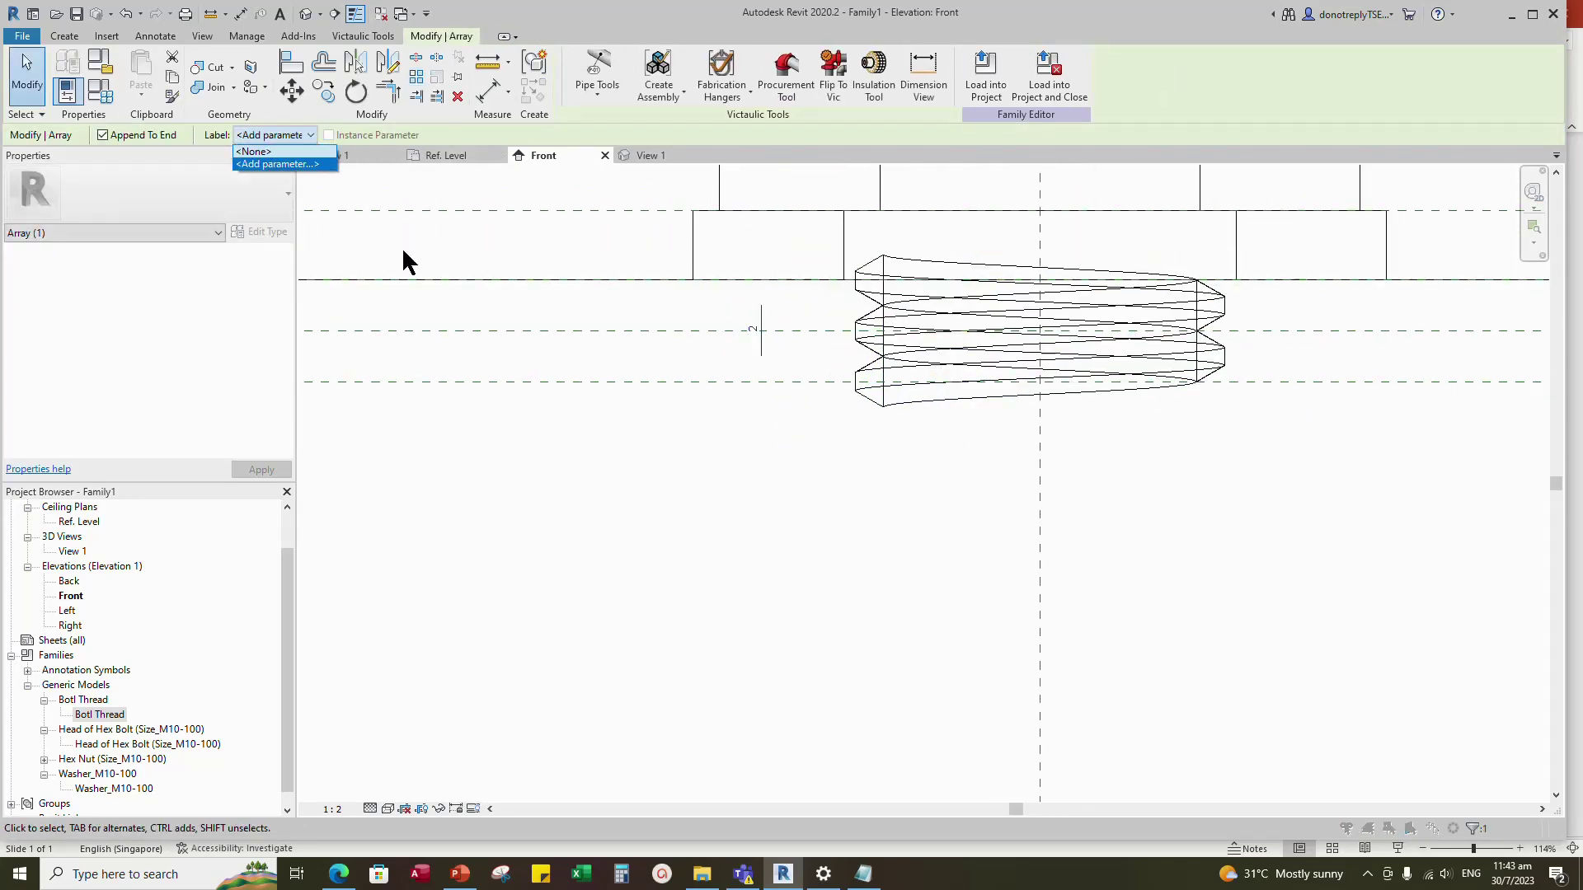
pyautogui.write('No. of Thread')
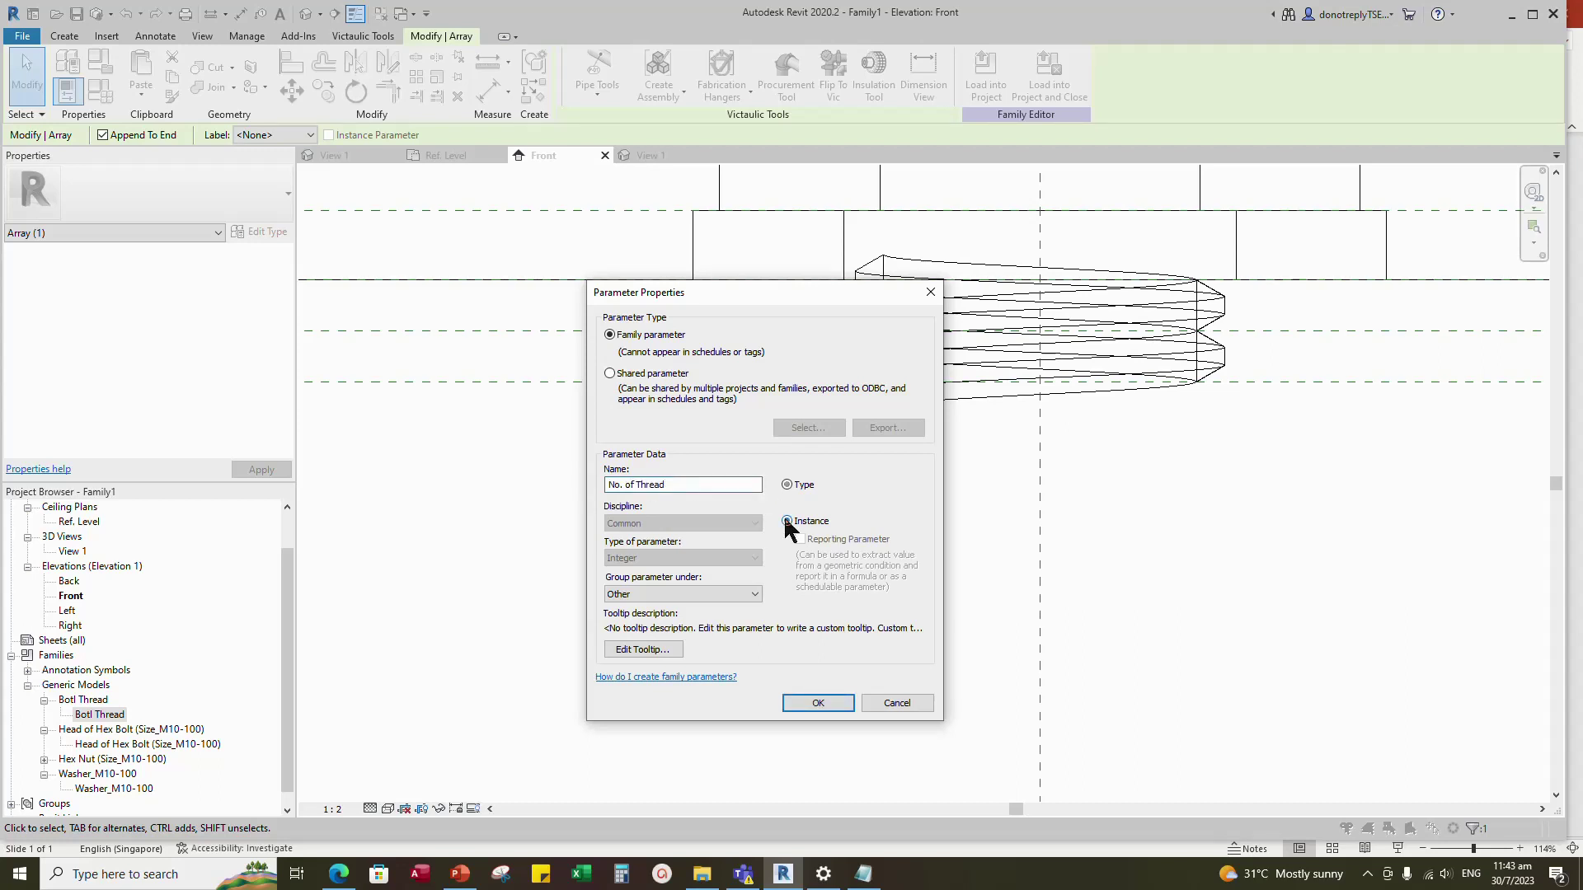
pyautogui.click(785, 518)
pyautogui.click(816, 704)
pyautogui.click(791, 511)
pyautogui.scroll(-2, 767, 520)
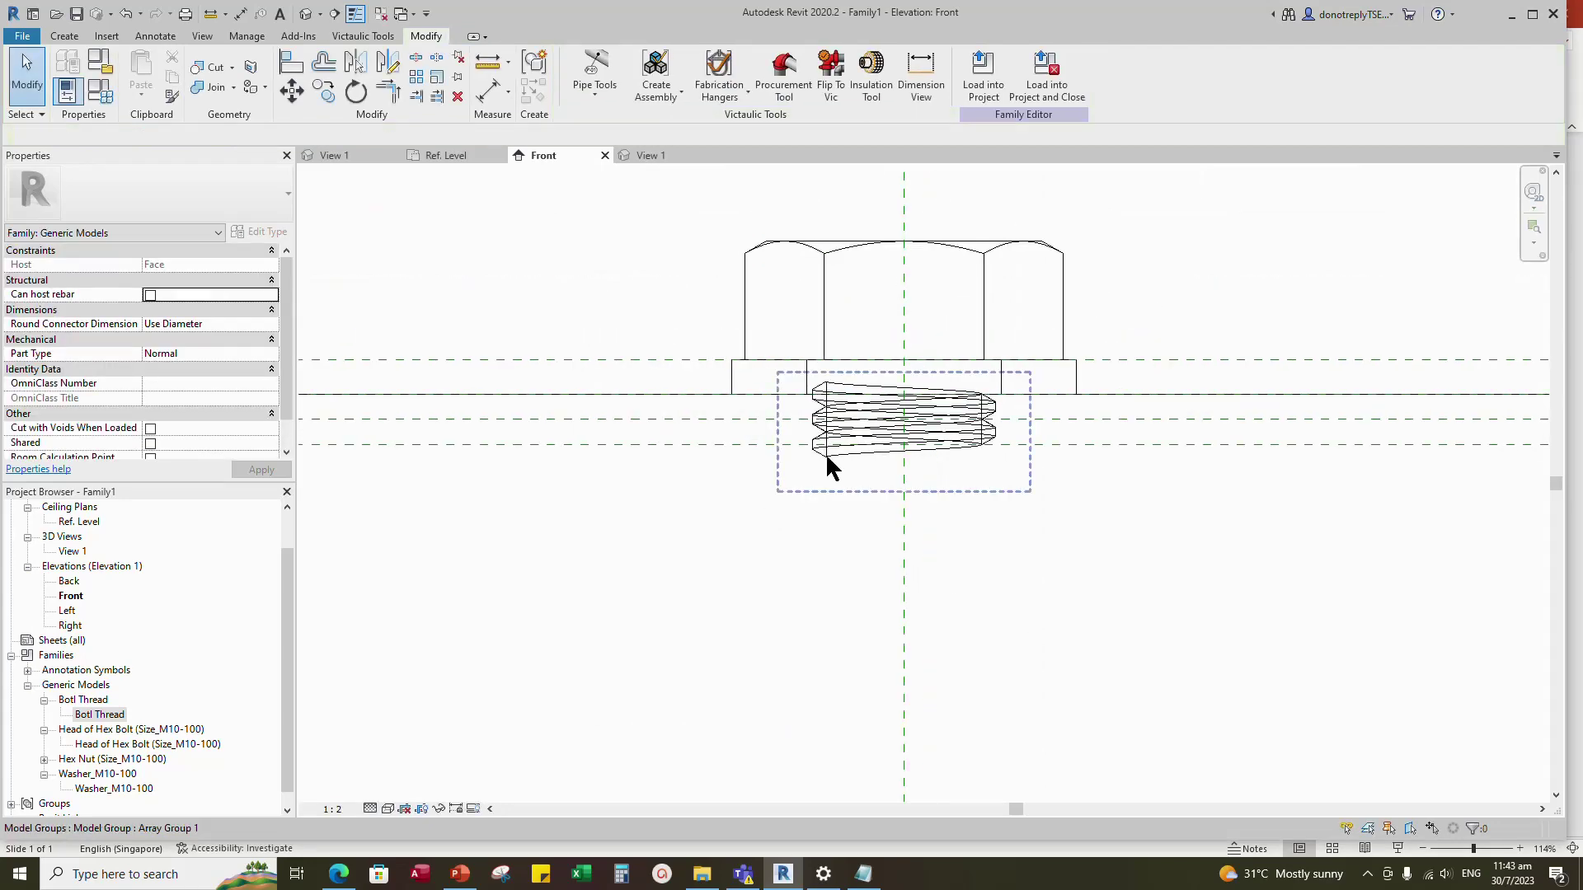
# - Drive the No. of Thread parameter with the formula Bolt Length / Thread Pitch and apply it to the family
pyautogui.scroll(-3, 948, 503)
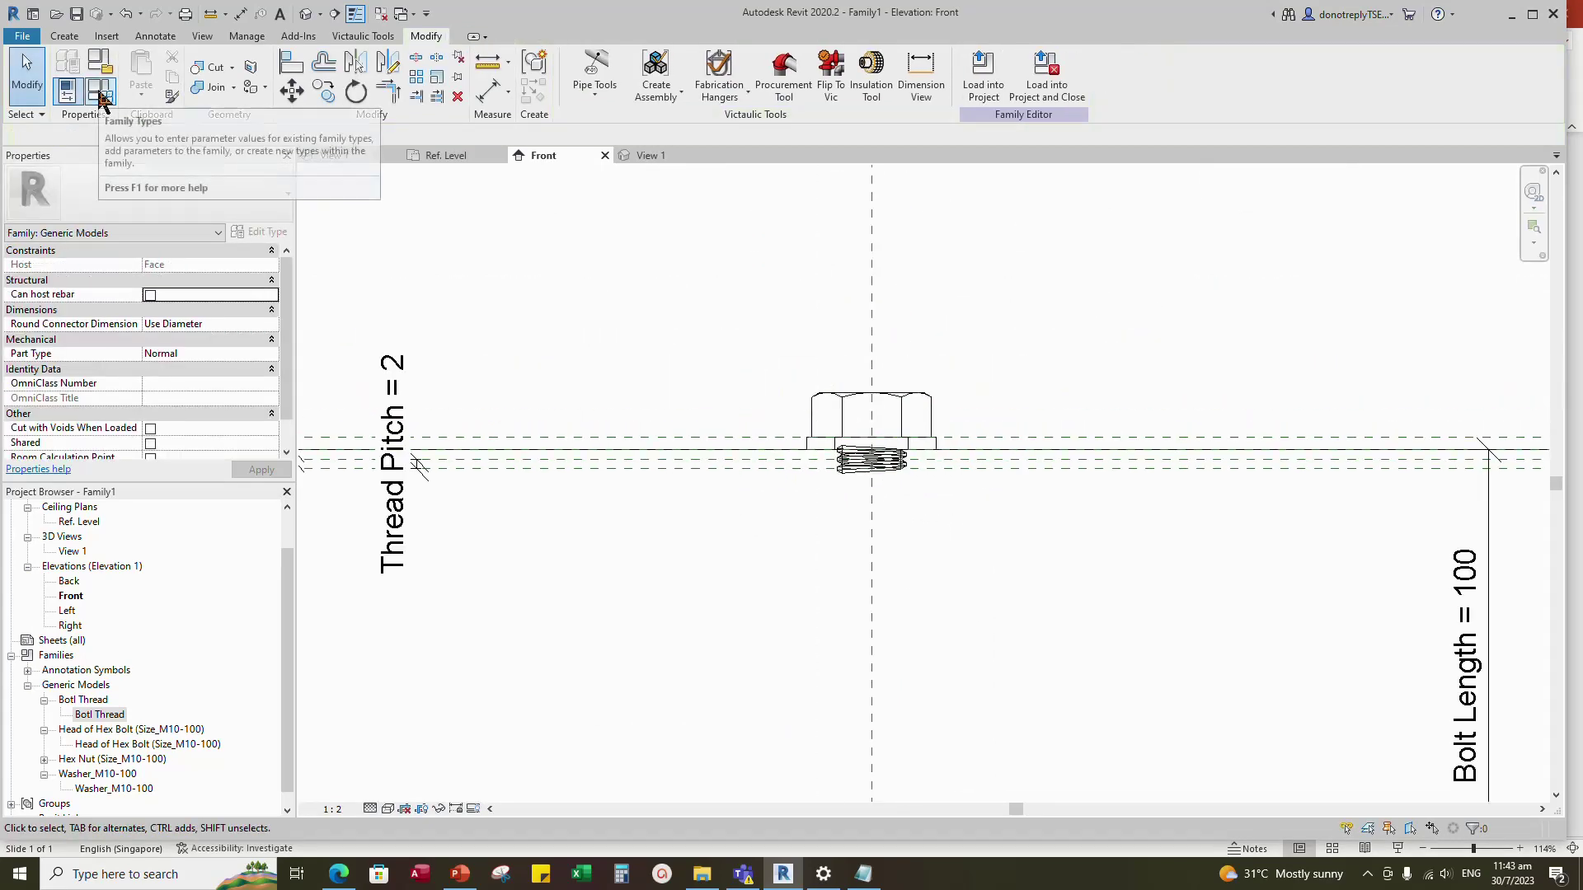
pyautogui.click(101, 89)
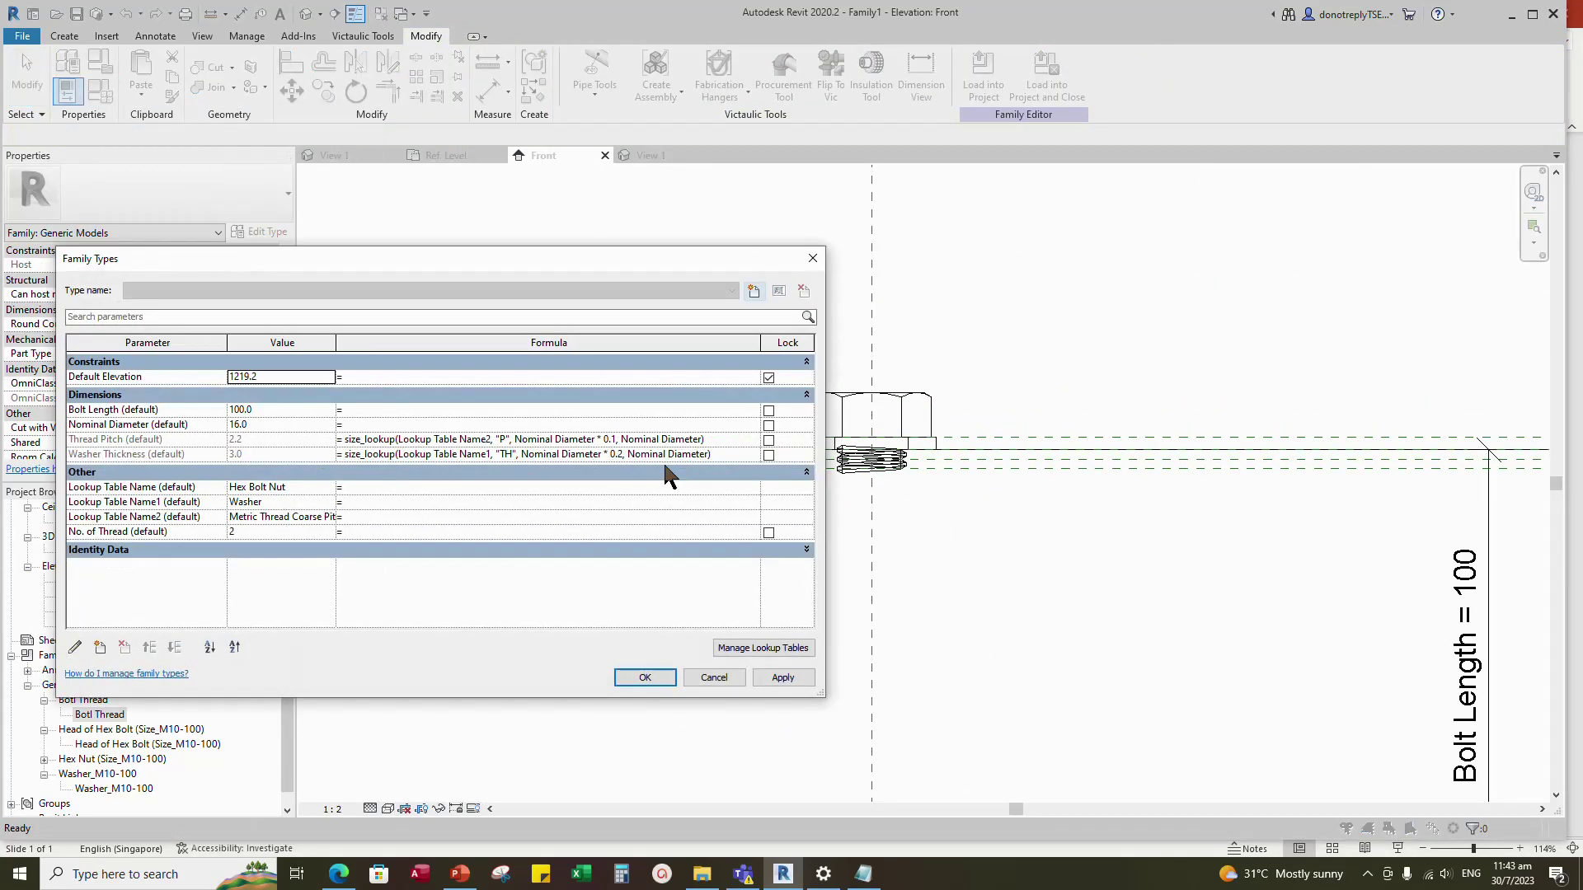
pyautogui.click(352, 533)
pyautogui.write('Bolt')
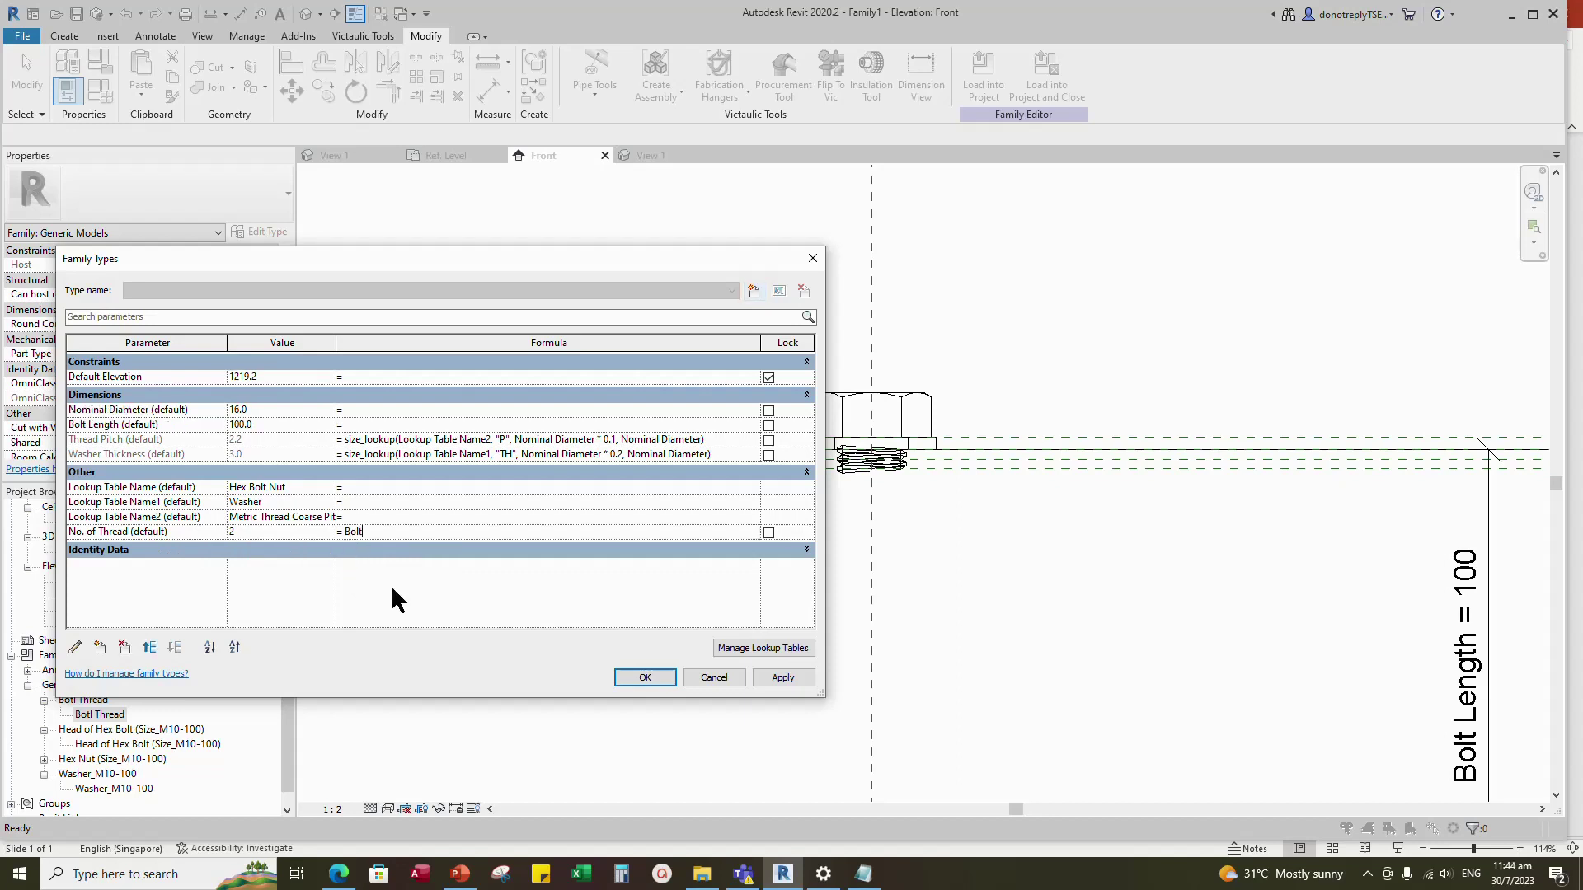
pyautogui.write(' Length/Thread Pitch')
pyautogui.click(781, 678)
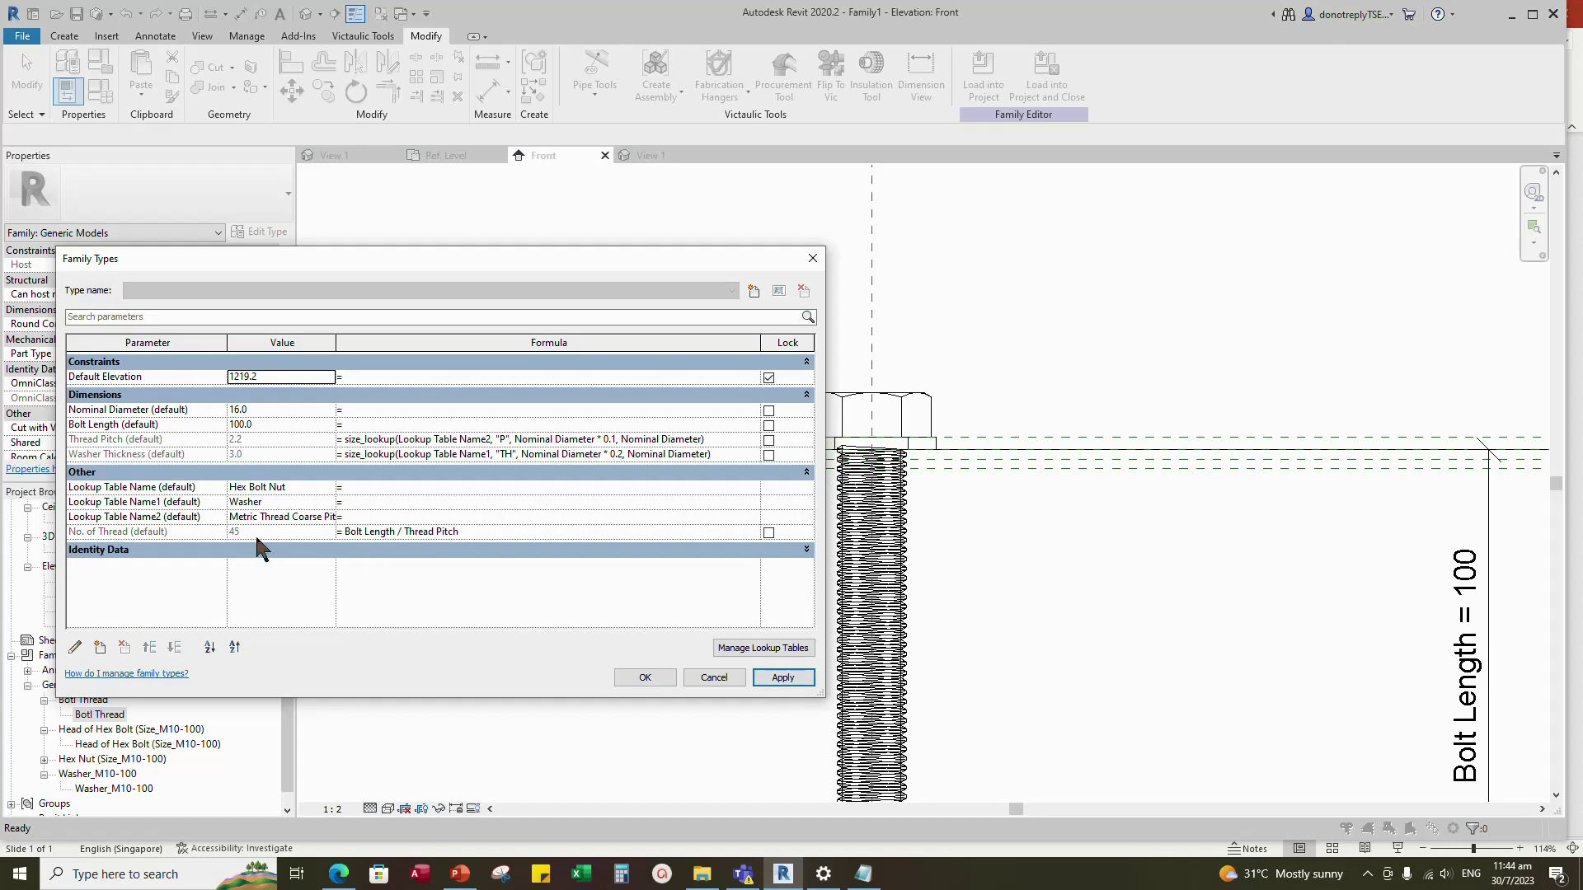
pyautogui.click(647, 677)
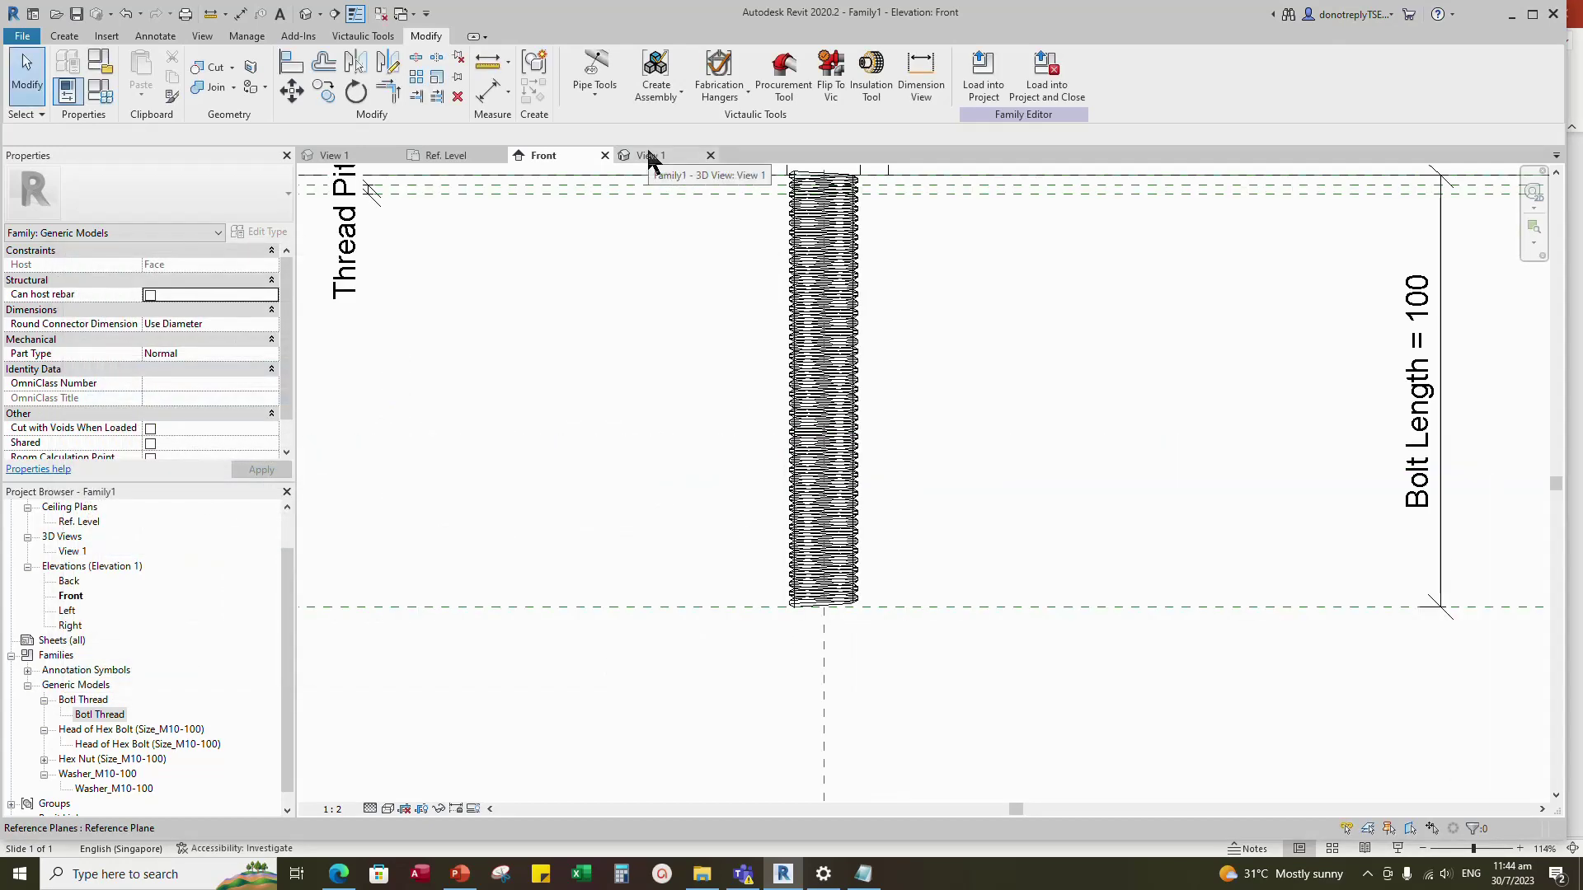
# - Examine the arrayed thread and its lower end in the 3D view and the Front elevation
pyautogui.click(651, 156)
pyautogui.scroll(-5, 901, 517)
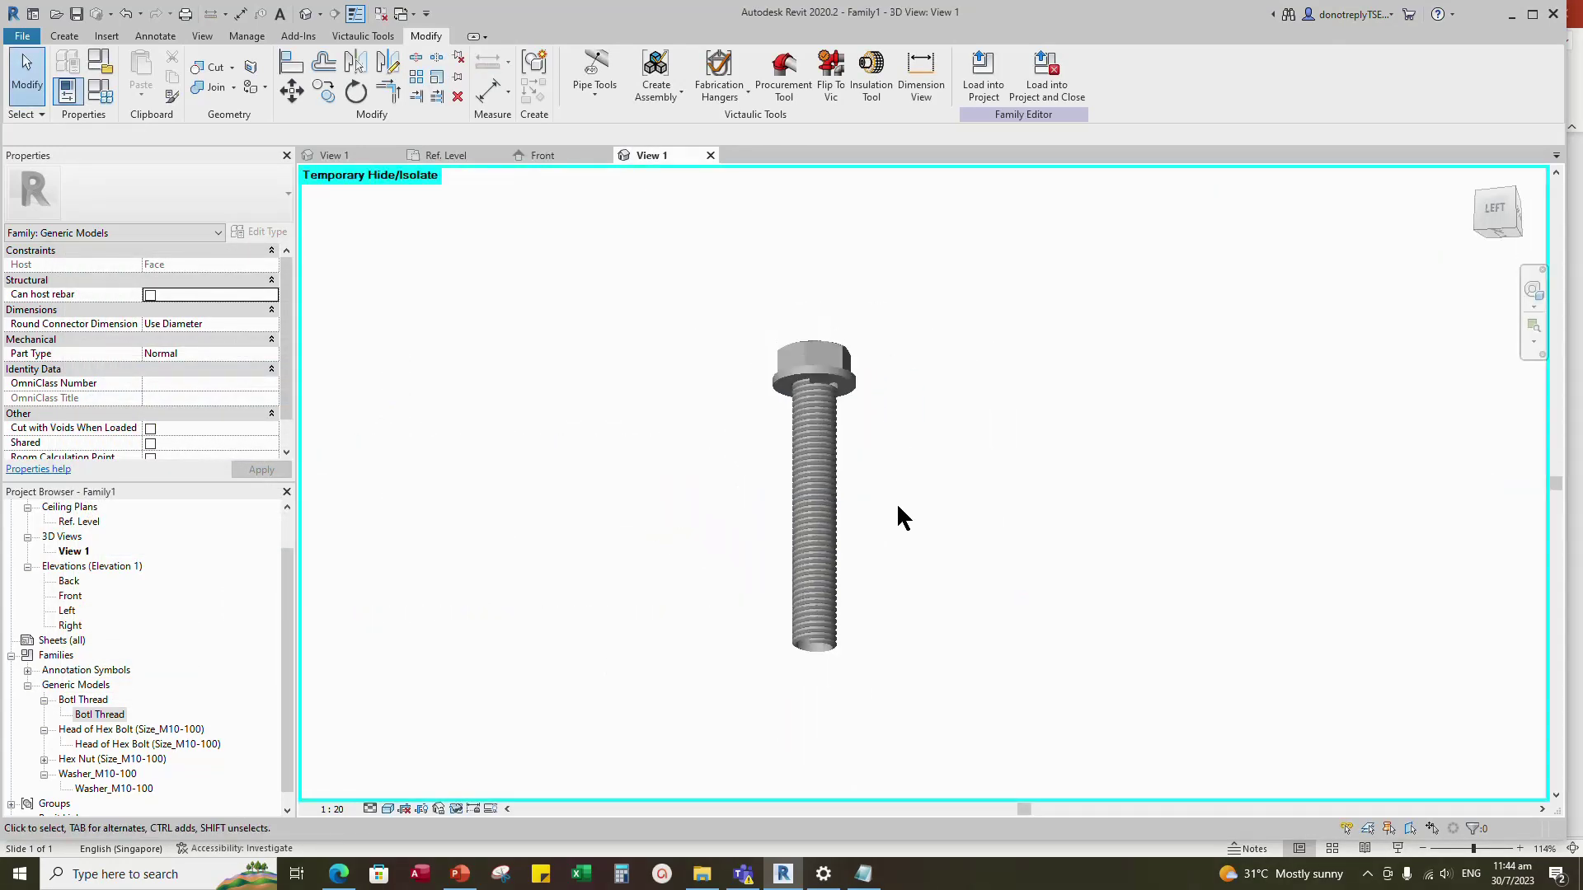
pyautogui.click(820, 639)
pyautogui.scroll(6, 798, 710)
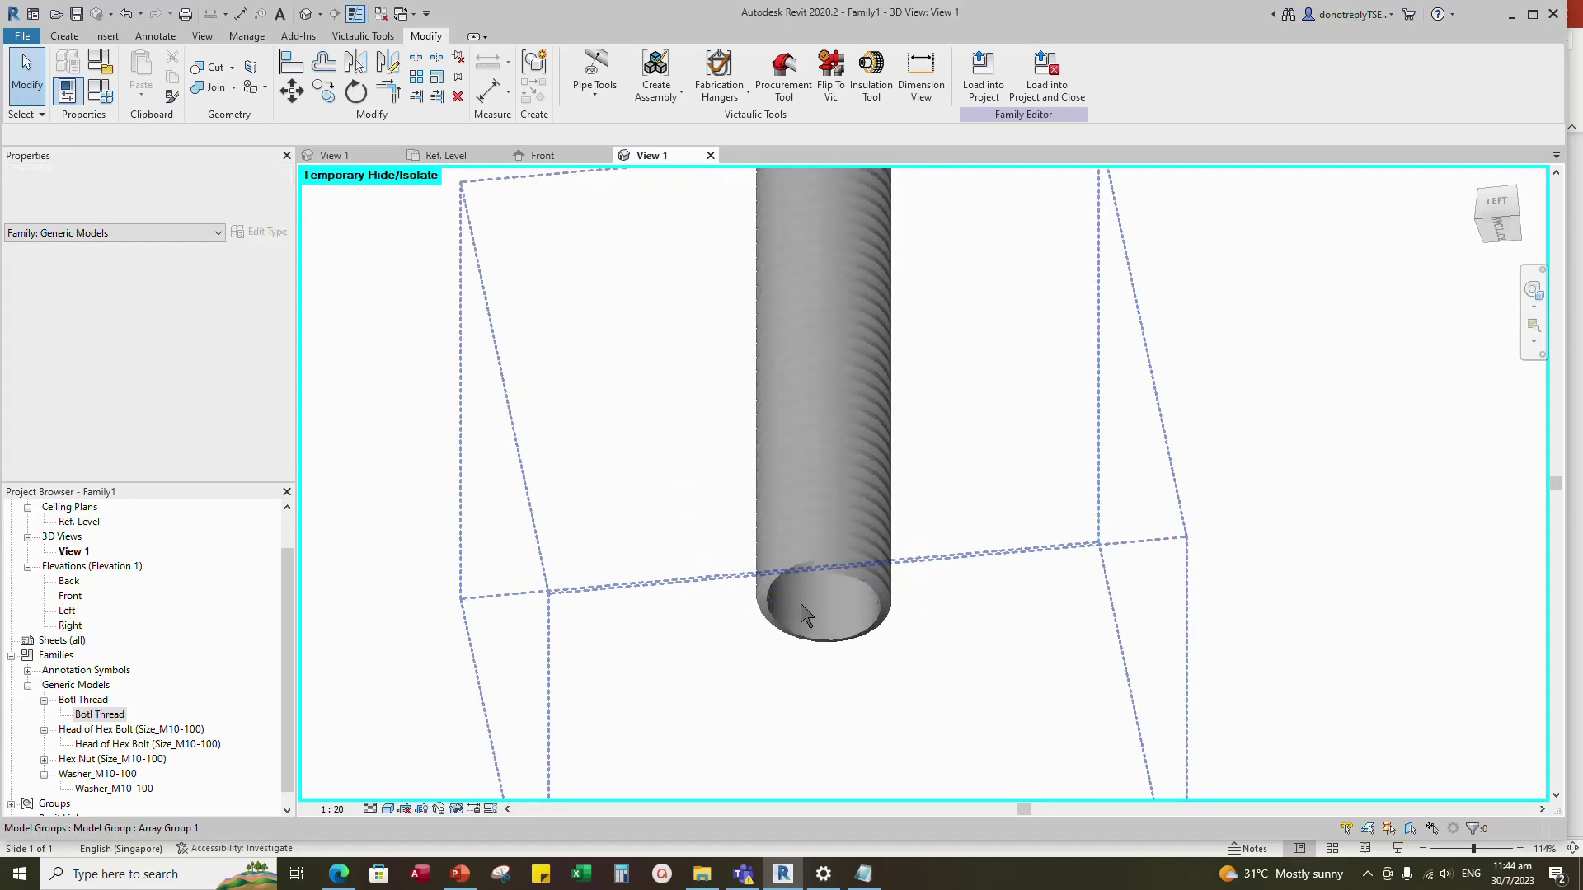
pyautogui.click(883, 646)
pyautogui.scroll(-4, 907, 640)
pyautogui.keyDown('shift'); pyautogui.moveTo(932, 635); pyautogui.dragTo(956, 573, button='middle'); pyautogui.keyUp('shift')
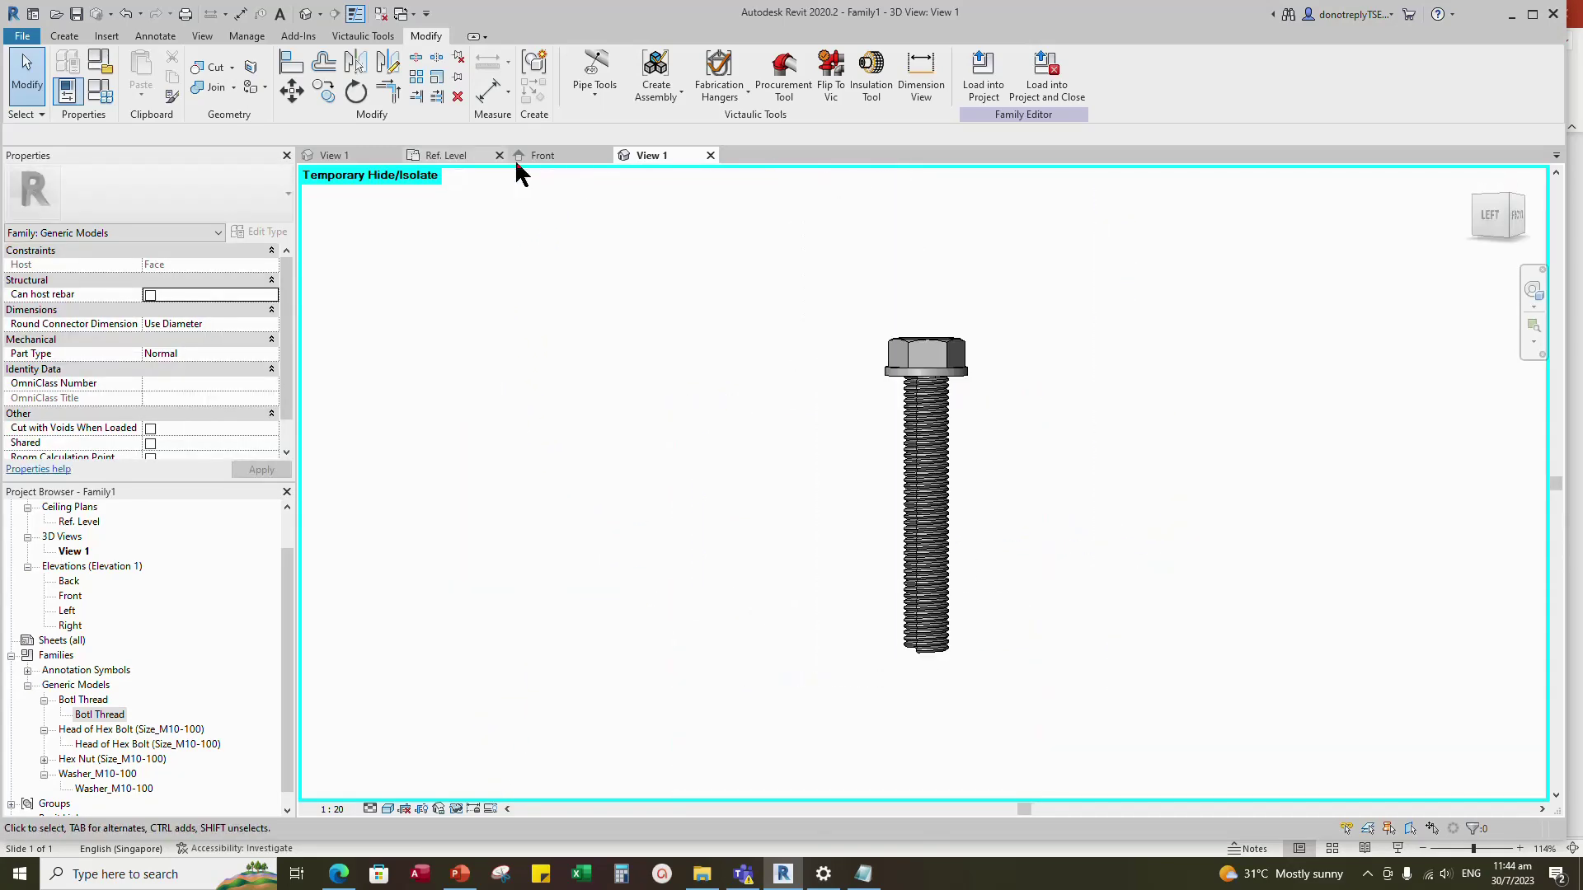
pyautogui.click(532, 155)
pyautogui.scroll(-2, 915, 453)
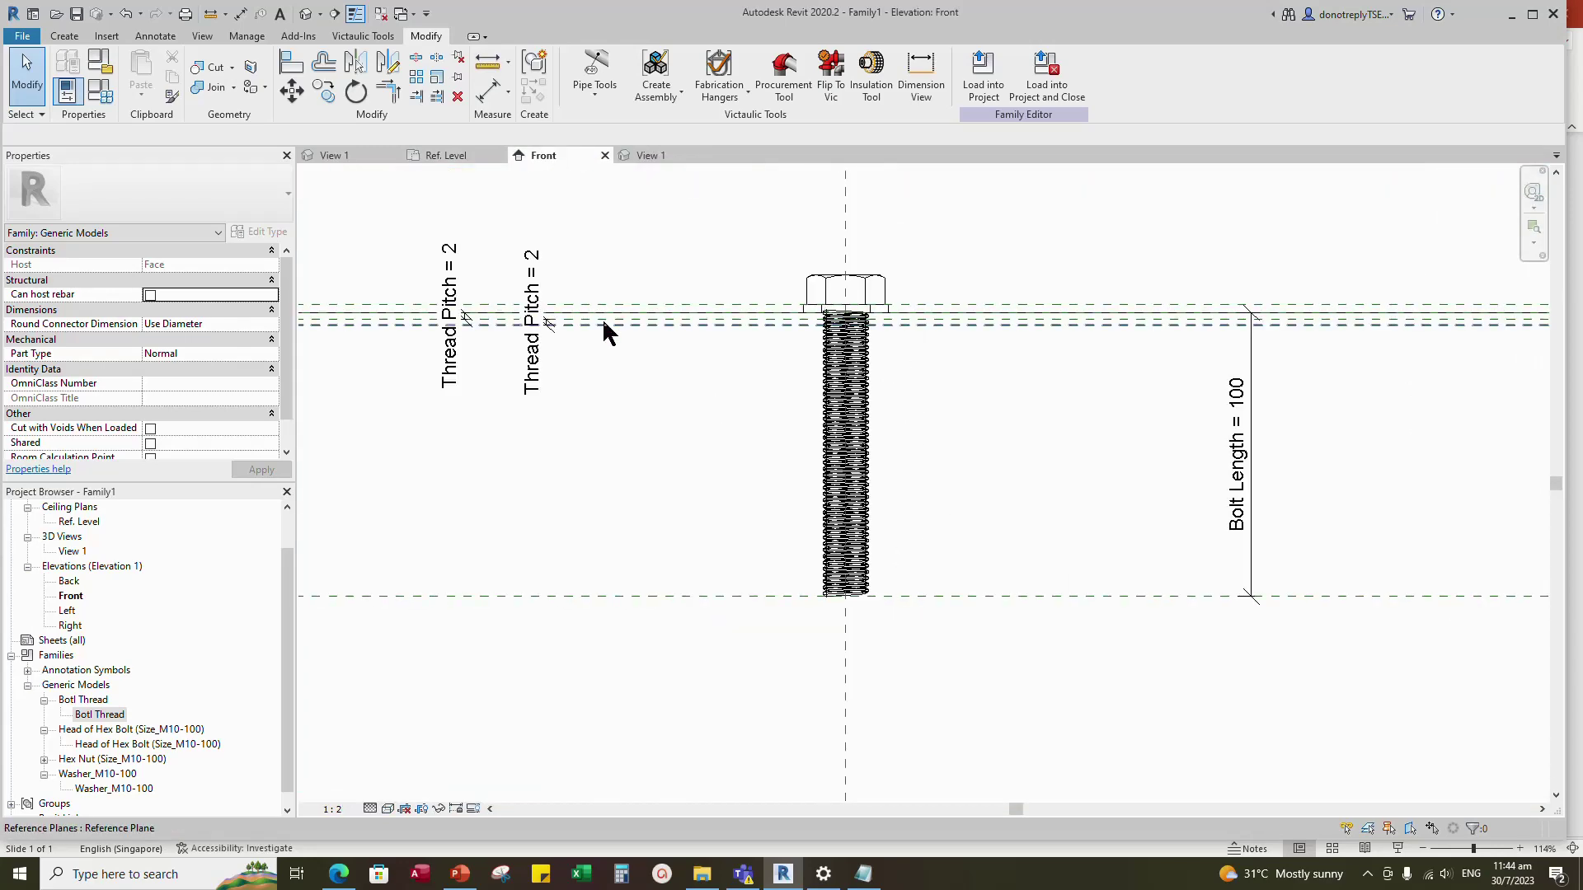
pyautogui.scroll(3, 830, 466)
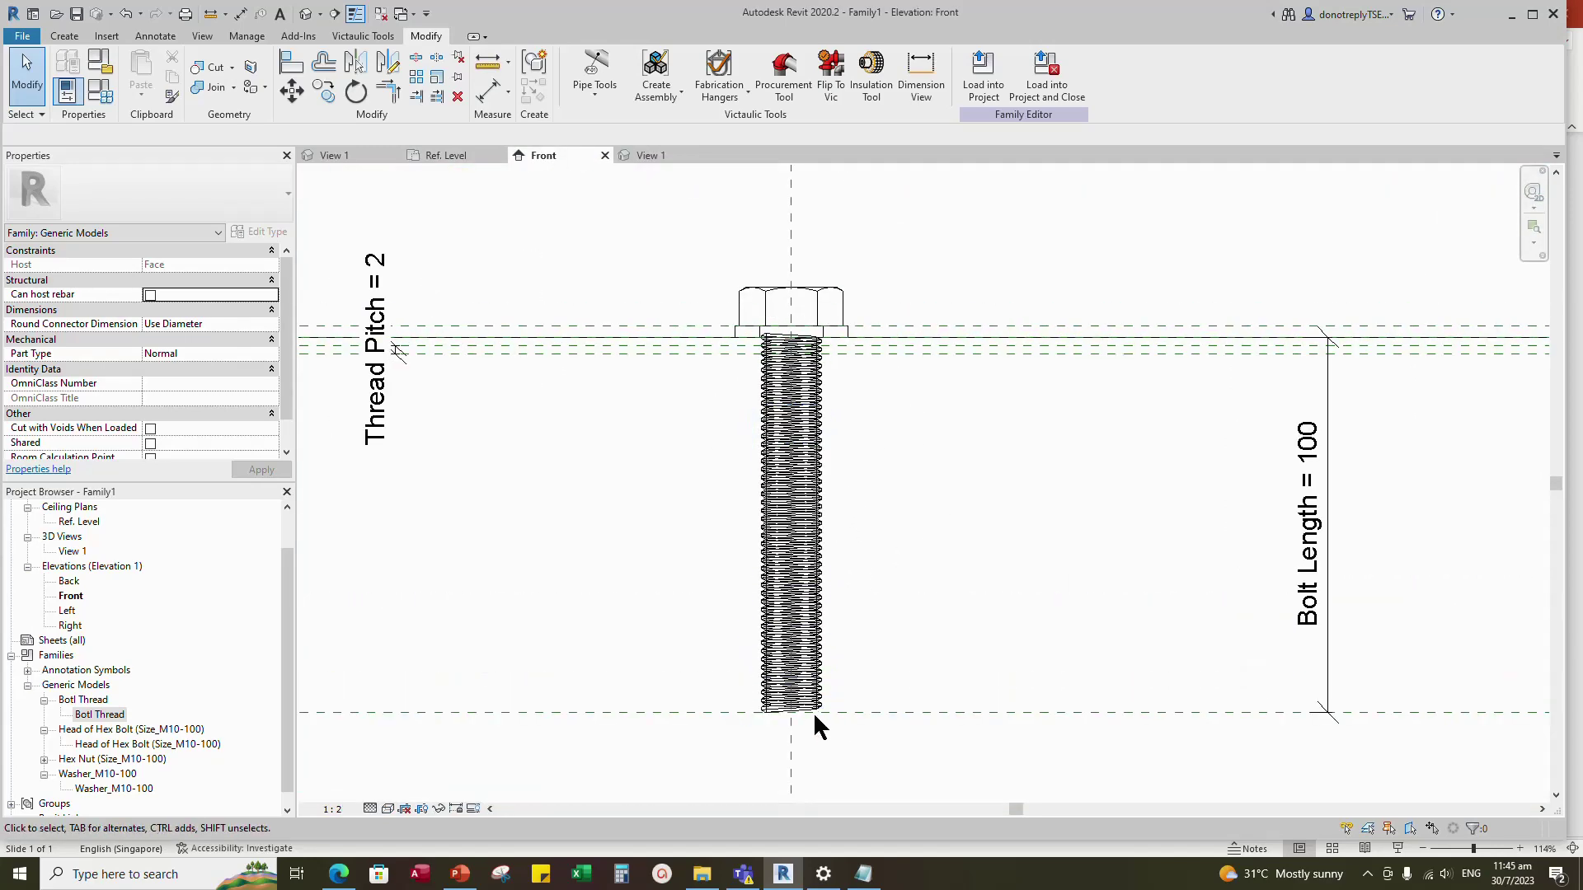
pyautogui.scroll(4, 814, 714)
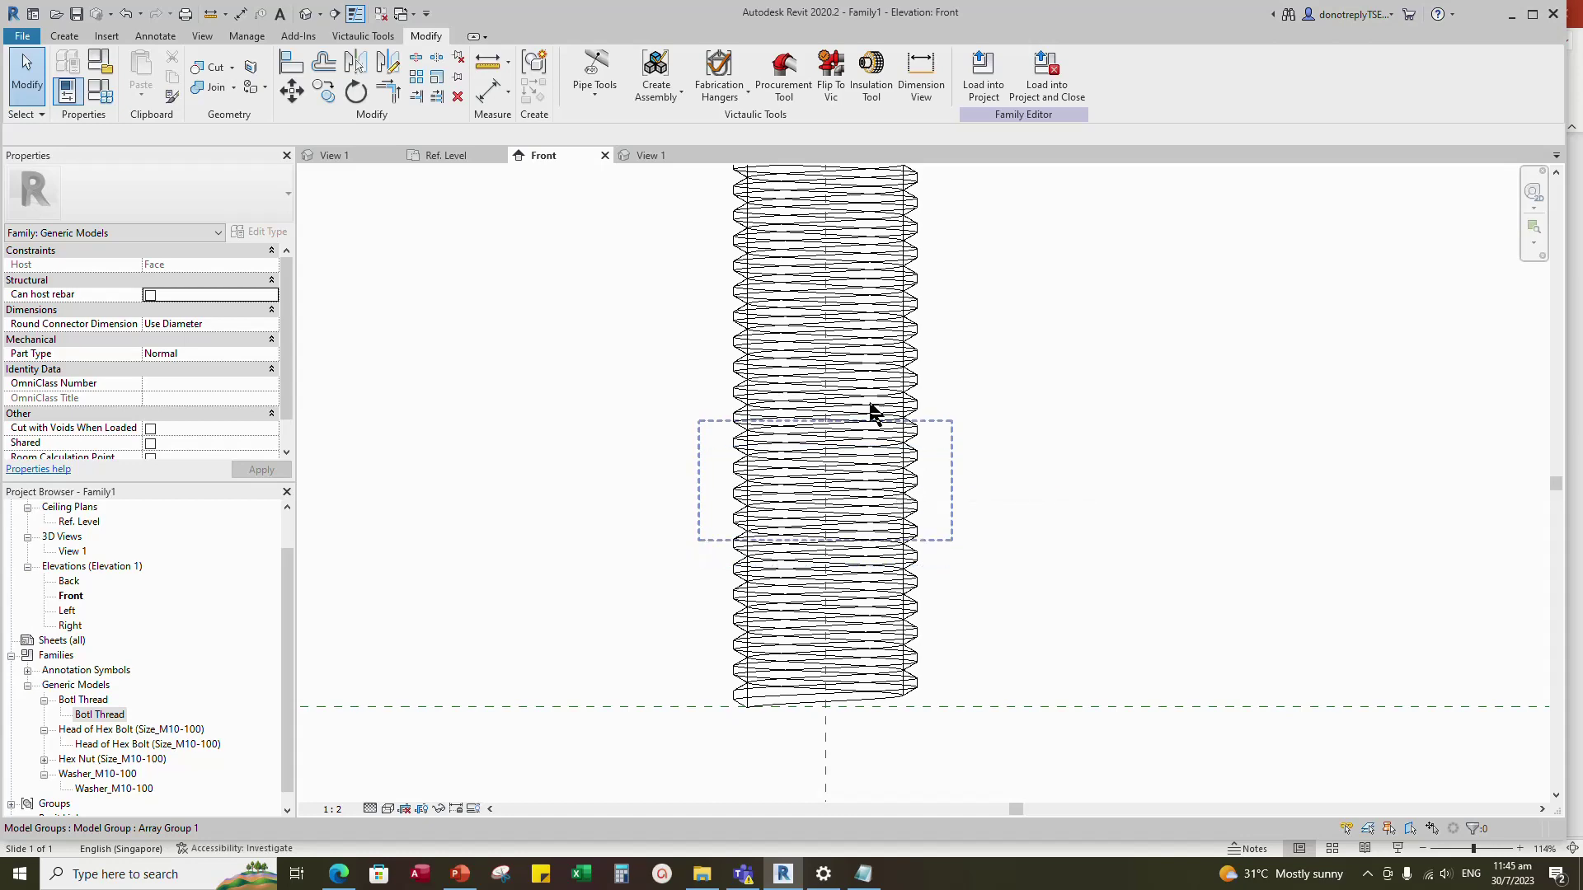
pyautogui.scroll(-2, 795, 583)
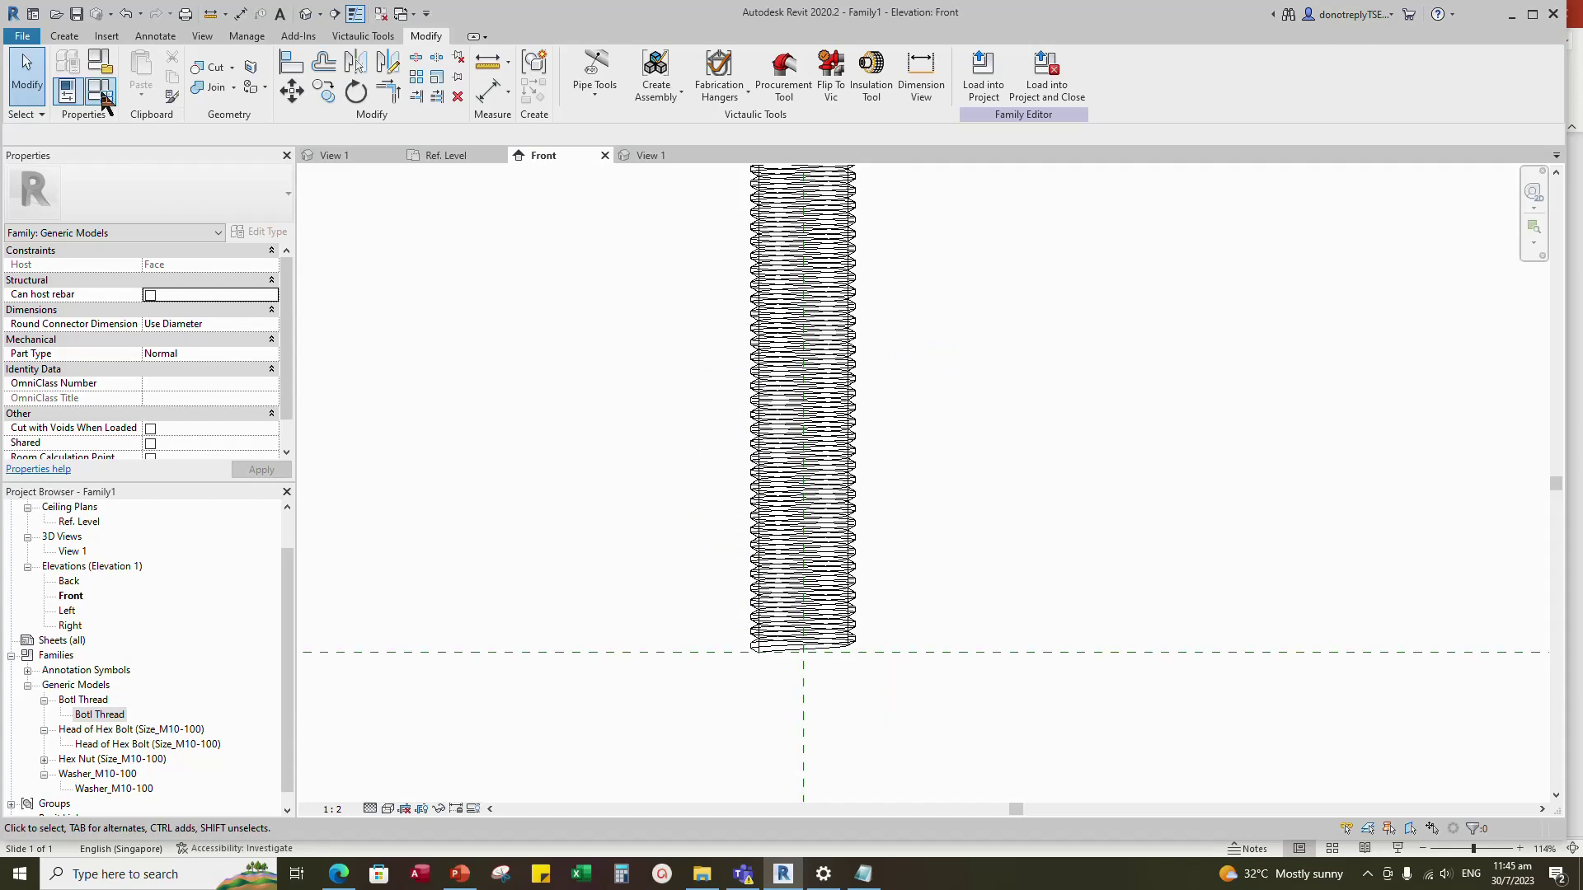
# - Add a new instance length parameter named Minor Diameter under Dimensions
pyautogui.click(100, 90)
pyautogui.click(100, 648)
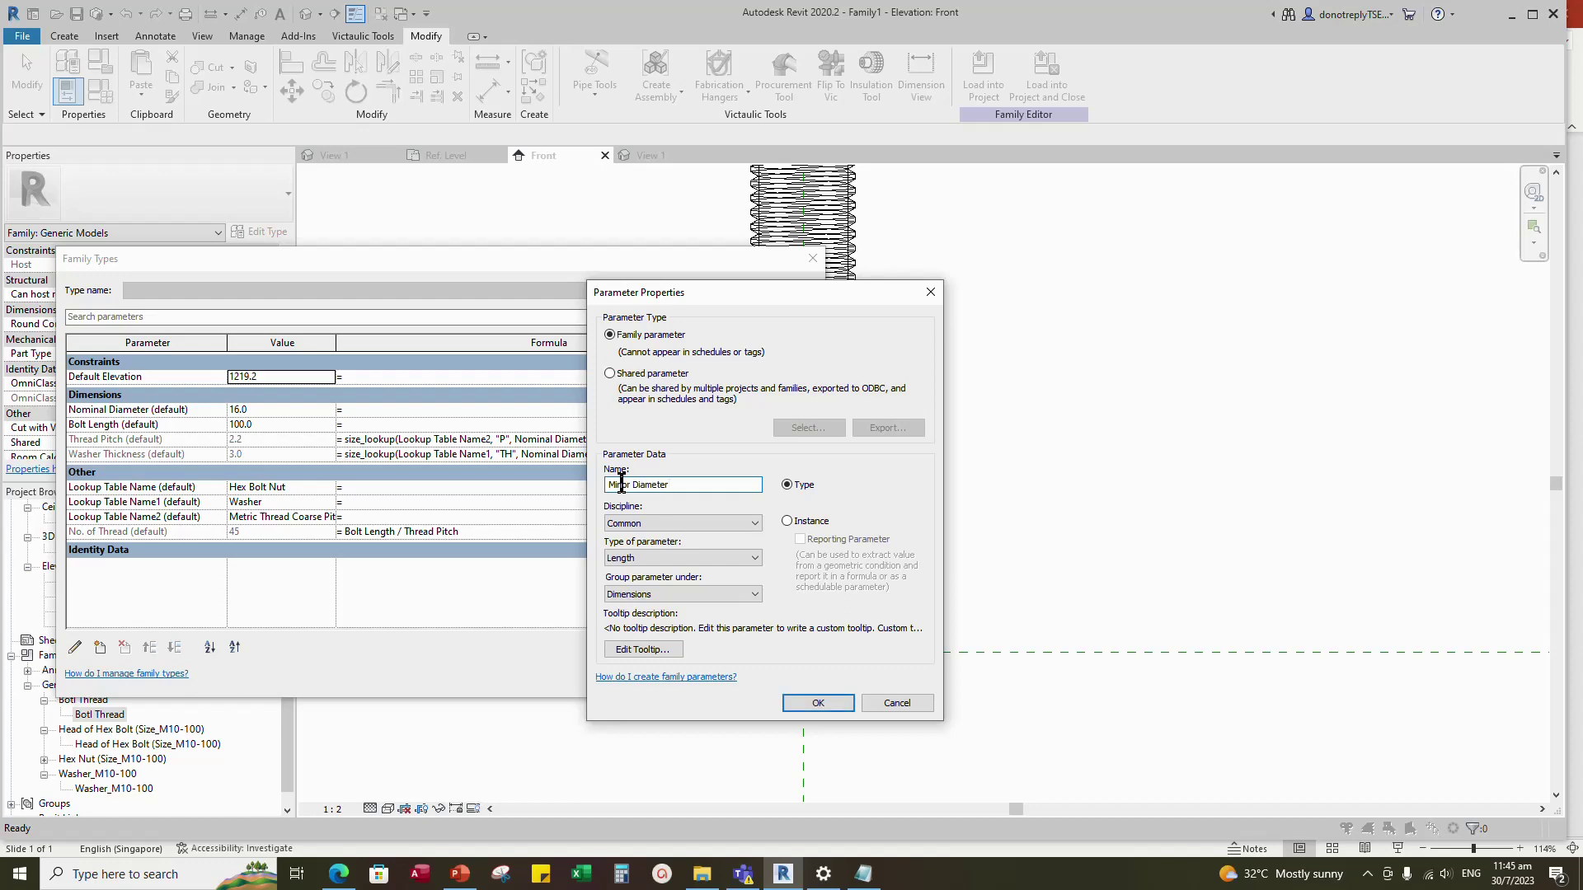
pyautogui.click(788, 521)
pyautogui.click(818, 703)
pyautogui.click(136, 411)
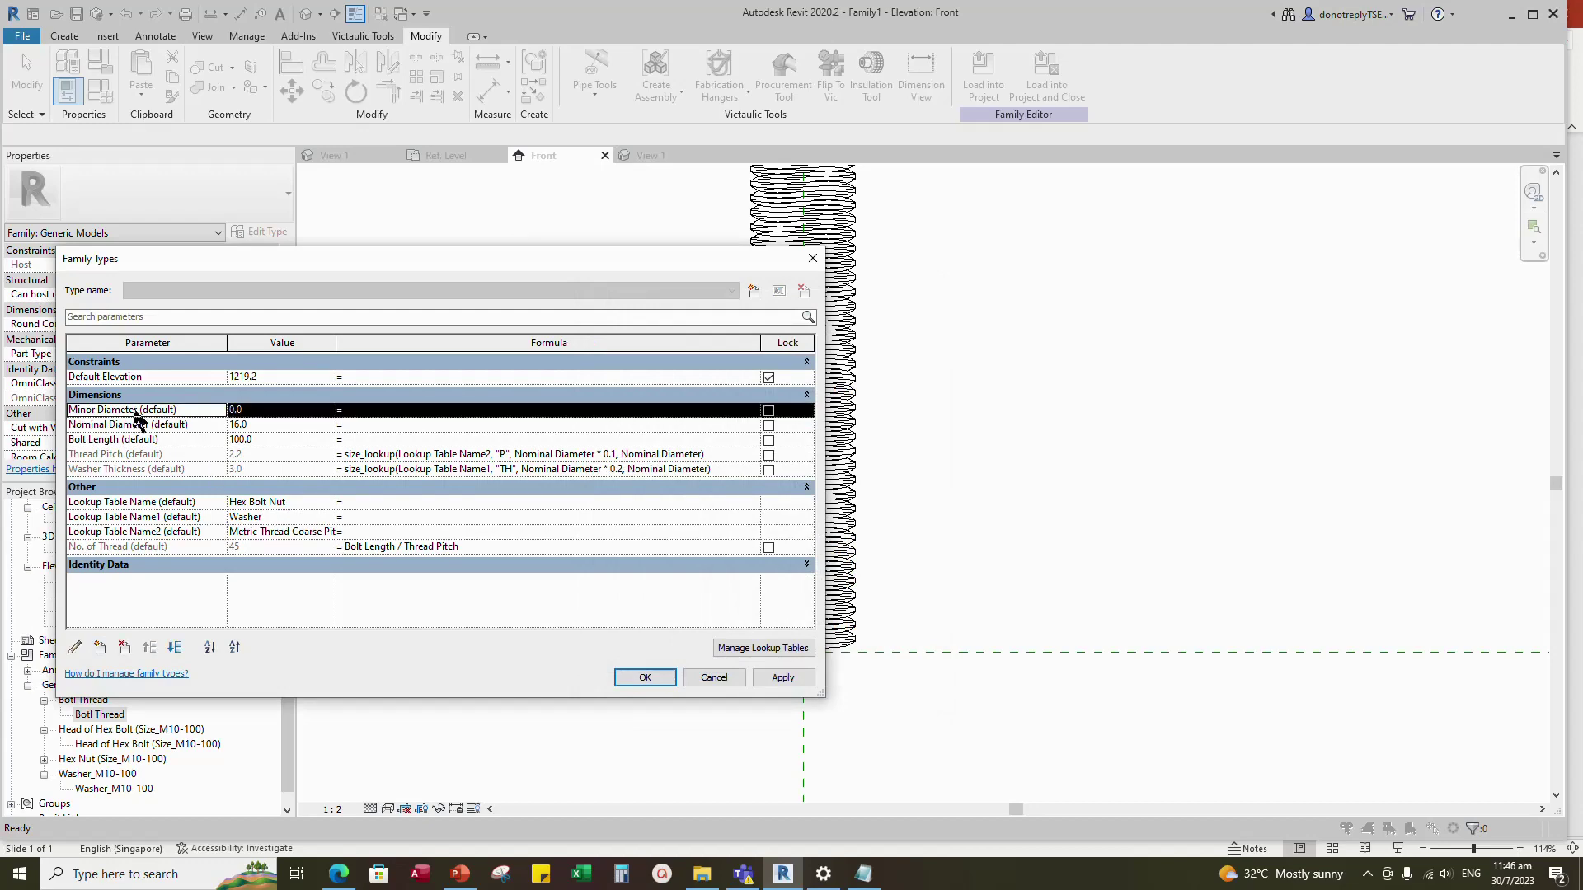
pyautogui.click(172, 651)
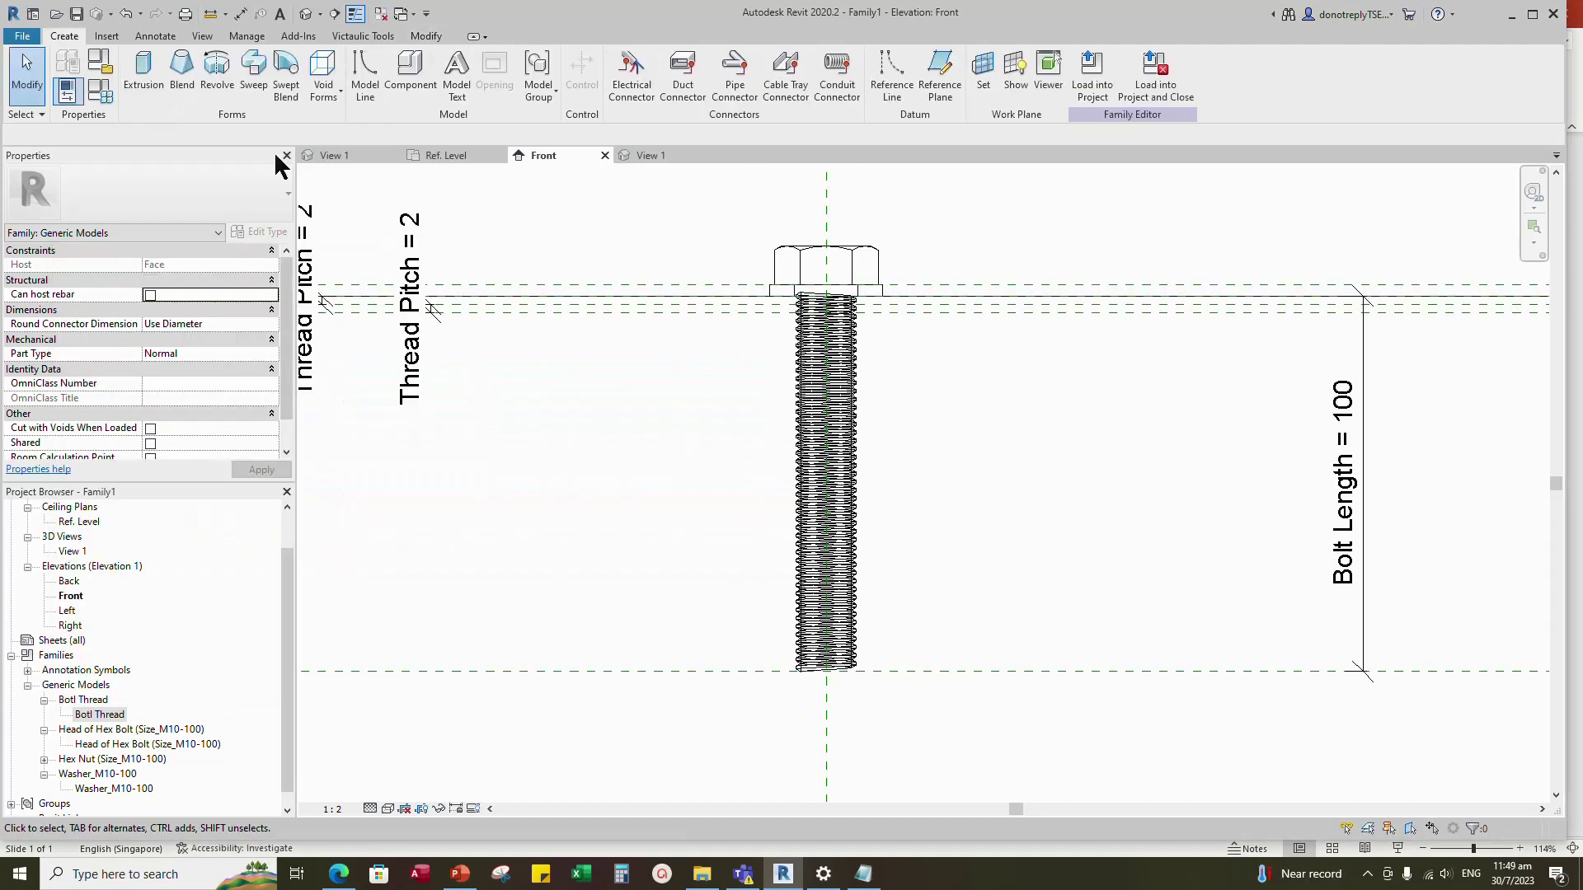
# - Start a Revolve and sketch a rectangular boundary about 6.8 by 100 mm from the host face at the centre plane to the lowest reference plane
pyautogui.click(215, 65)
pyautogui.click(710, 58)
pyautogui.scroll(5, 829, 313)
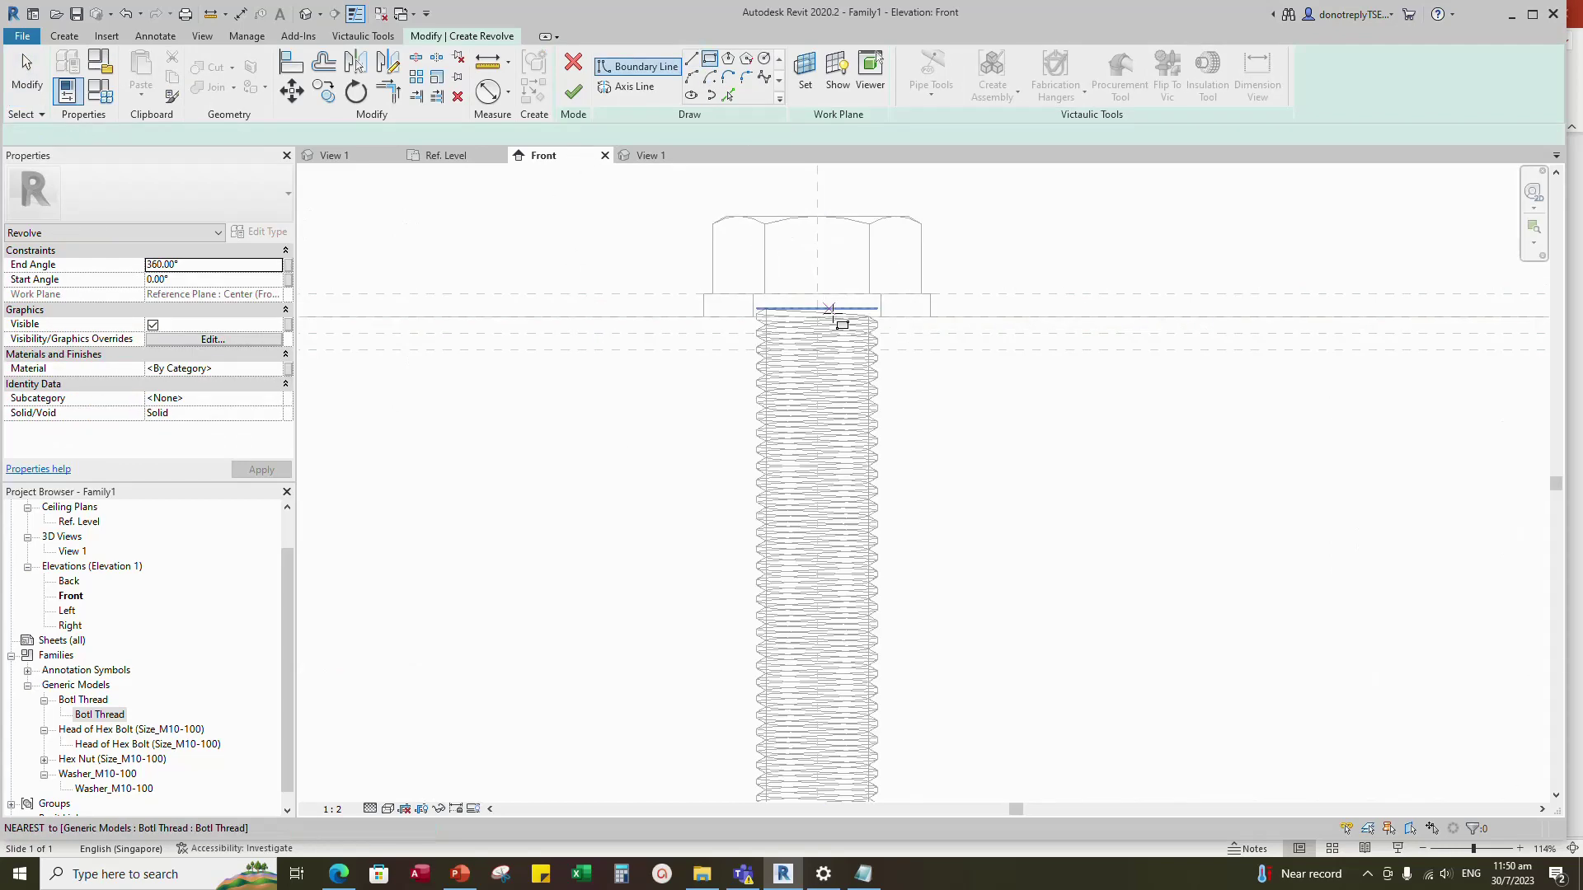
pyautogui.click(793, 288)
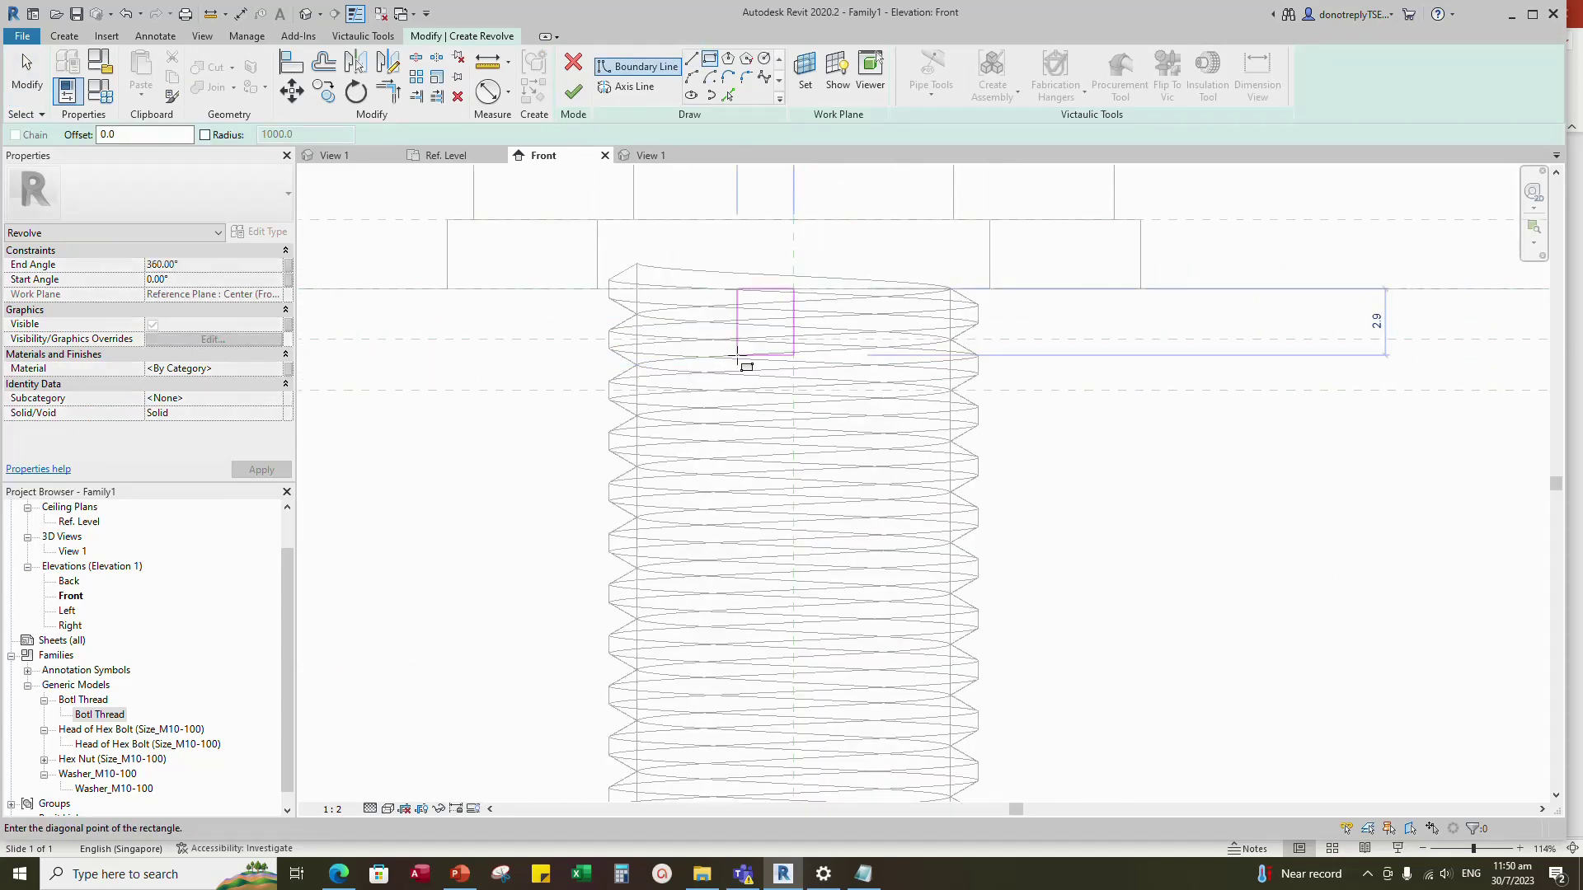
pyautogui.scroll(-4, 771, 523)
pyautogui.scroll(6, 735, 658)
pyautogui.scroll(1, 709, 626)
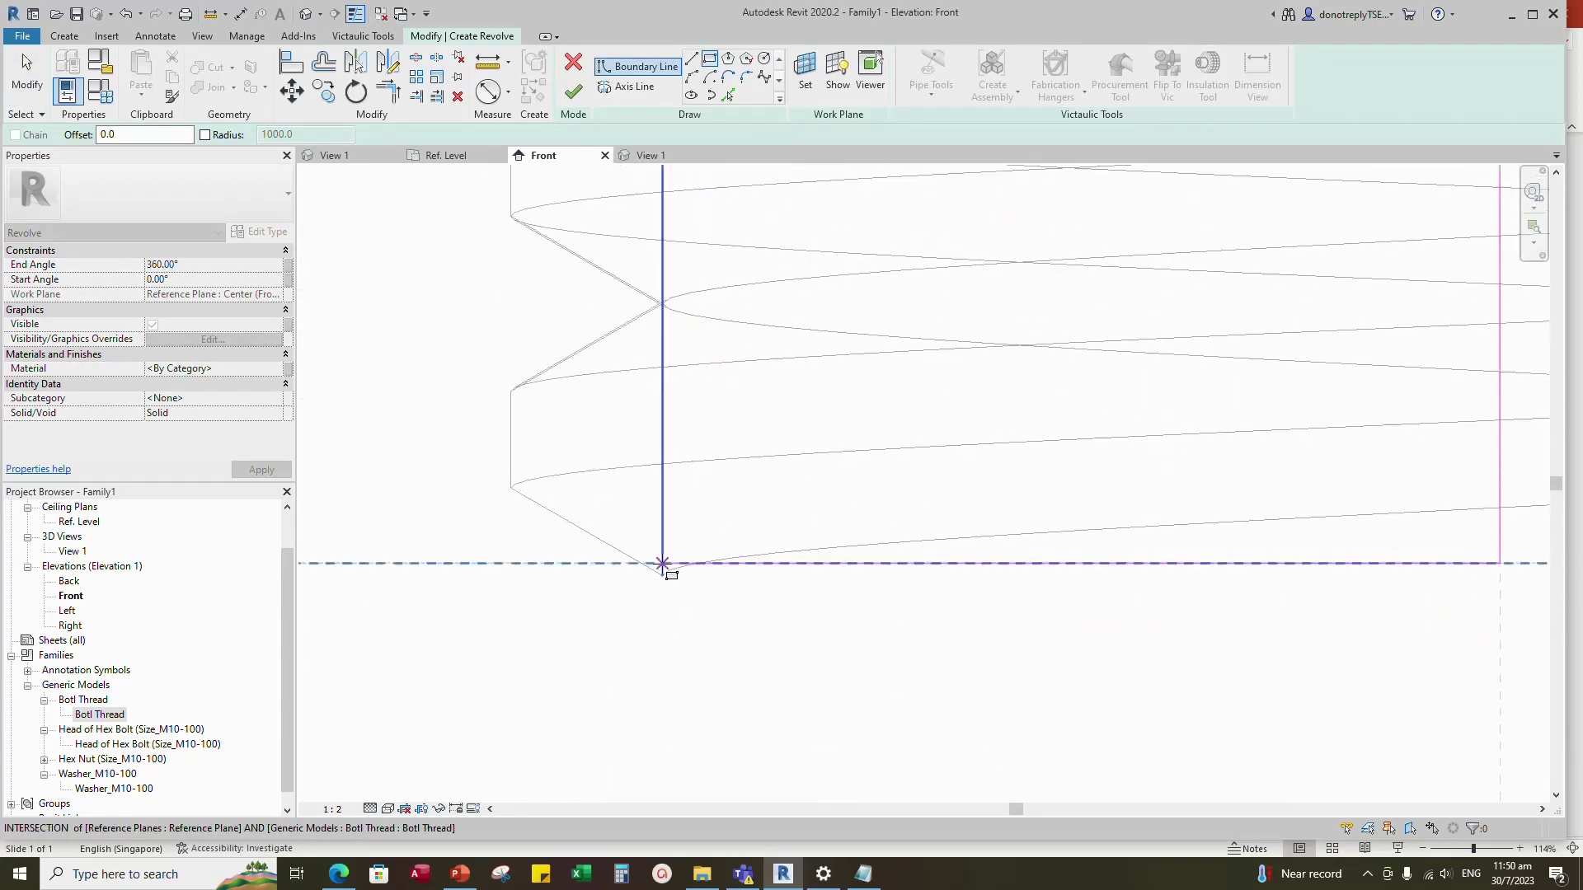
pyautogui.click(678, 585)
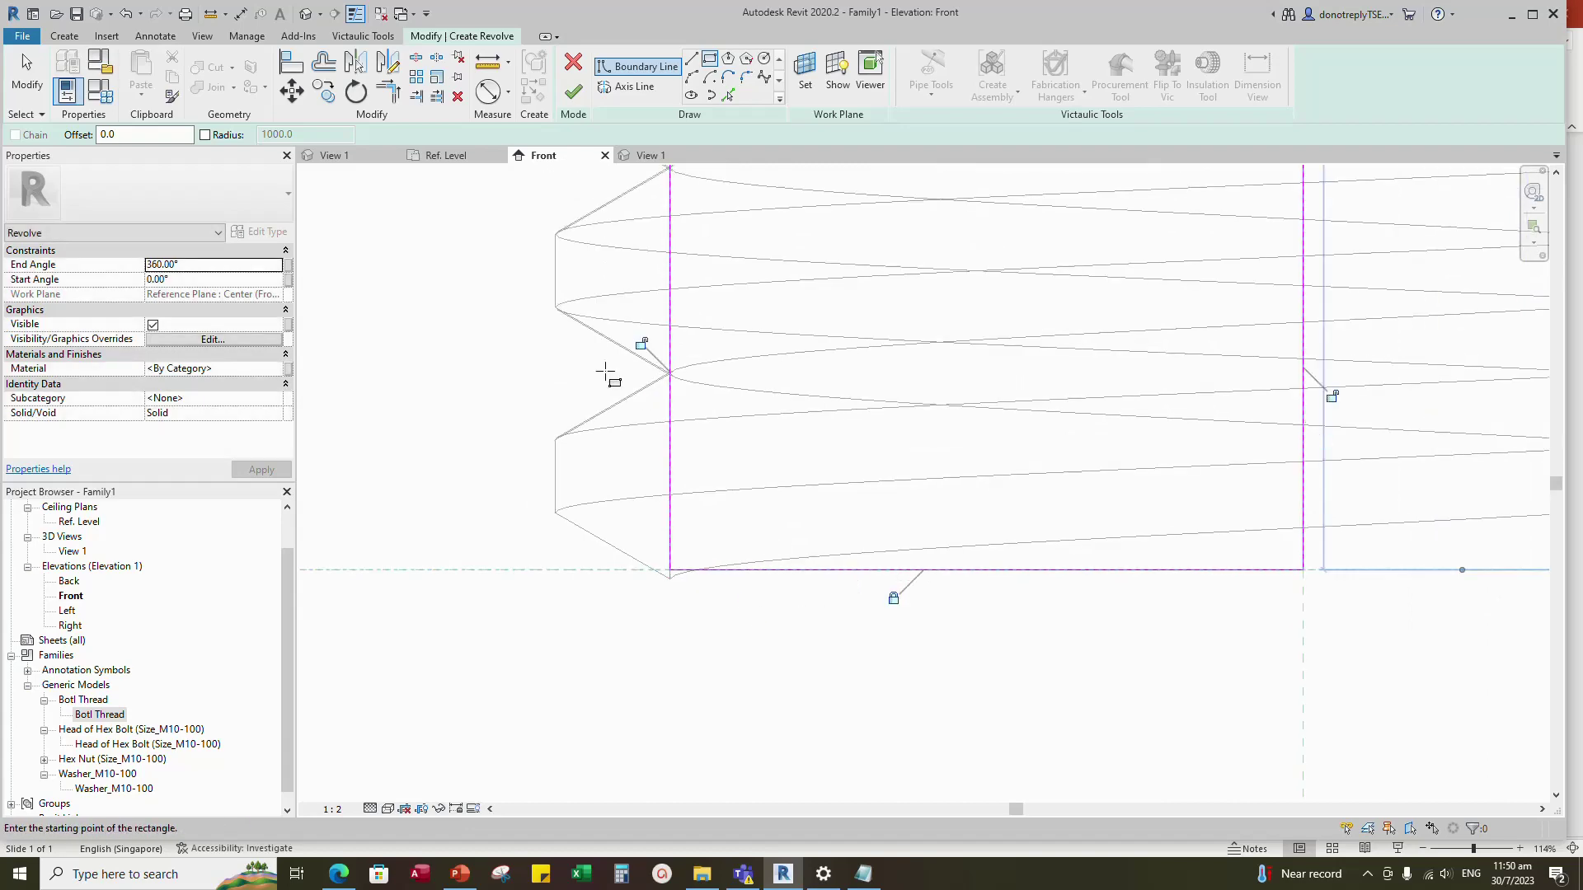
# - Lock the rectangle's edges to the lowest reference plane, the centre plane and the host face
pyautogui.scroll(-8, 876, 693)
pyautogui.scroll(-4, 890, 671)
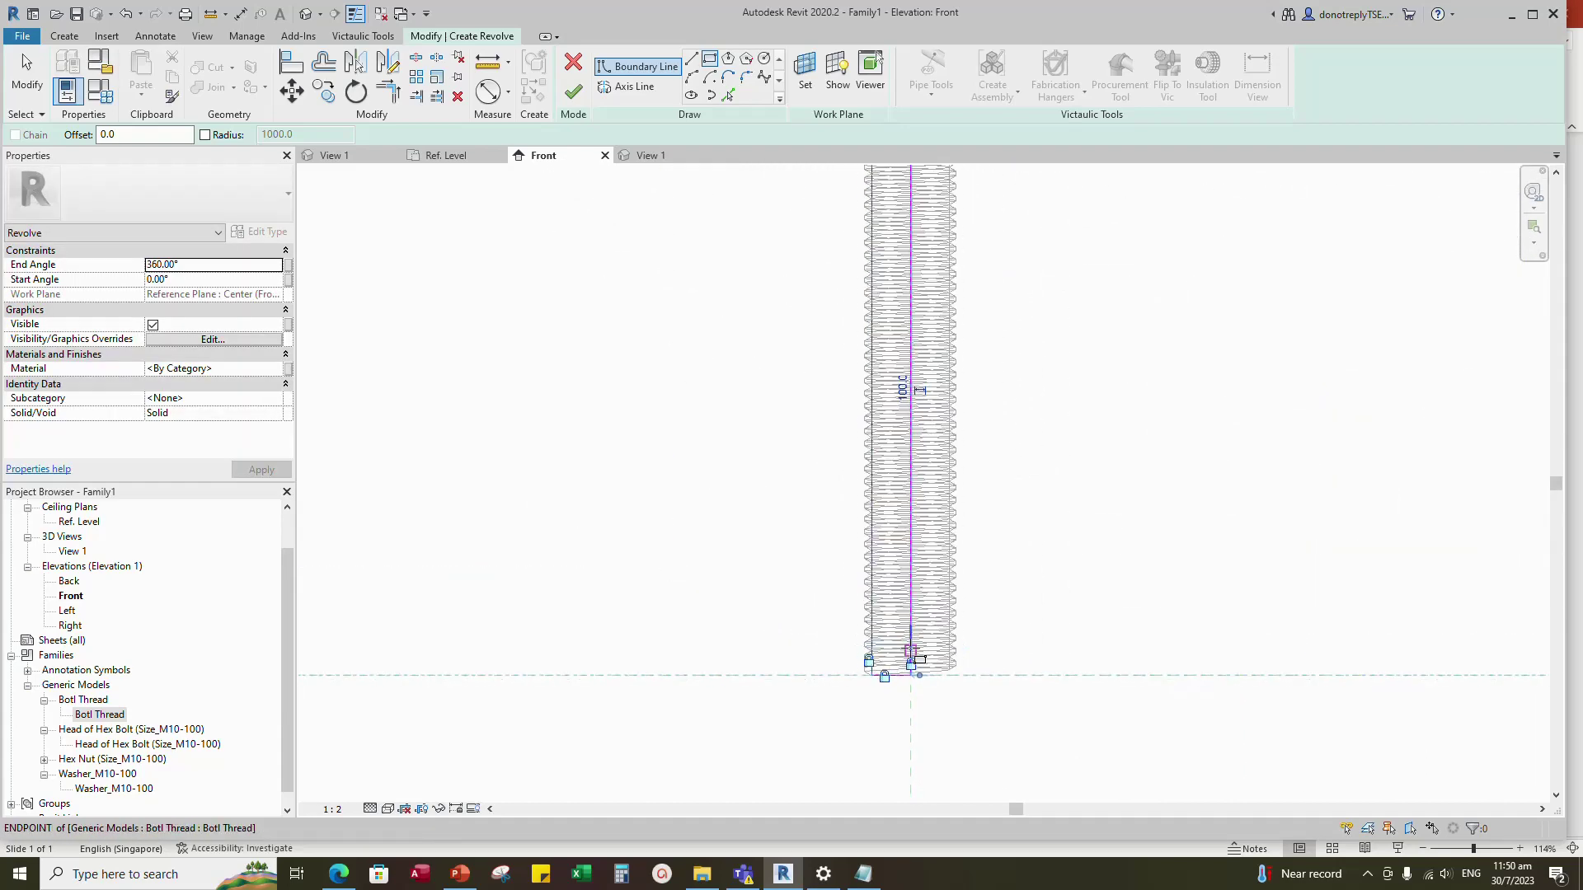
pyautogui.scroll(5, 917, 660)
pyautogui.scroll(-8, 894, 721)
pyautogui.scroll(3, 914, 544)
pyautogui.scroll(-5, 907, 459)
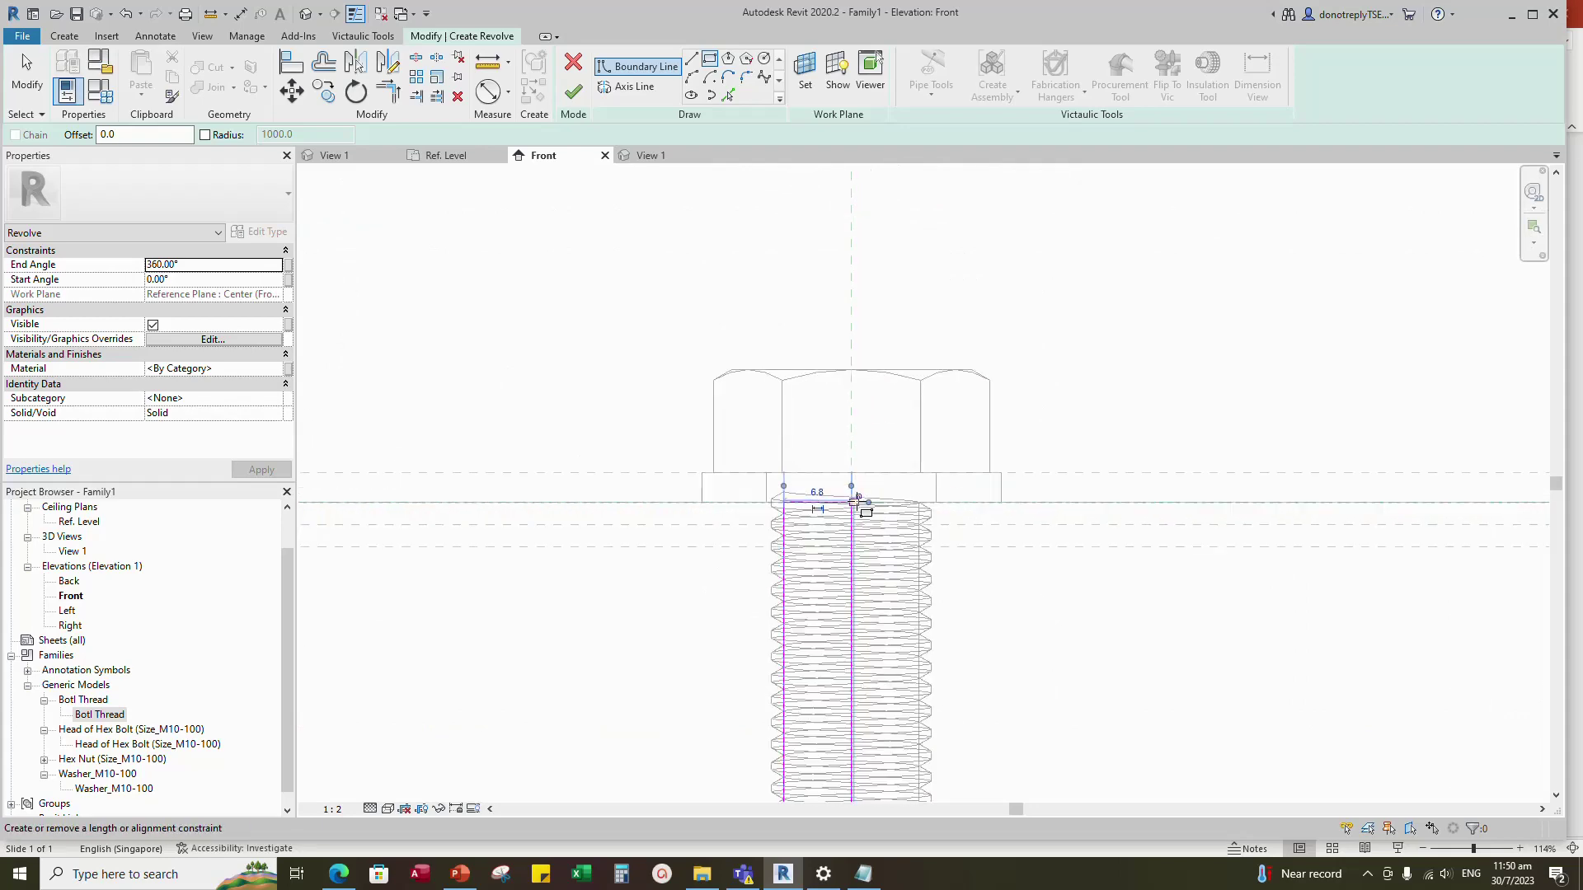
pyautogui.press('Escape')
# - Place an aligned dimension between the centre plane and the rectangle's outer vertical edge, below the bolt
pyautogui.click(509, 92)
pyautogui.click(544, 122)
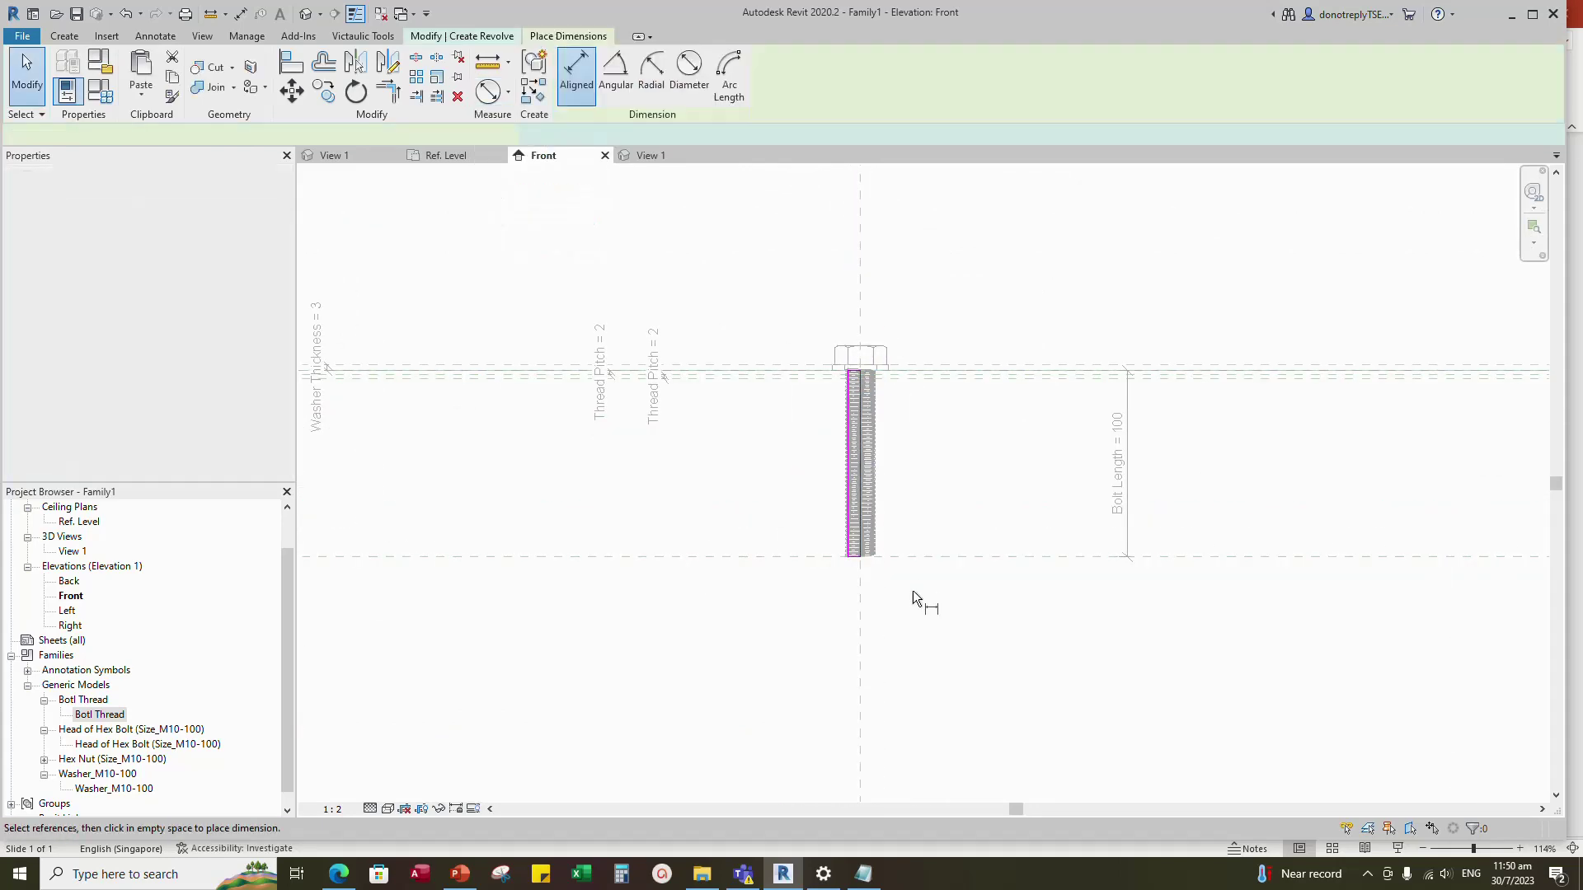
pyautogui.scroll(5, 874, 561)
pyautogui.click(785, 468)
pyautogui.click(779, 521)
pyautogui.scroll(-3, 781, 486)
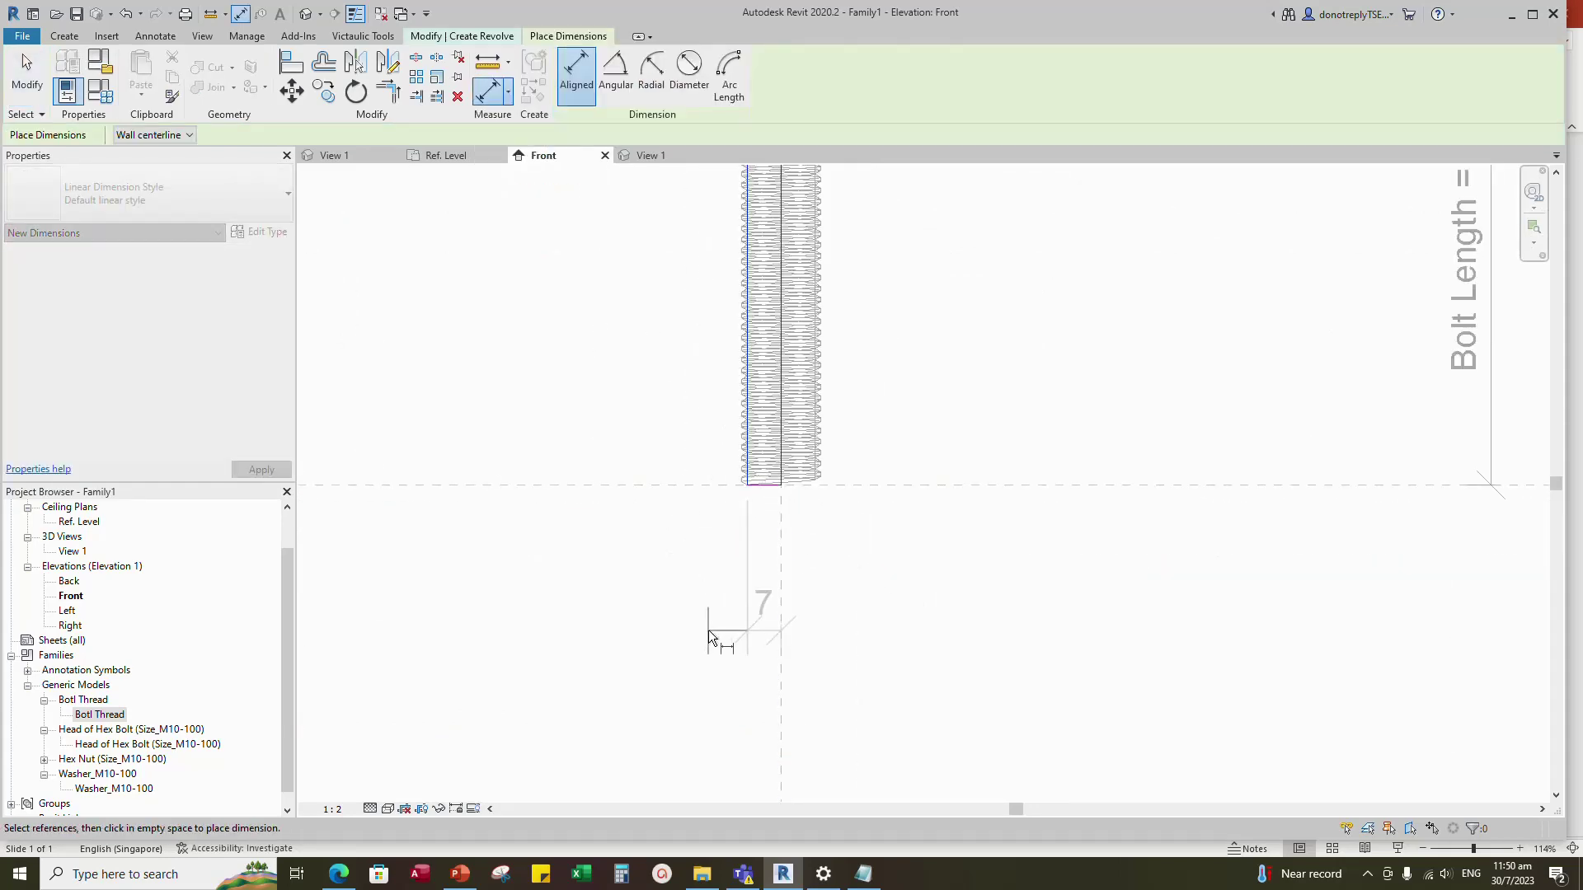
pyautogui.click(709, 630)
pyautogui.press('Escape')
# - Label the rectangle's width dimension with a new instance parameter named Body Radius
pyautogui.click(762, 628)
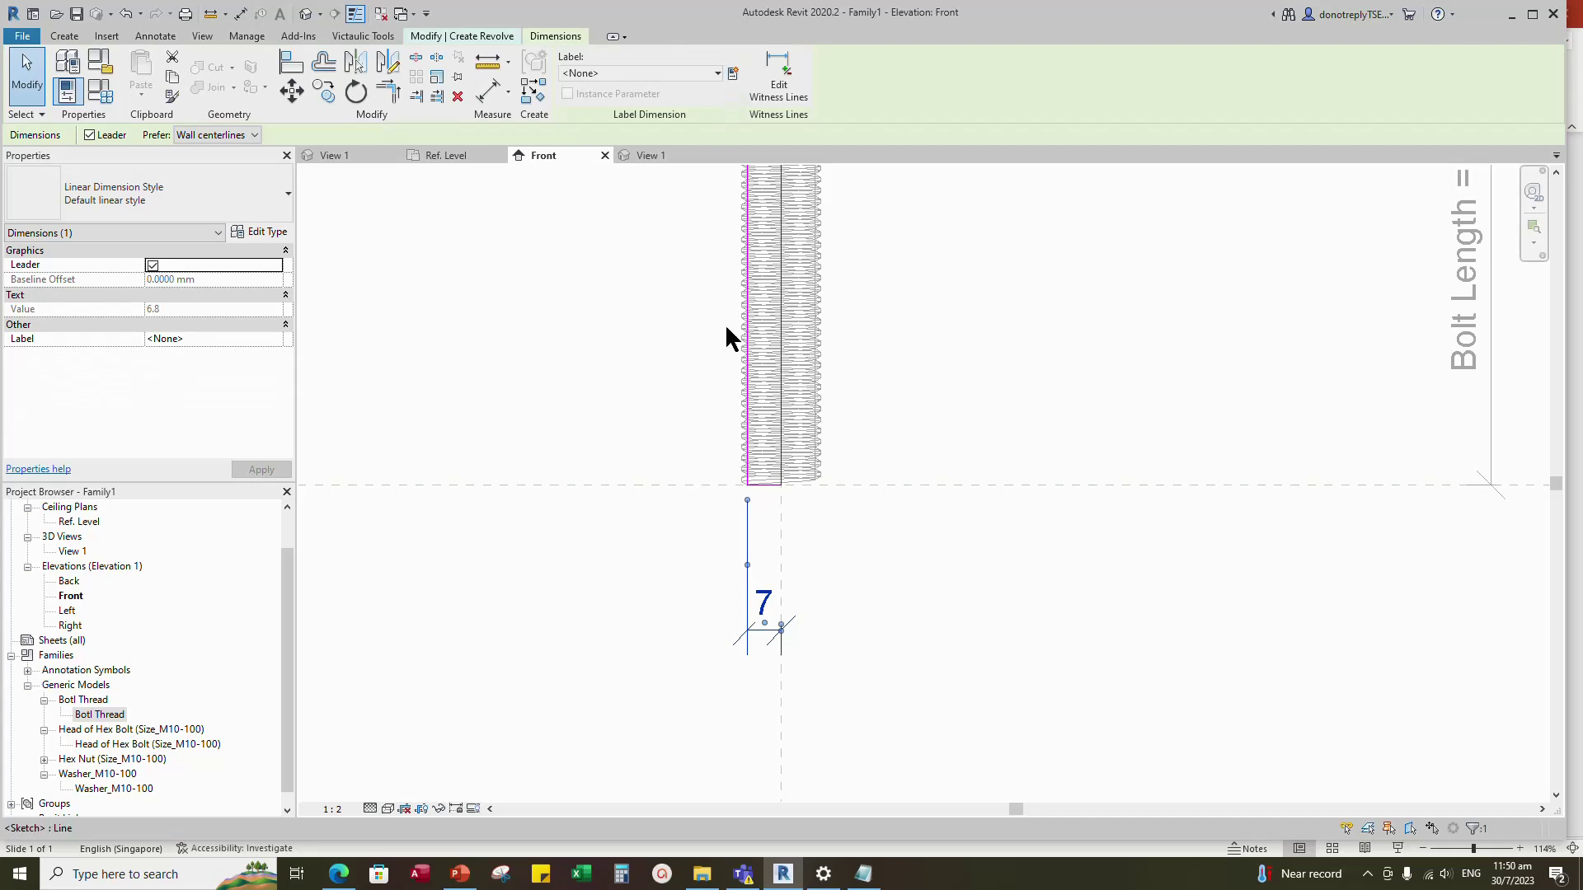
pyautogui.click(733, 73)
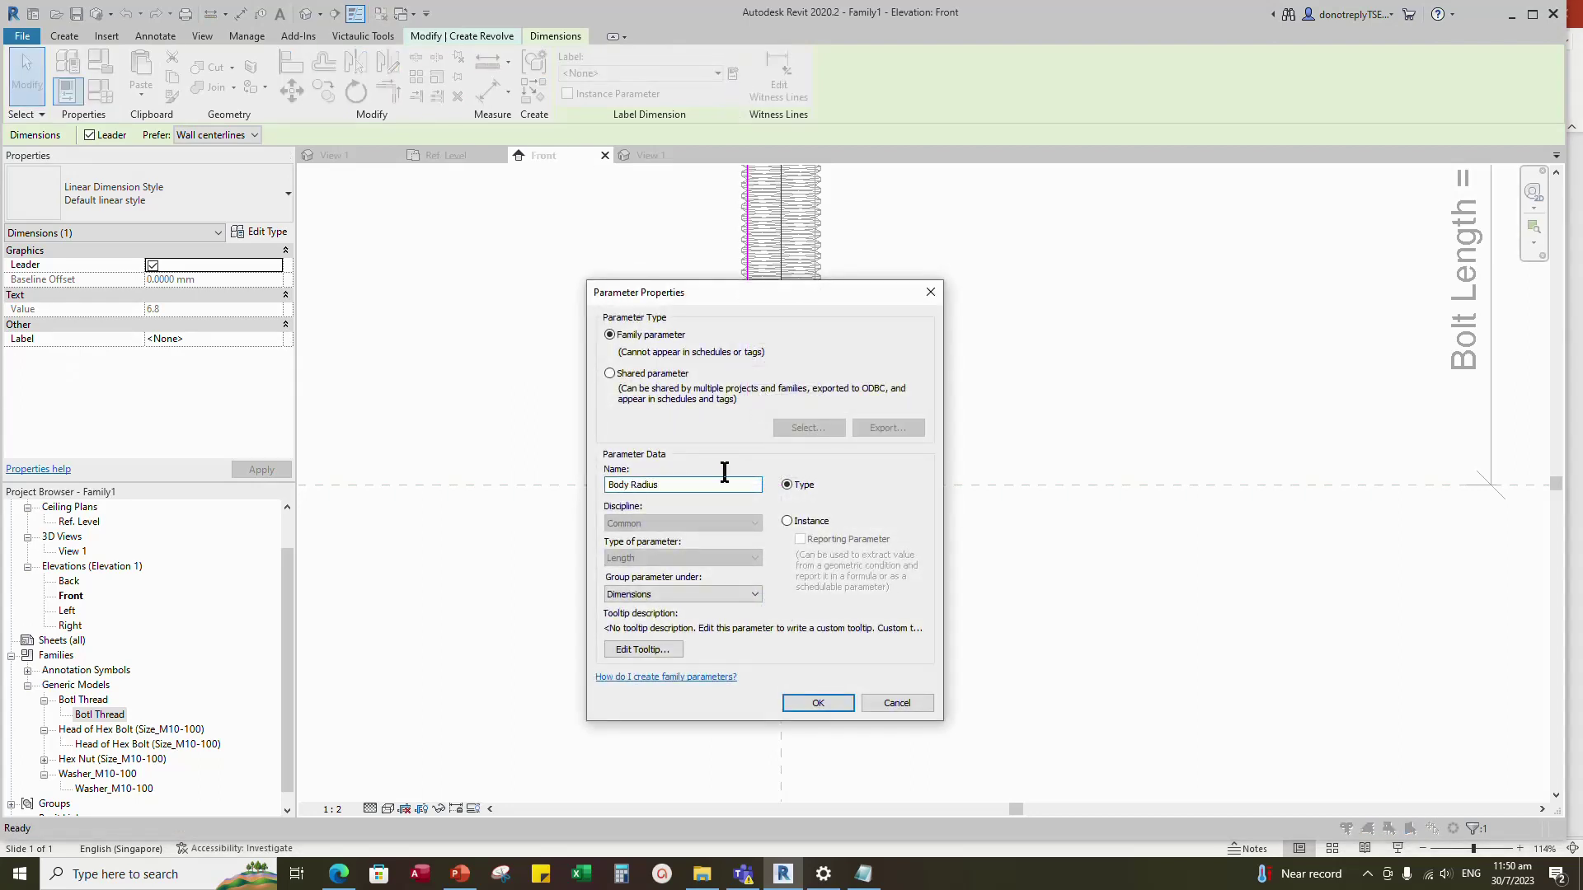
pyautogui.click(788, 521)
pyautogui.click(817, 703)
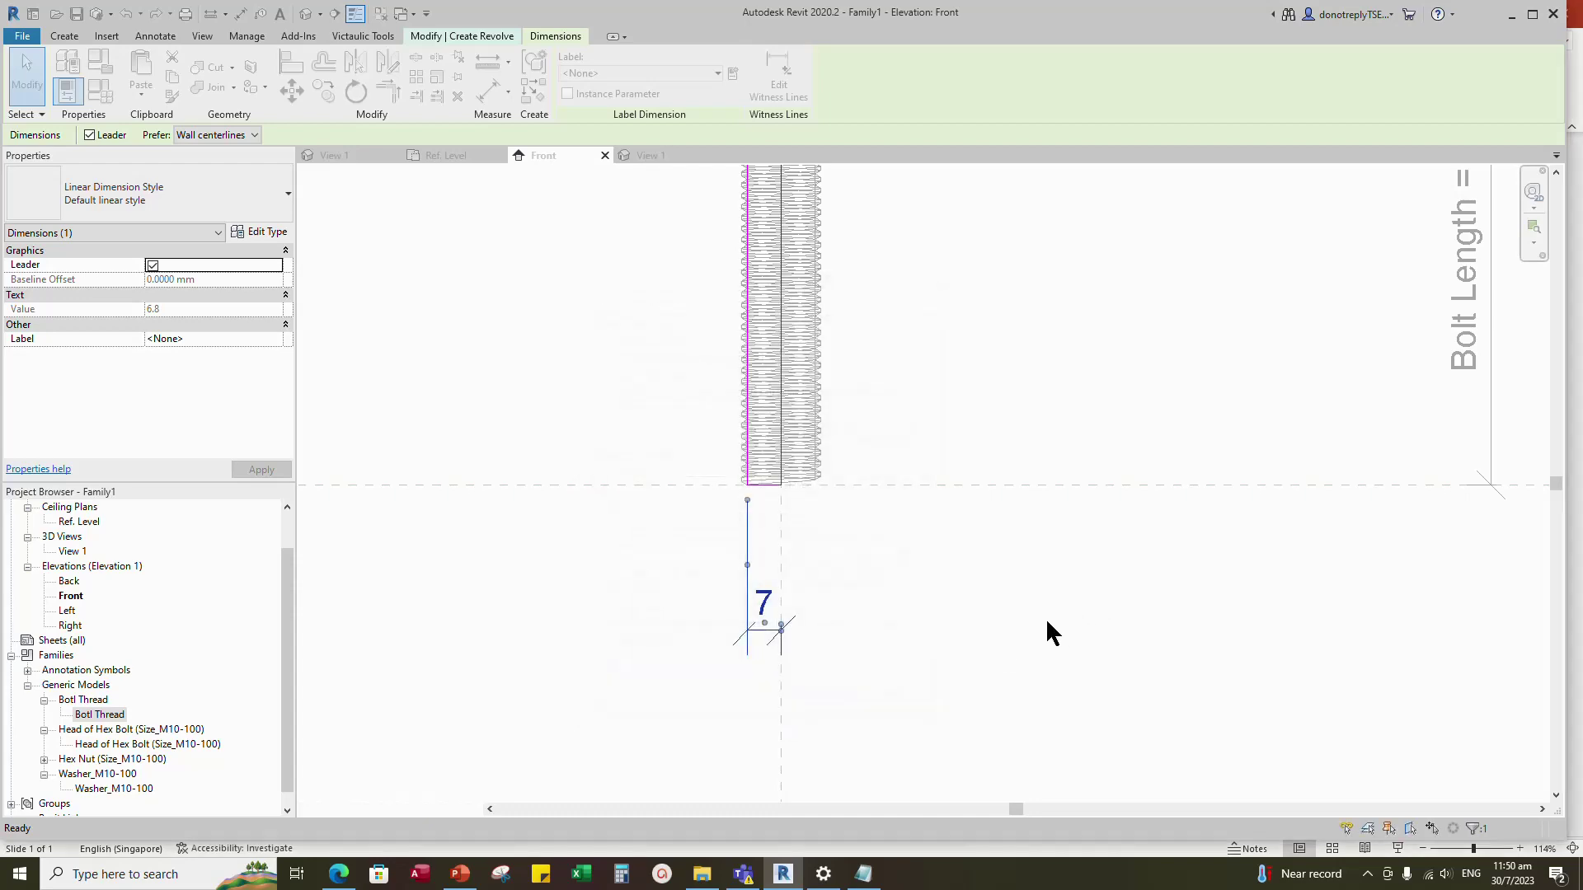
pyautogui.click(883, 620)
# - Pick the vertical centre reference plane as the revolve's axis line and finish the 360° revolve
pyautogui.scroll(-1, 882, 619)
pyautogui.scroll(-1, 641, 258)
pyautogui.click(629, 86)
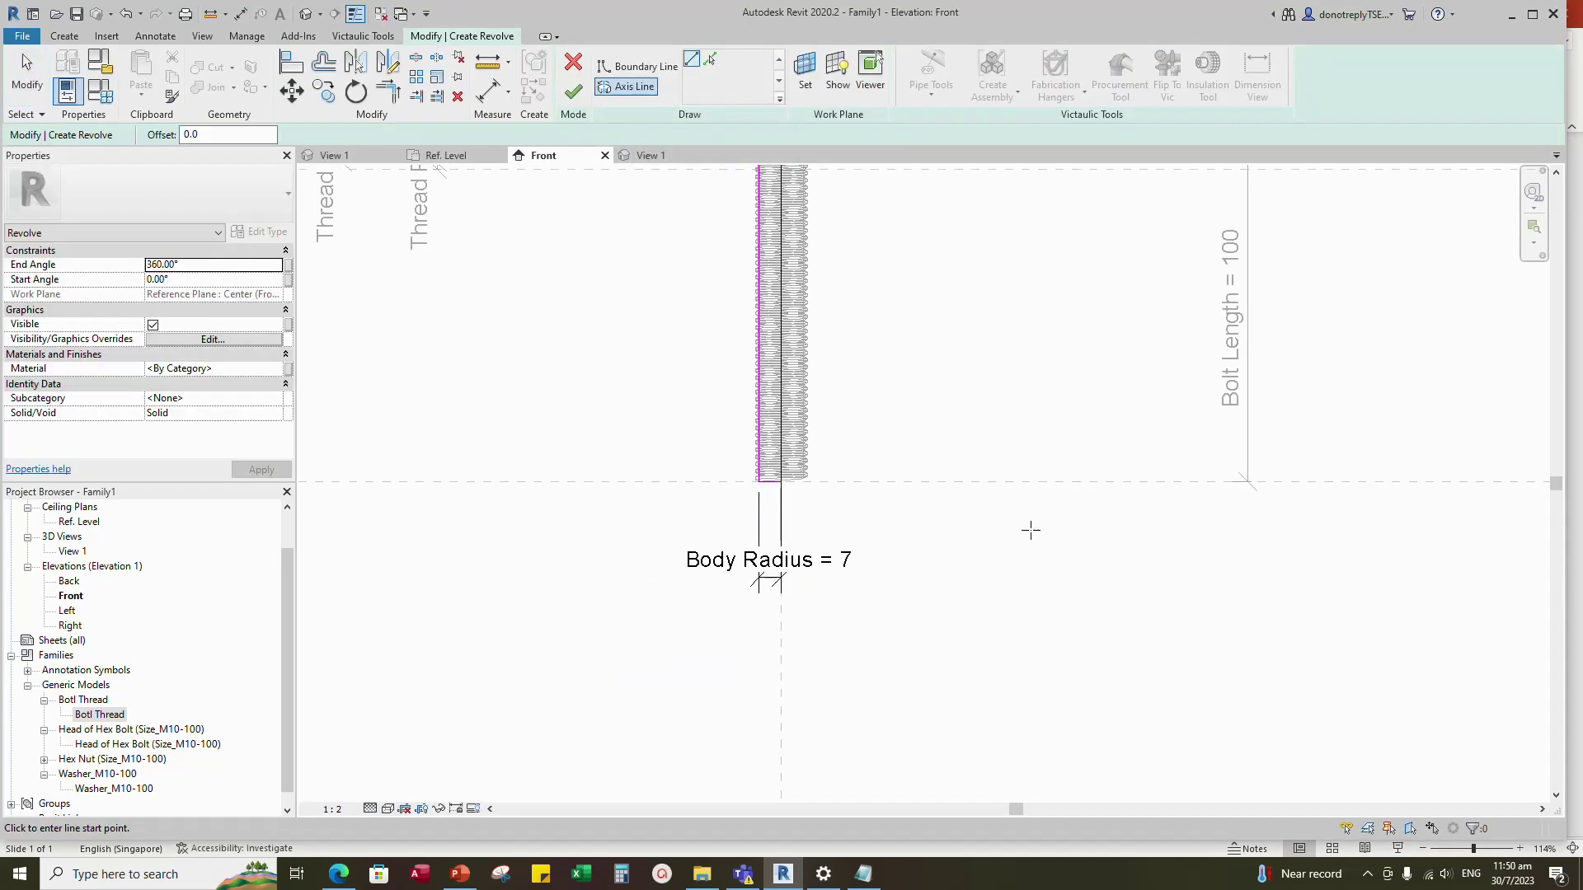
pyautogui.click(710, 58)
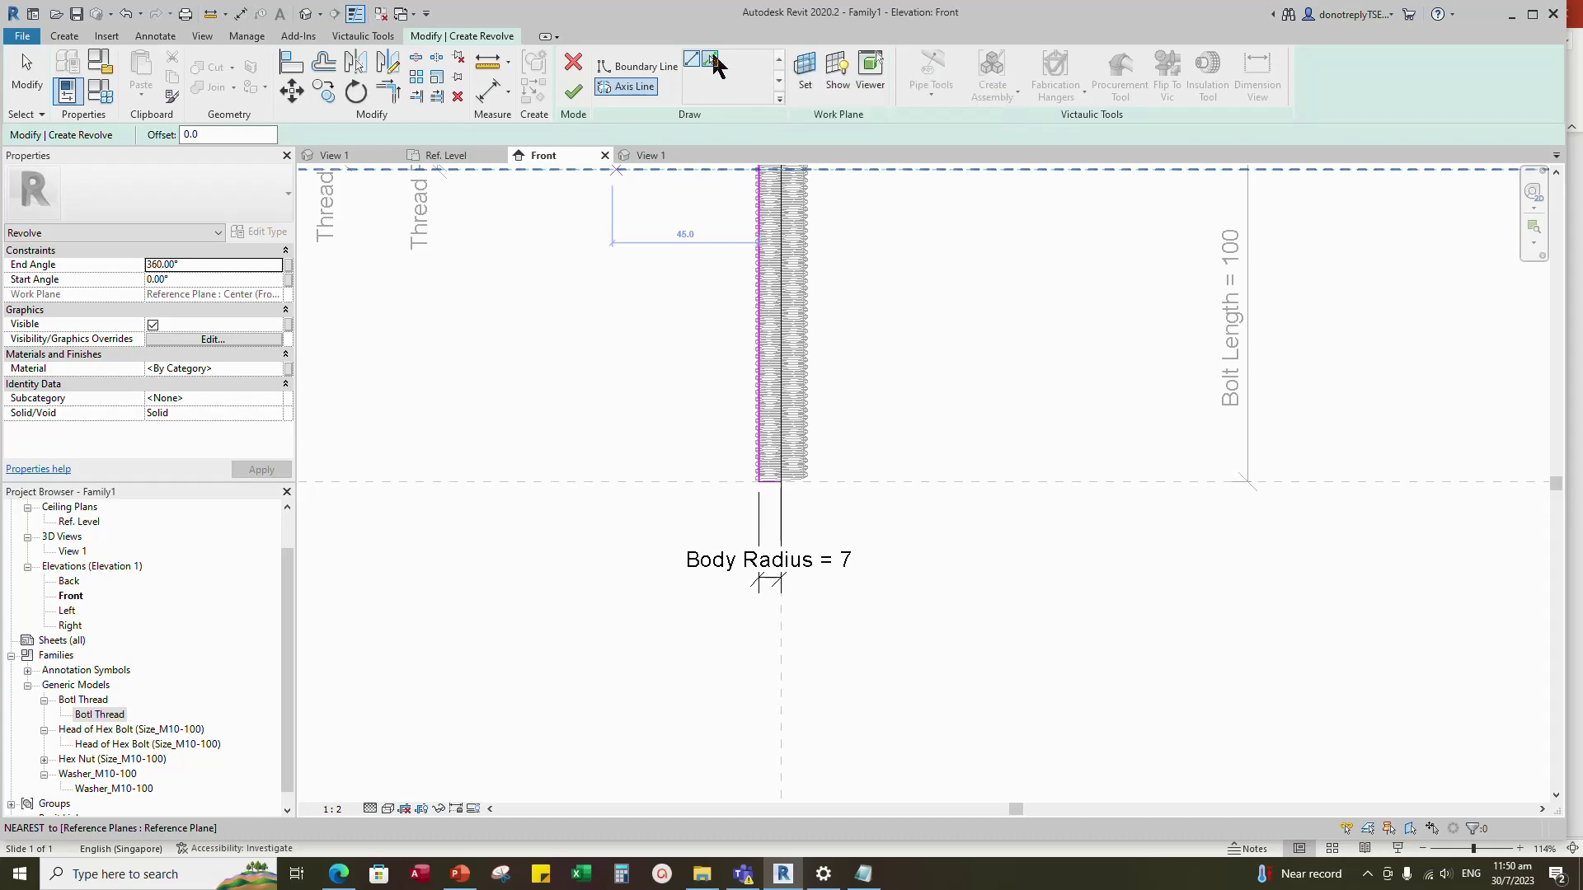
pyautogui.click(781, 644)
pyautogui.click(575, 93)
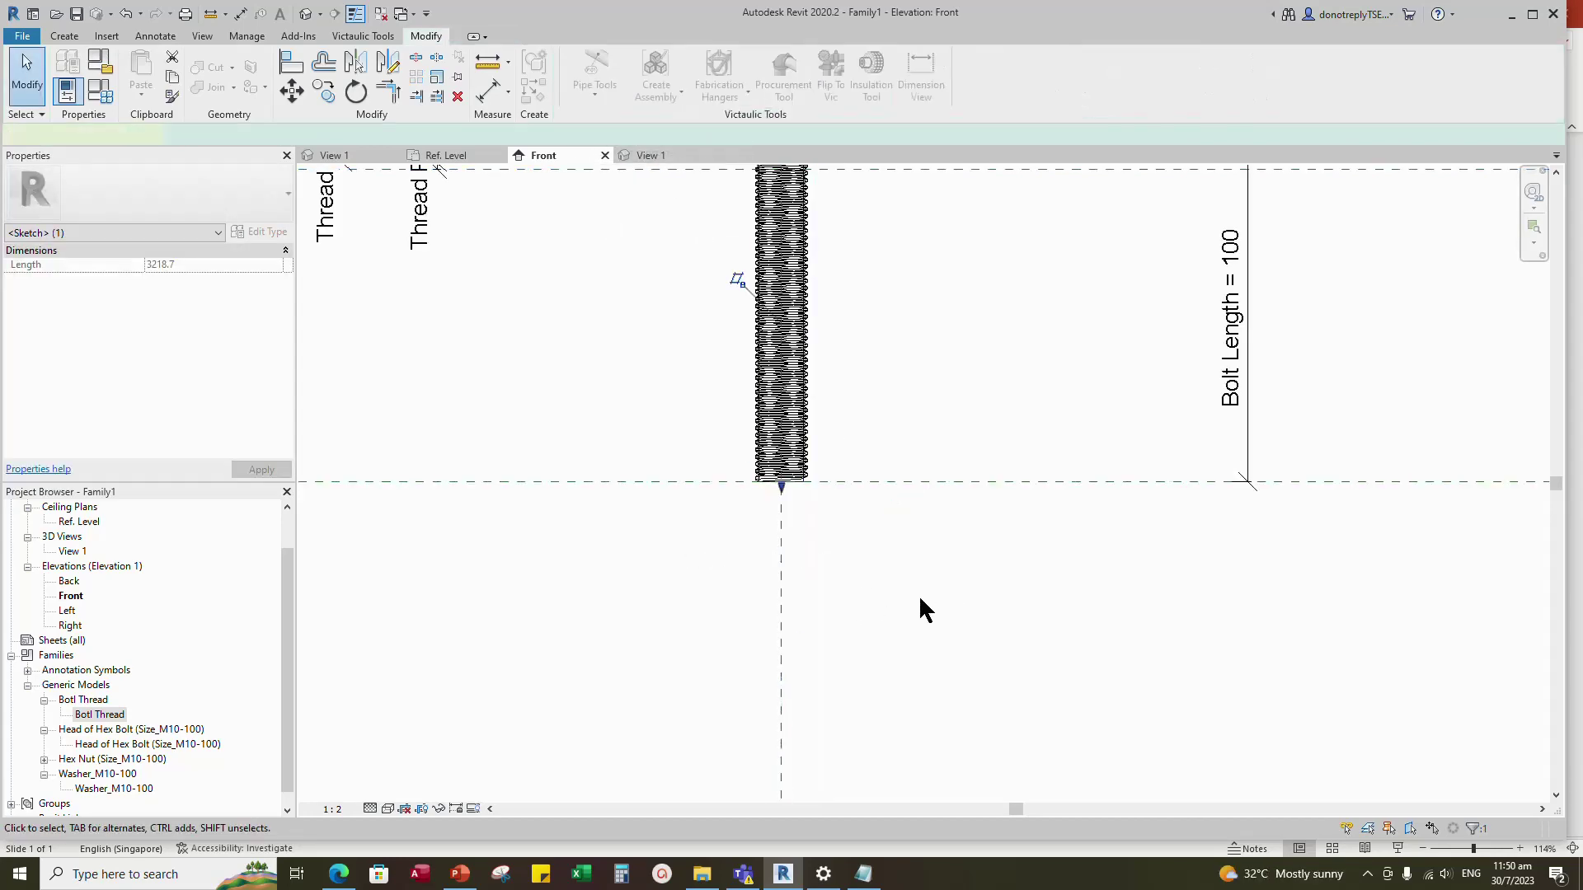
# - Examine the revolved bolt body at the thread's lower end in the 3D view and the Front elevation
pyautogui.click(652, 155)
pyautogui.keyDown('shift'); pyautogui.moveTo(967, 661); pyautogui.dragTo(997, 449, button='middle'); pyautogui.keyUp('shift')
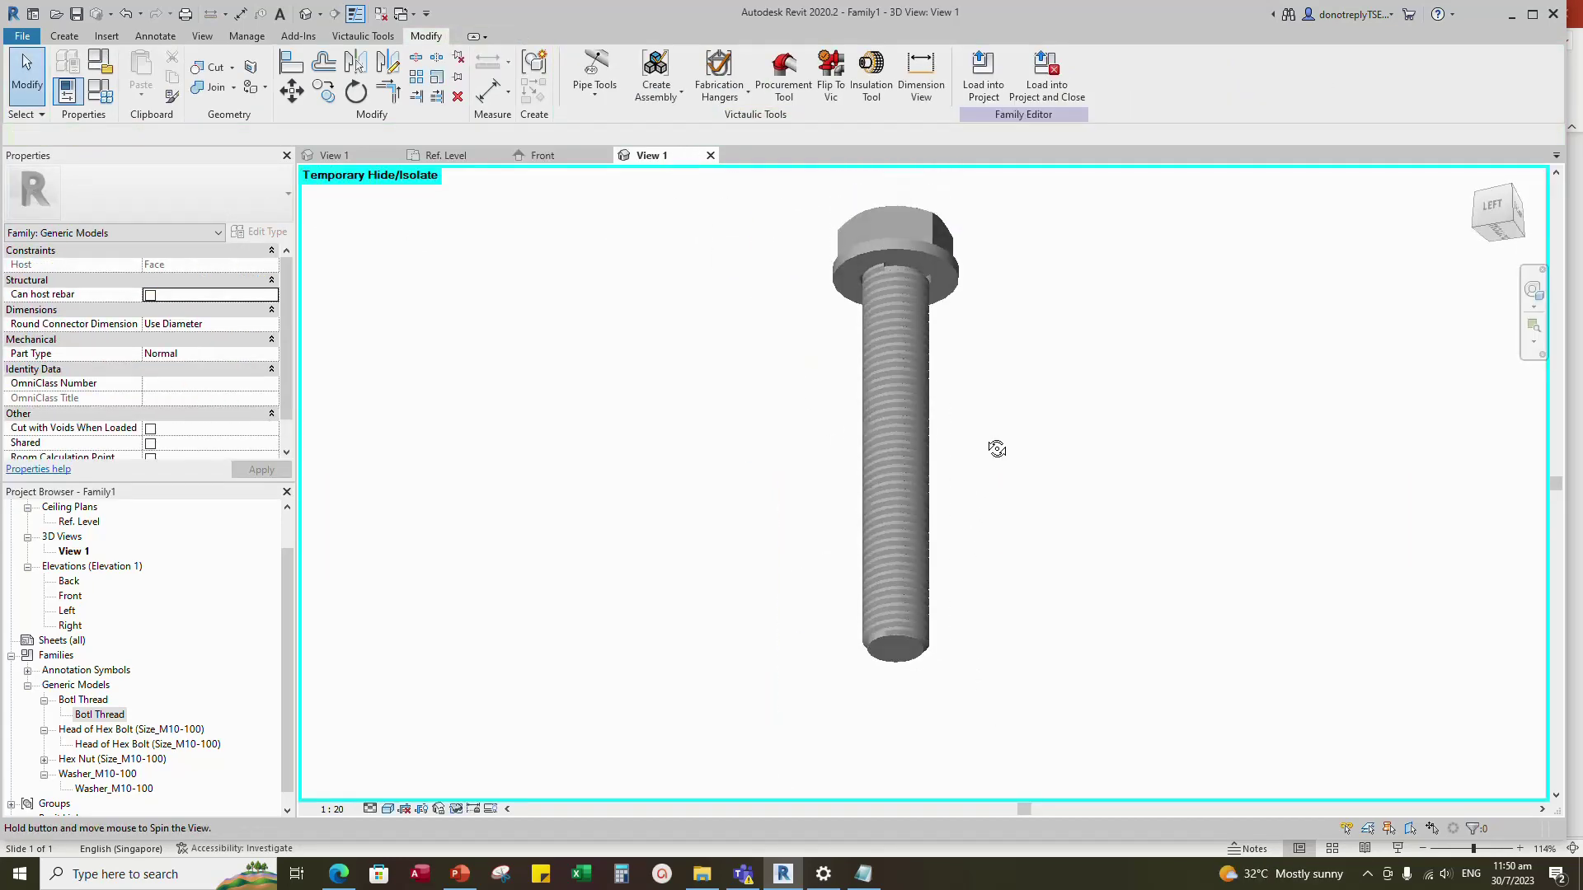
pyautogui.scroll(4, 937, 682)
pyautogui.scroll(-5, 812, 540)
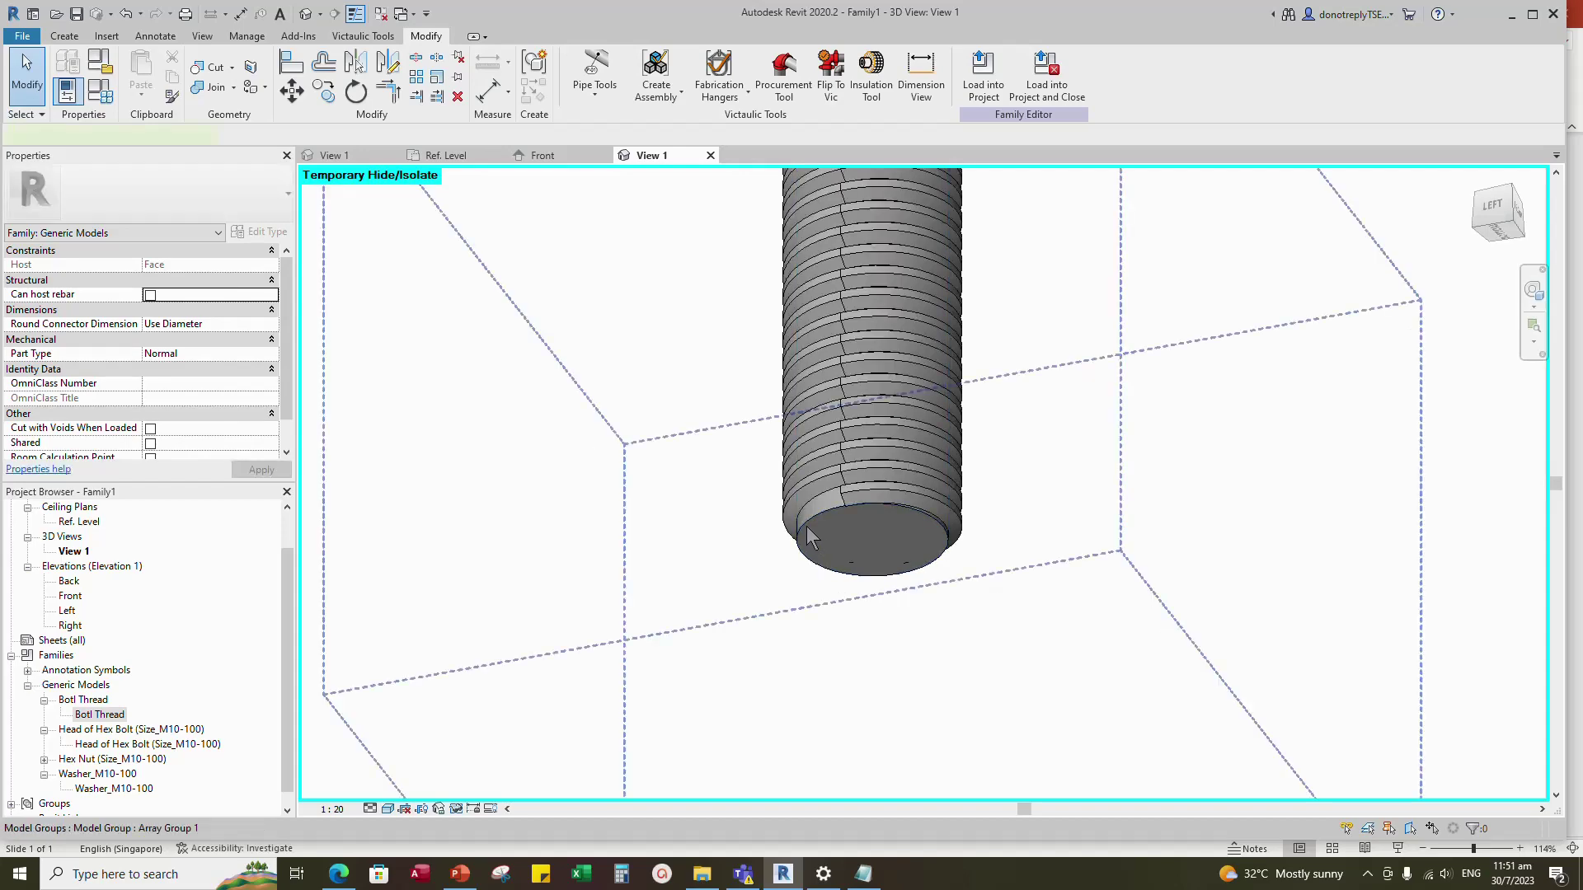
pyautogui.click(543, 155)
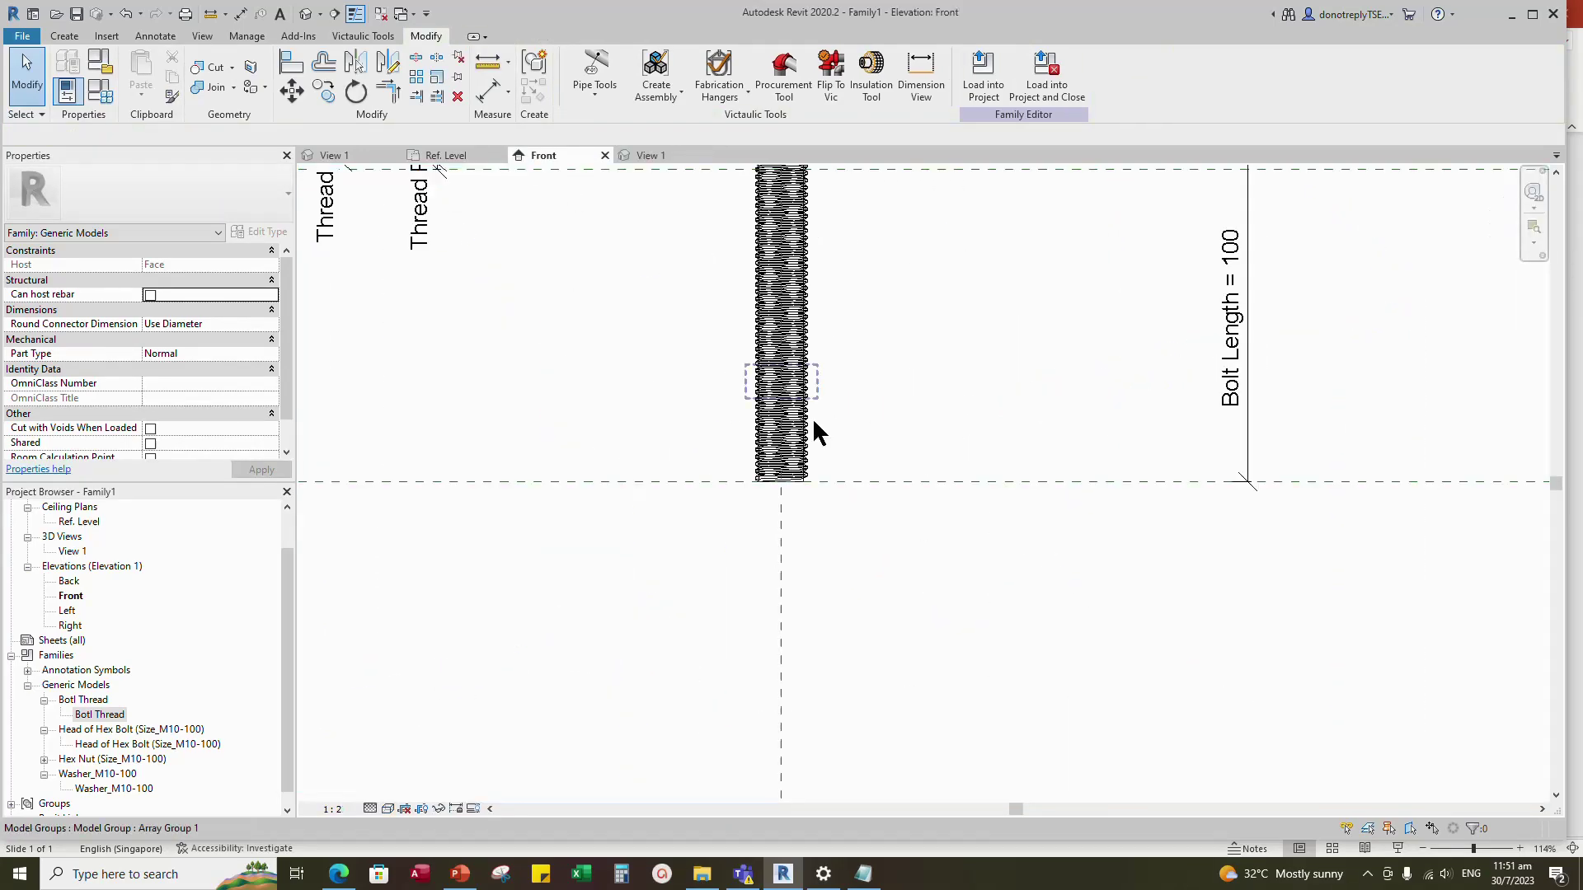
pyautogui.scroll(4, 817, 432)
pyautogui.scroll(-2, 763, 495)
# - Reorder the dimension parameters so Nominal Diameter comes first, followed by Minor Diameter and Body Radius
pyautogui.click(101, 91)
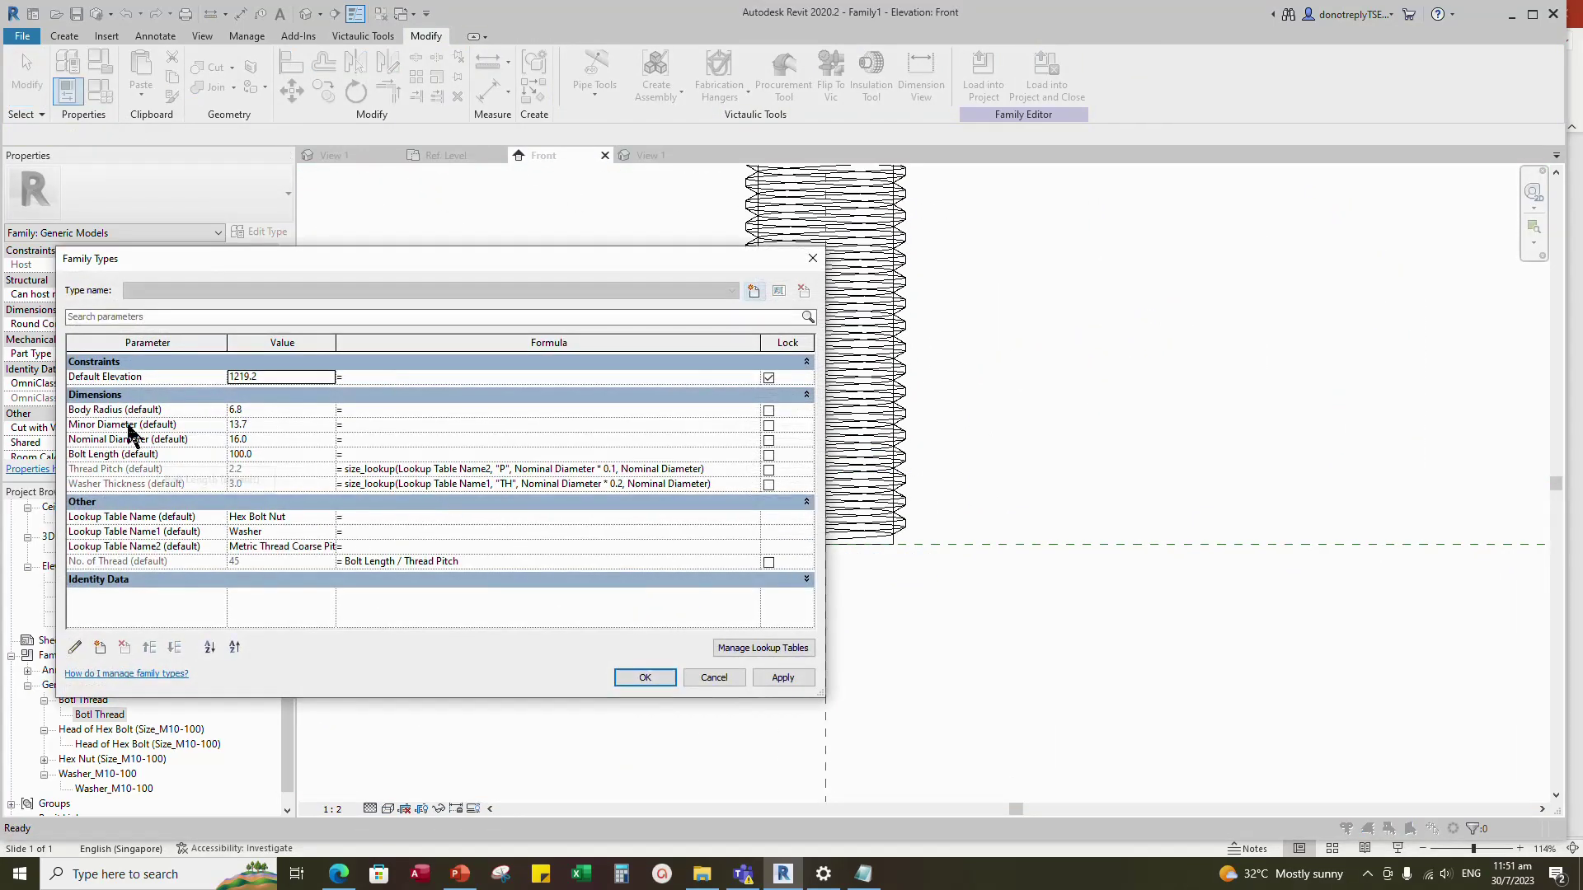
pyautogui.click(124, 410)
pyautogui.click(174, 647)
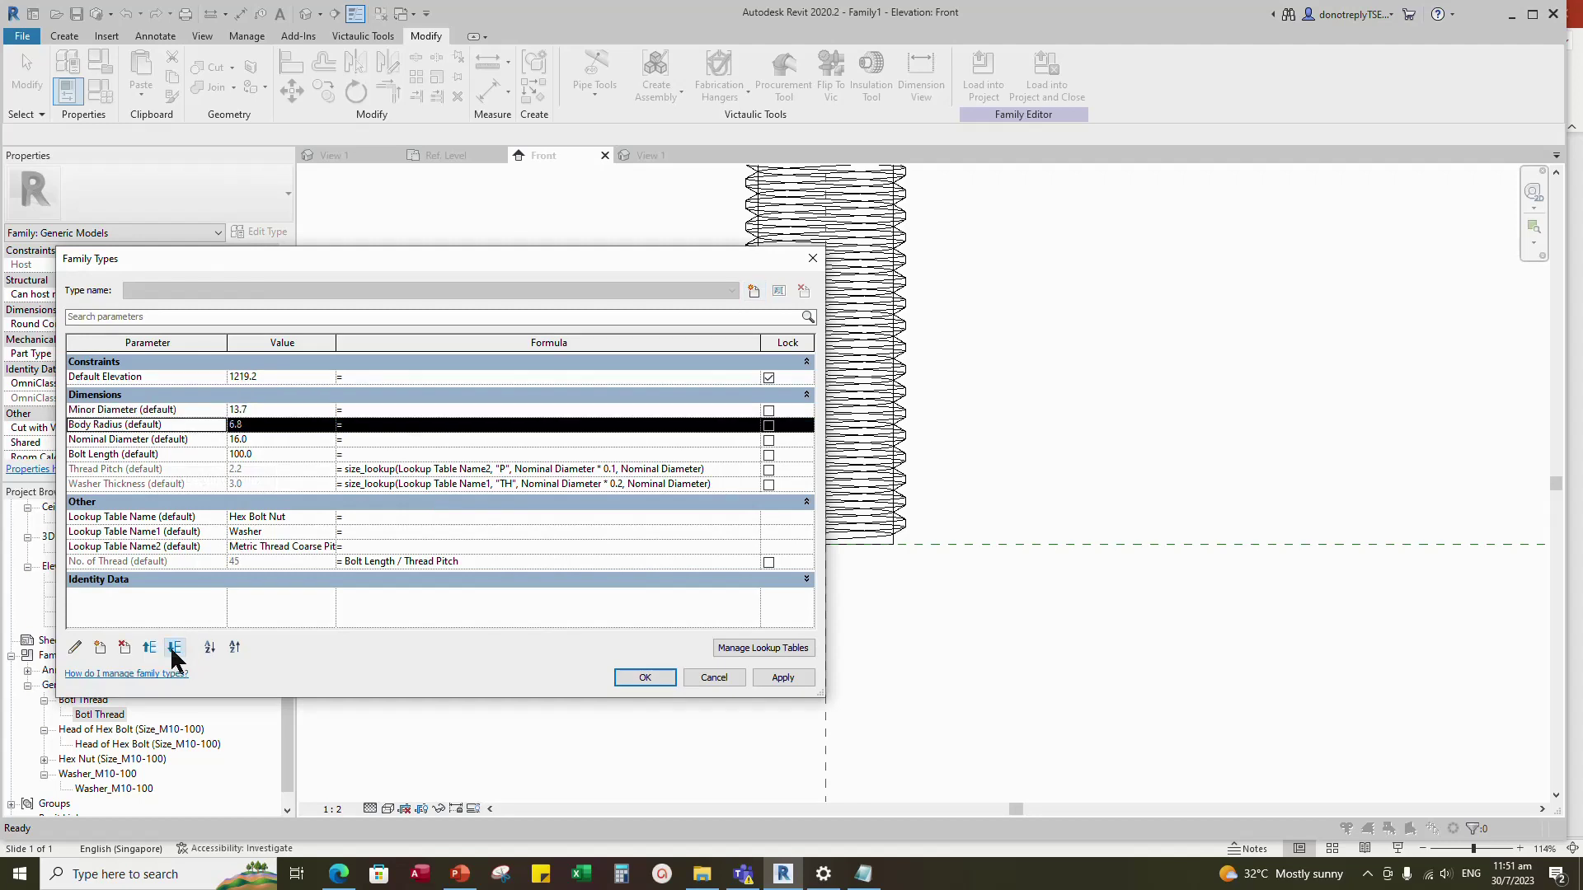
pyautogui.click(174, 647)
pyautogui.click(124, 425)
pyautogui.click(150, 647)
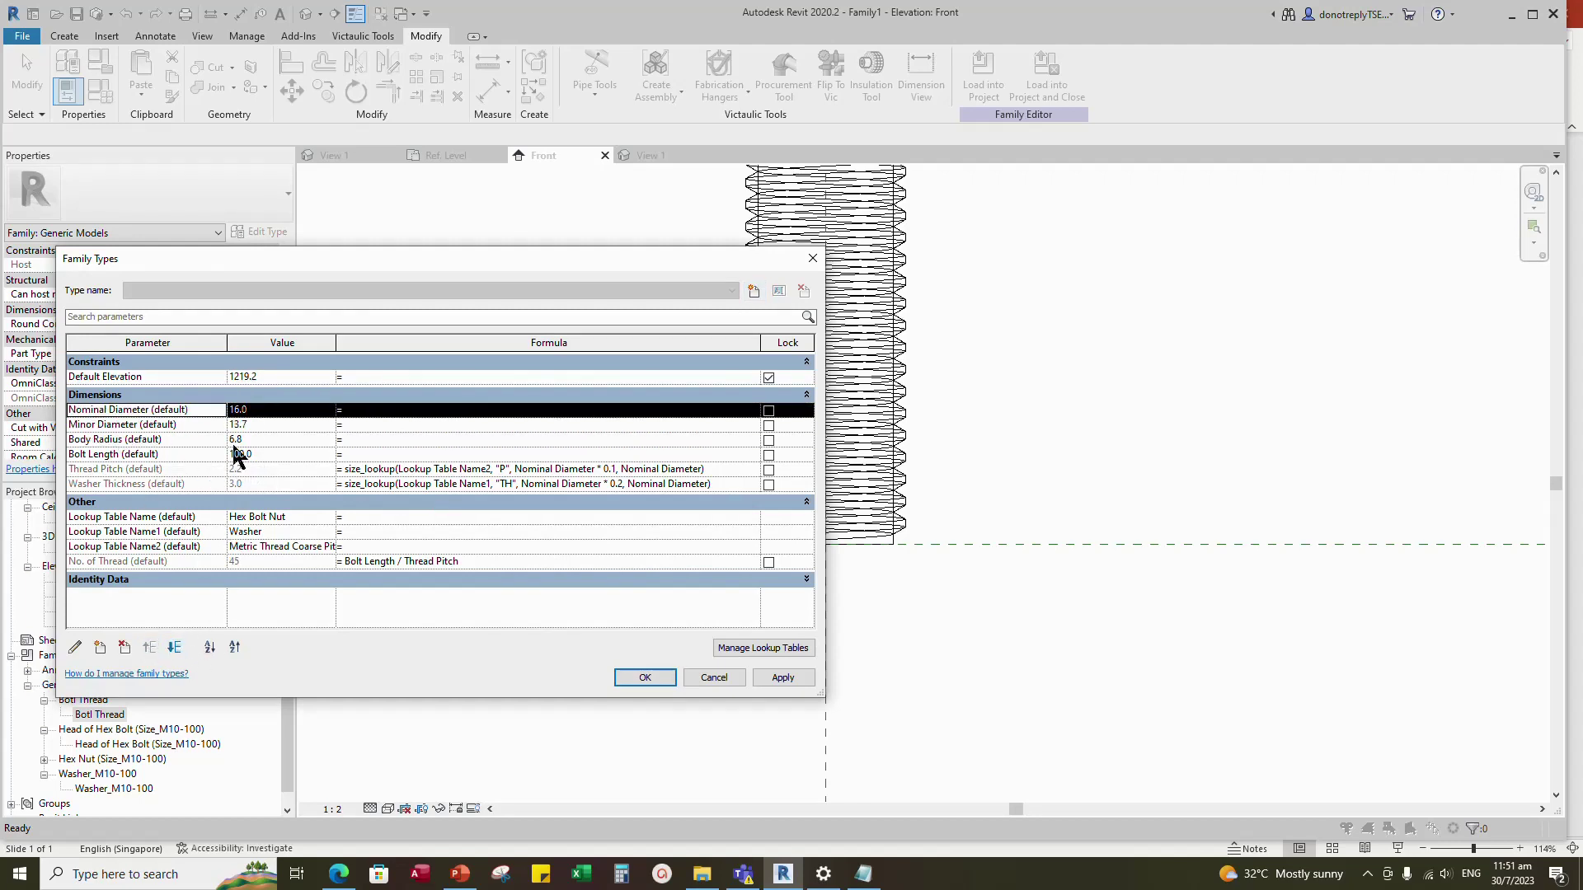
# - Set the Body Radius formula to Minor Diameter / 2
pyautogui.click(350, 440)
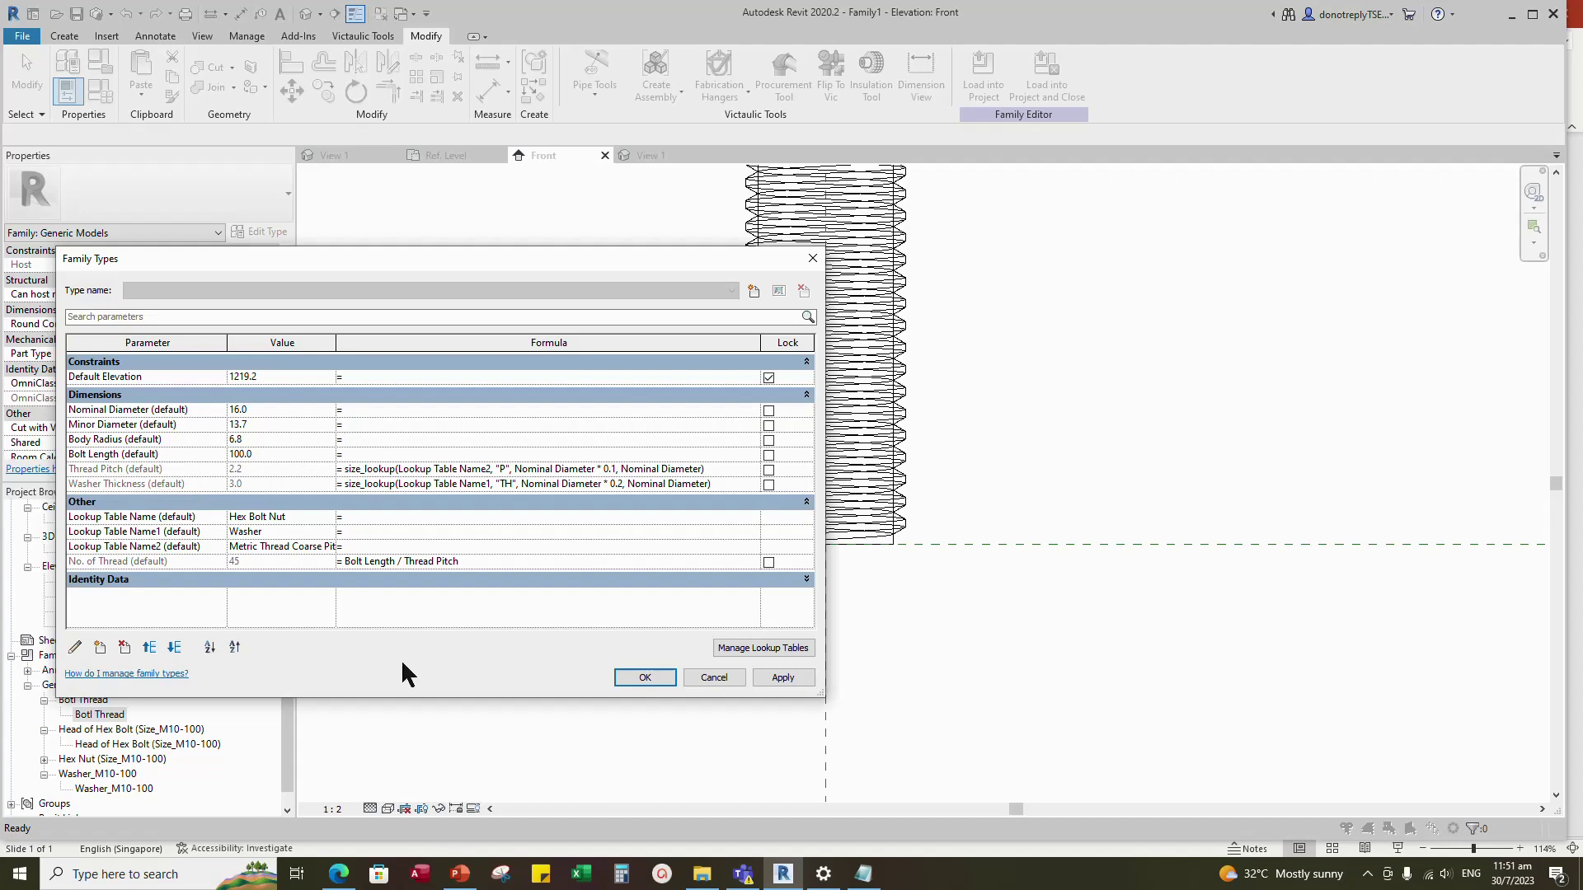
pyautogui.write('Minor Diameter/2')
pyautogui.click(781, 678)
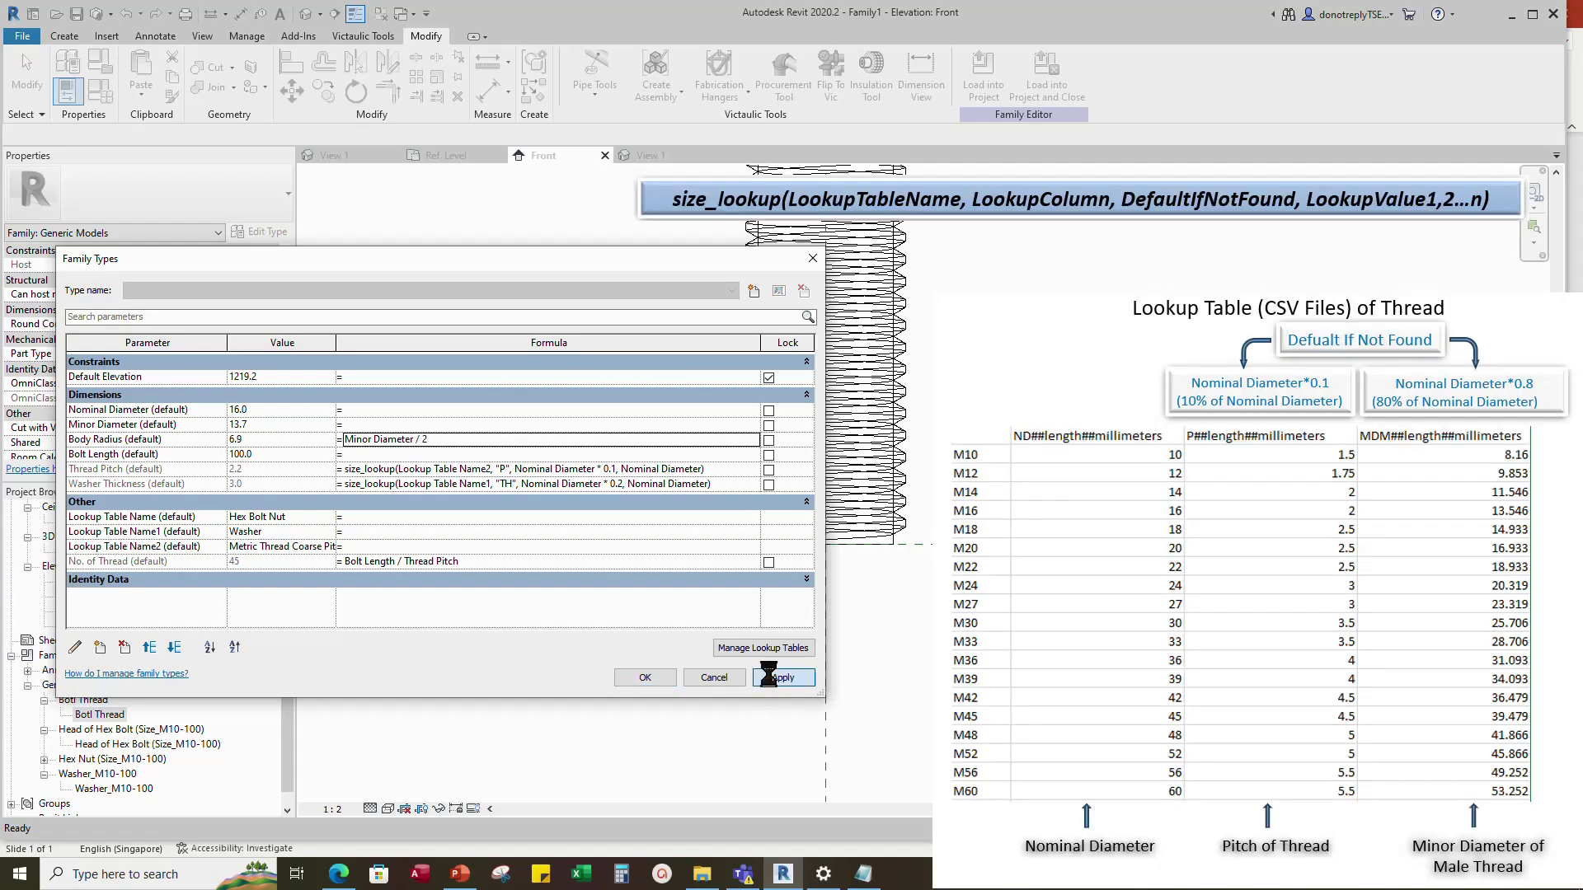
# - Set the Minor Diameter formula to size_lookup(Lookup Table Name2, "MDM", Nominal Diameter * 0.9, Nominal Diameter) and accept the family types
pyautogui.click(357, 424)
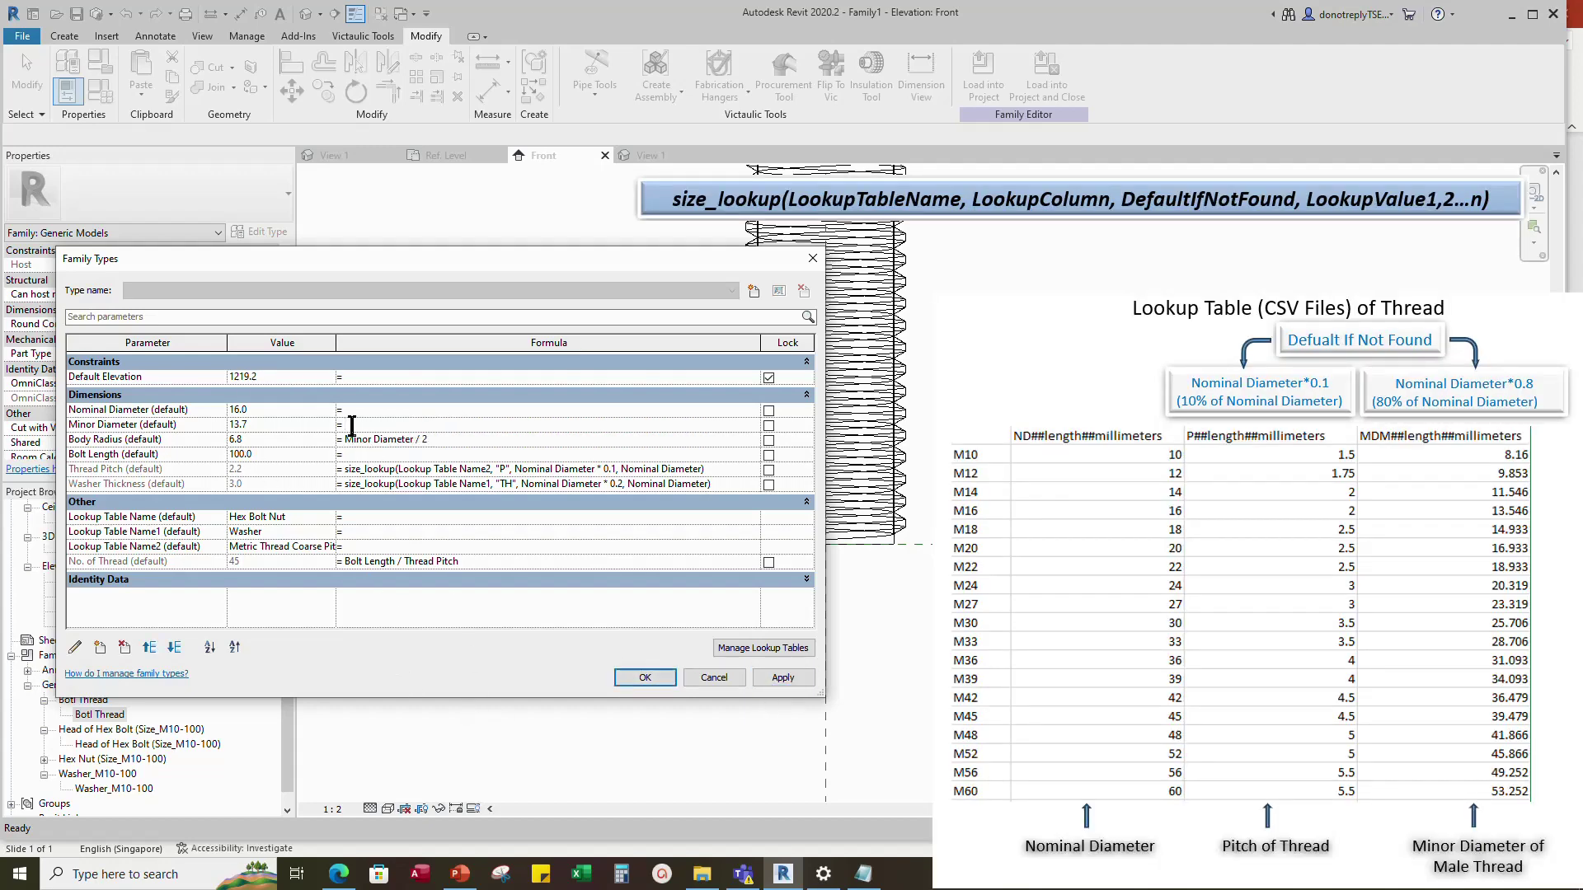
pyautogui.write('size_lookup(Lookup Table Name, "MDM", Norminal Diameter * 0.9, Nominal Diameter)')
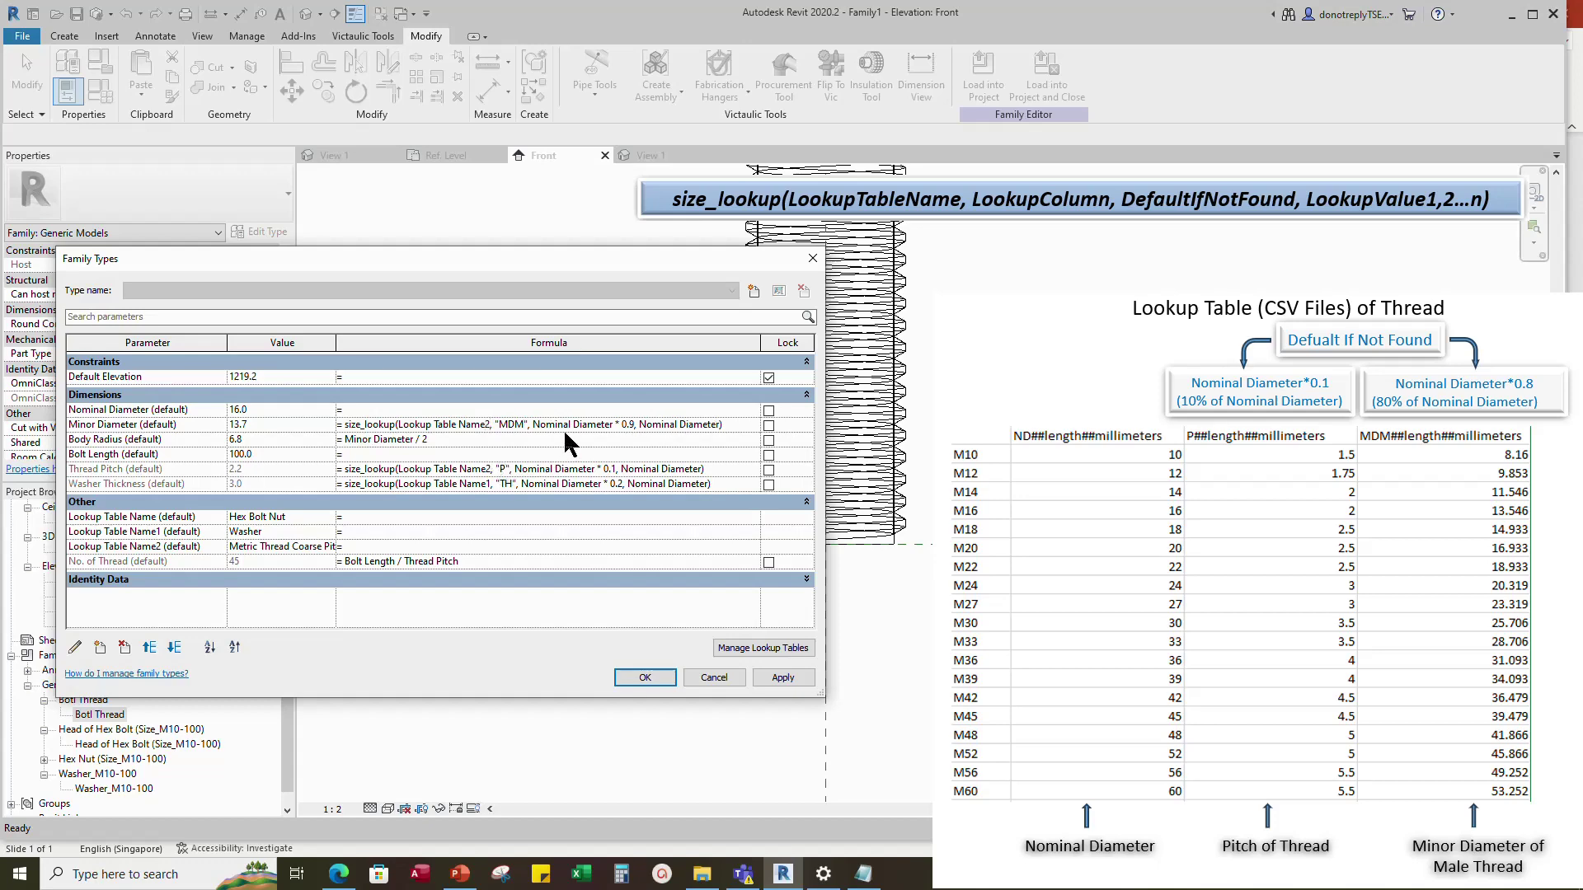
pyautogui.click(783, 678)
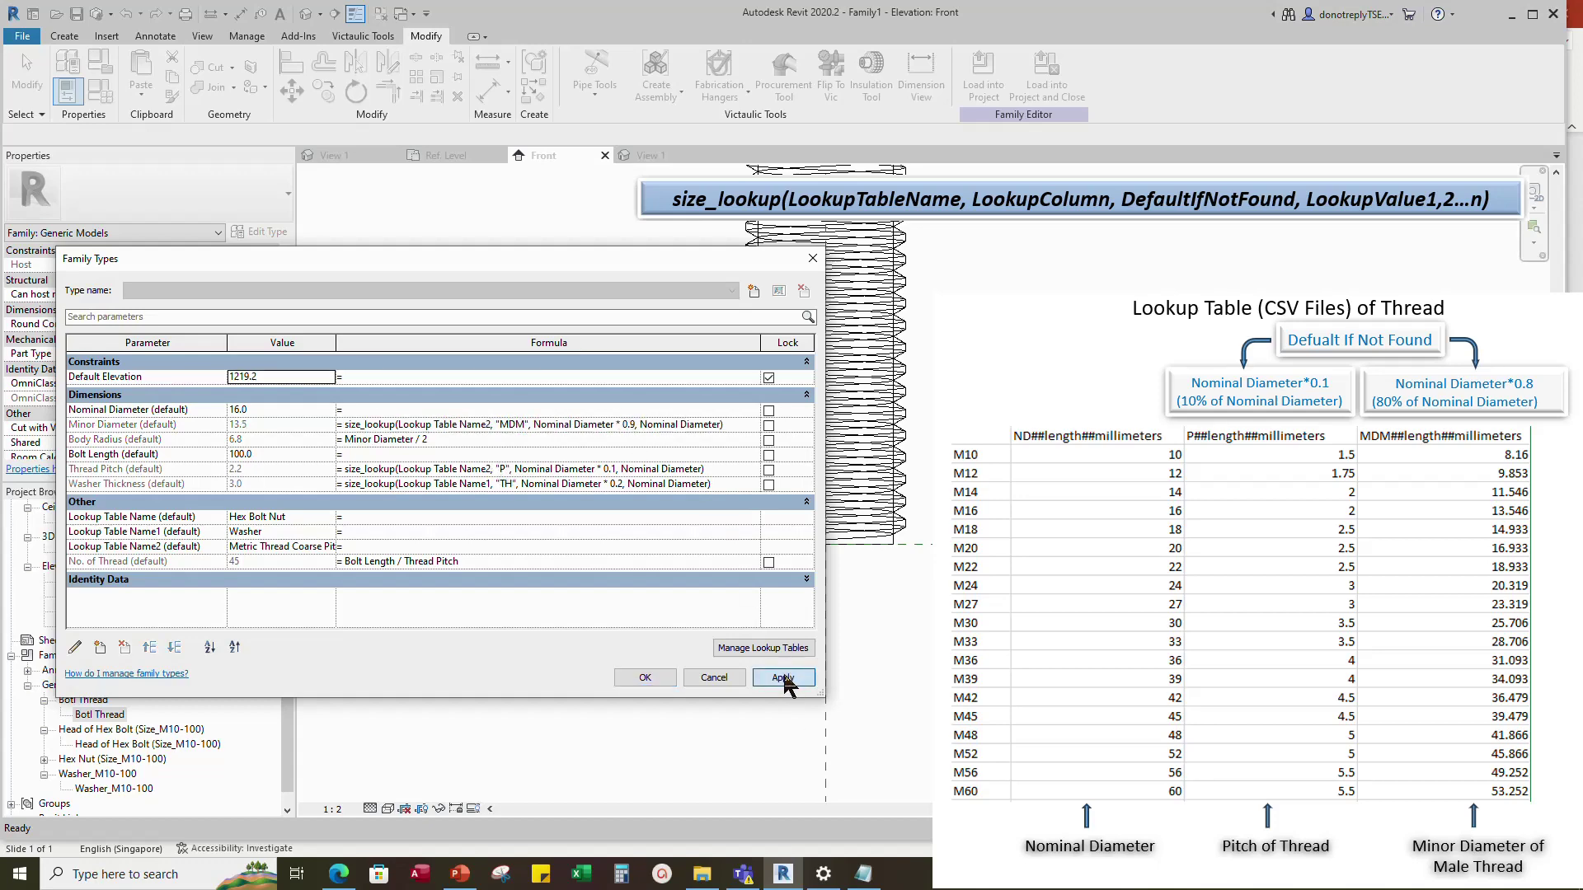
pyautogui.click(651, 678)
# - Align the first two thread array groups below the bolt head to the two Thread Pitch reference planes
pyautogui.scroll(-2, 857, 604)
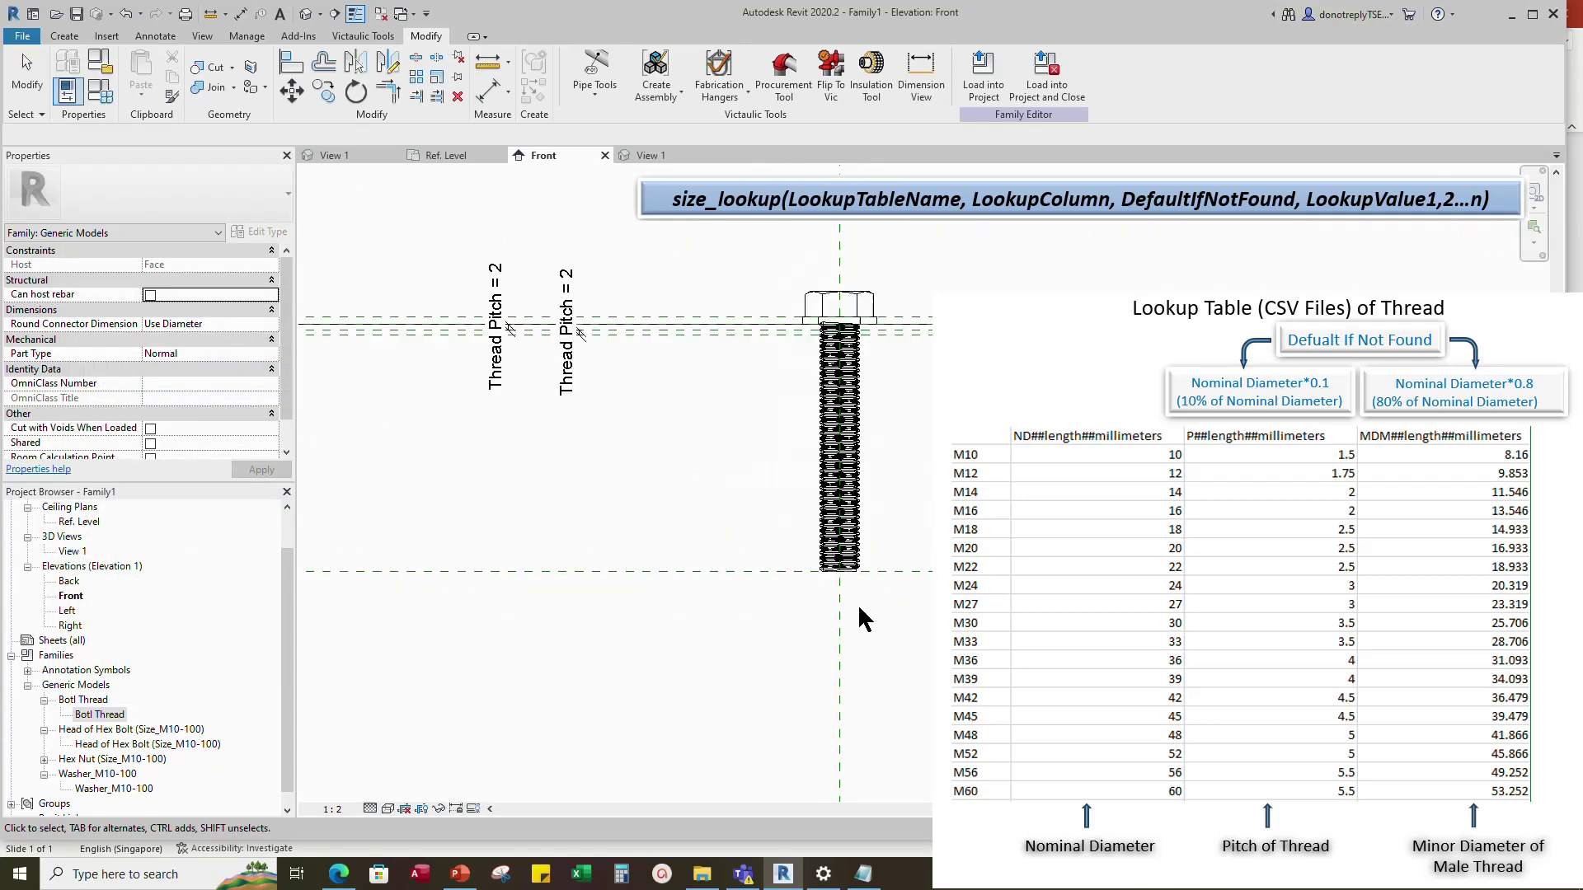
pyautogui.scroll(3, 841, 348)
pyautogui.scroll(-3, 858, 341)
pyautogui.moveTo(811, 340); pyautogui.dragTo(876, 347, button='middle')
pyautogui.scroll(1, 736, 451)
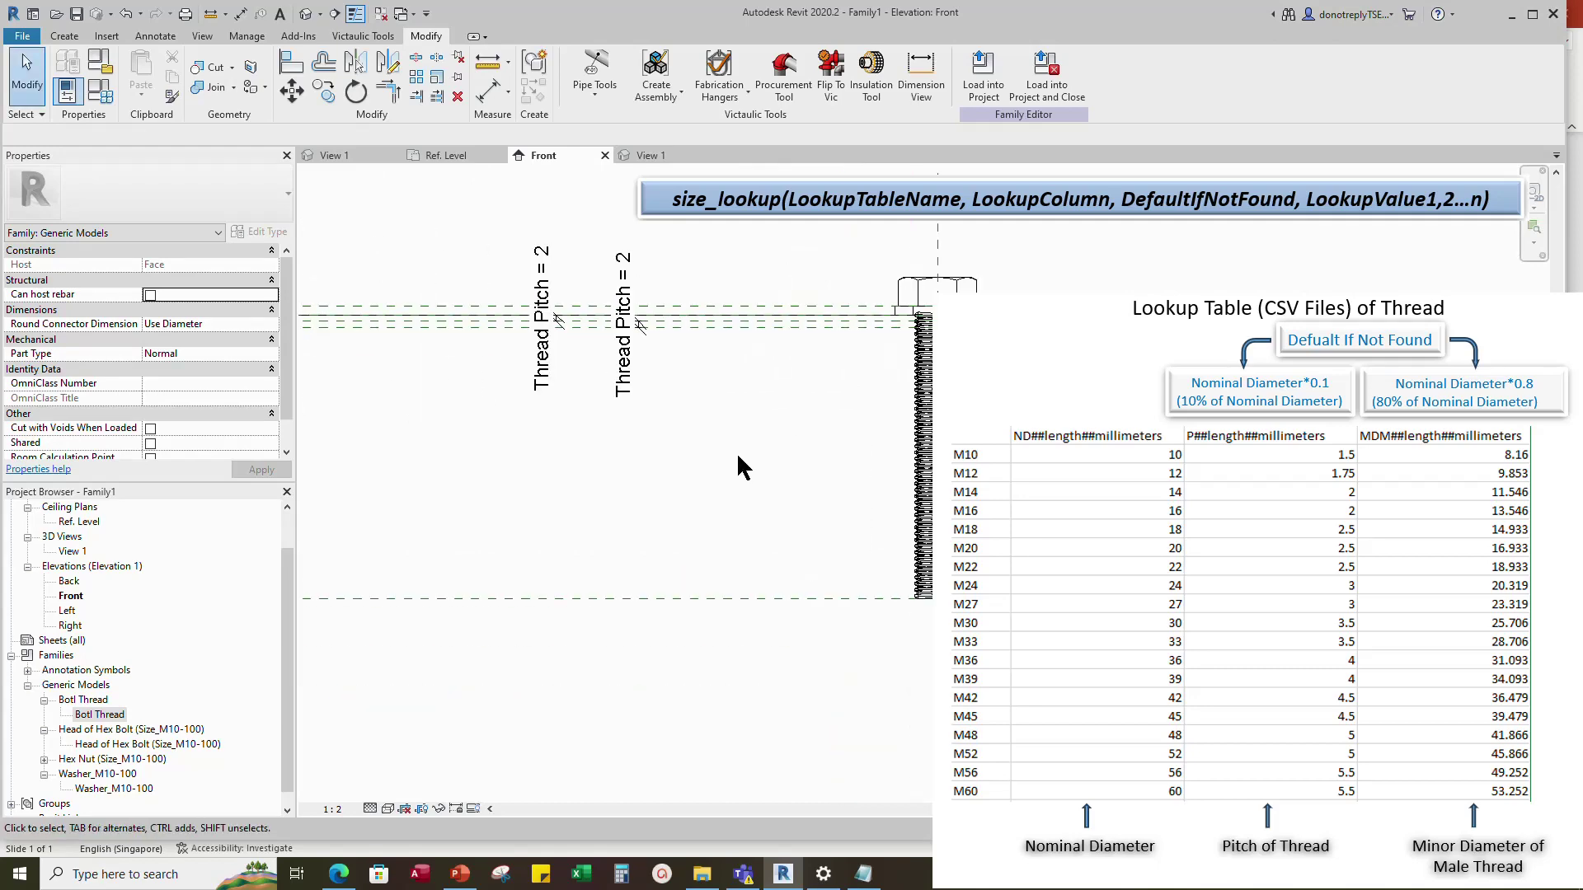
pyautogui.moveTo(528, 513); pyautogui.dragTo(639, 506, button='middle')
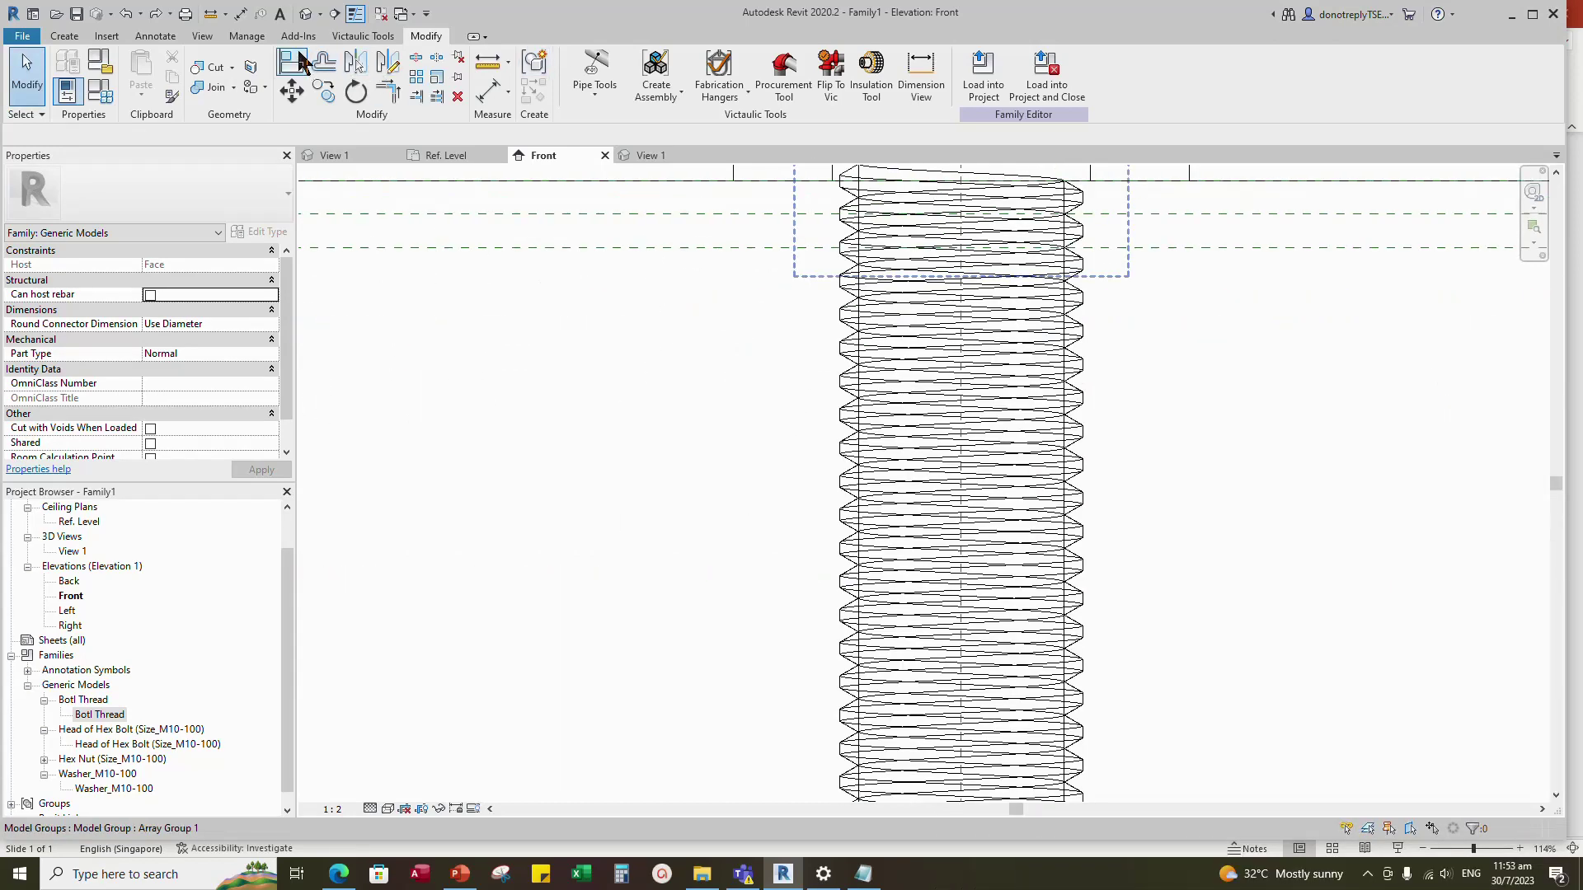
pyautogui.click(302, 62)
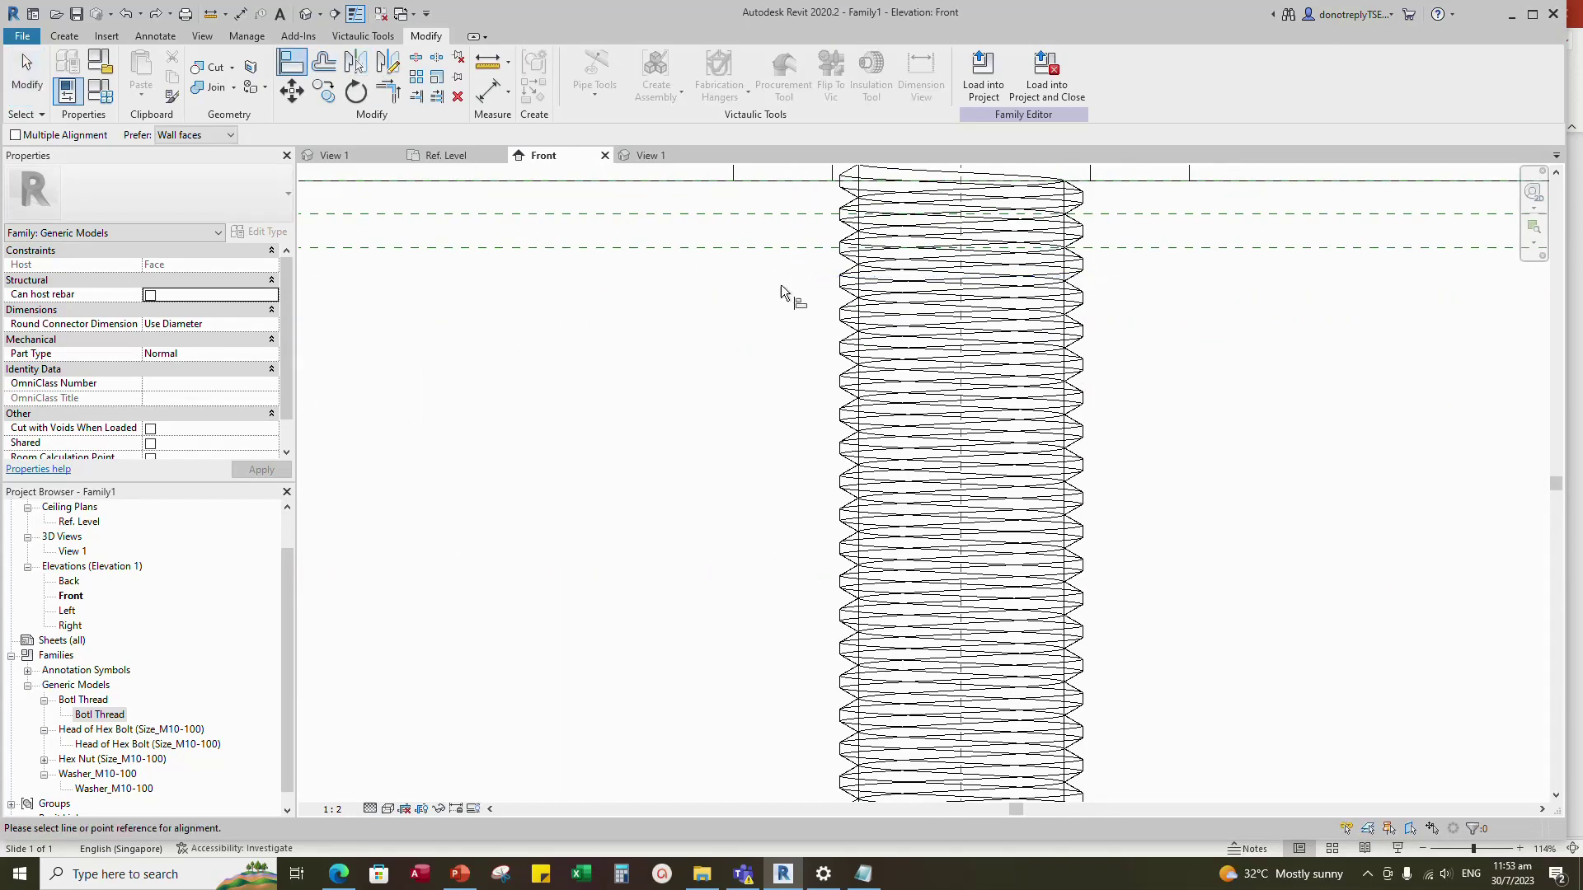
pyautogui.scroll(2, 783, 276)
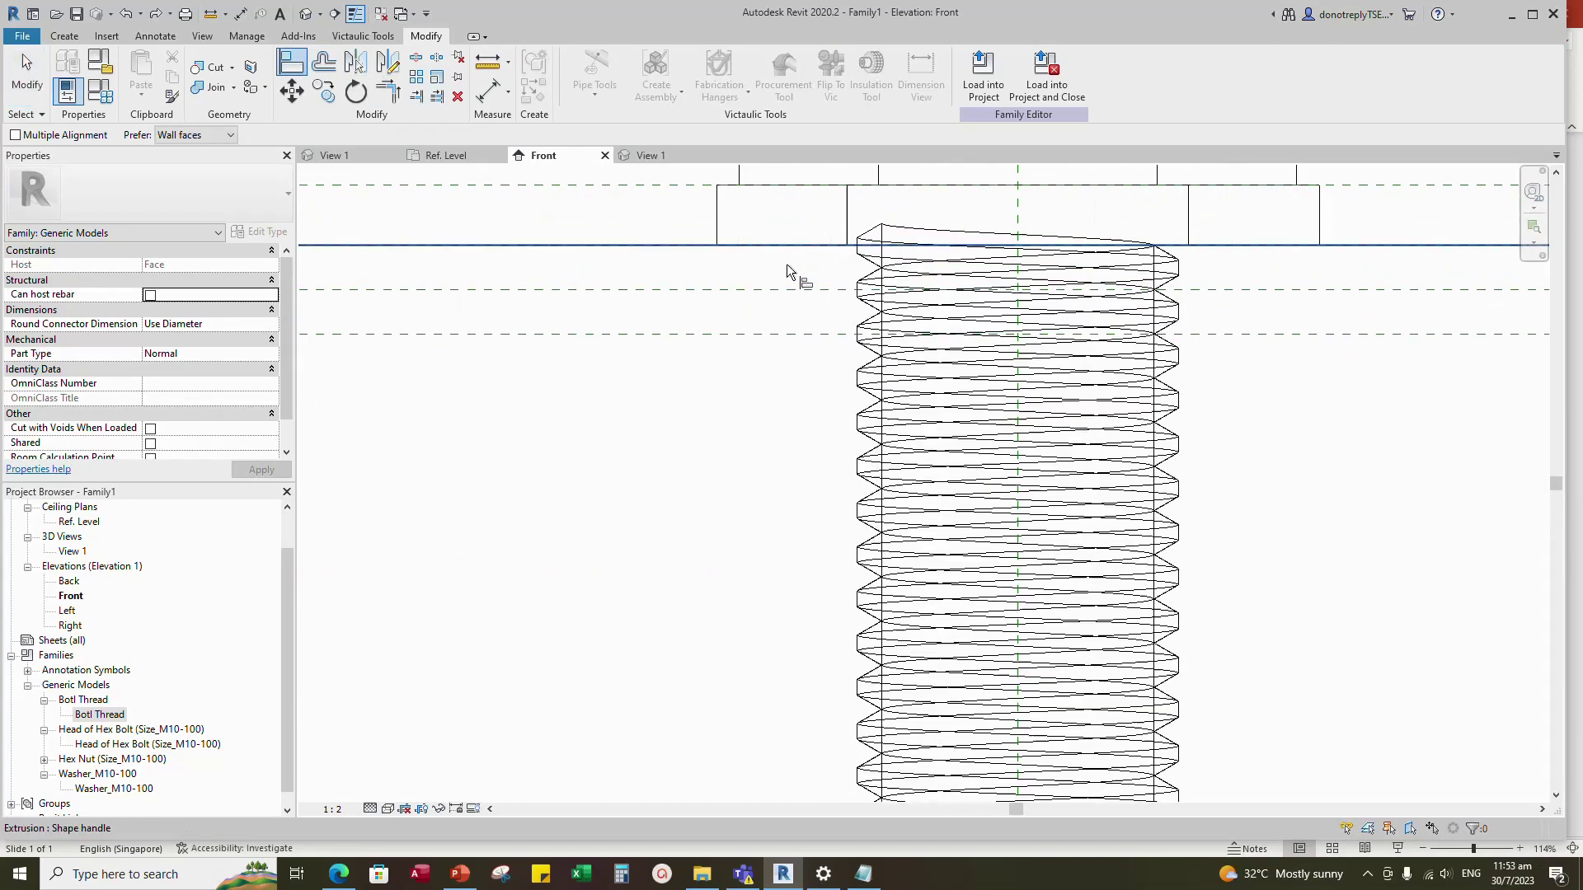
pyautogui.click(882, 292)
pyautogui.click(954, 265)
pyautogui.click(895, 334)
pyautogui.click(892, 334)
pyautogui.click(954, 307)
pyautogui.scroll(-7, 674, 337)
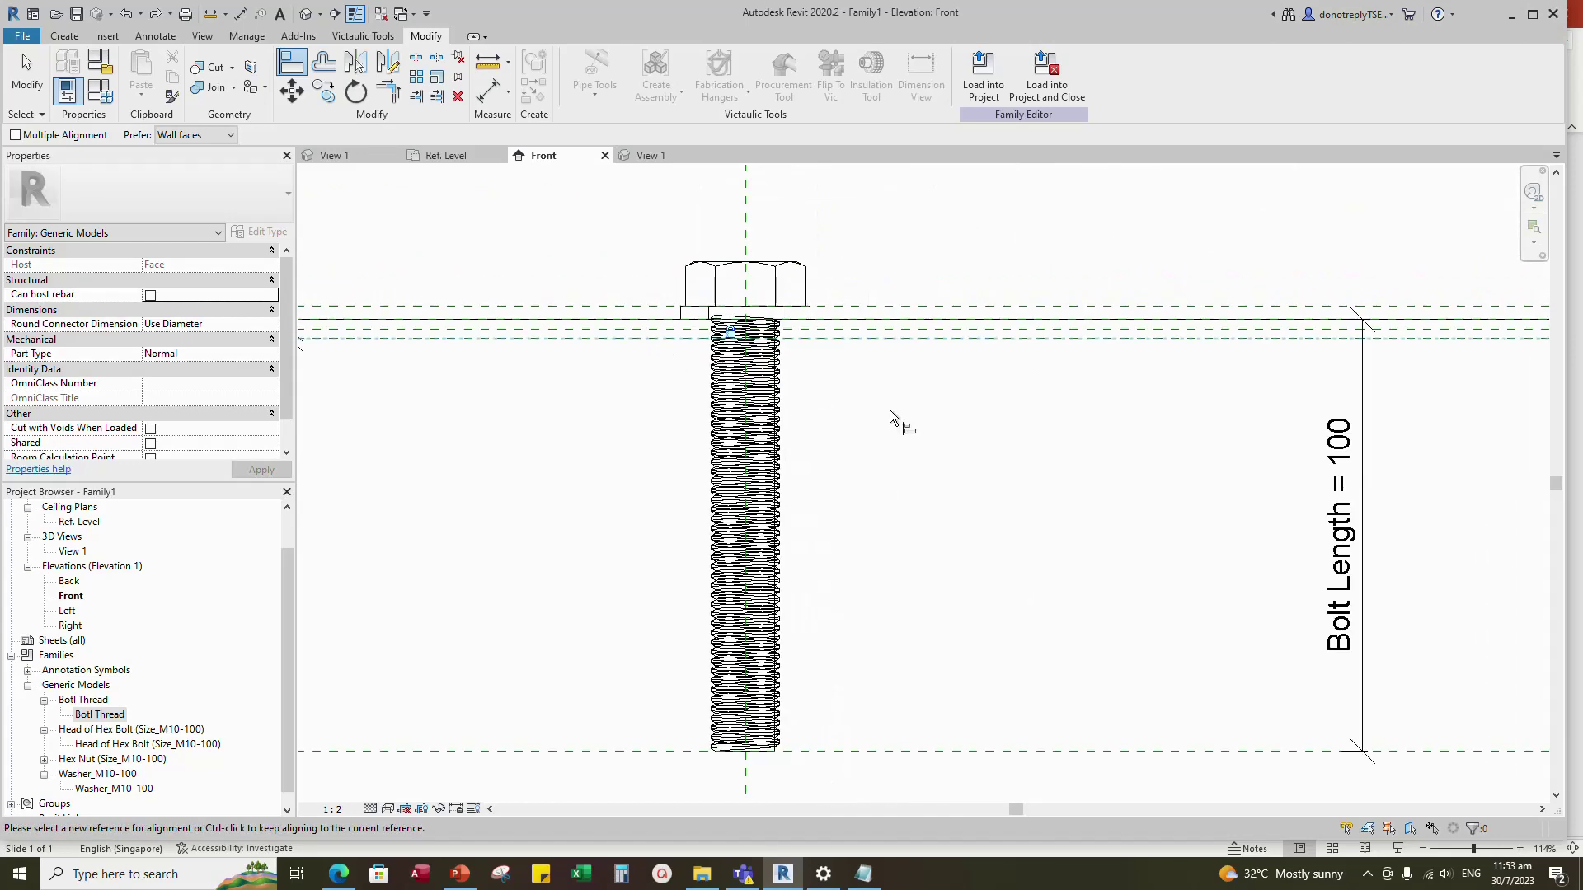
pyautogui.press('Escape')
# - Place a Hex Nut (Size_M10-100) at the intersection of the centre reference planes in the Ref. Level plan
pyautogui.click(447, 158)
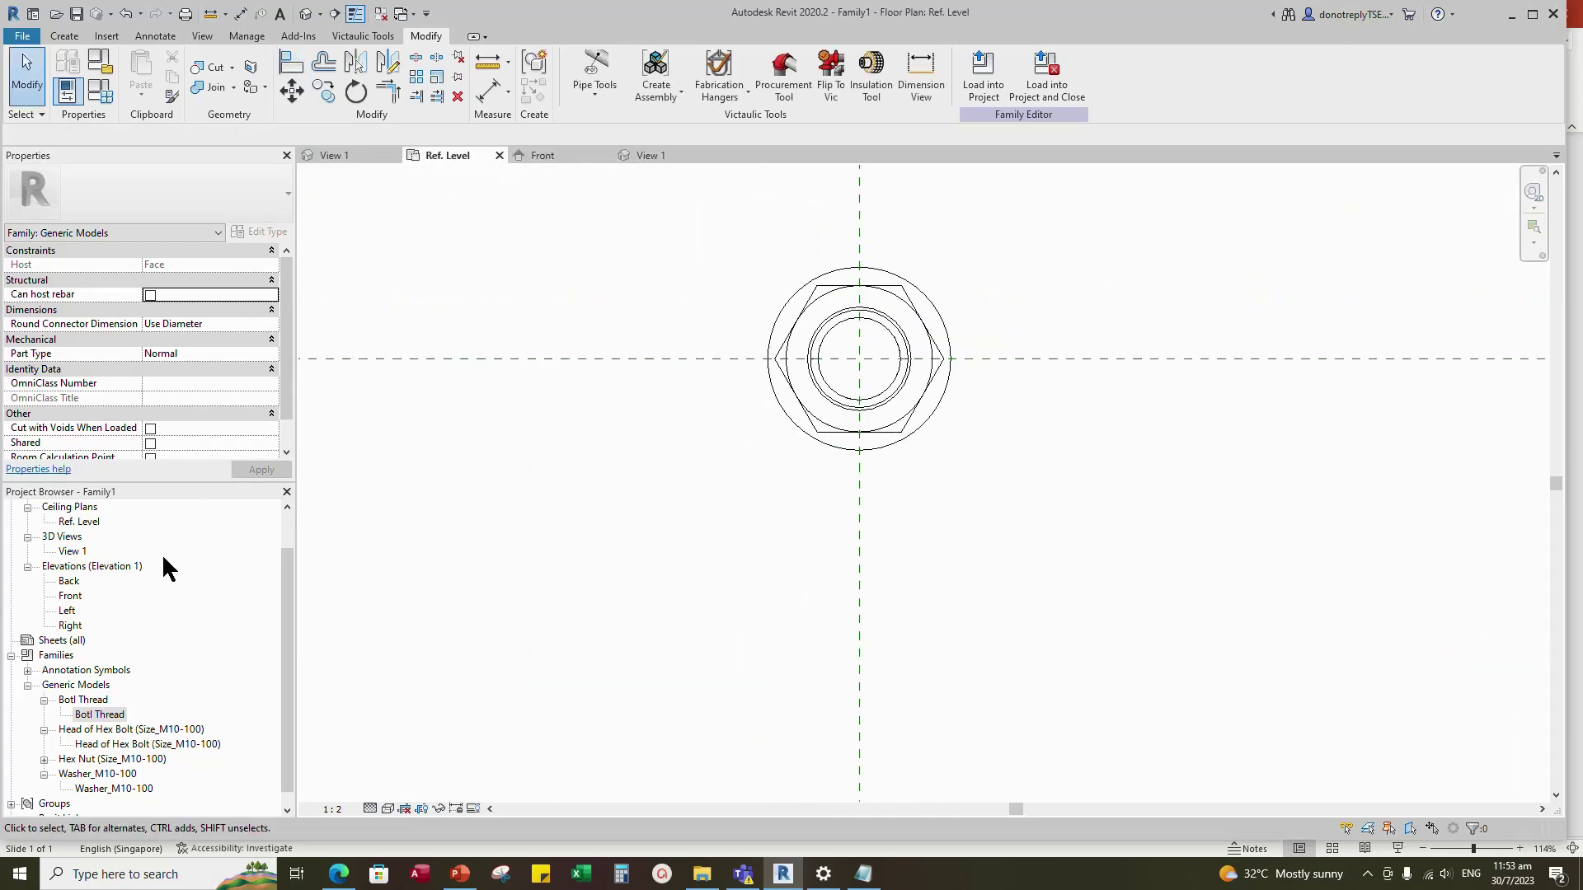
pyautogui.click(44, 759)
pyautogui.moveTo(124, 773); pyautogui.dragTo(860, 358)
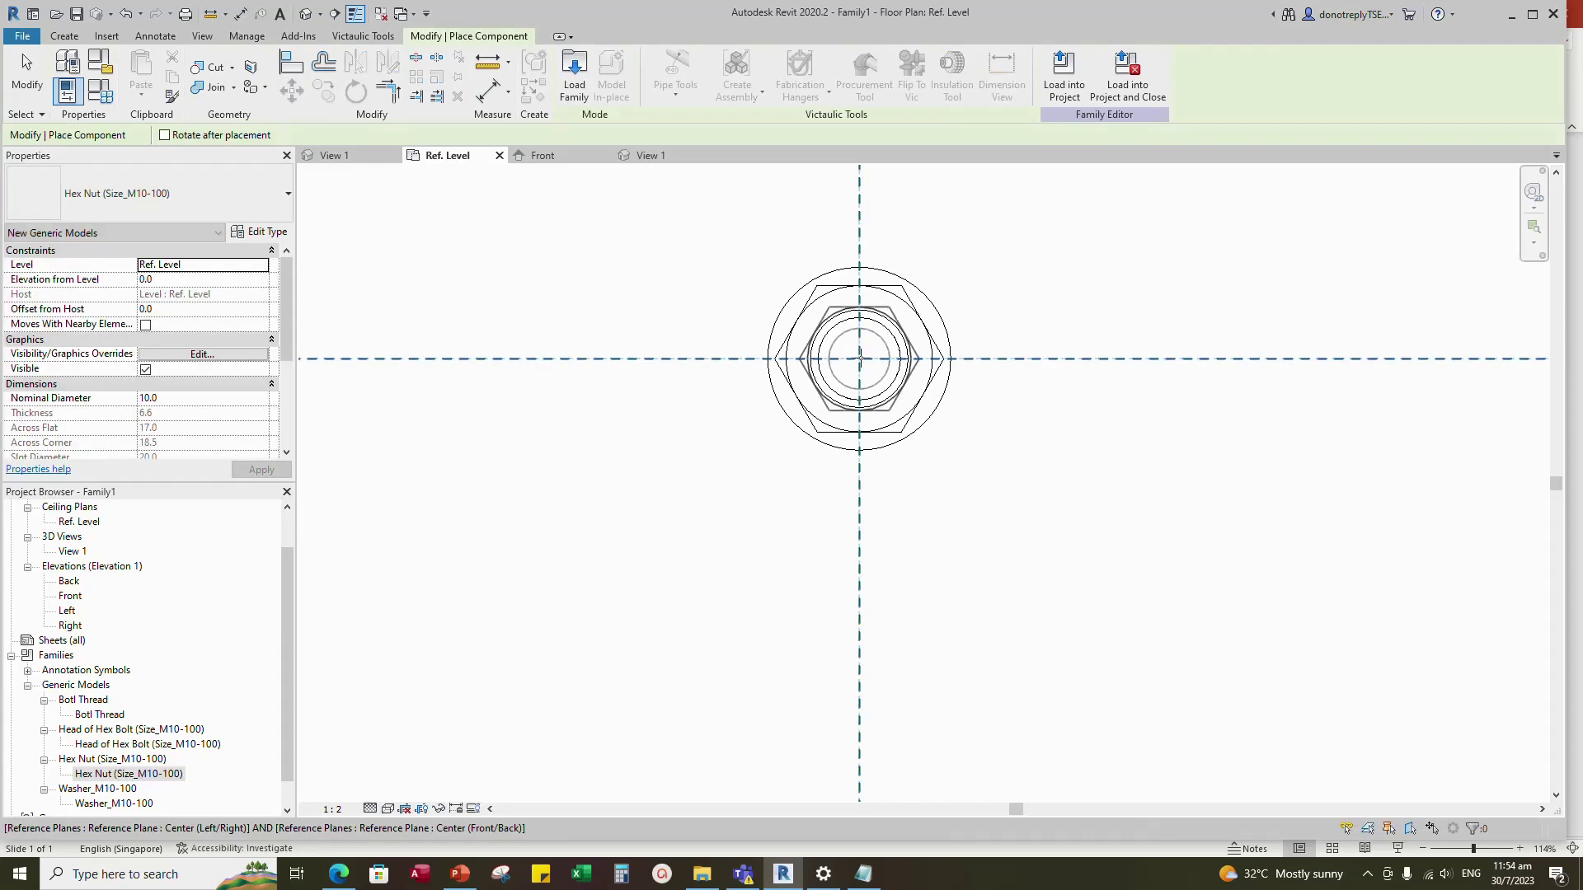
pyautogui.press('Escape')
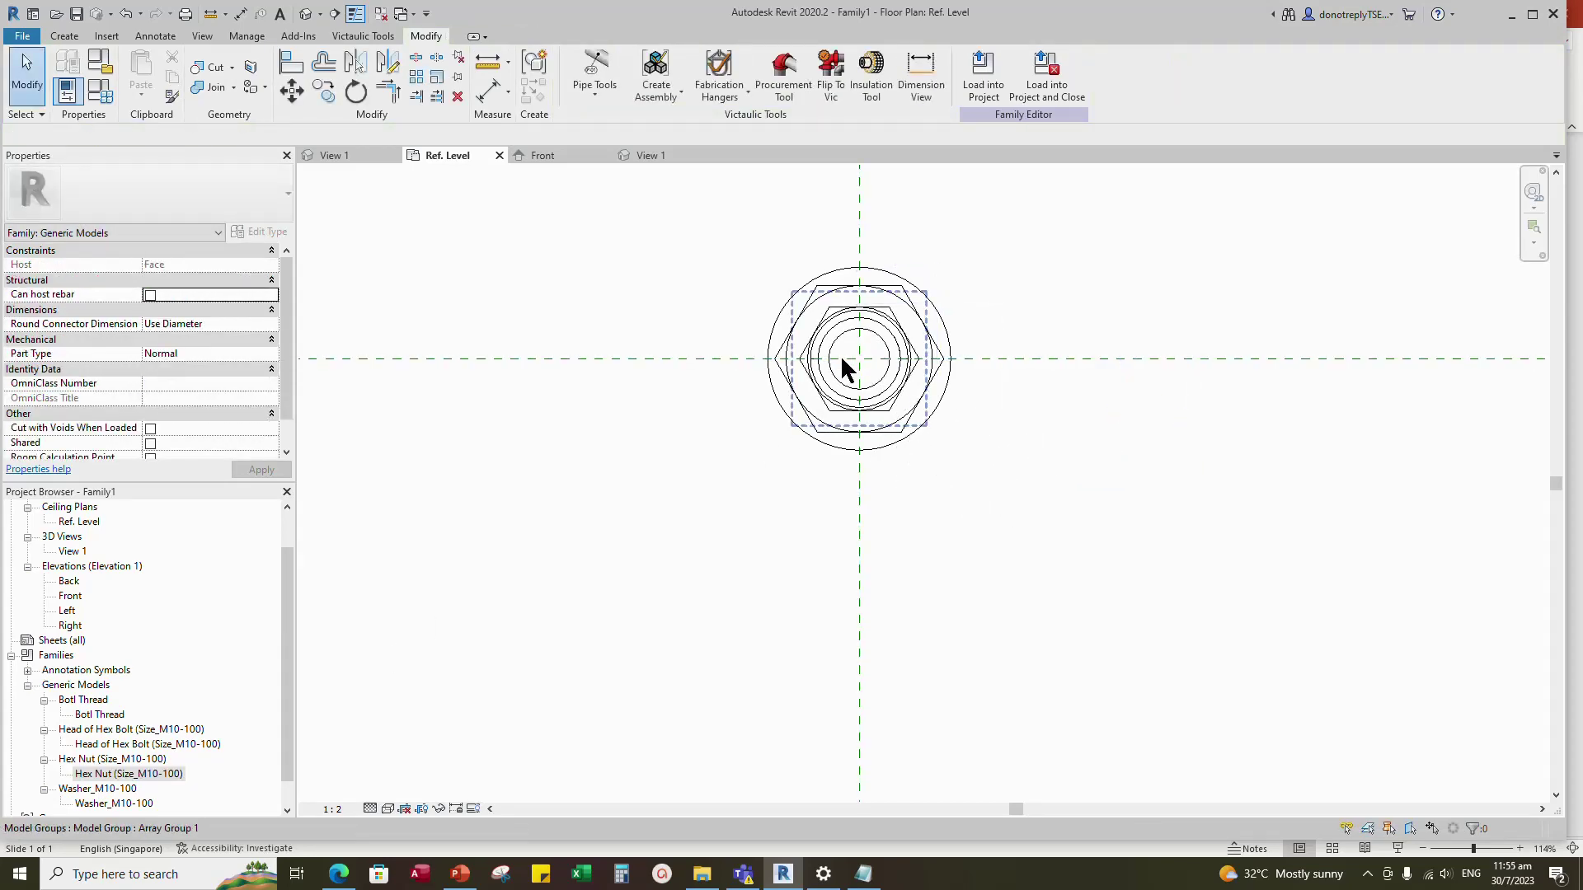
# - In the Front elevation, add a horizontal reference plane offset 6 mm above the plane at the bolt's lower end
pyautogui.click(540, 157)
pyautogui.scroll(4, 1019, 463)
pyautogui.click(968, 430)
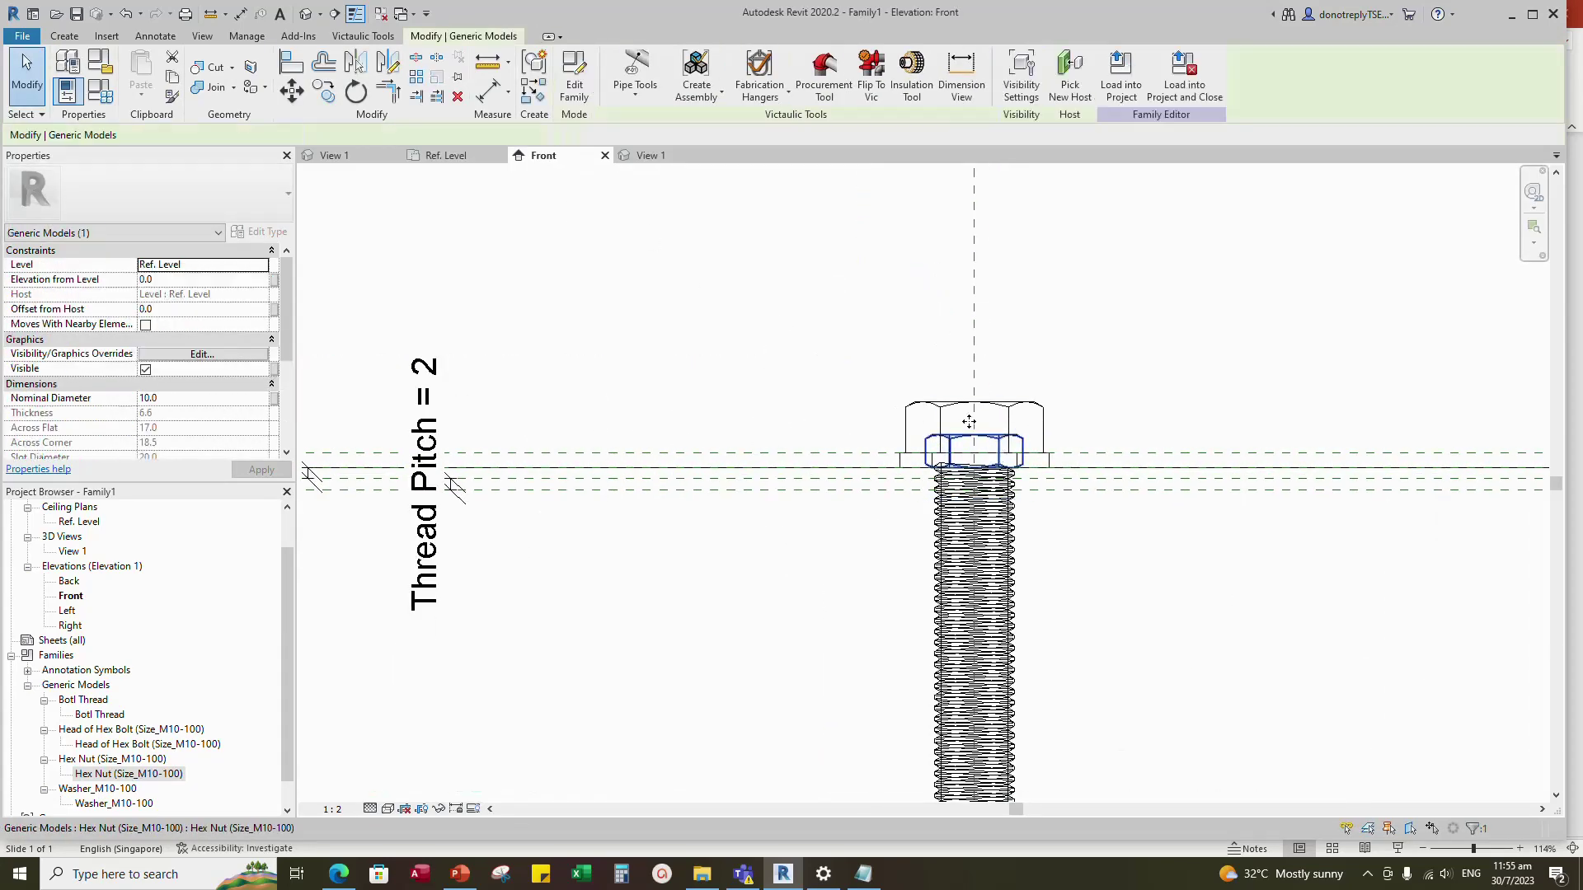
pyautogui.scroll(-2, 874, 292)
pyautogui.scroll(-2, 919, 595)
pyautogui.click(917, 599)
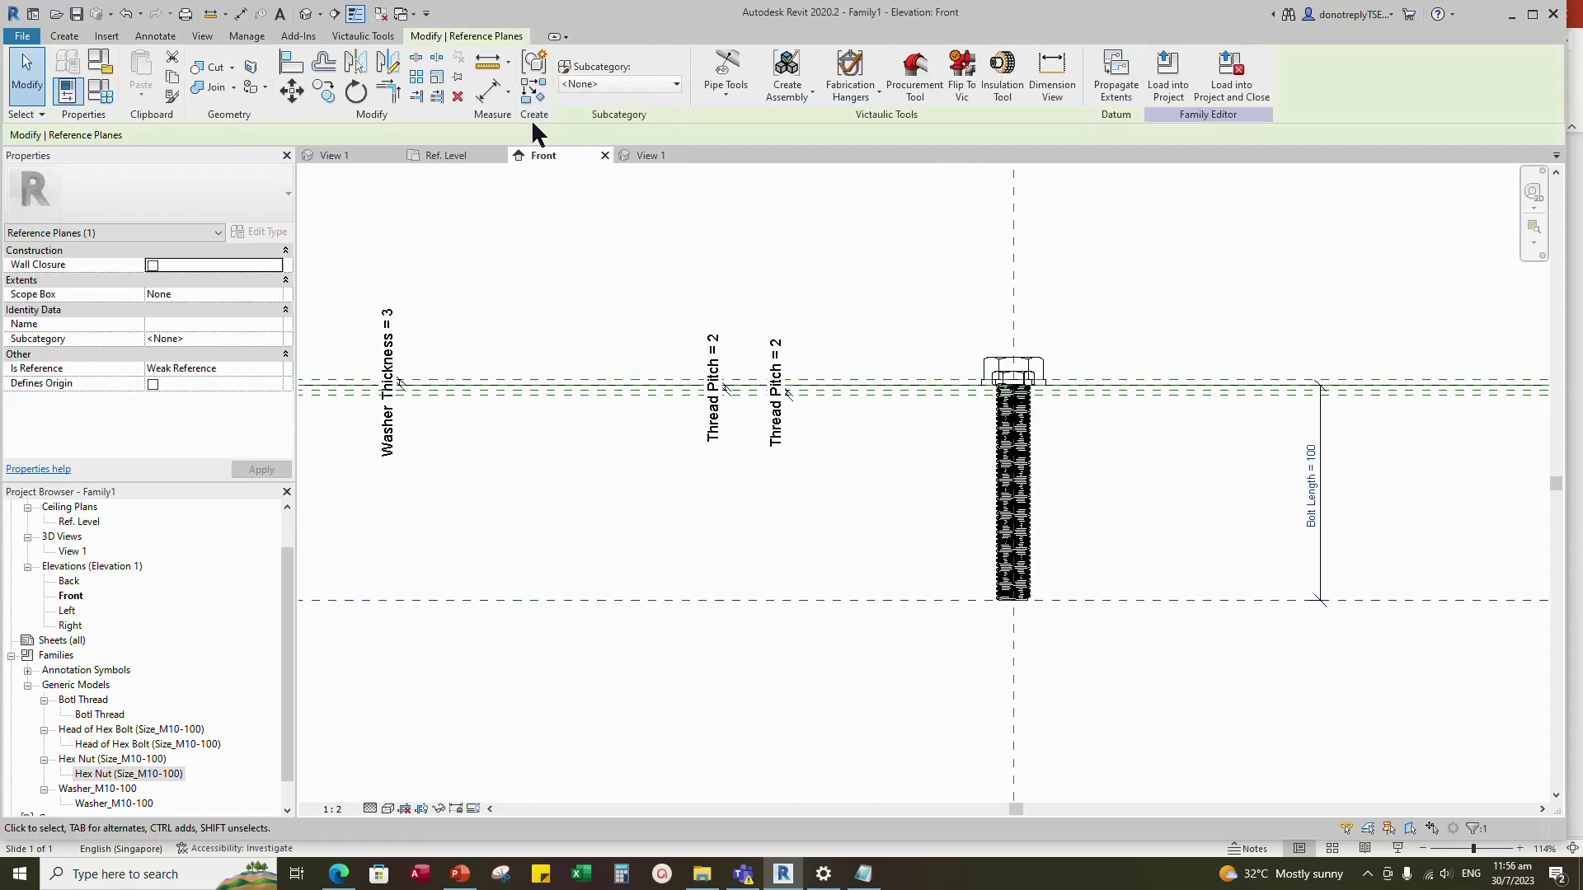
pyautogui.click(534, 91)
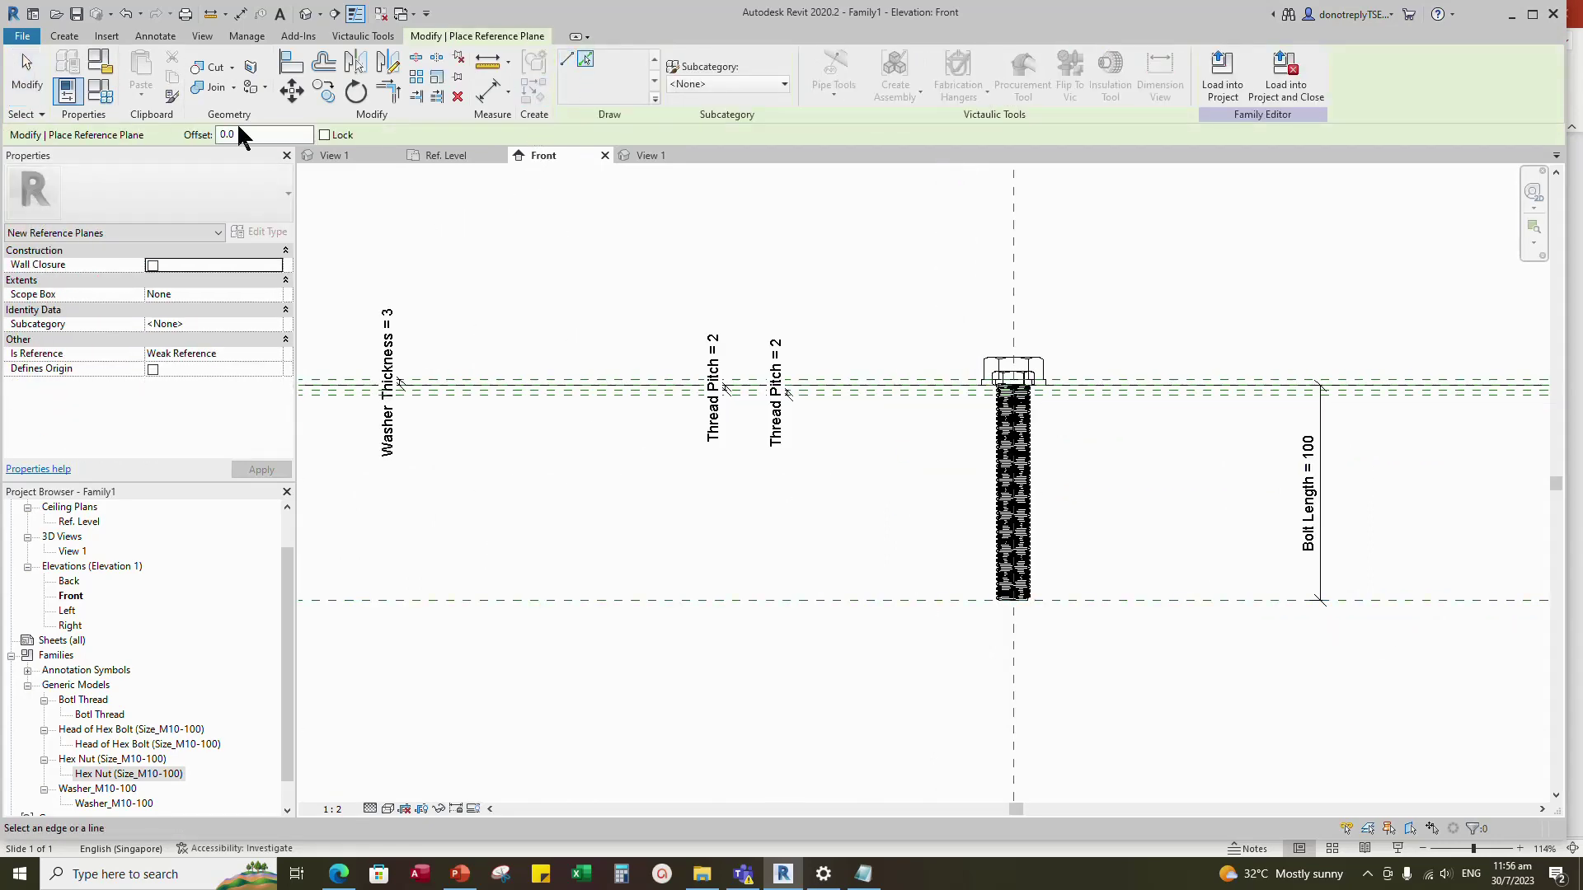
pyautogui.click(219, 136)
pyautogui.click(855, 599)
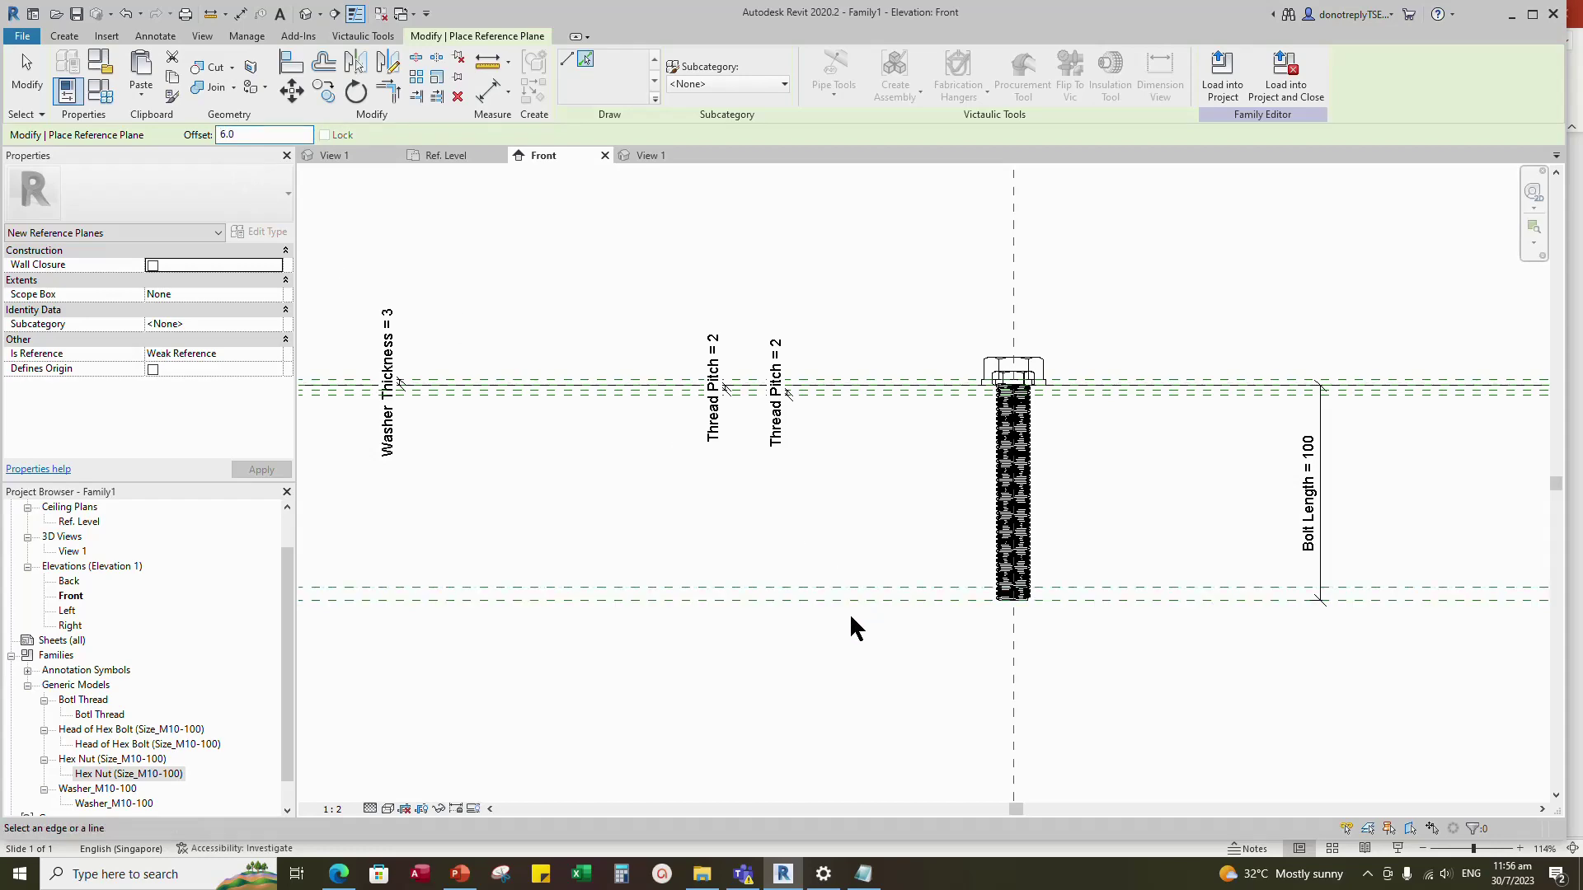
# - Dimension the distance between the new reference plane and the plane at the bolt's lower end
pyautogui.click(488, 91)
pyautogui.click(734, 588)
pyautogui.click(726, 600)
pyautogui.click(612, 592)
pyautogui.press('Escape')
pyautogui.press('Escape')
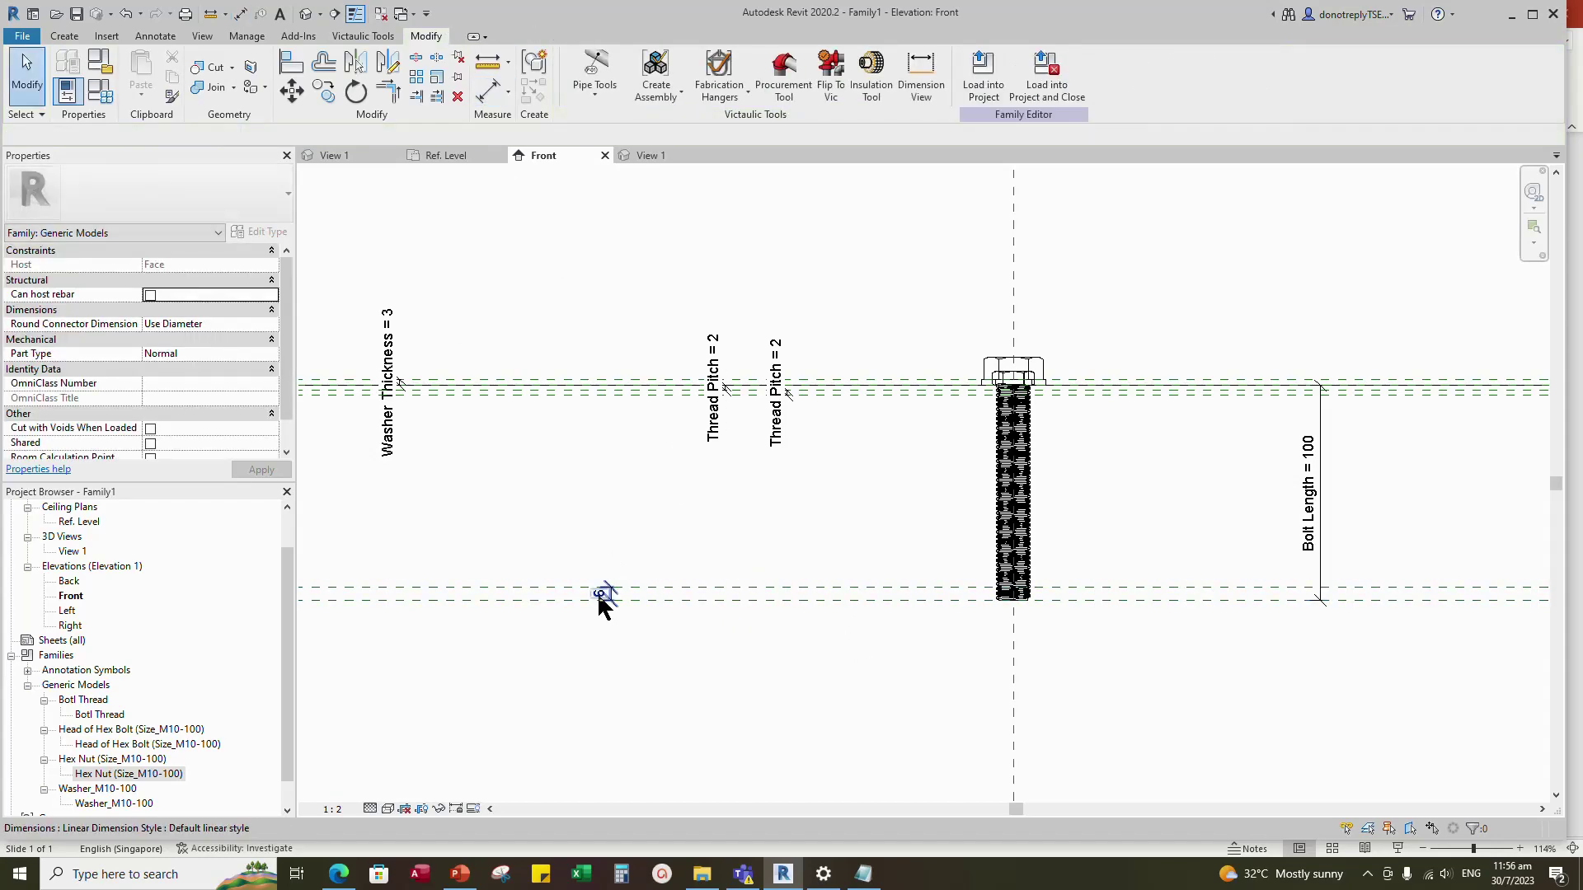
# - Label the dimension between the two lower reference planes with a new instance parameter named Nut Offset
pyautogui.click(601, 595)
pyautogui.moveTo(466, 725); pyautogui.dragTo(574, 657, button='middle')
pyautogui.scroll(-1, 574, 656)
pyautogui.click(732, 75)
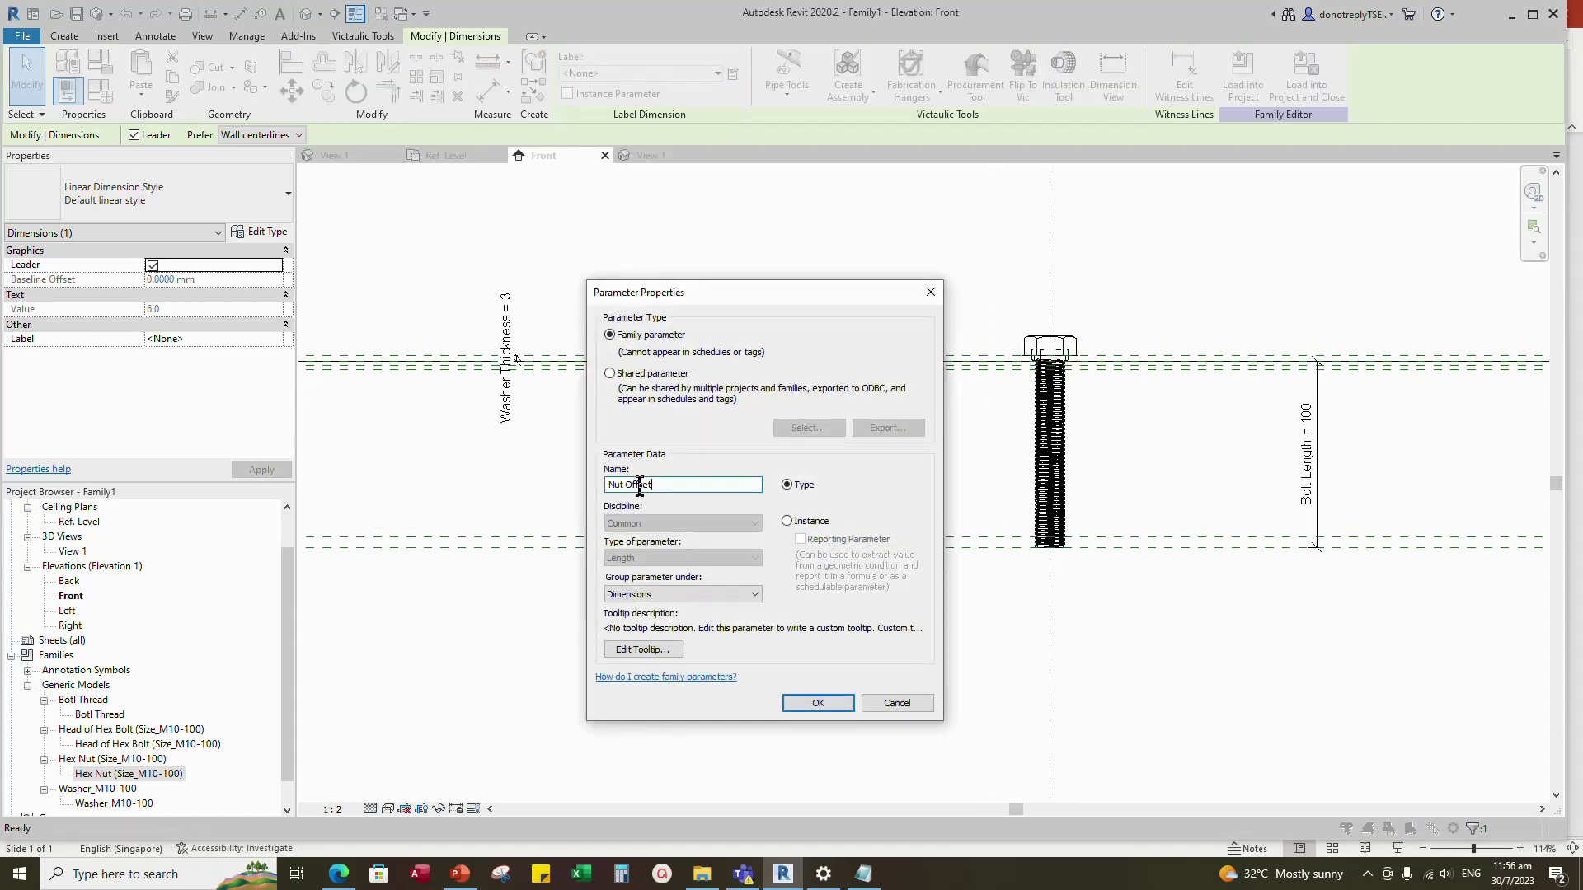
pyautogui.click(787, 520)
pyautogui.click(798, 702)
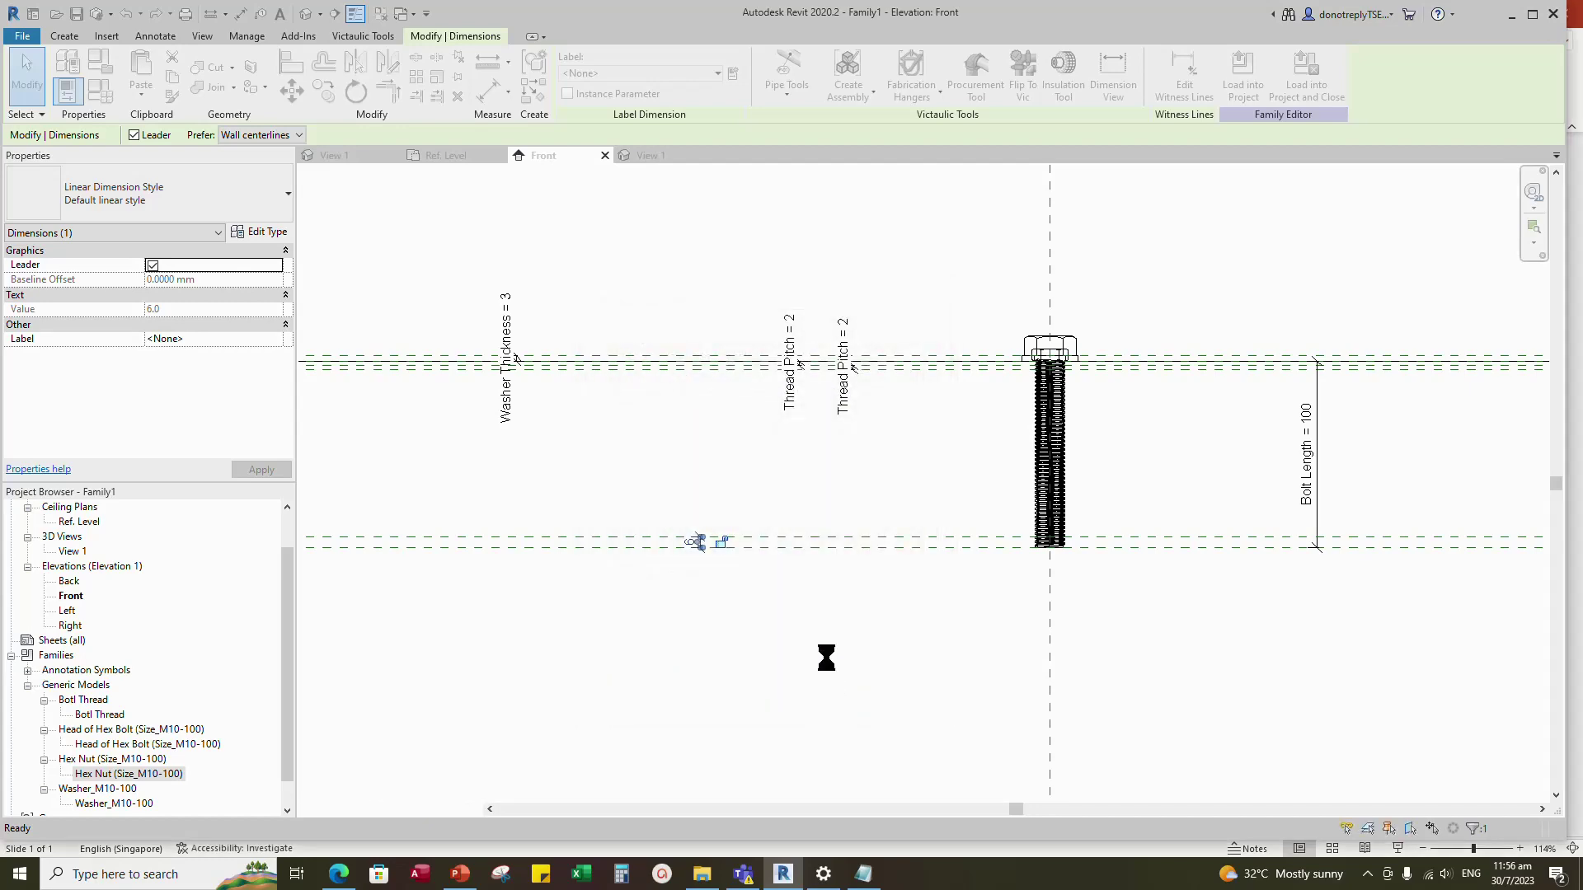
pyautogui.click(825, 655)
# - Set the Nut Offset formula to Thread Pitch*2 and accept the family types
pyautogui.scroll(3, 675, 578)
pyautogui.click(100, 92)
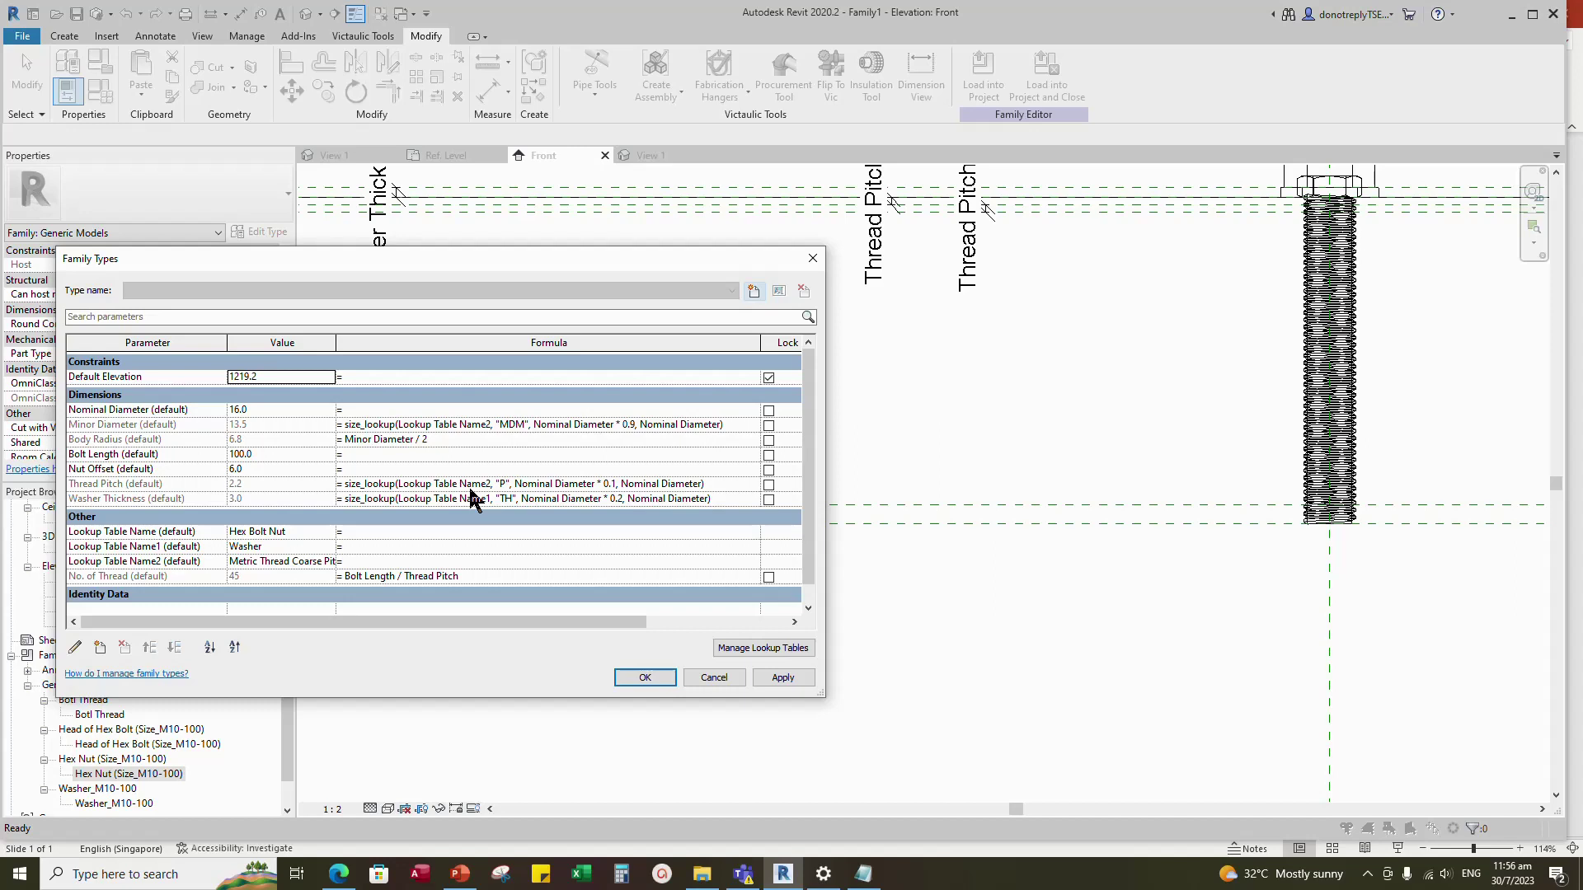
pyautogui.click(350, 470)
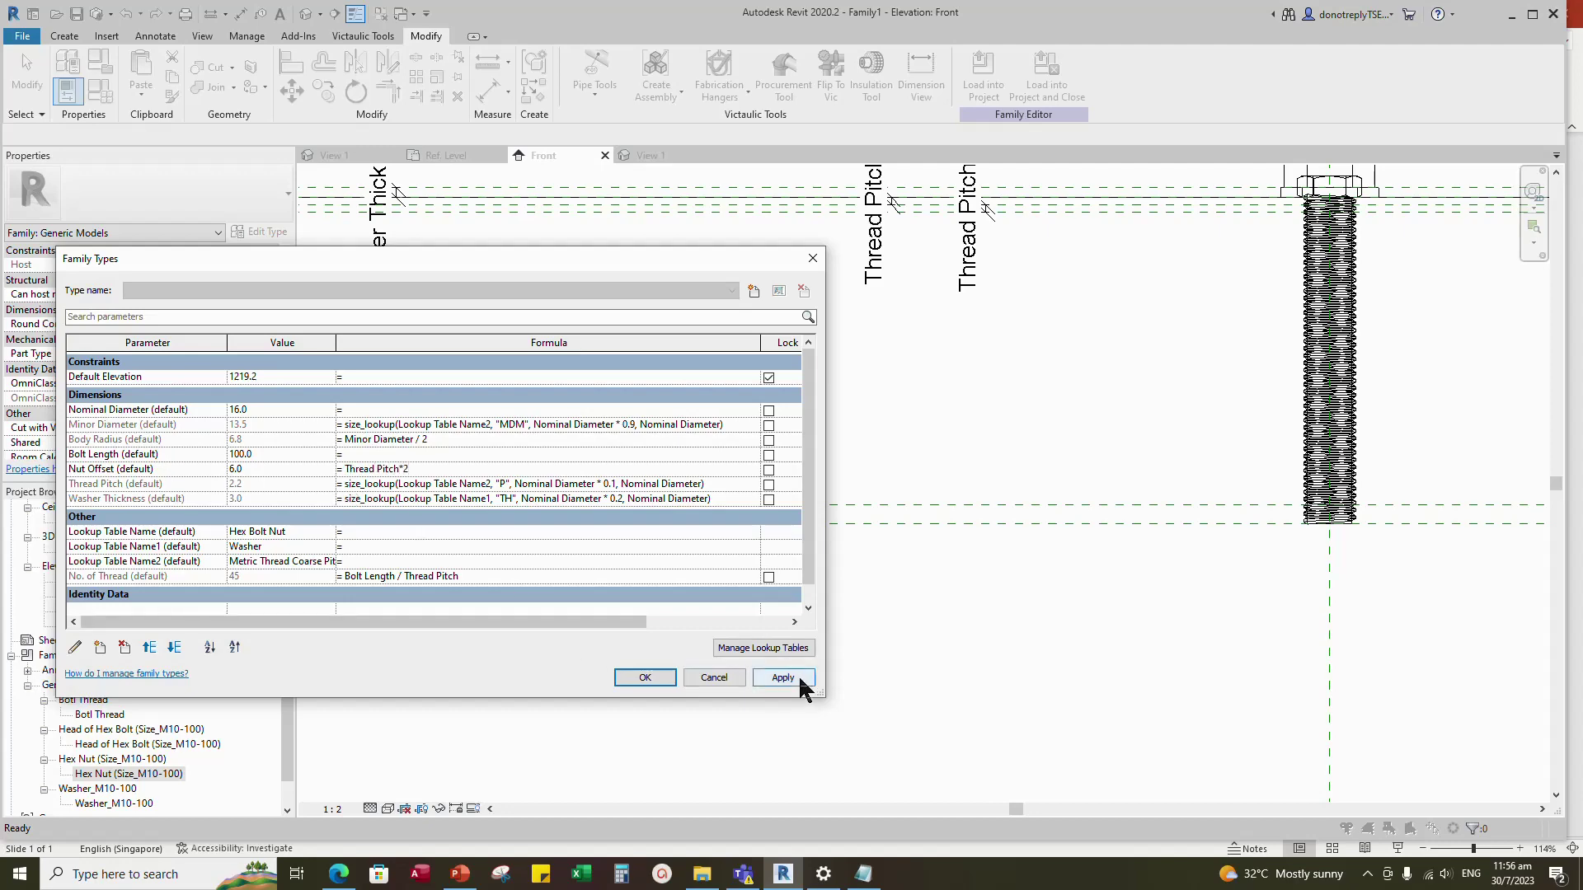
pyautogui.click(645, 677)
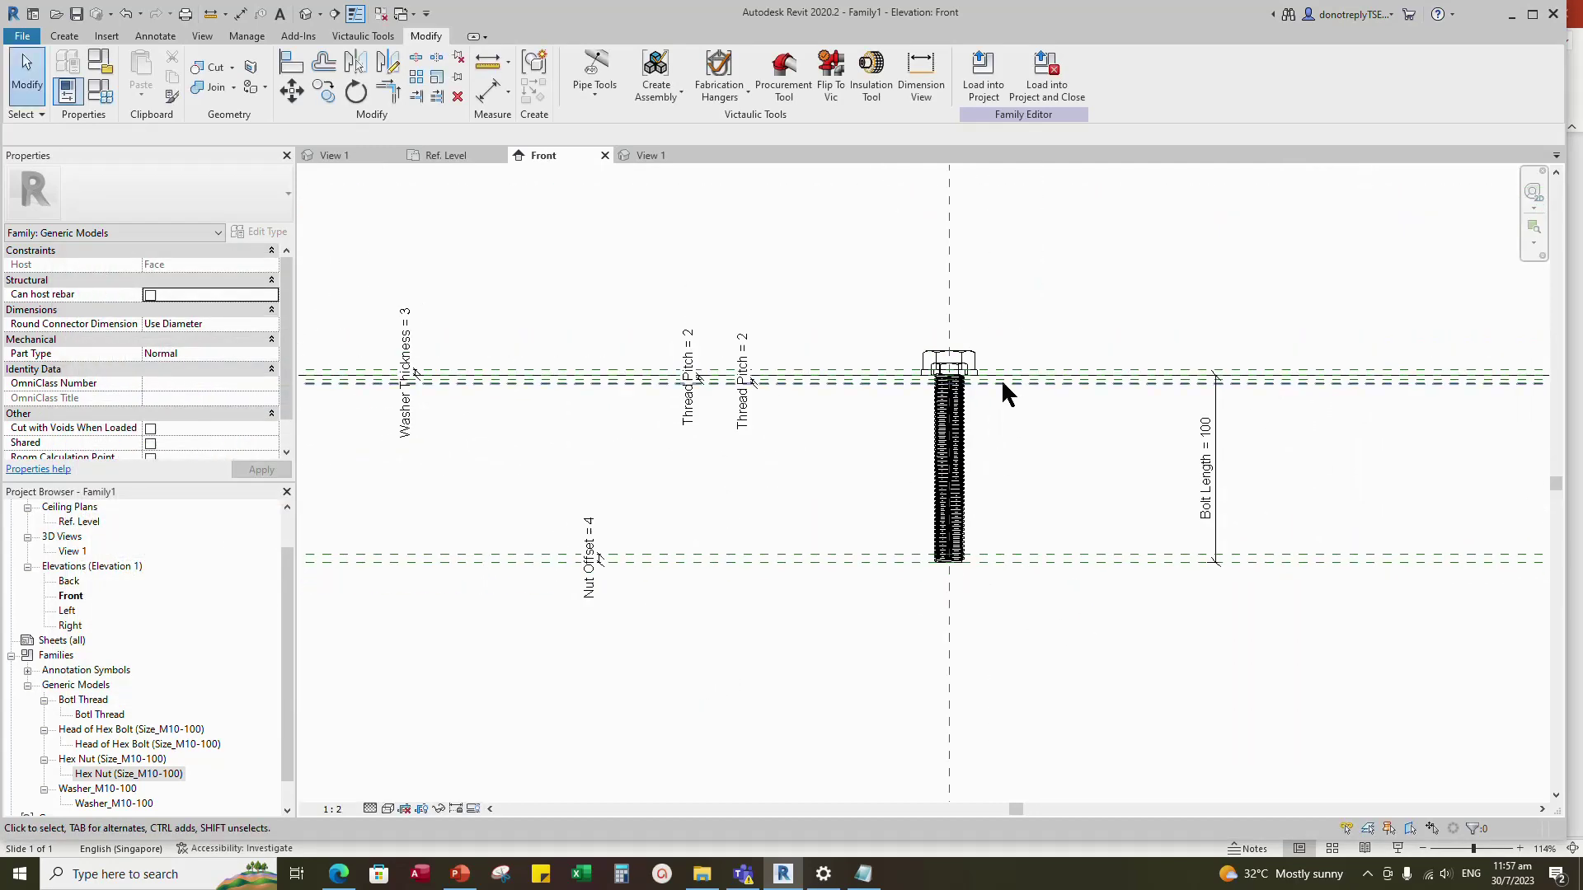
# - Align the underside of the hex nut to the upper Nut Offset reference plane near the bolt's lower end
pyautogui.scroll(2, 1002, 380)
pyautogui.click(937, 357)
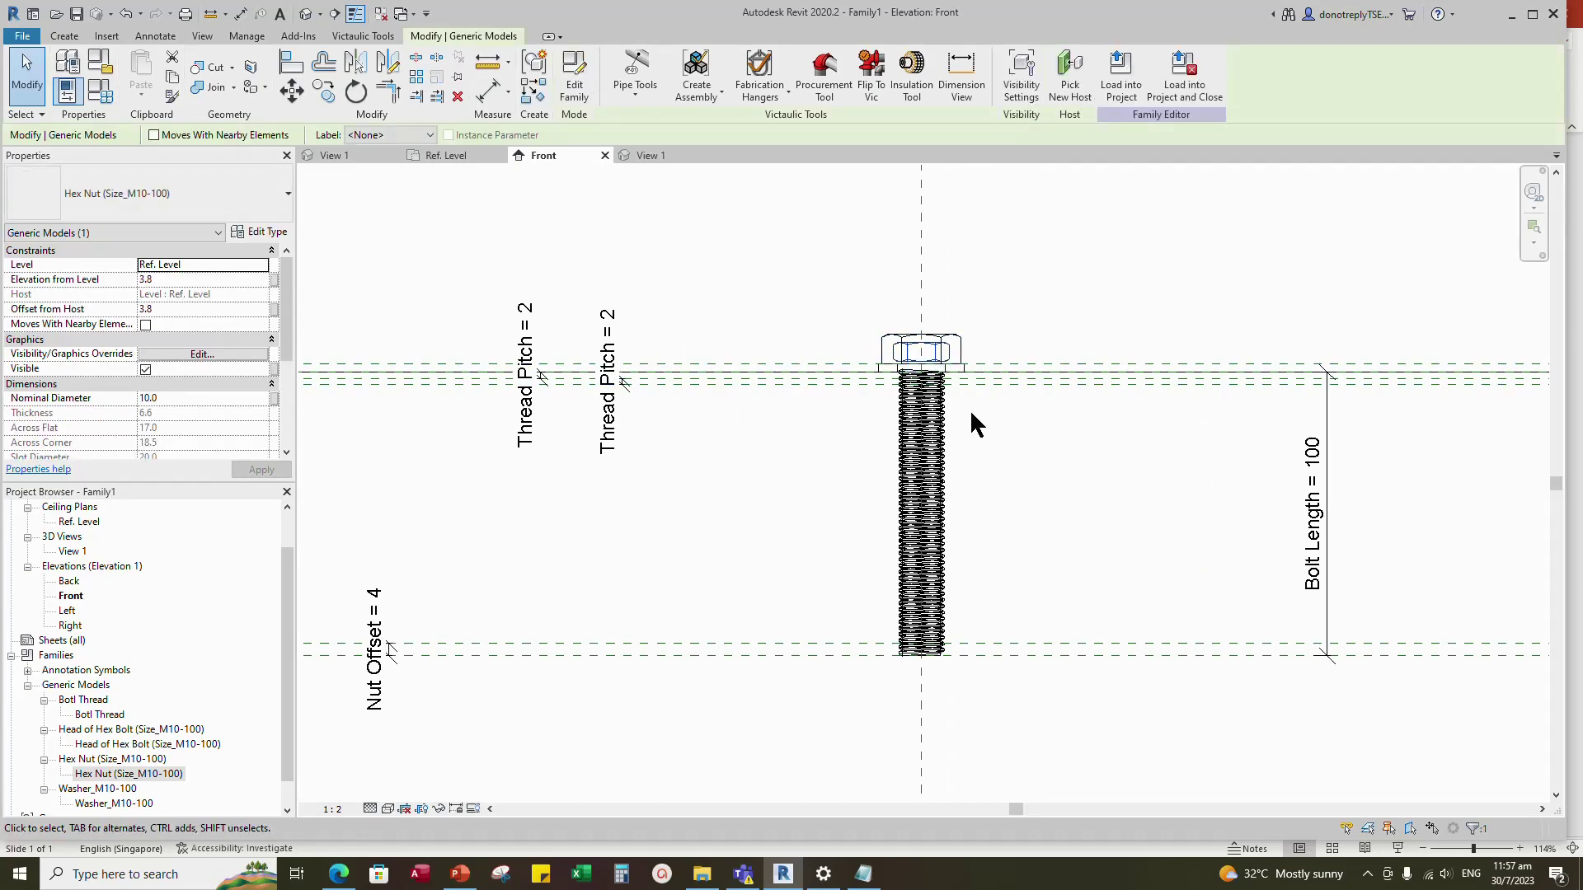
pyautogui.press('a')
pyautogui.press('l')
pyautogui.scroll(4, 939, 379)
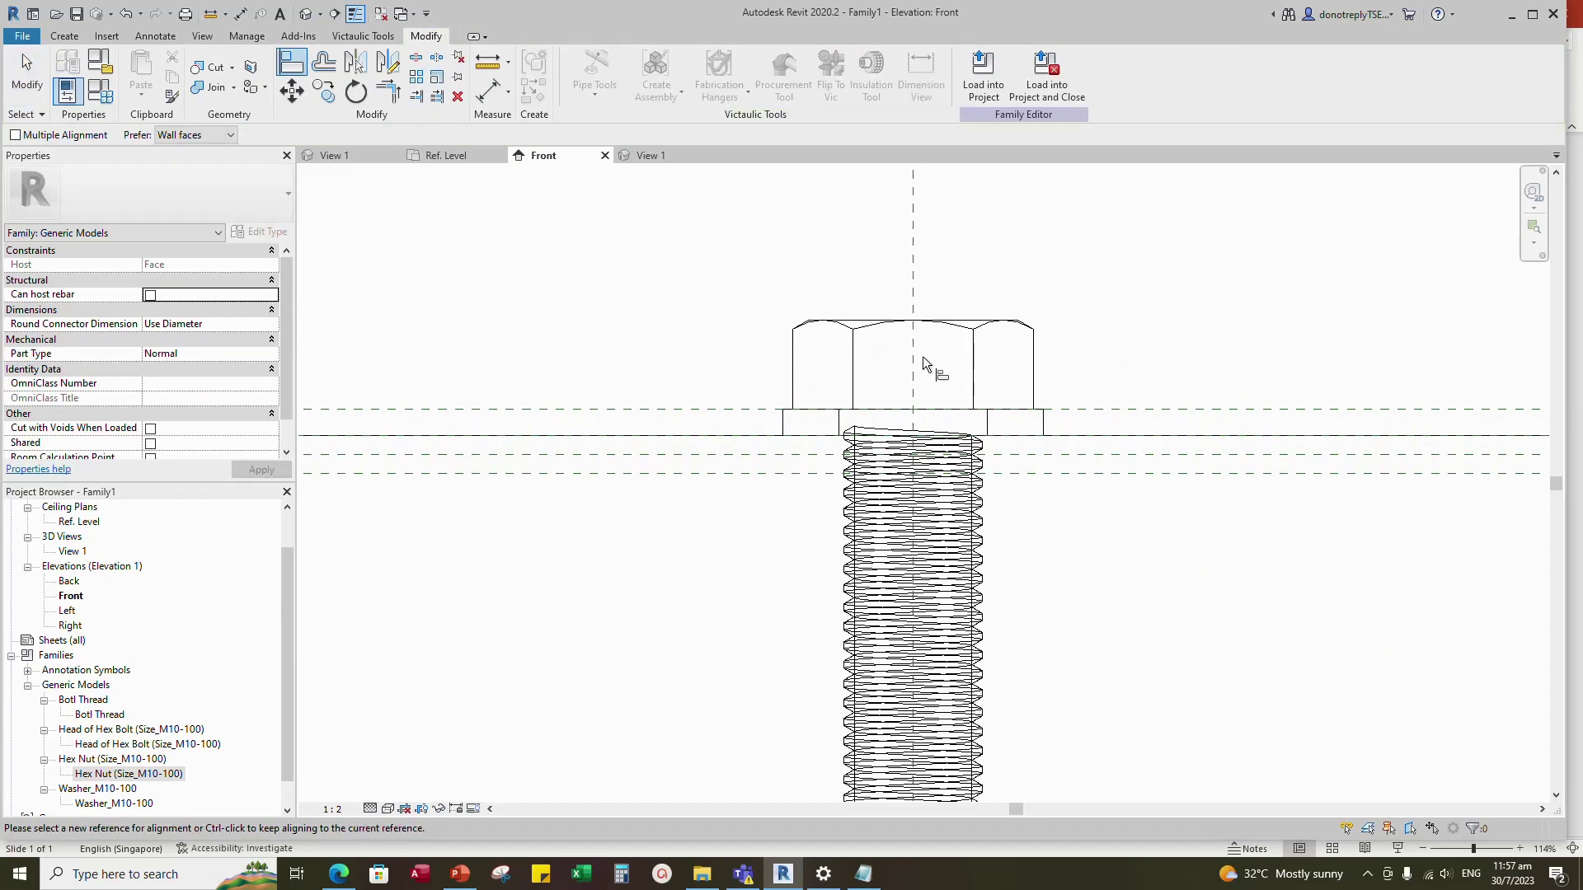
pyautogui.scroll(-7, 922, 356)
pyautogui.scroll(2, 925, 767)
pyautogui.scroll(-1, 957, 441)
pyautogui.press('Escape')
pyautogui.scroll(-5, 993, 466)
pyautogui.scroll(5, 960, 611)
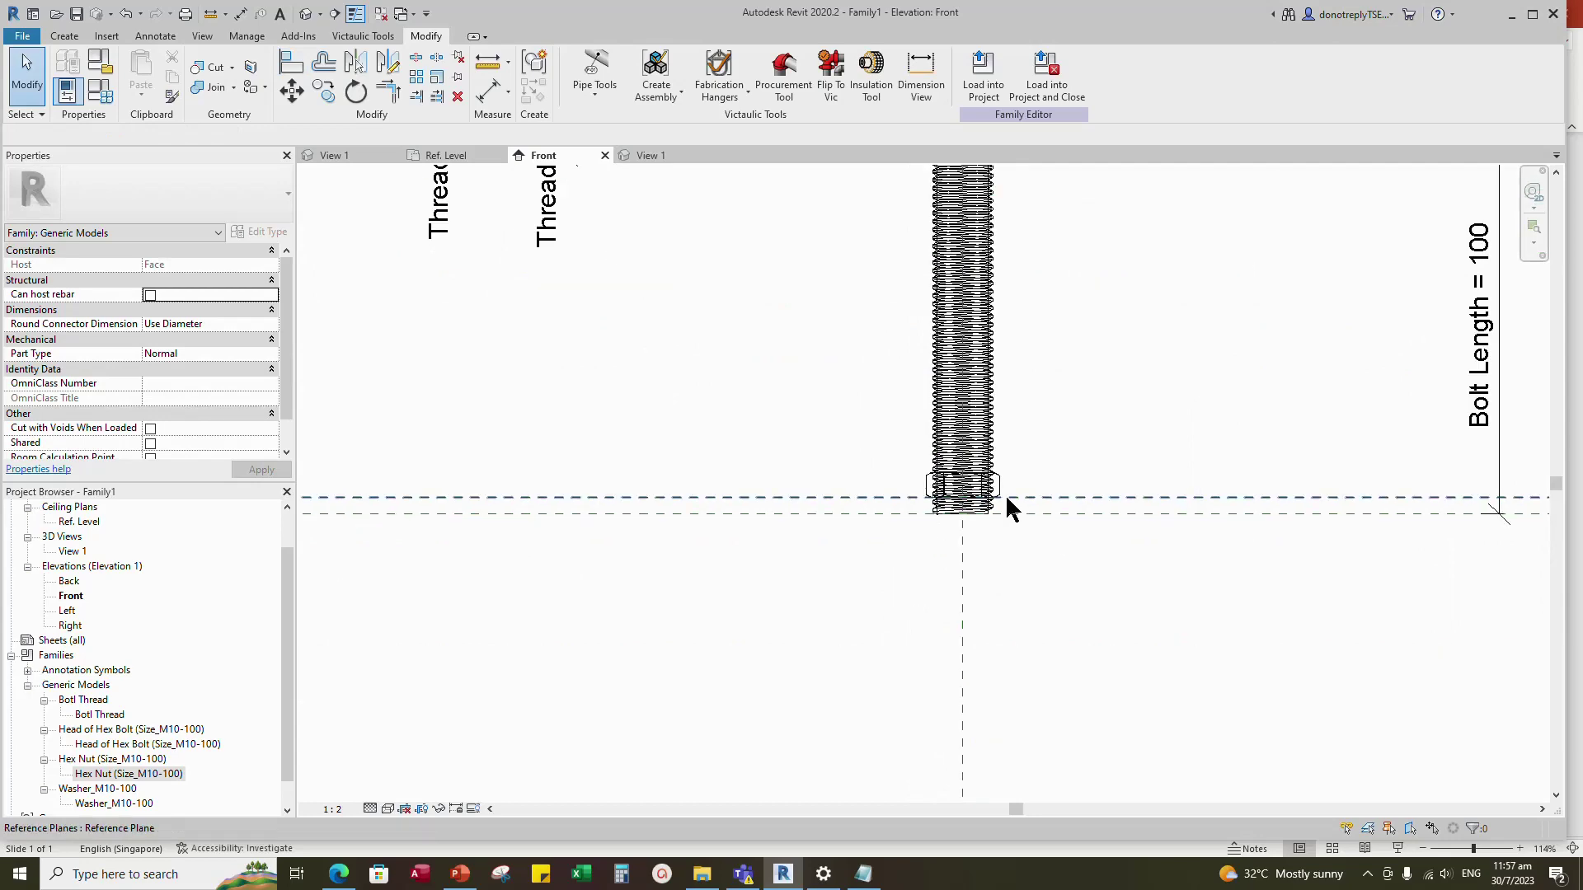
# - Associate the hex nut's Lookup Table Name and Nominal Diameter with the matching family parameters
pyautogui.click(999, 491)
pyautogui.scroll(-3, 873, 655)
pyautogui.scroll(-3, 222, 399)
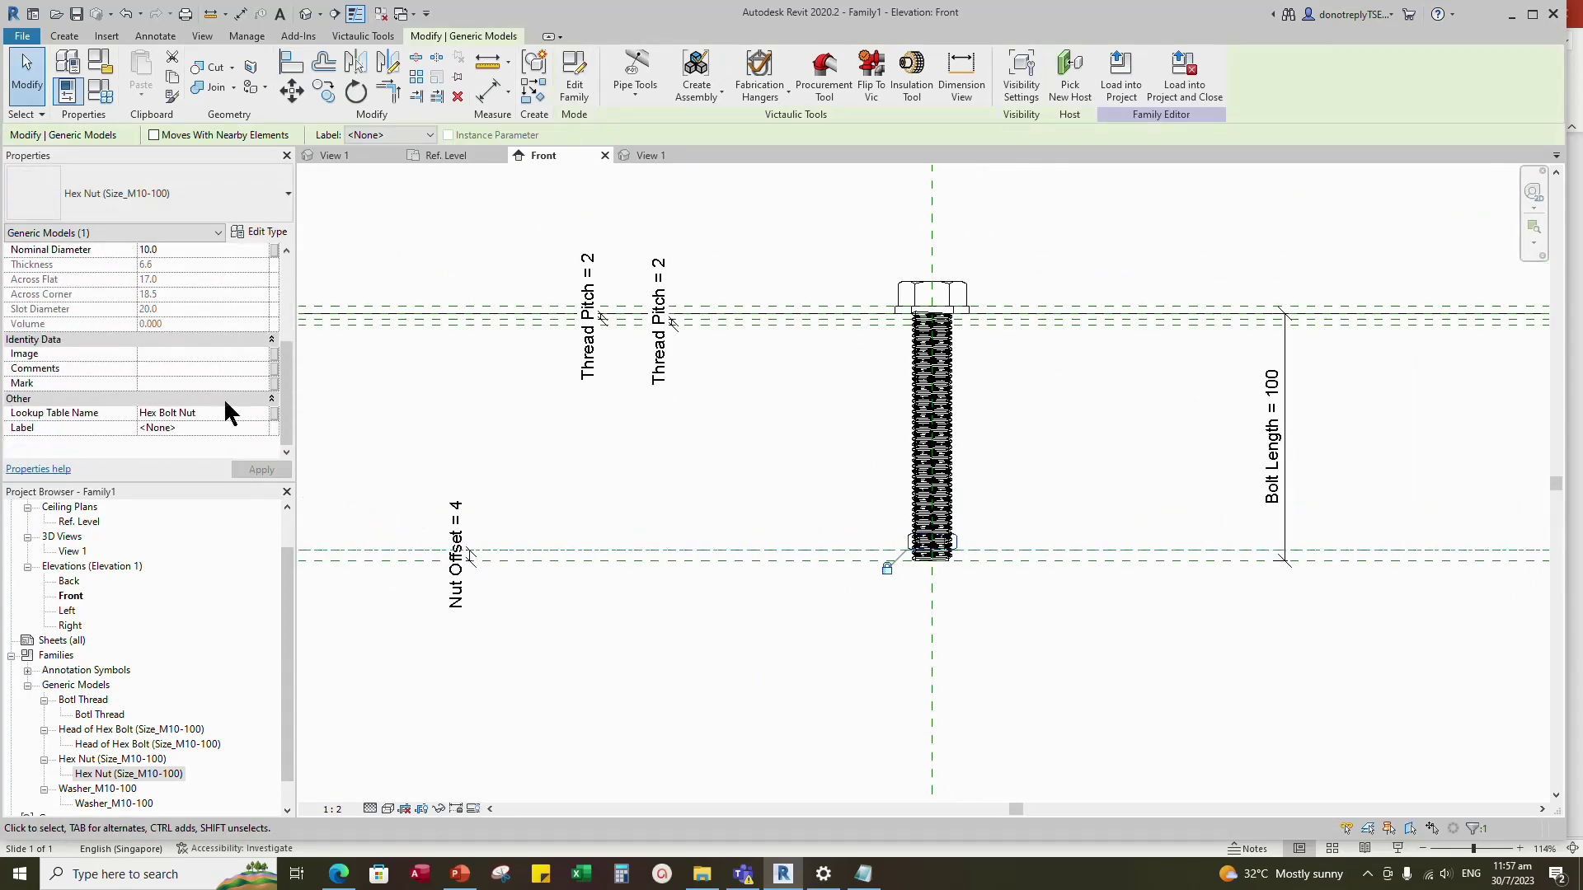
pyautogui.click(275, 413)
pyautogui.click(725, 410)
pyautogui.click(802, 566)
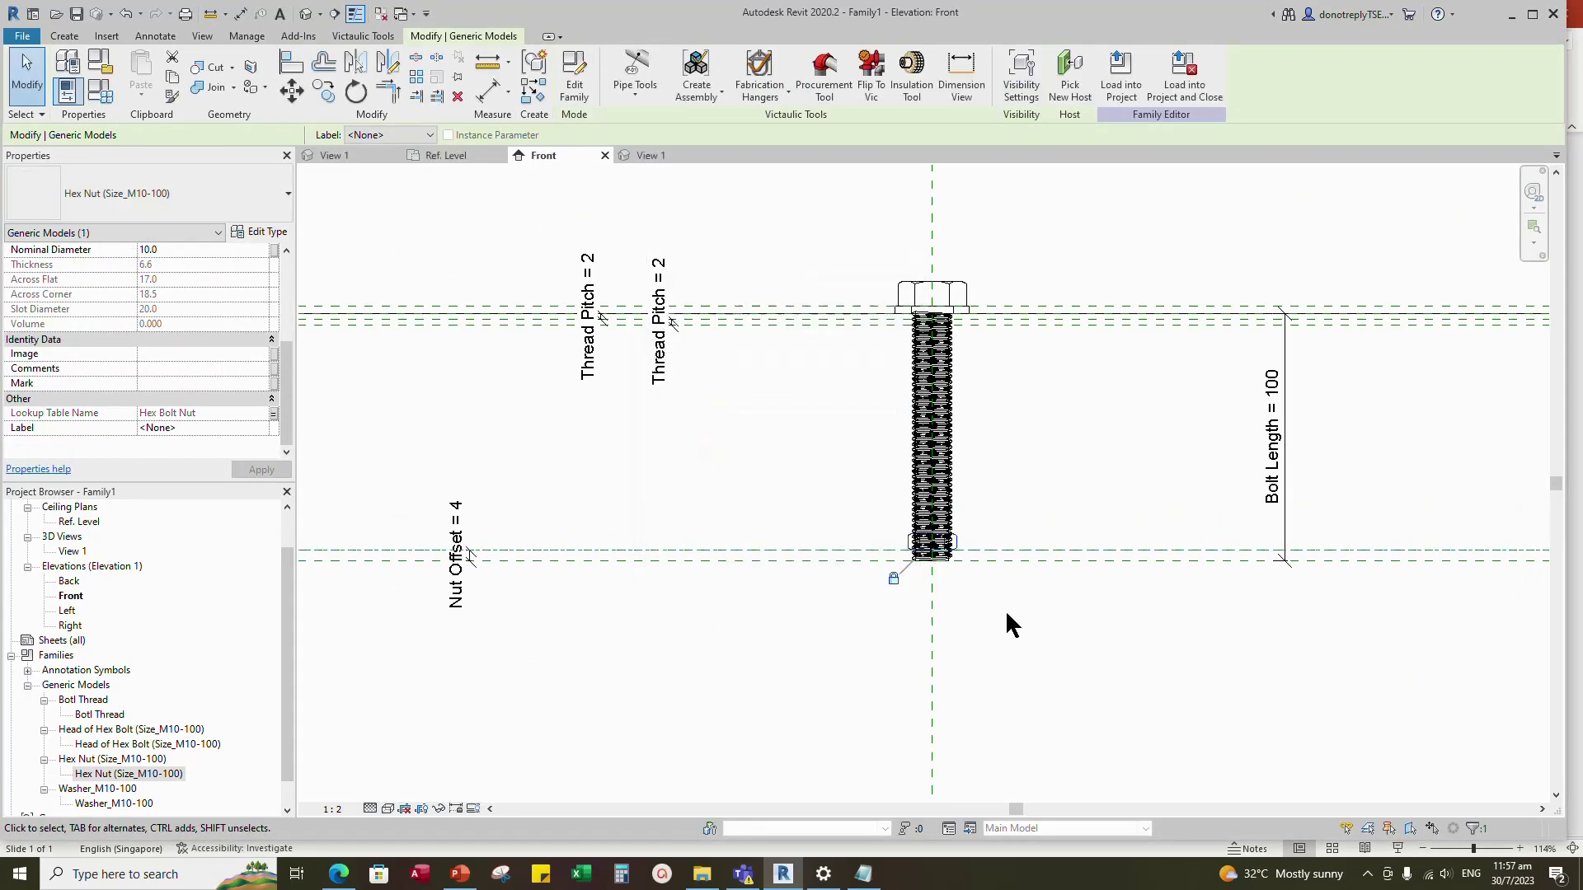
pyautogui.scroll(3, 204, 367)
pyautogui.click(274, 354)
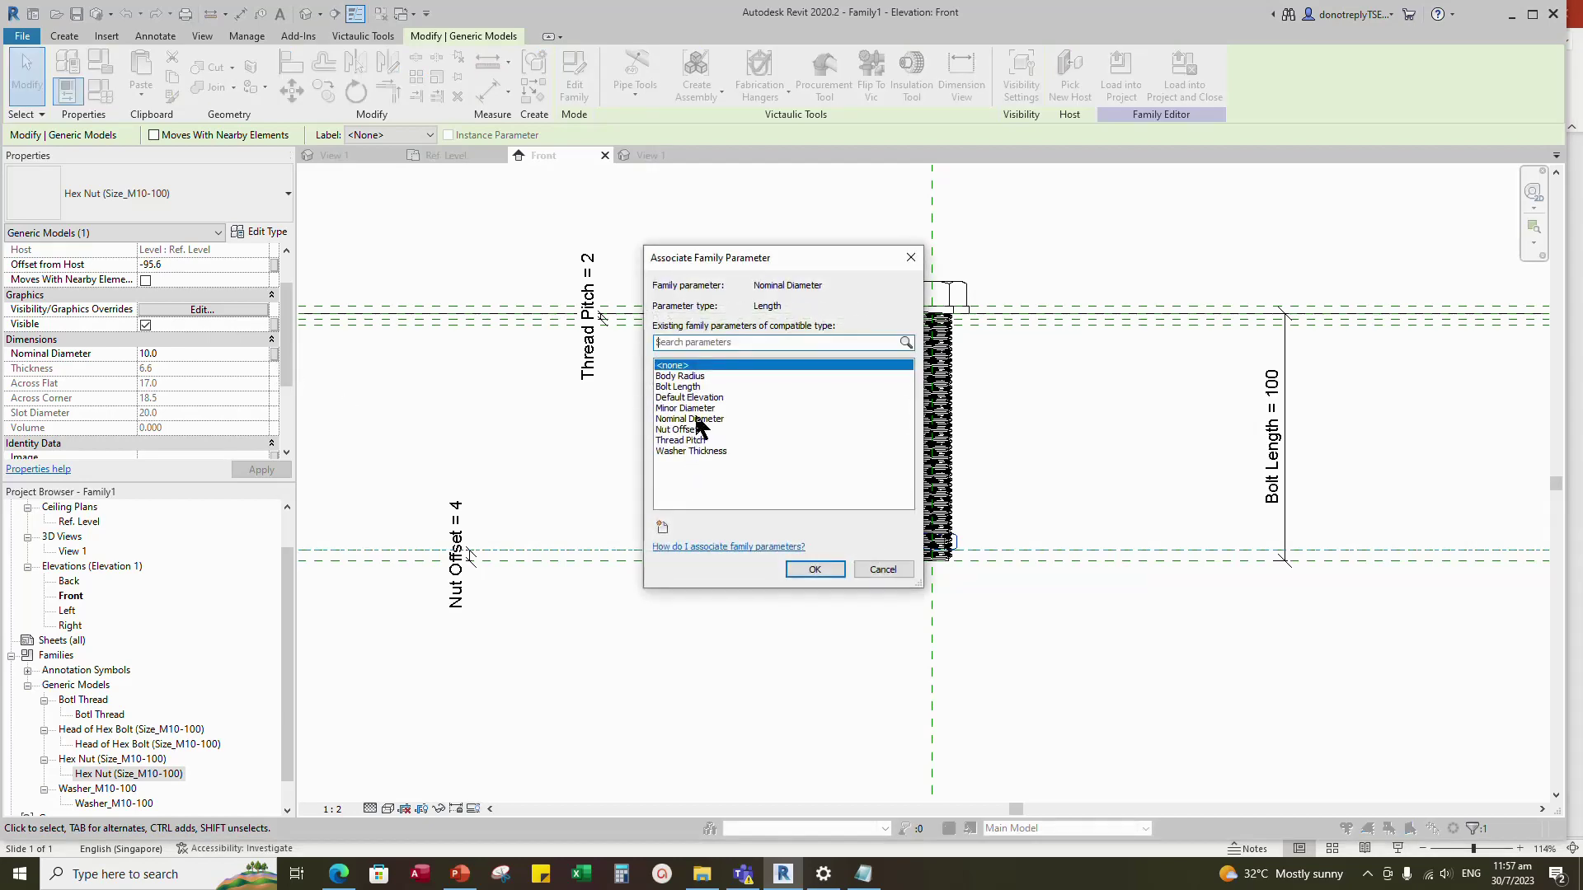
pyautogui.click(689, 419)
pyautogui.click(814, 569)
pyautogui.click(1121, 587)
# - Examine the resized nut on the thread in the Front elevation and the whole bolt assembly in the 3D view
pyautogui.scroll(3, 1031, 614)
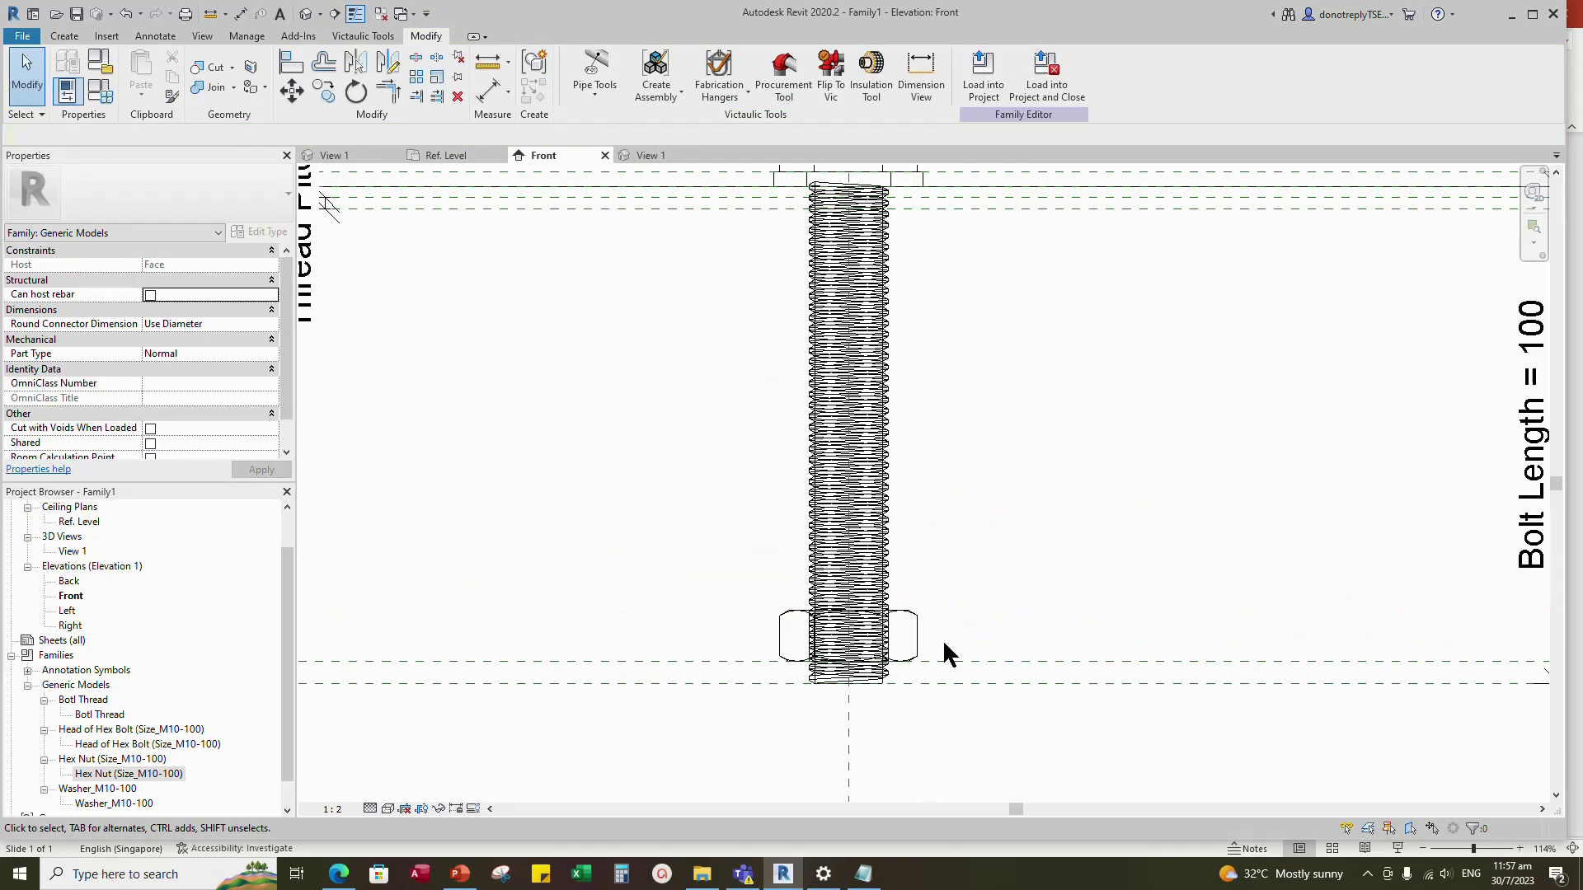
pyautogui.scroll(-2, 930, 589)
pyautogui.click(645, 156)
pyautogui.scroll(-1, 1002, 494)
pyautogui.keyDown('shift'); pyautogui.moveTo(1010, 484); pyautogui.dragTo(1017, 583, button='middle'); pyautogui.keyUp('shift')
pyautogui.scroll(-1, 1040, 515)
pyautogui.keyDown('shift'); pyautogui.moveTo(1040, 515); pyautogui.dragTo(1187, 325, button='middle'); pyautogui.keyUp('shift')
pyautogui.scroll(2, 1187, 311)
pyautogui.scroll(2, 1159, 396)
pyautogui.scroll(-1, 1181, 449)
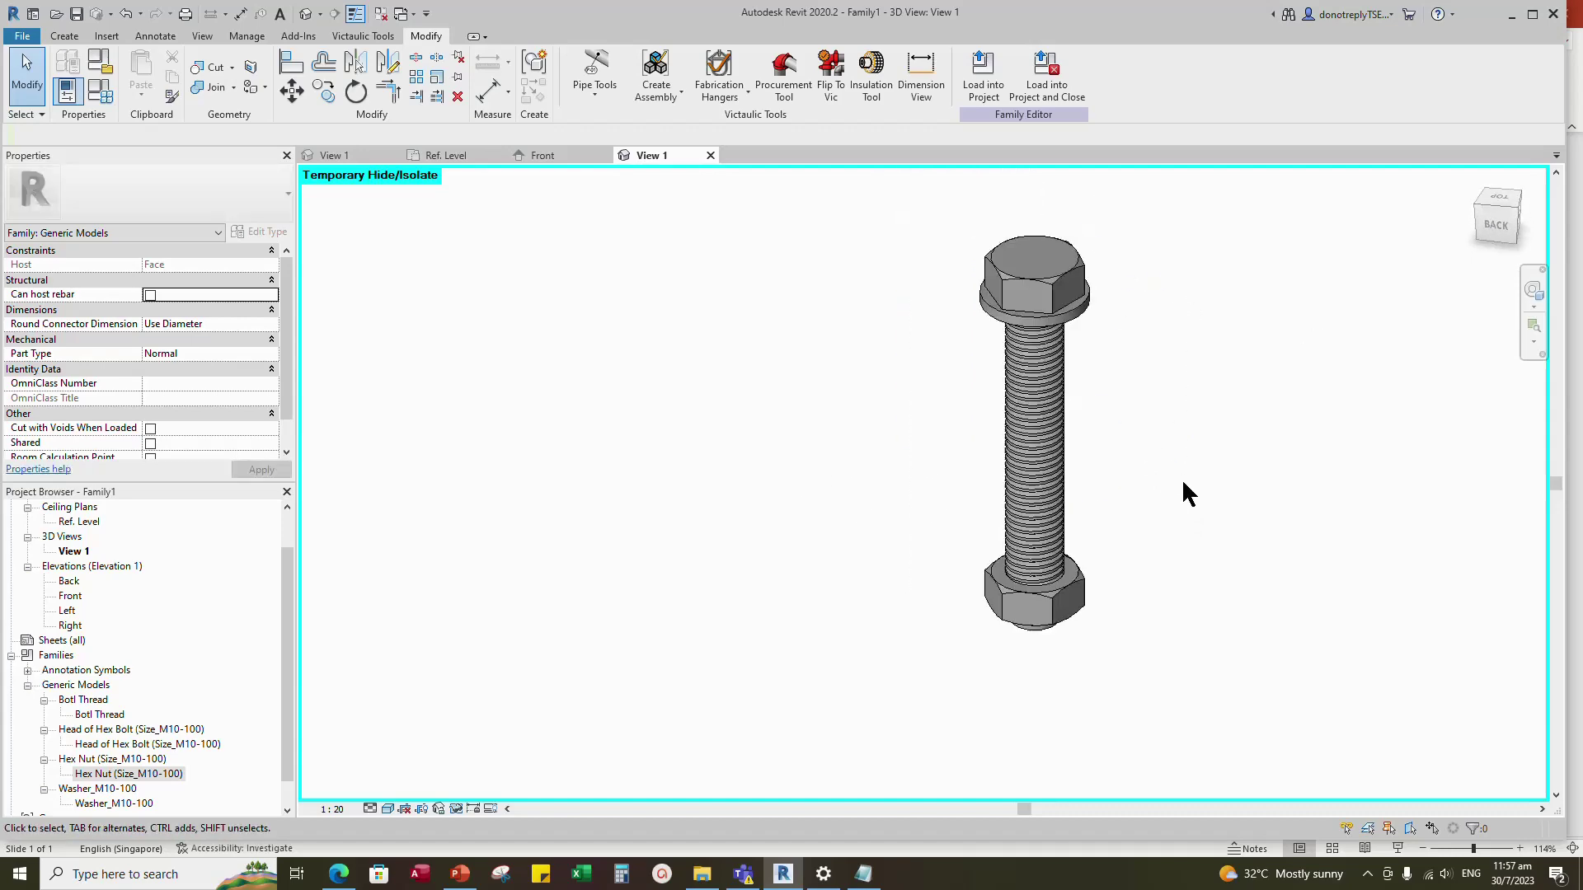
# - Place a second Washer_M10-100, similar to the one under the bolt head, on the hex nut's upper face
pyautogui.click(1075, 311)
pyautogui.click(536, 101)
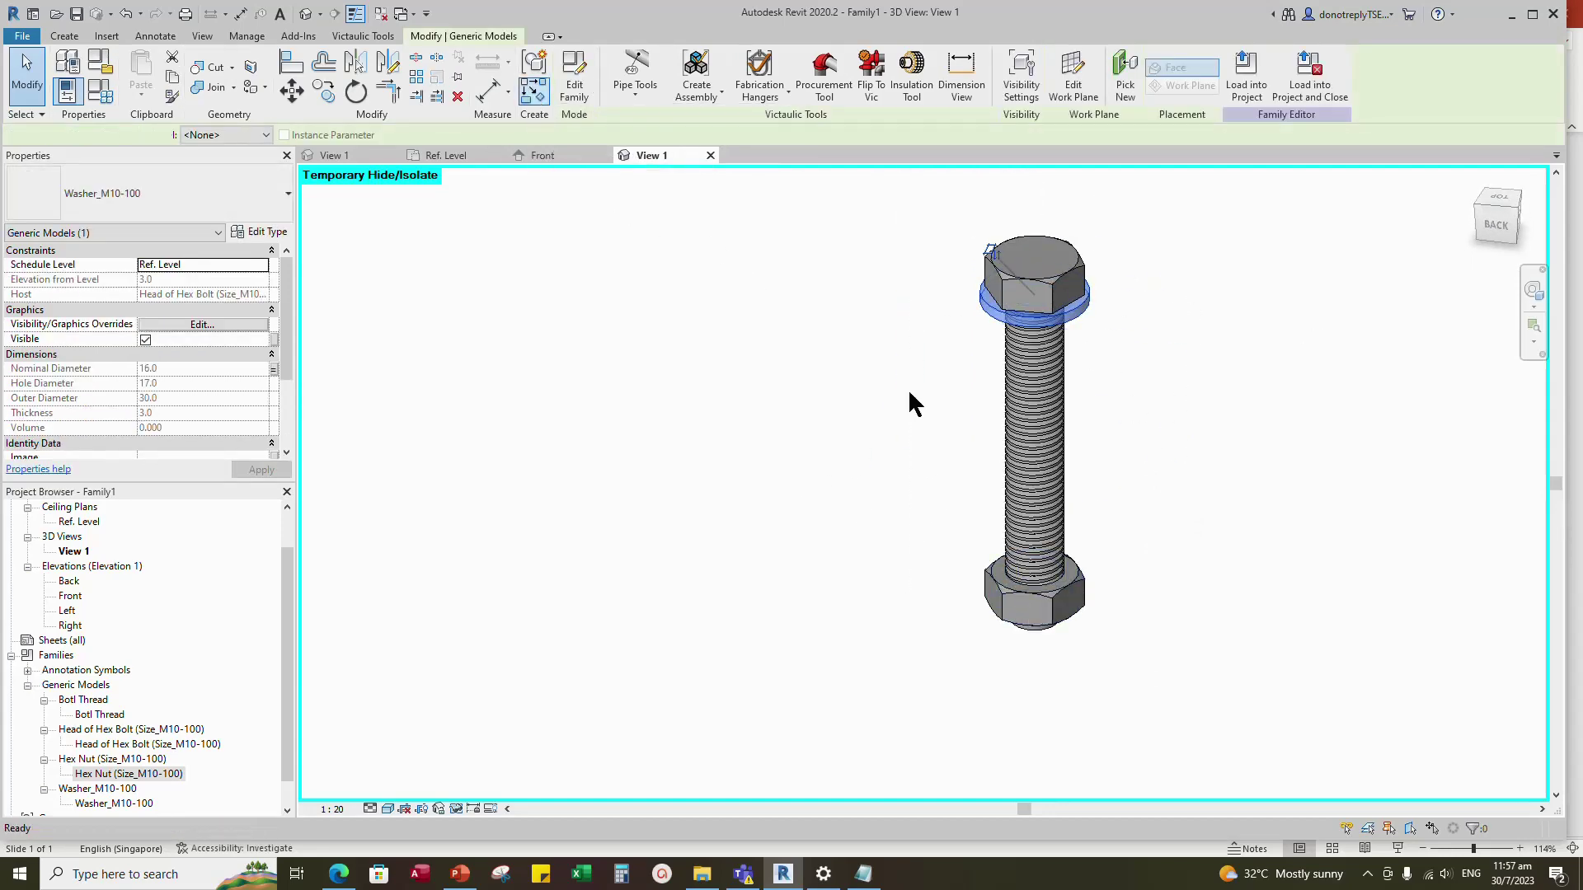
pyautogui.scroll(3, 1023, 577)
pyautogui.click(1115, 590)
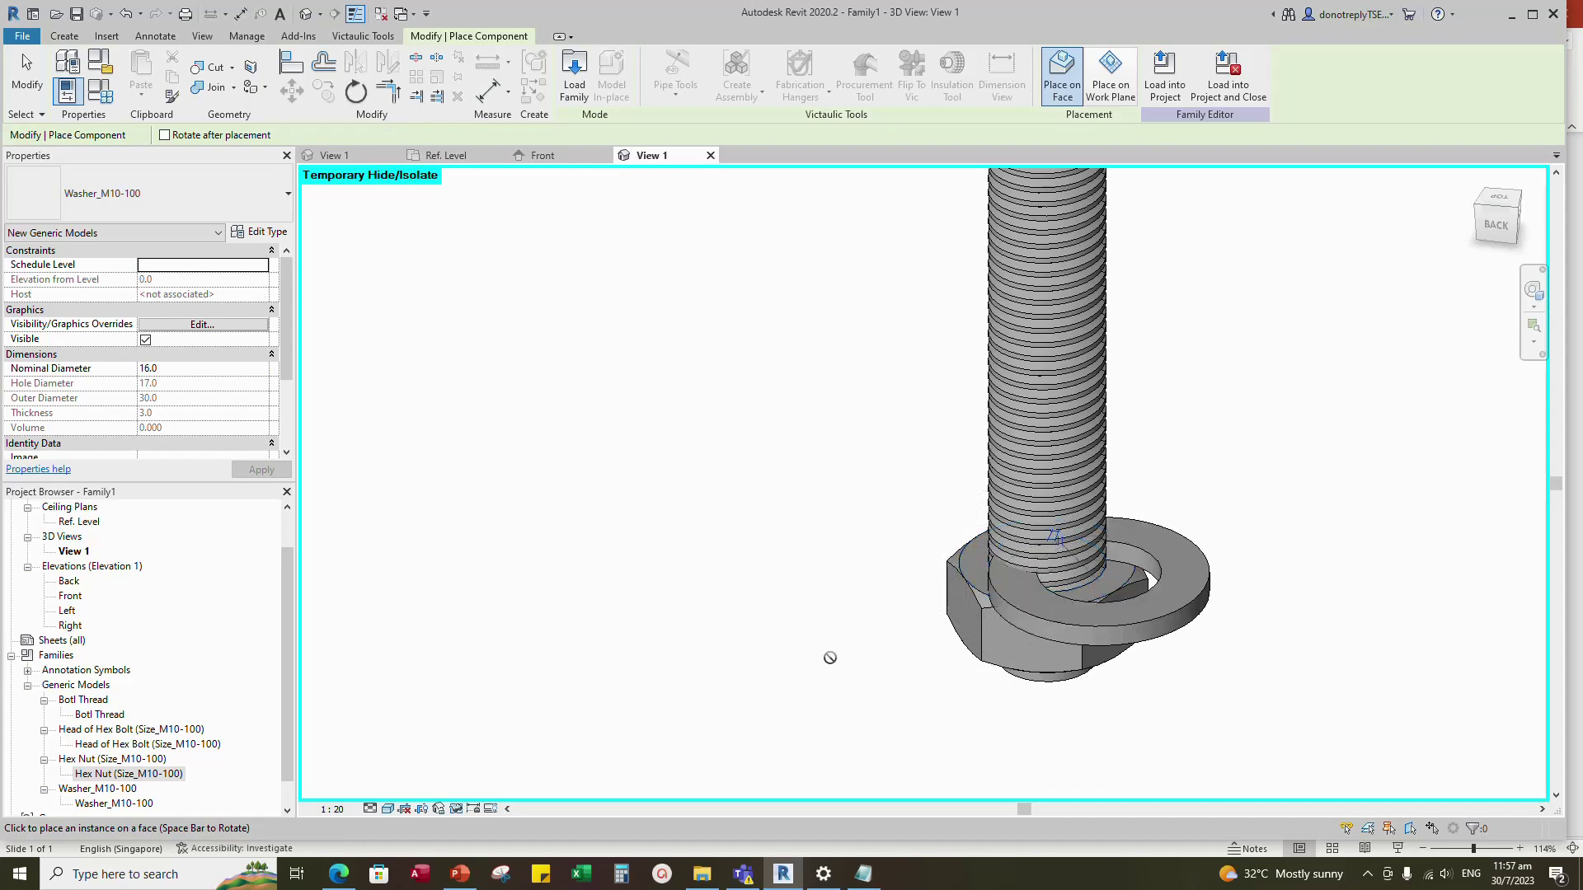
pyautogui.scroll(-2, 830, 657)
pyautogui.press('Escape')
pyautogui.press('Escape')
# - Align the new washer's two centre lines to the vertical and horizontal centre reference planes in the Ref. Level plan
pyautogui.click(445, 155)
pyautogui.click(290, 61)
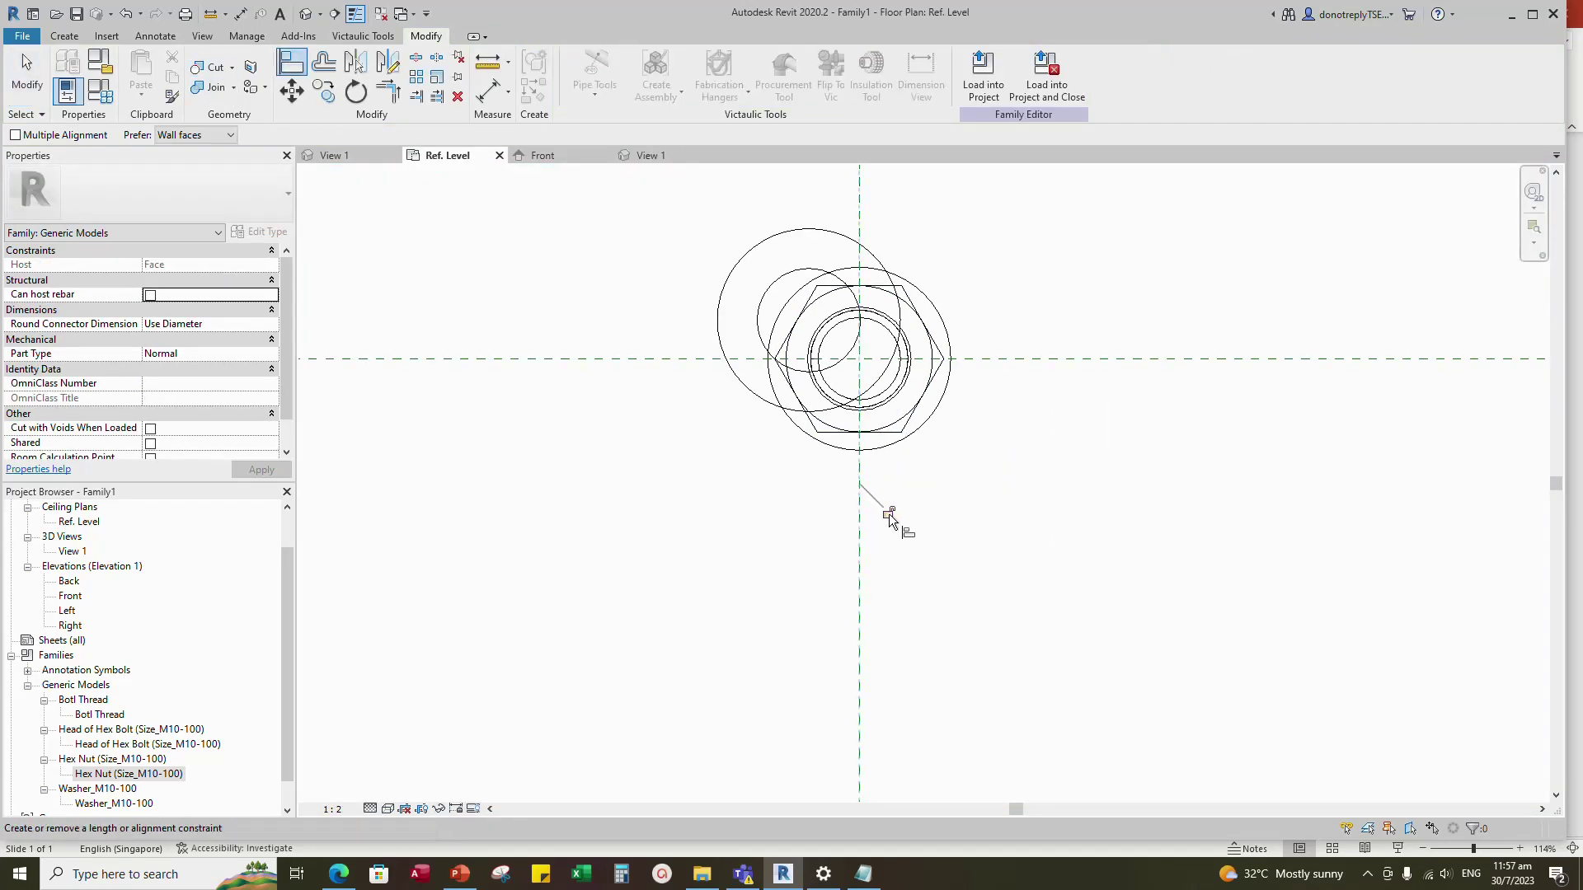
pyautogui.click(860, 551)
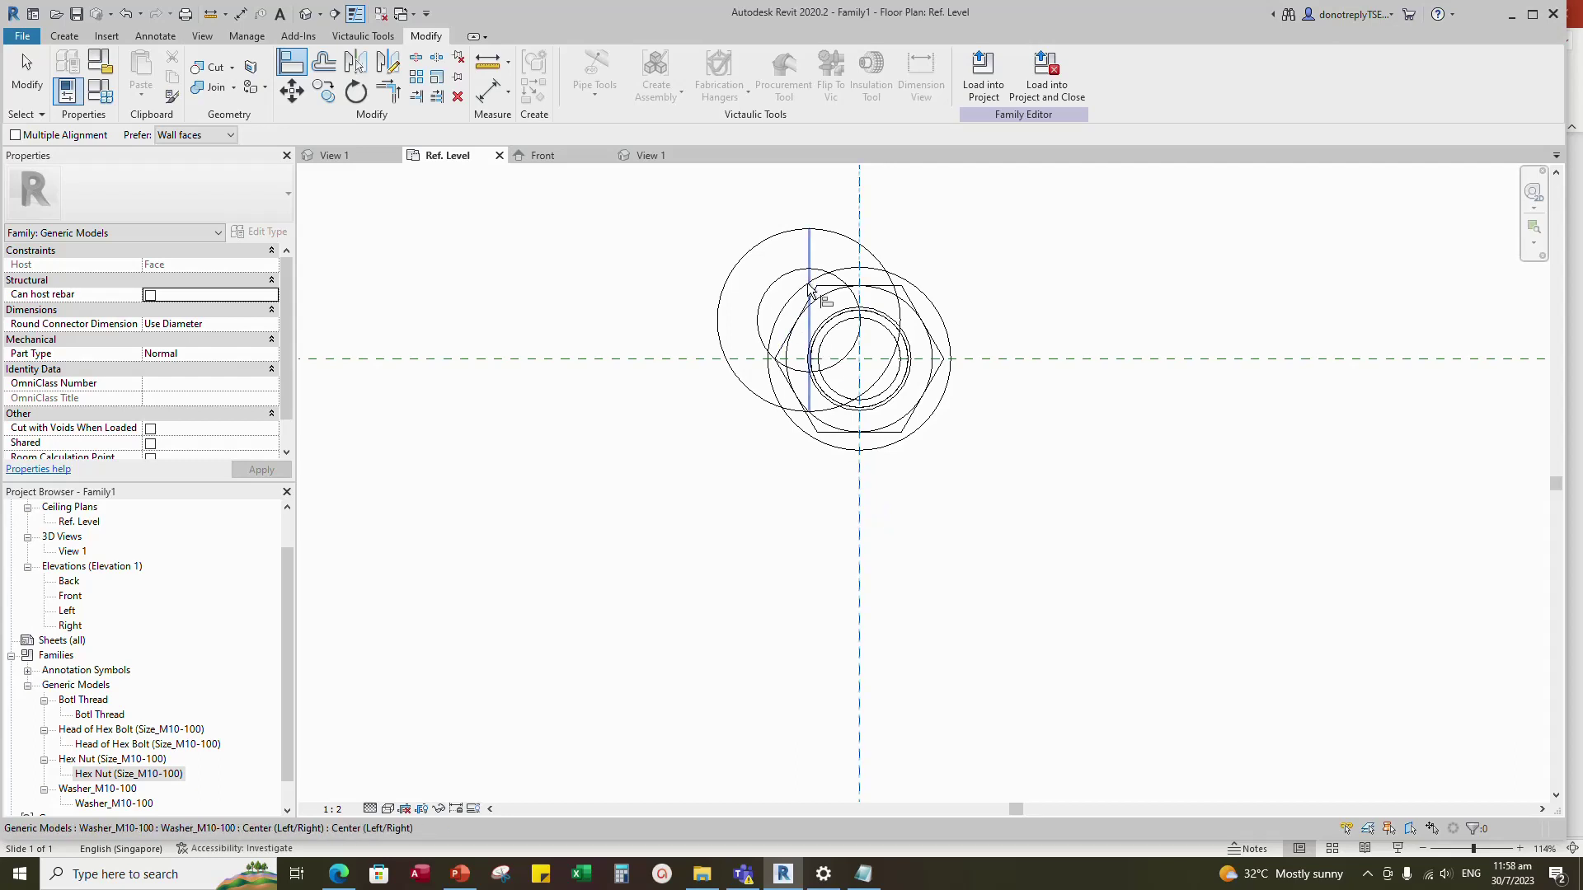
pyautogui.click(812, 305)
pyautogui.click(1075, 359)
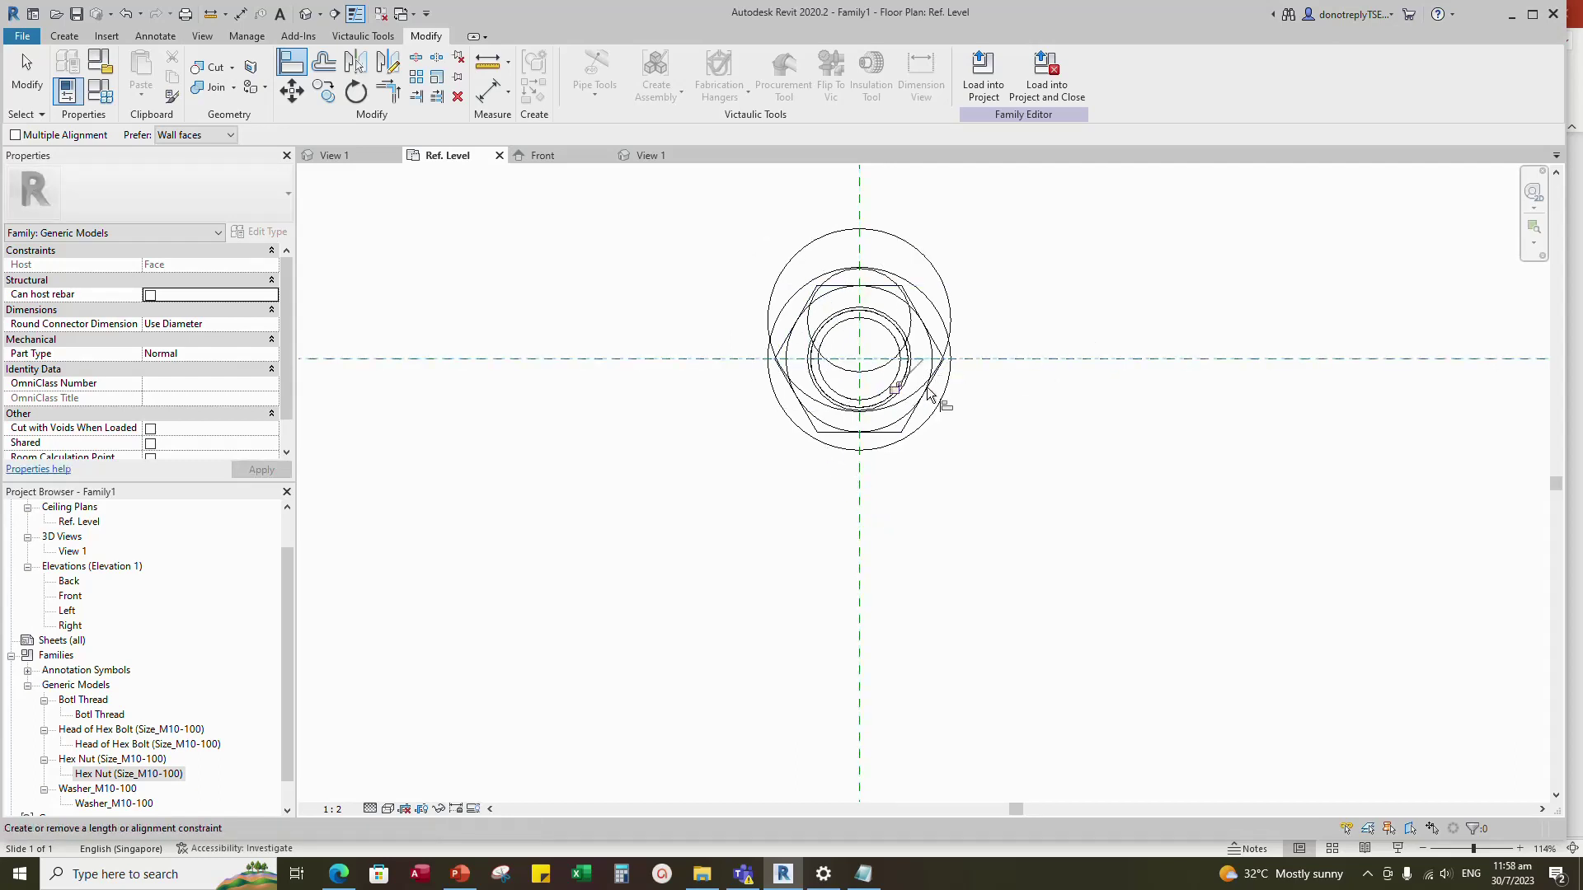
pyautogui.click(949, 338)
pyautogui.scroll(-1, 973, 511)
pyautogui.press('Escape')
pyautogui.press('Escape')
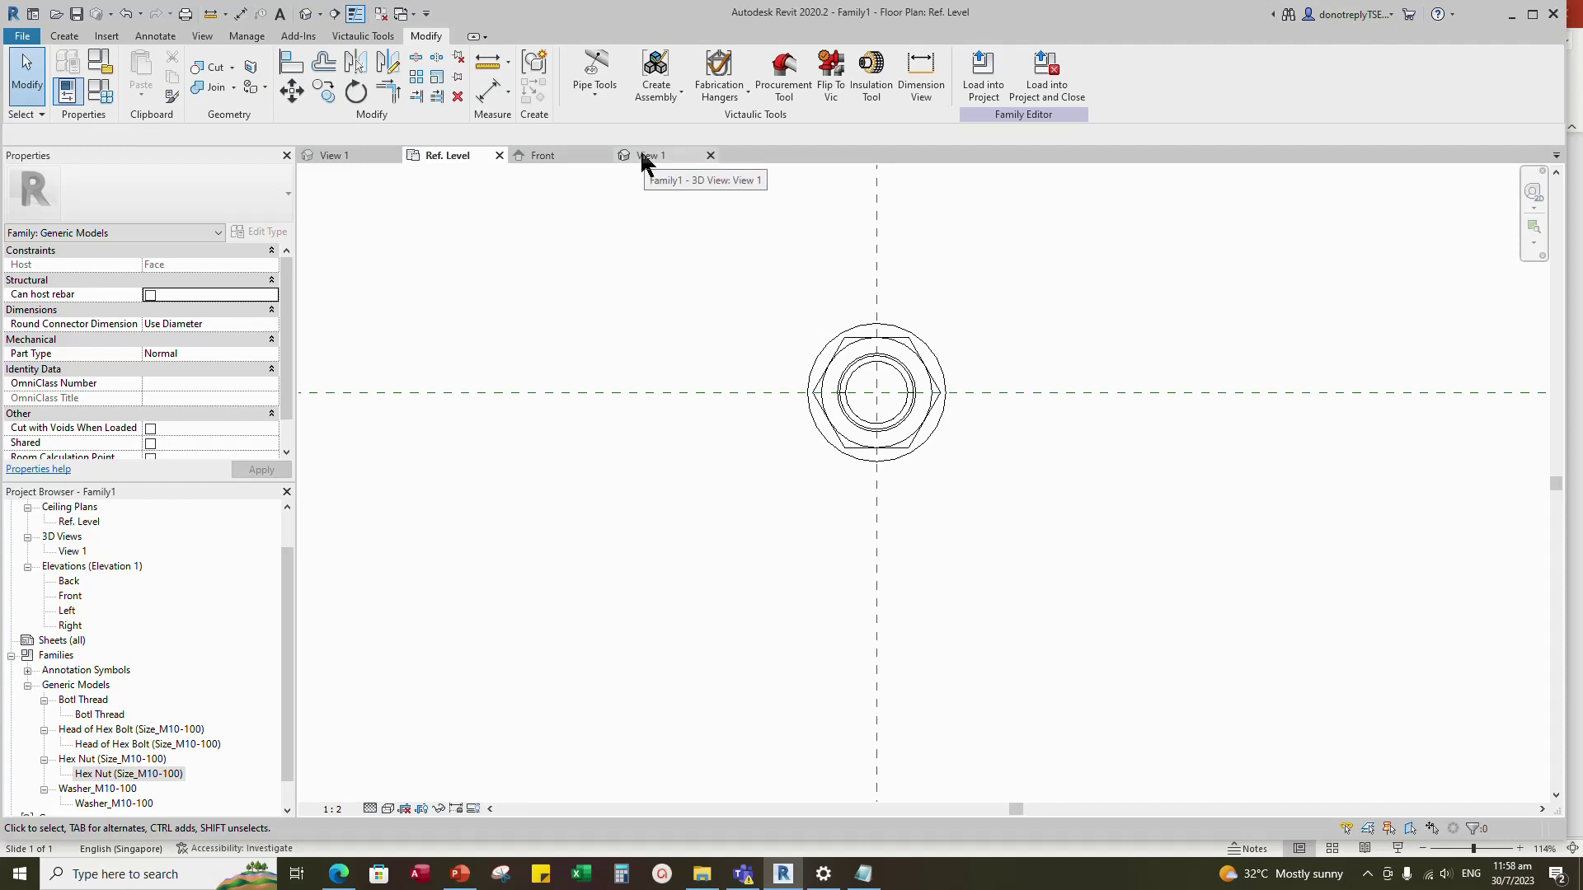
# - Associate the Lookup Table Name of the washer on the hex nut with the family parameter Lookup Table Name1
pyautogui.click(643, 156)
pyautogui.scroll(-2, 1254, 476)
pyautogui.scroll(3, 650, 583)
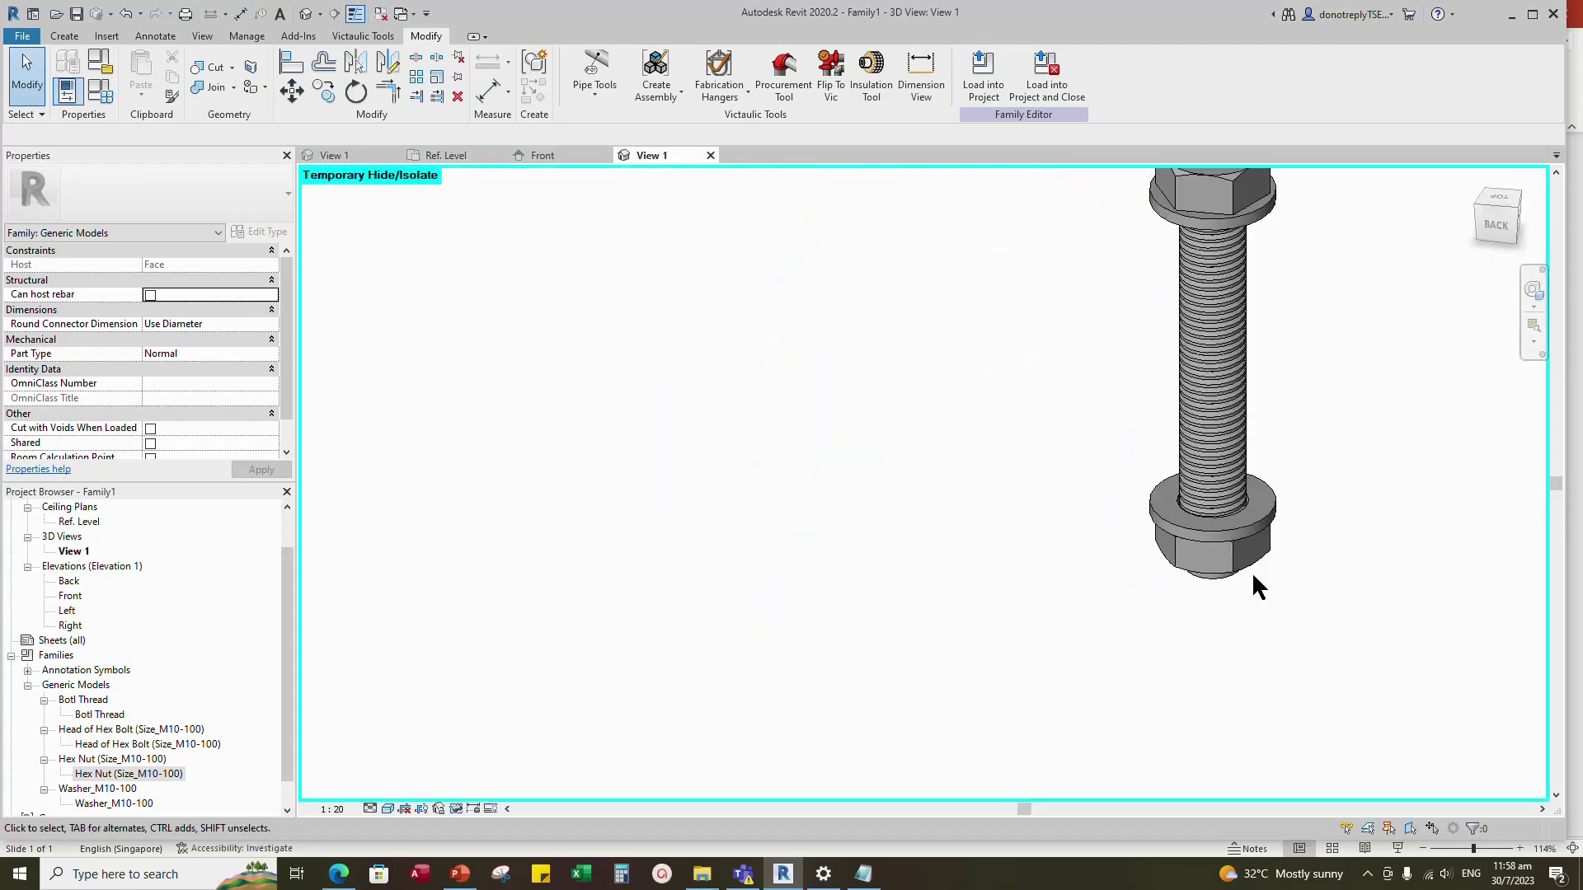
pyautogui.scroll(-2, 1372, 555)
pyautogui.click(1307, 567)
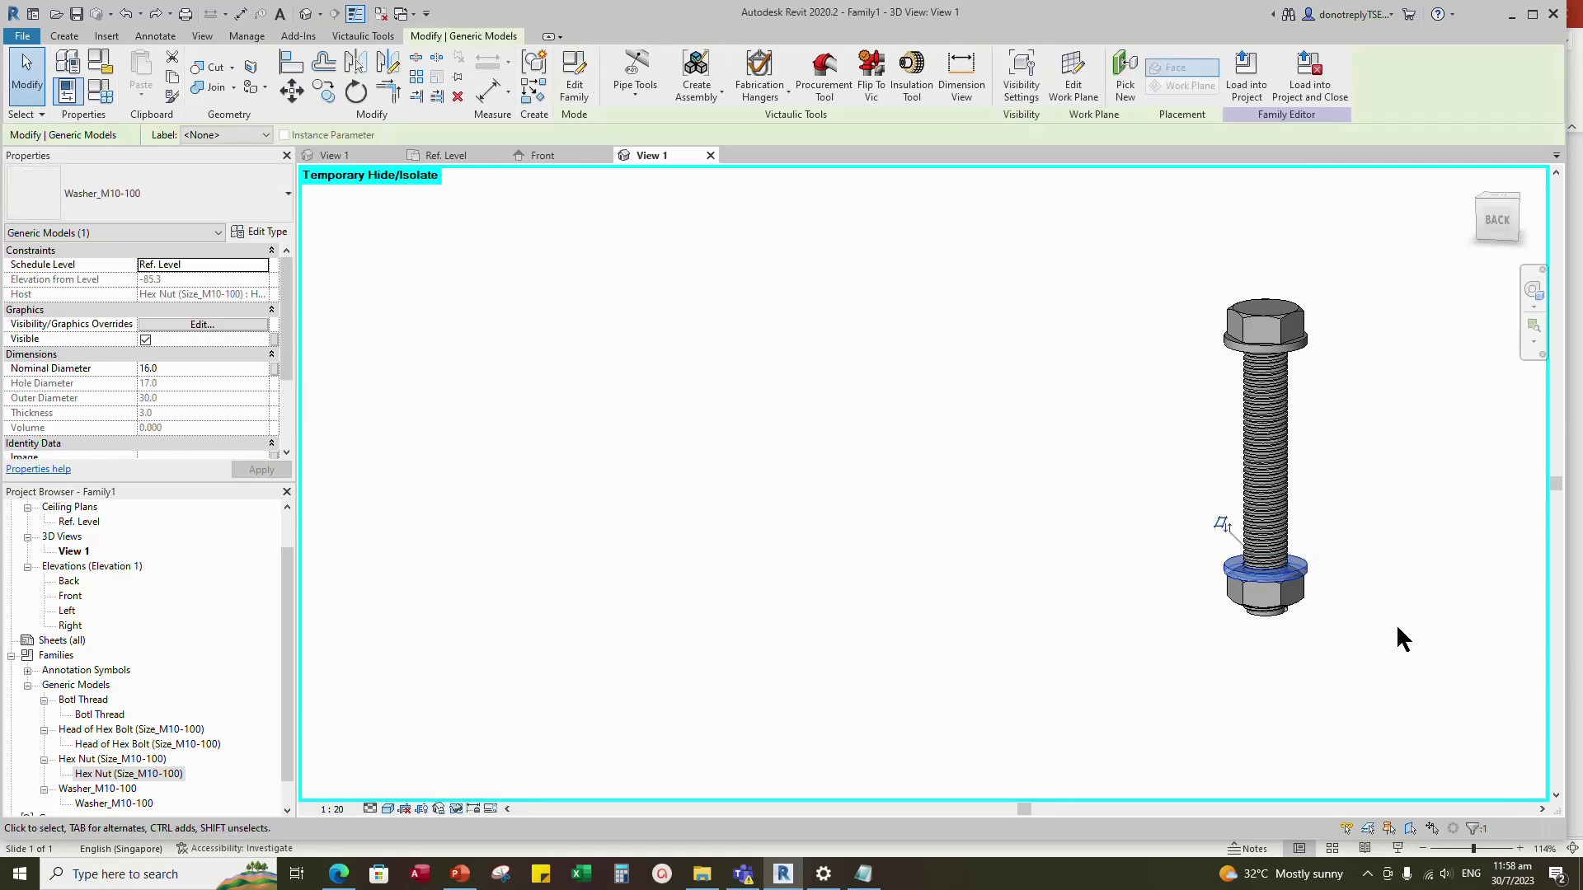
pyautogui.scroll(-3, 201, 442)
pyautogui.click(274, 413)
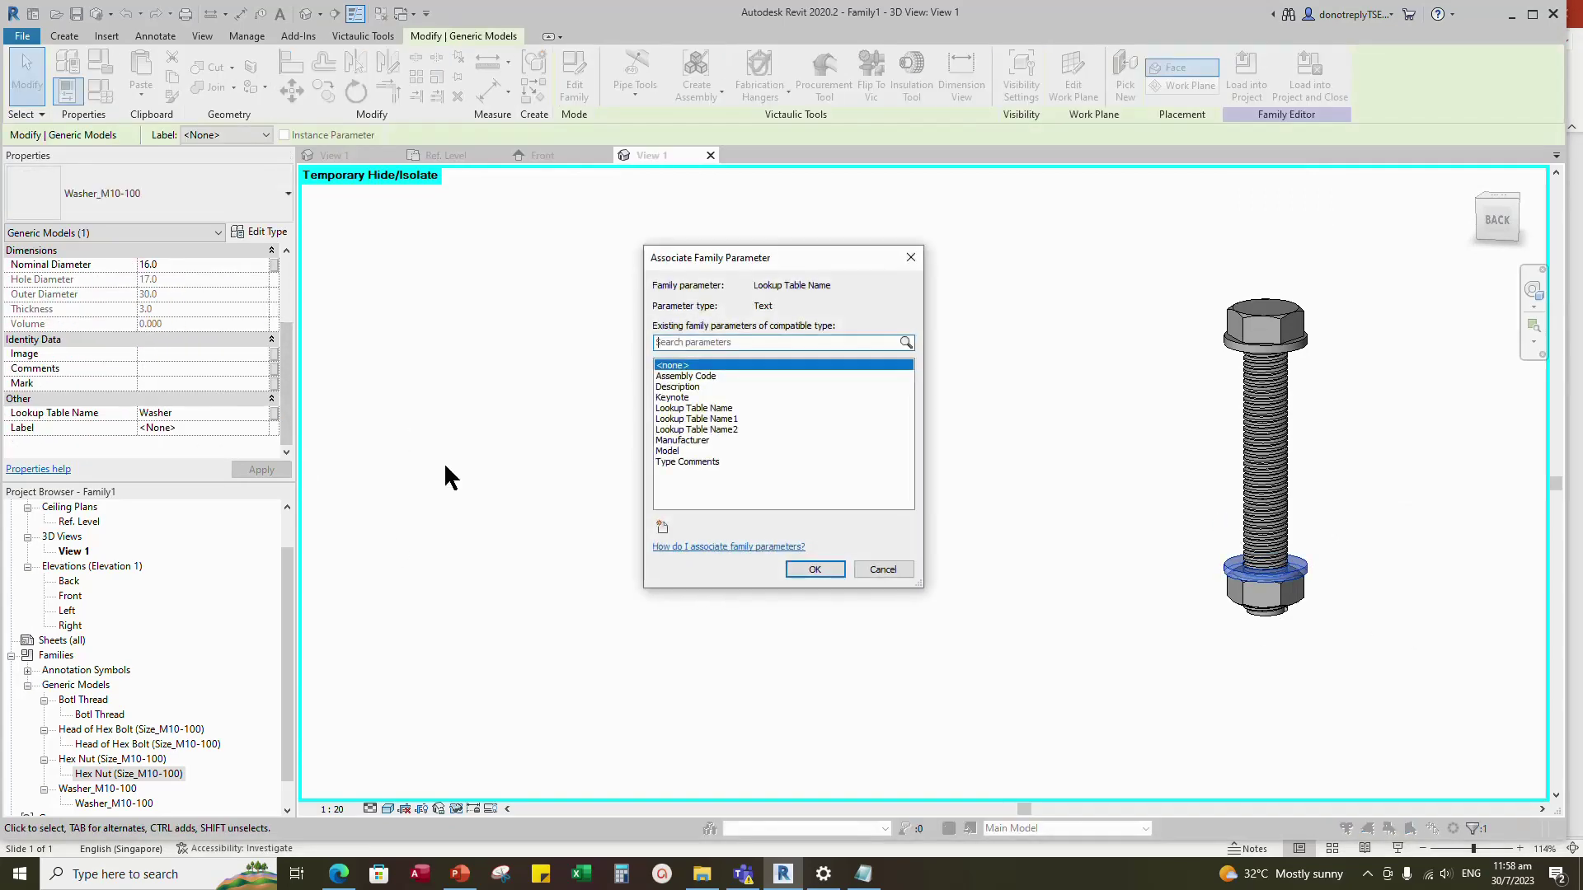
pyautogui.click(716, 420)
pyautogui.click(815, 569)
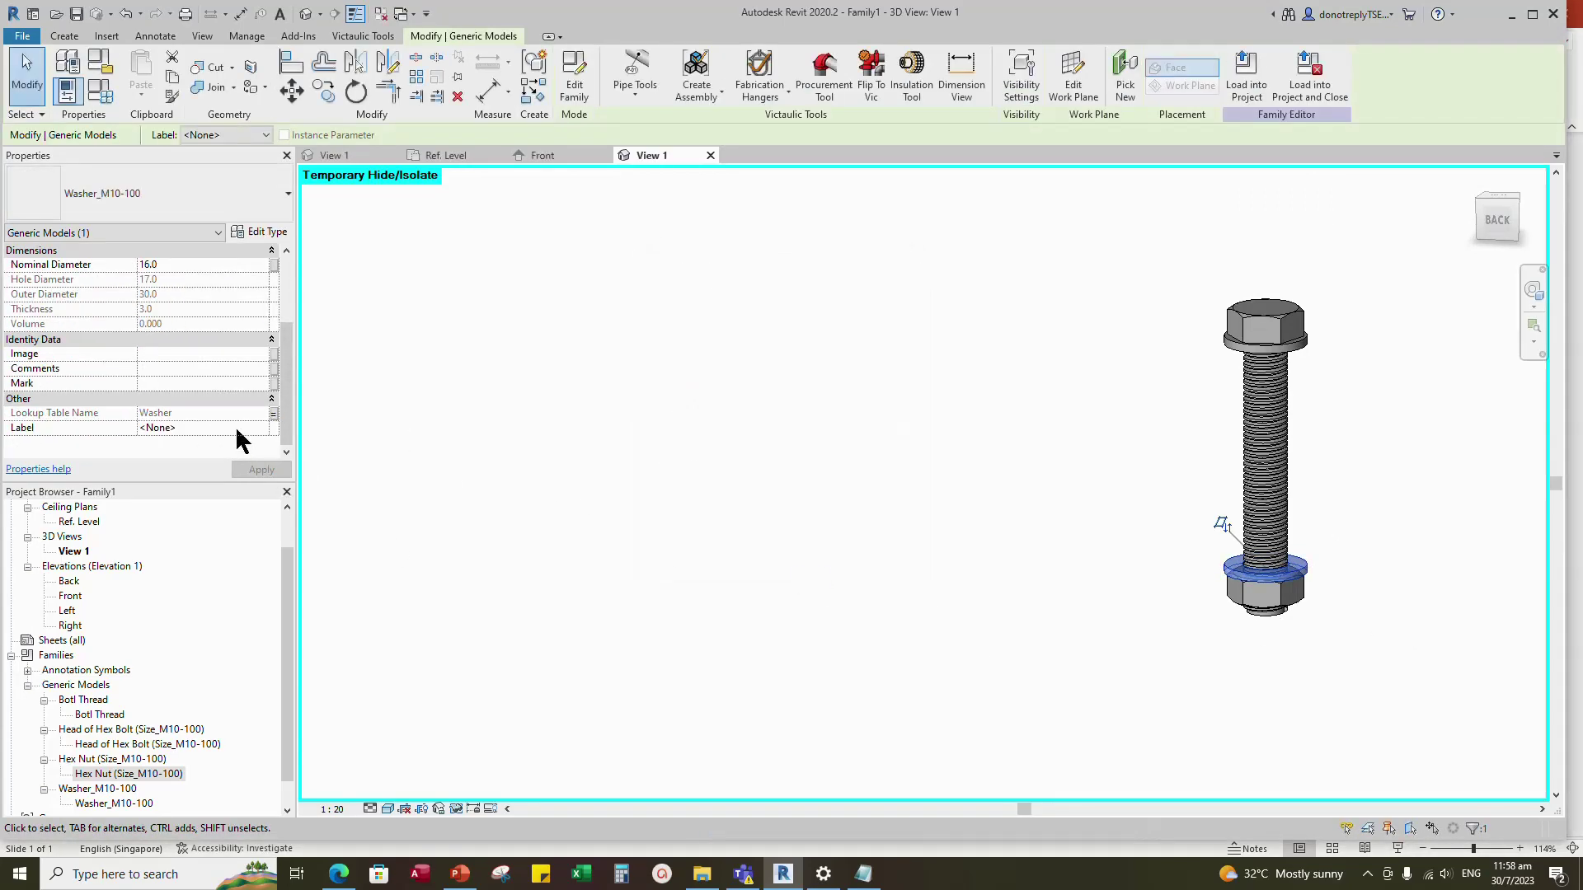
# - Associate the lower washer's Nominal Diameter with the family's Nominal Diameter parameter
pyautogui.scroll(3, 237, 435)
pyautogui.click(275, 353)
pyautogui.click(690, 419)
pyautogui.click(815, 569)
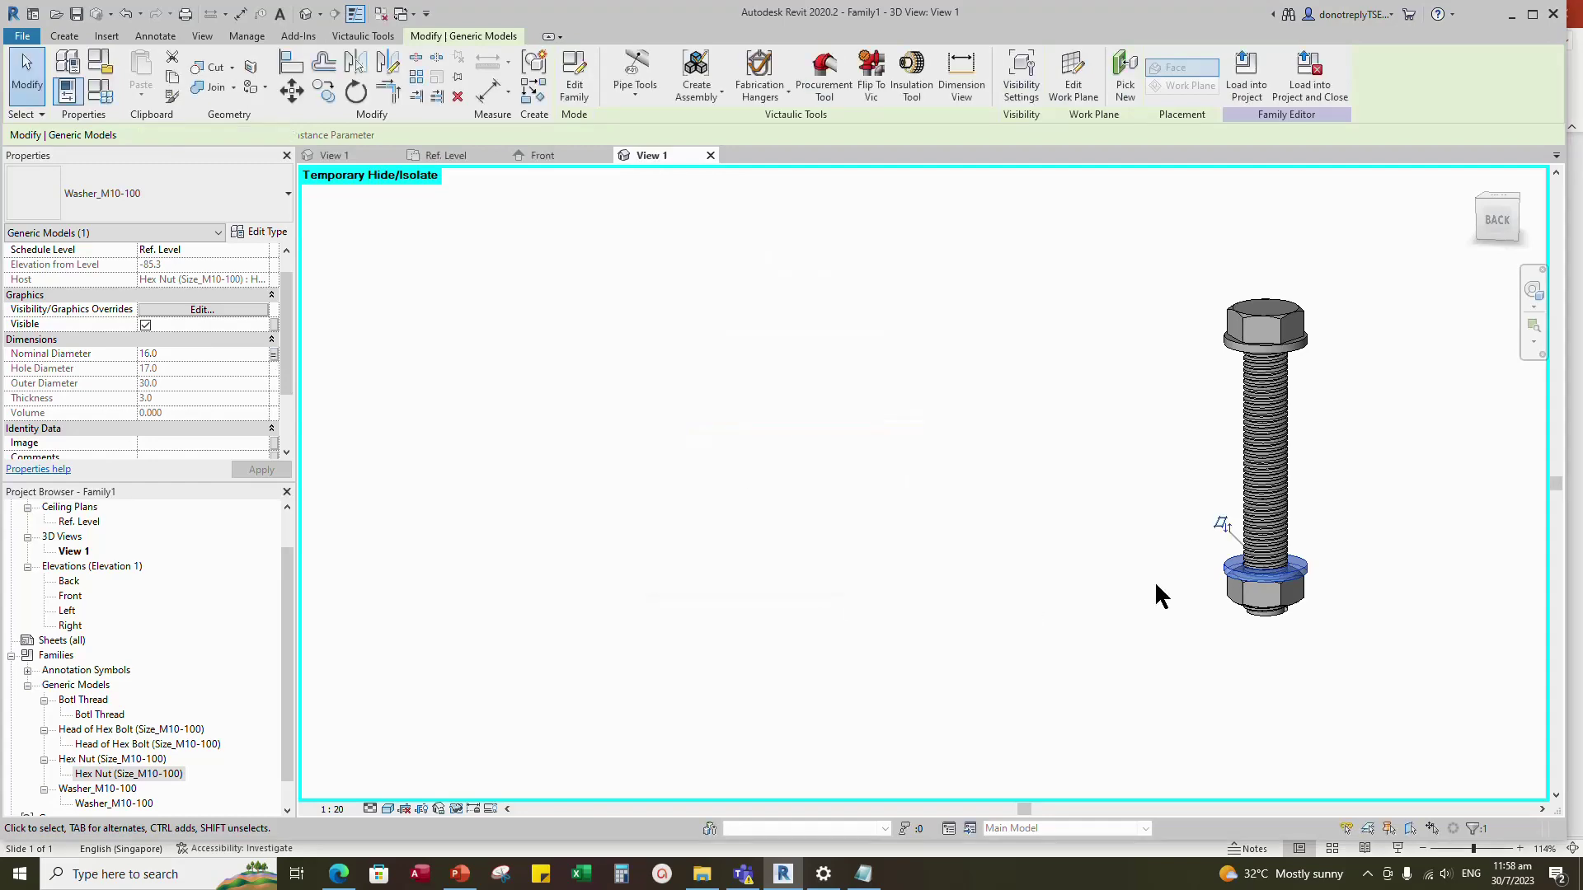
pyautogui.click(1154, 589)
# - Set the family's Nominal Diameter to 24 and apply it to the bolt assembly
pyautogui.click(100, 90)
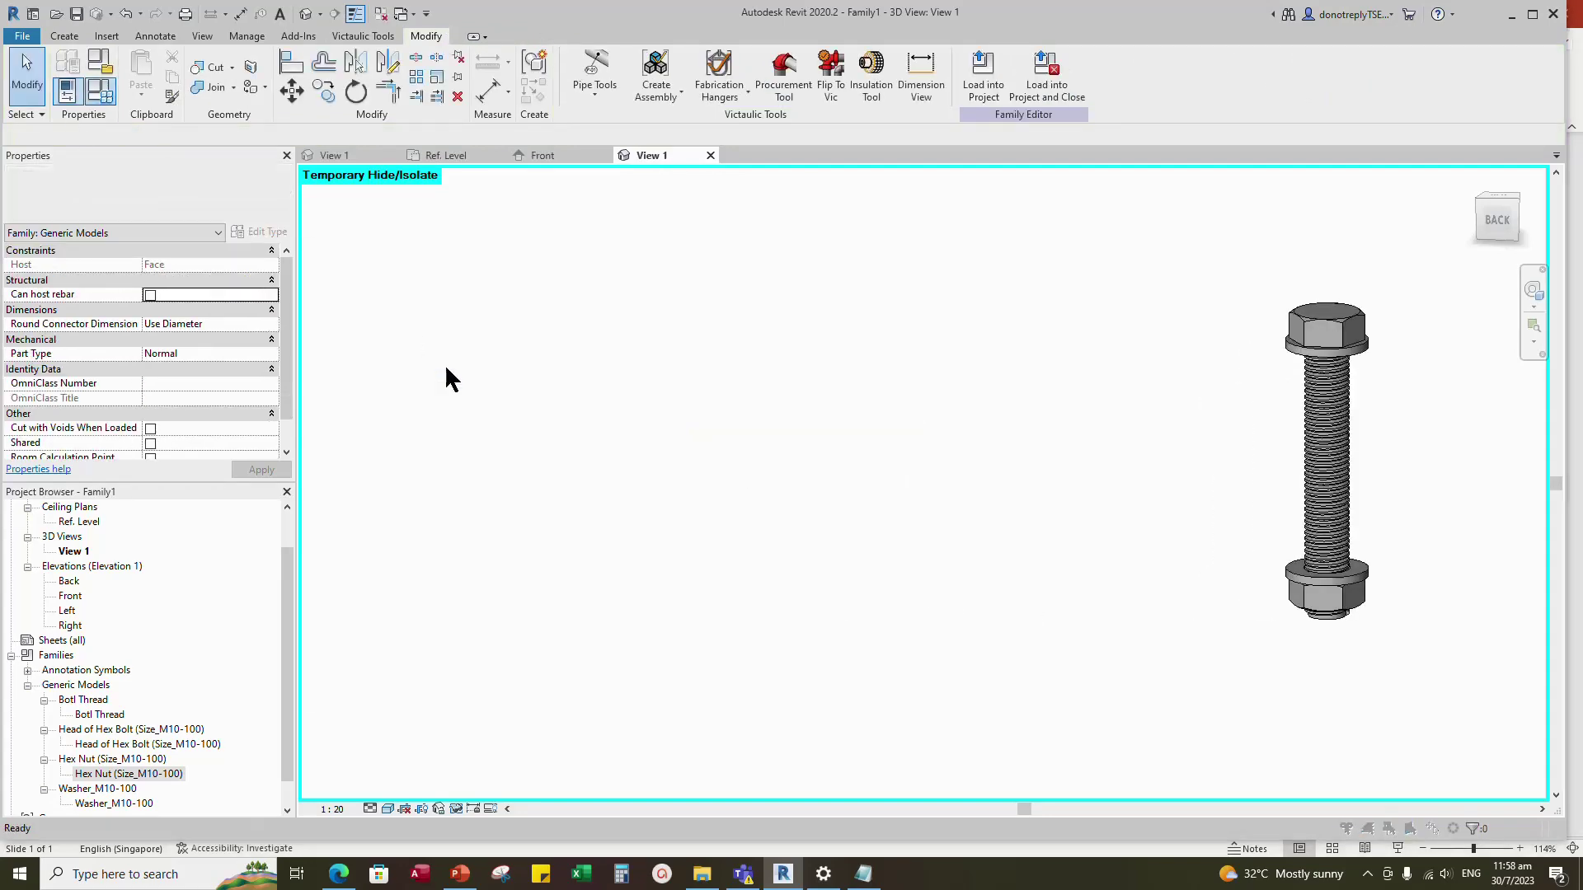
pyautogui.moveTo(247, 410); pyautogui.dragTo(169, 427)
pyautogui.write('24')
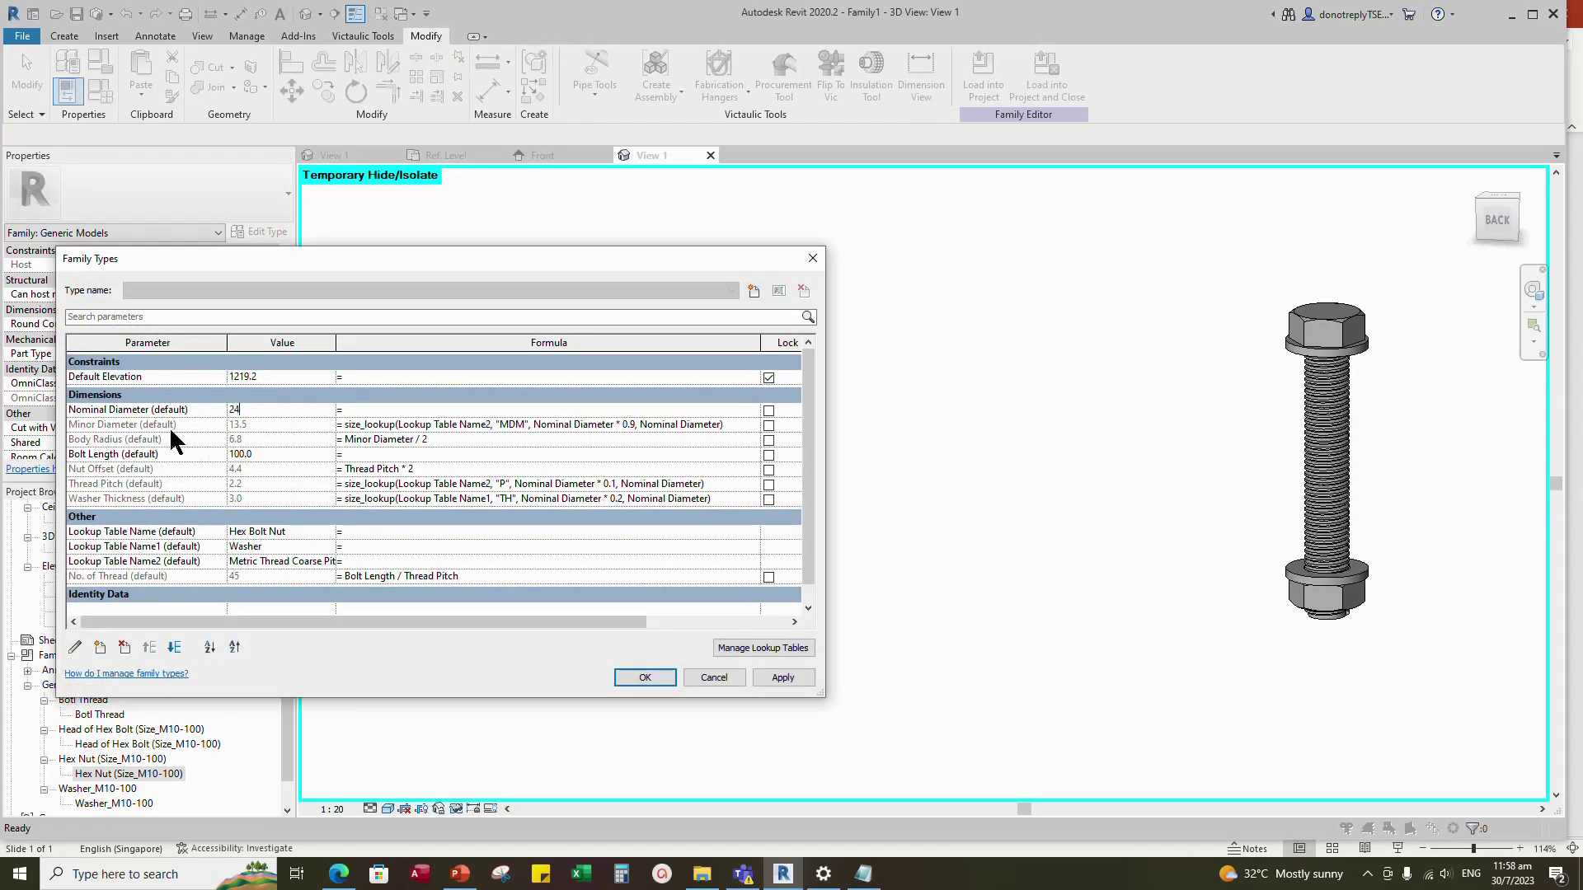
pyautogui.click(781, 678)
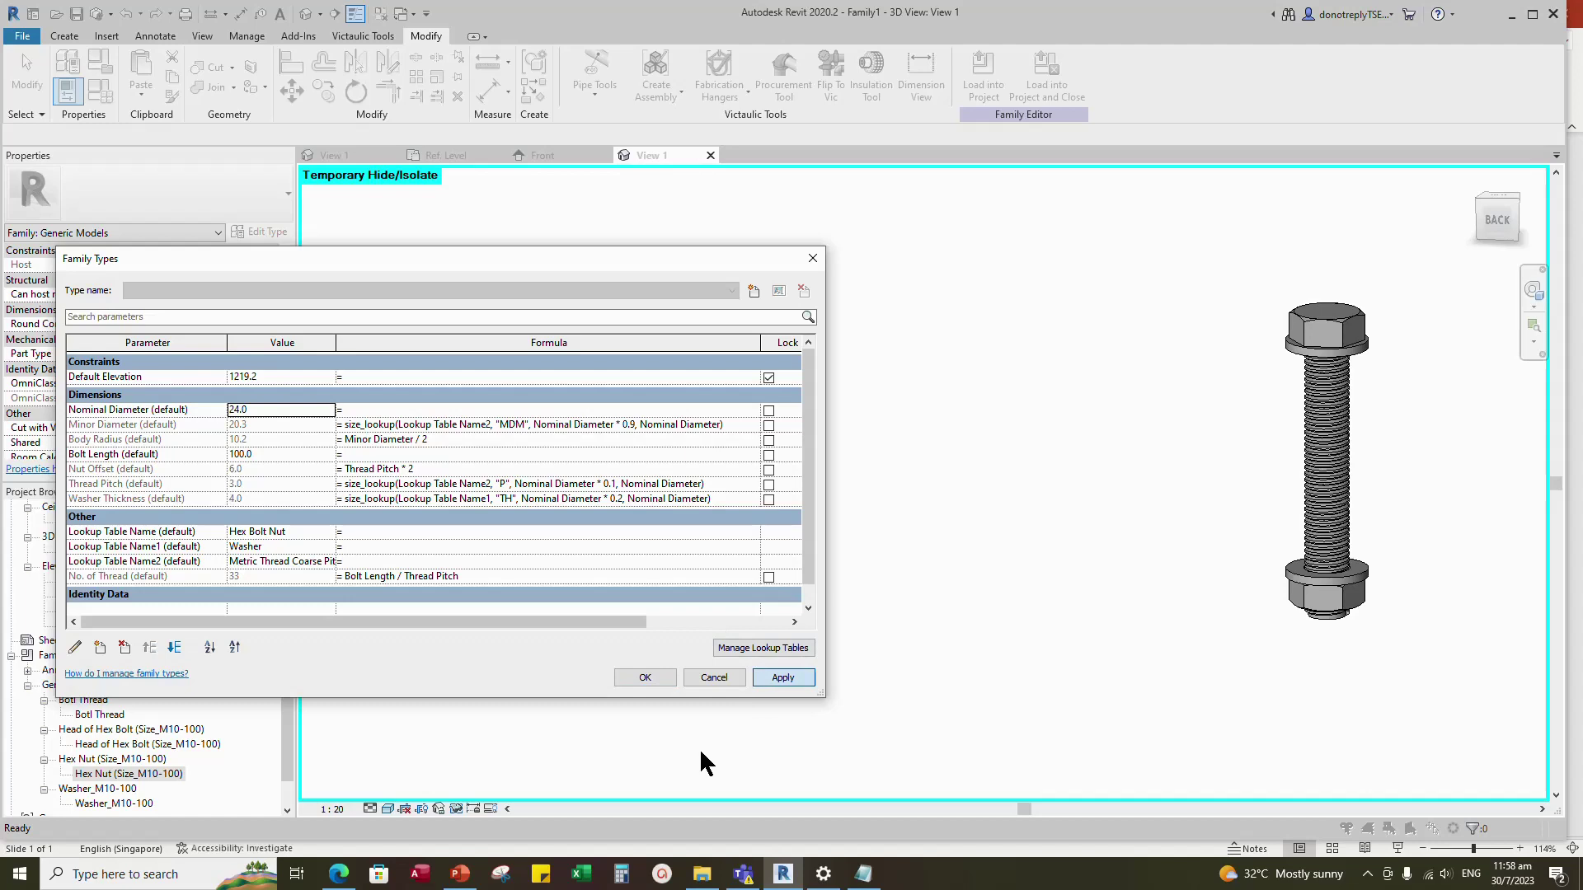
# - Set the family's Bolt Length to 200 and accept the family type changes
pyautogui.click(239, 410)
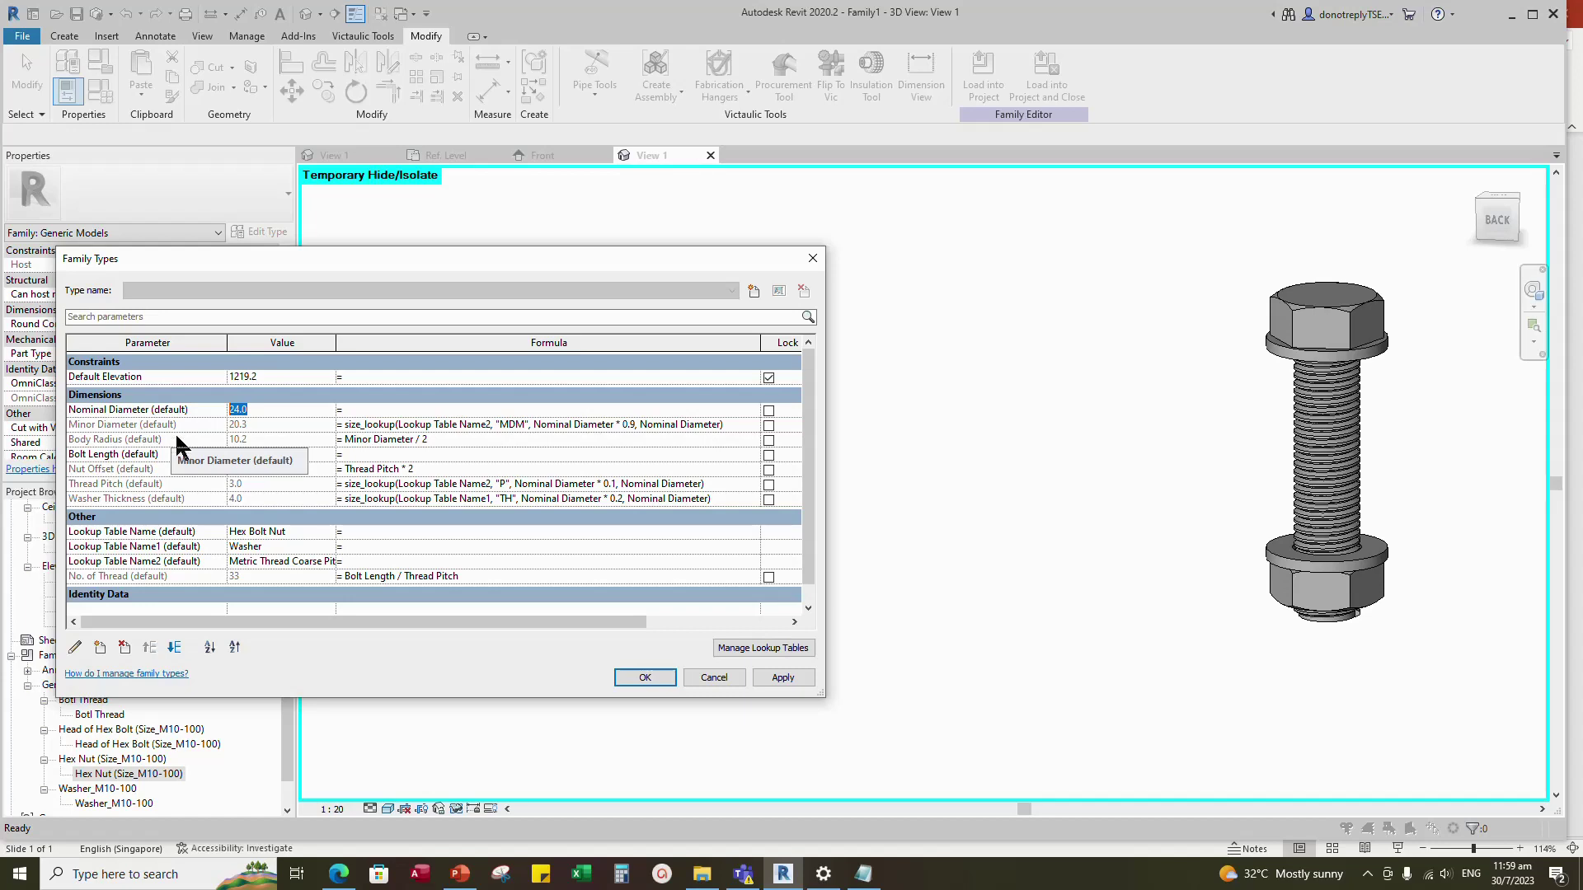
pyautogui.write('200')
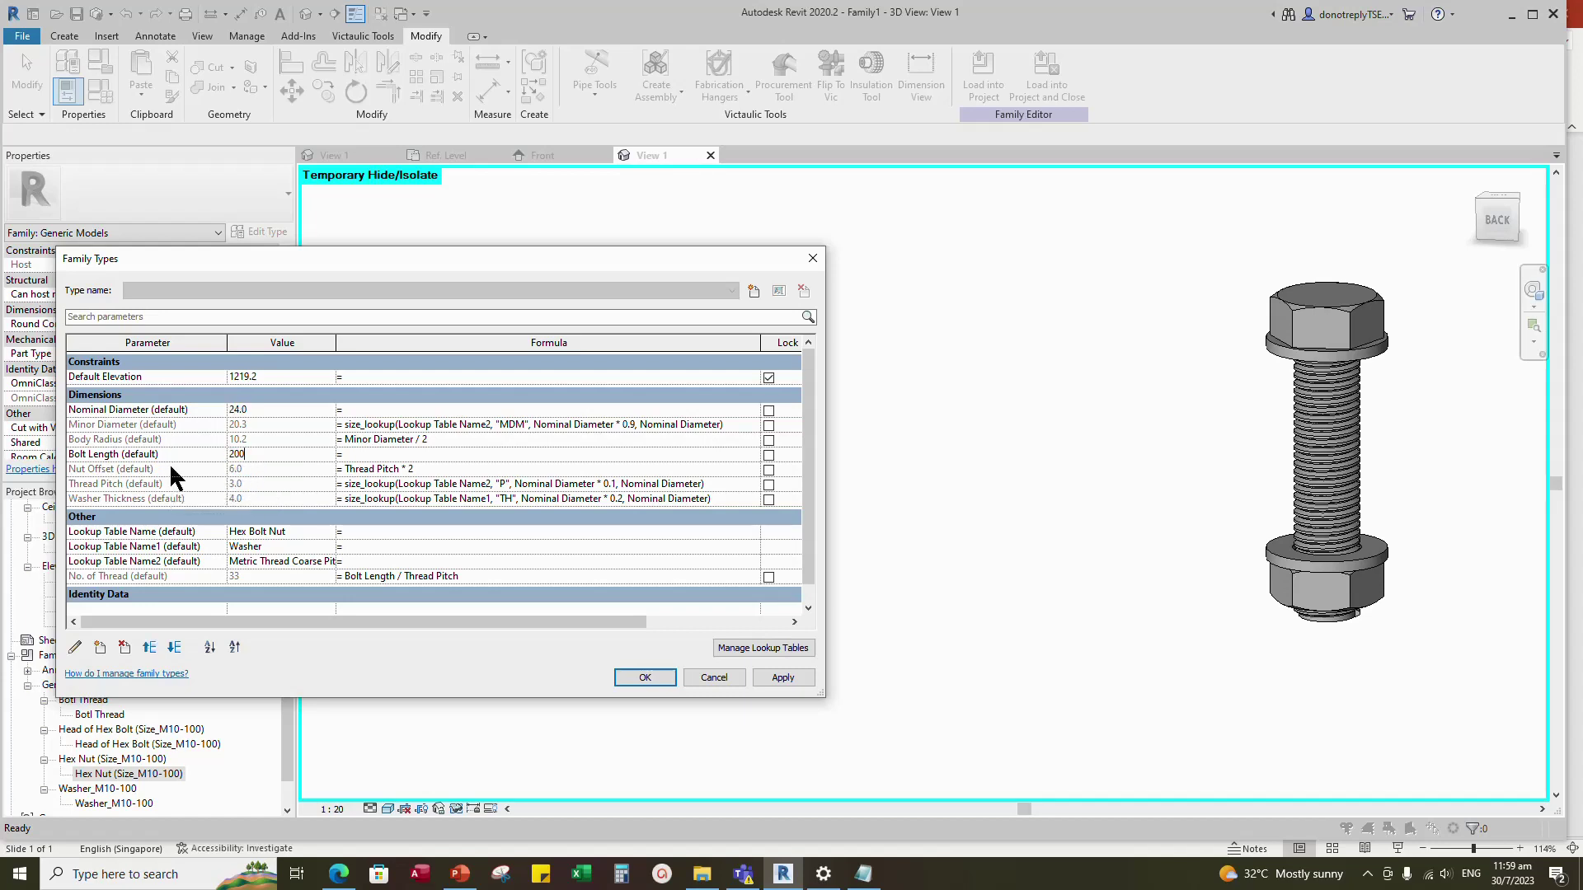
pyautogui.click(771, 678)
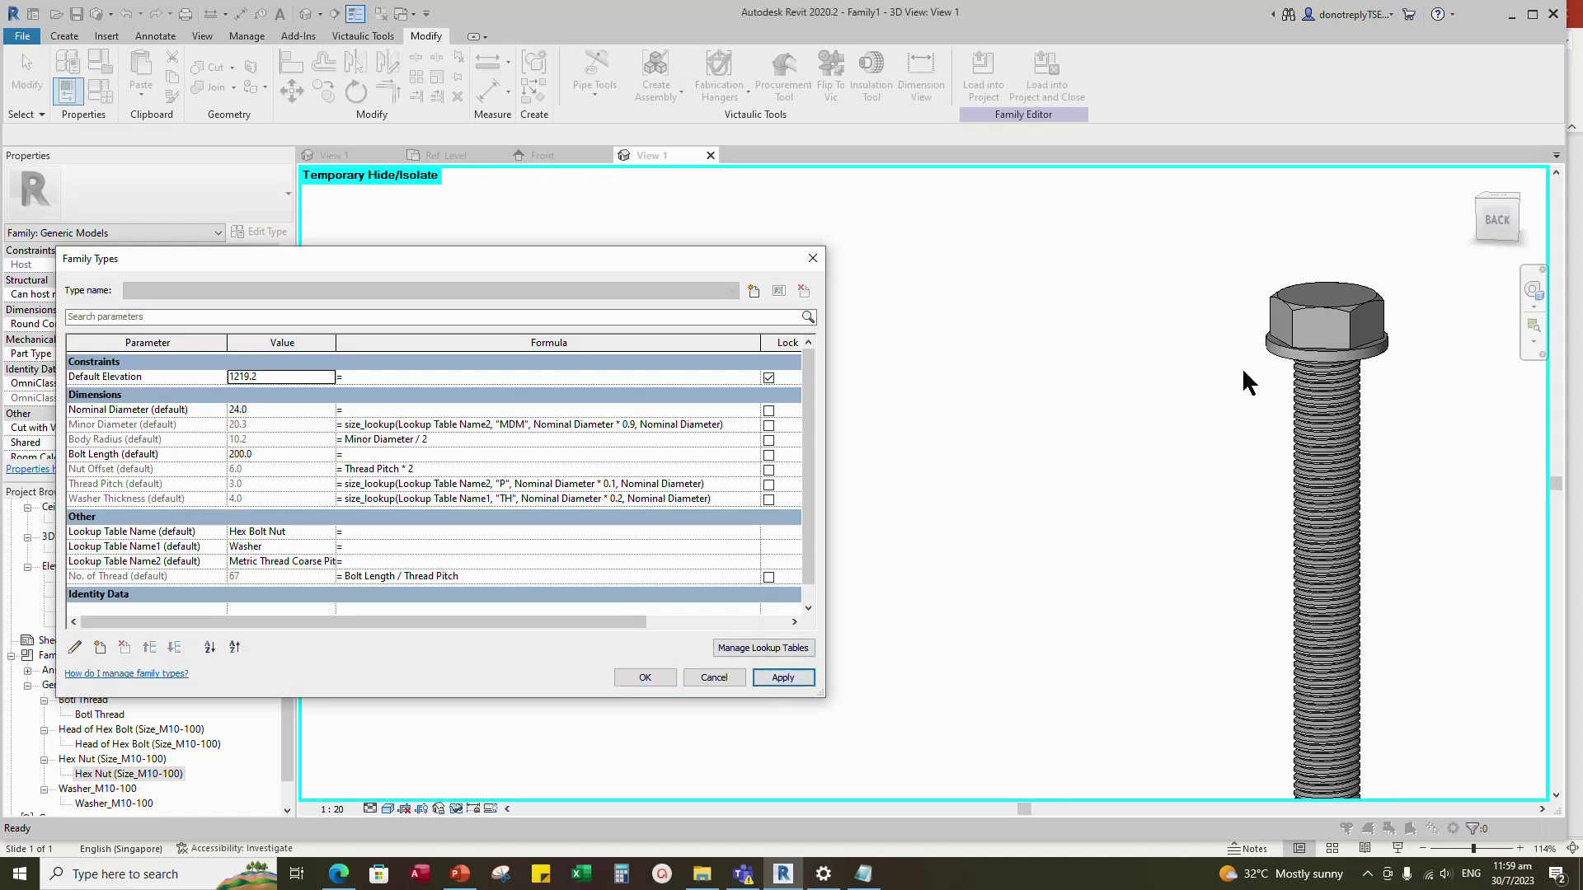
pyautogui.click(646, 678)
# - Examine the resized bolt, nut and washers from several sides in the 3D view
pyautogui.scroll(-2, 1251, 371)
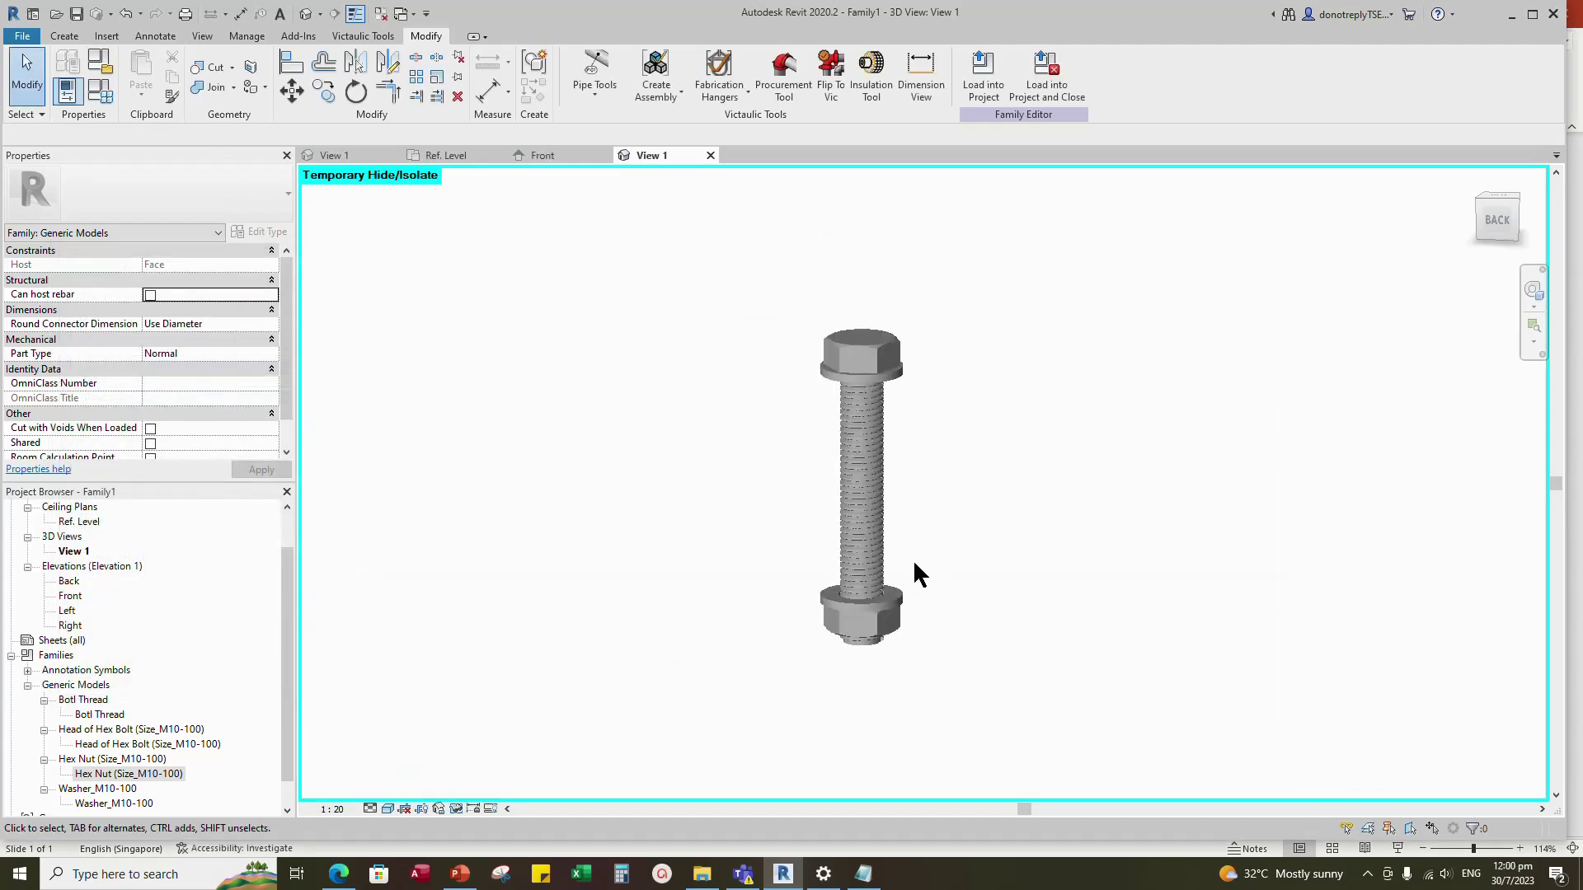
pyautogui.scroll(3, 913, 559)
pyautogui.scroll(-1, 1034, 556)
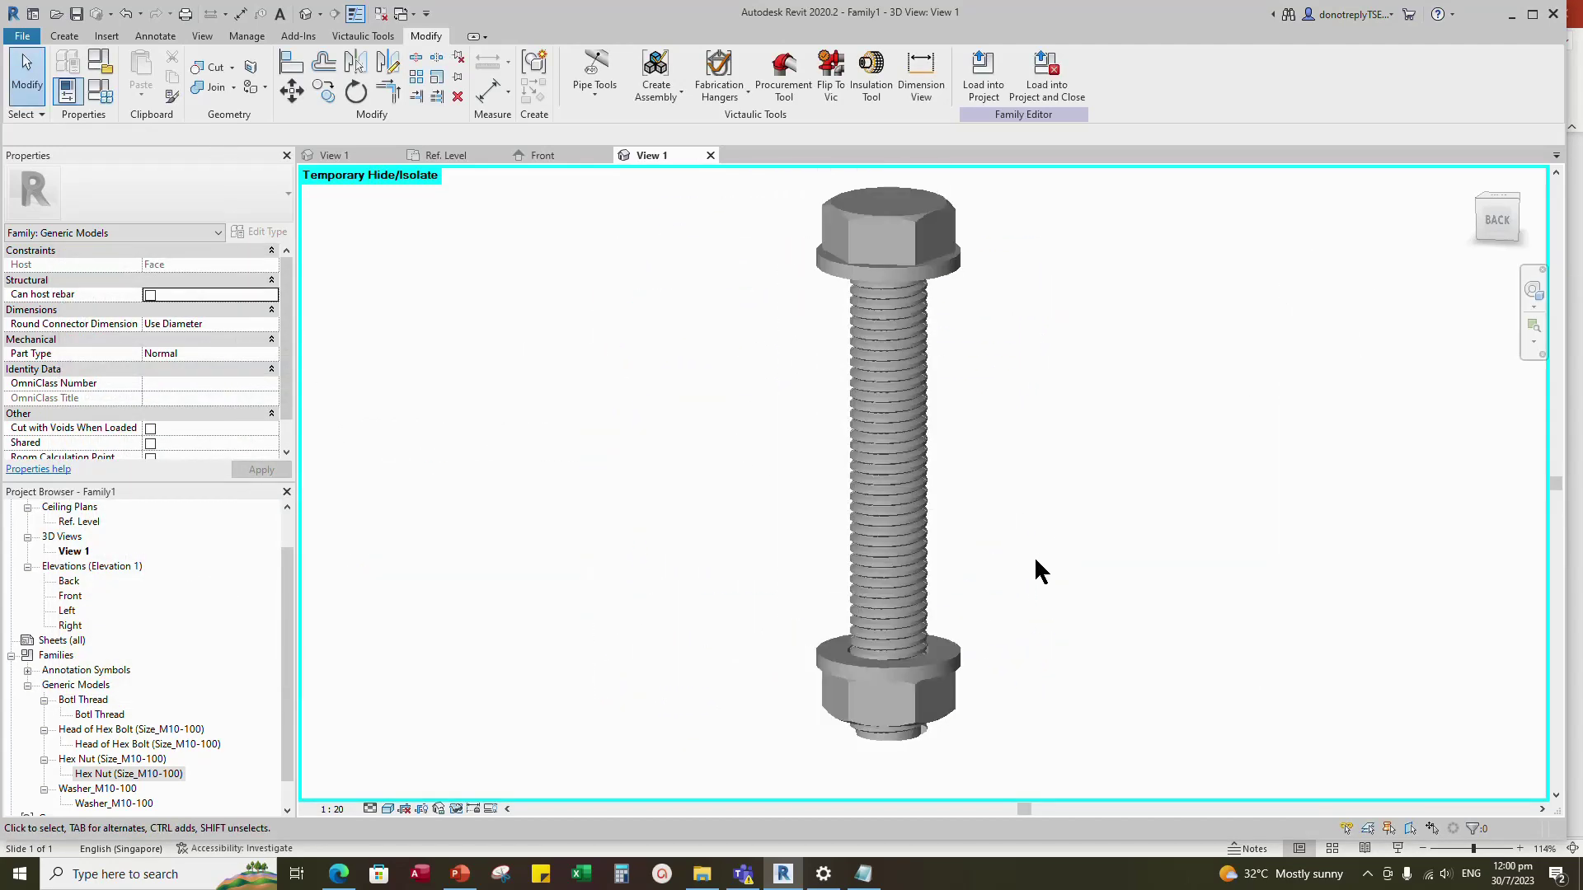
pyautogui.keyDown('shift'); pyautogui.moveTo(1027, 553); pyautogui.dragTo(1359, 572, button='middle'); pyautogui.keyUp('shift')
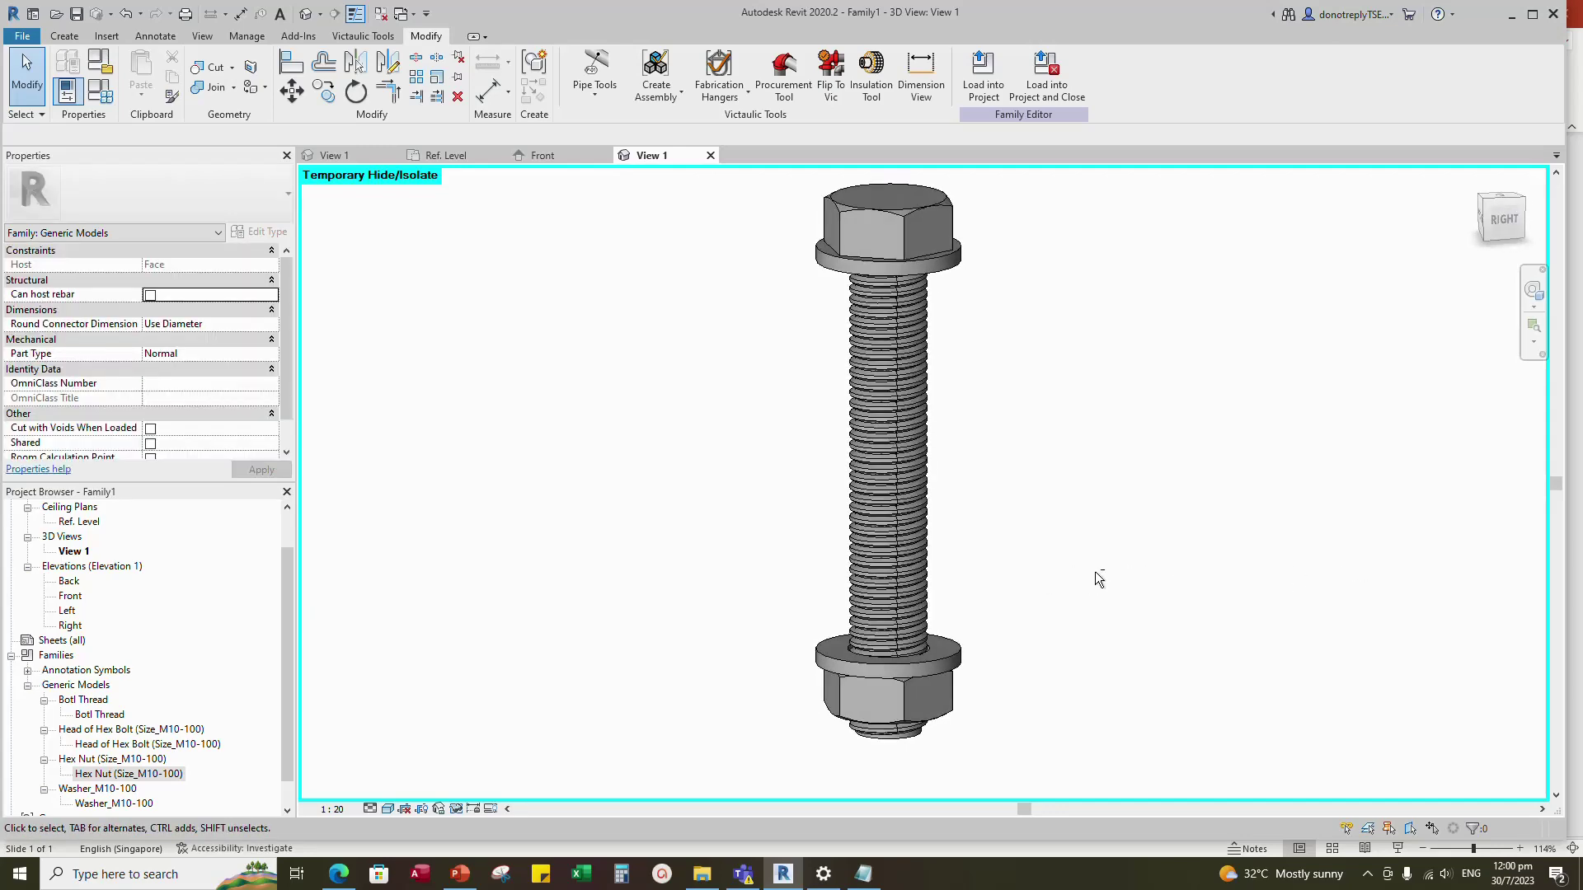
pyautogui.keyDown('shift'); pyautogui.moveTo(1095, 572); pyautogui.dragTo(1327, 515, button='middle'); pyautogui.keyUp('shift')
pyautogui.scroll(-2, 1032, 598)
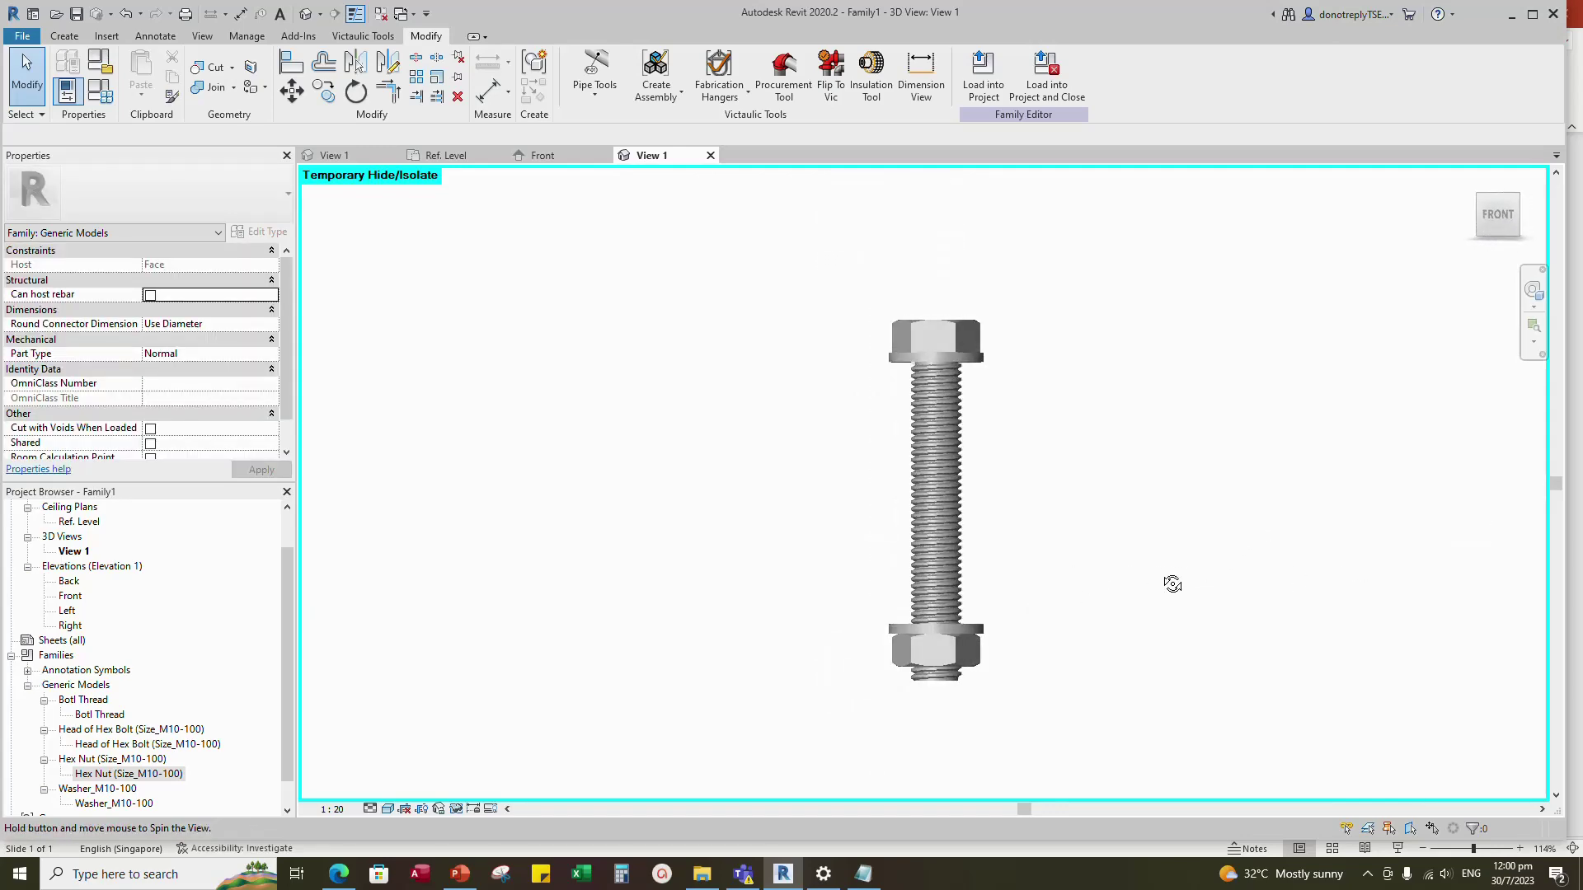